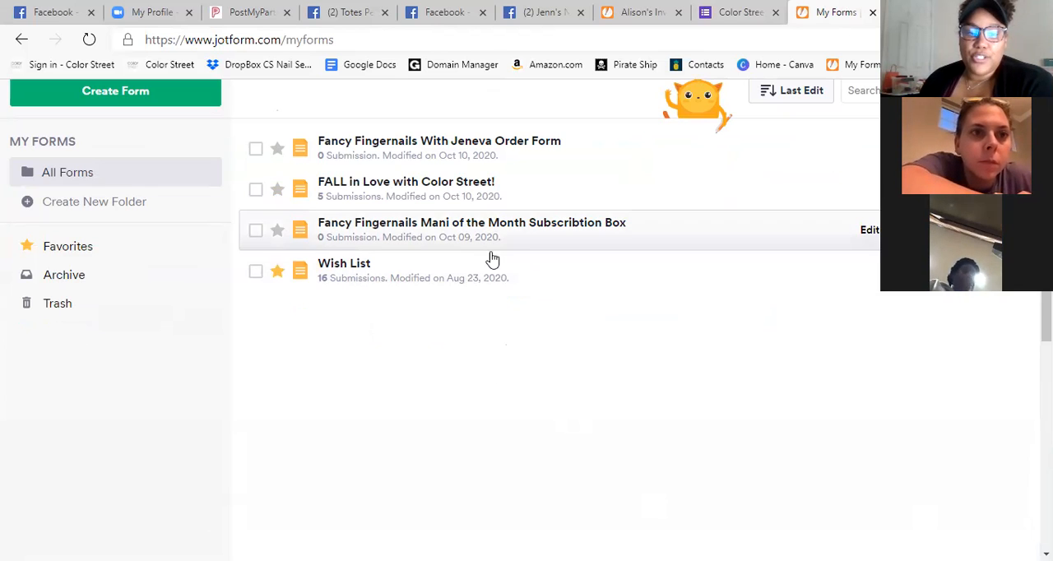
Open the Wish List form from the list of all forms.
scroll(611, 411, up, 1)
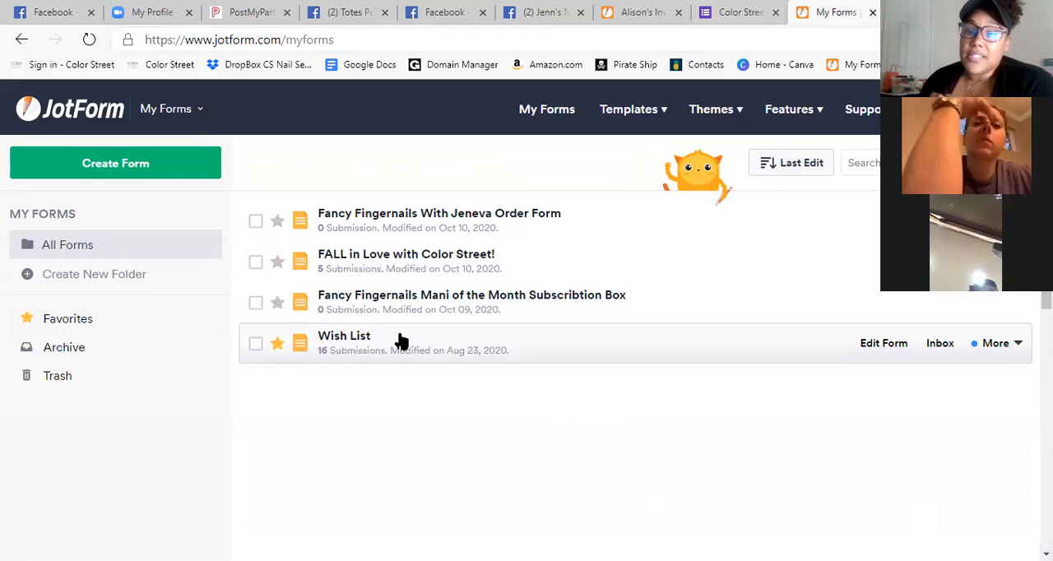
scroll(493, 395, down, 2)
scroll(518, 424, up, 2)
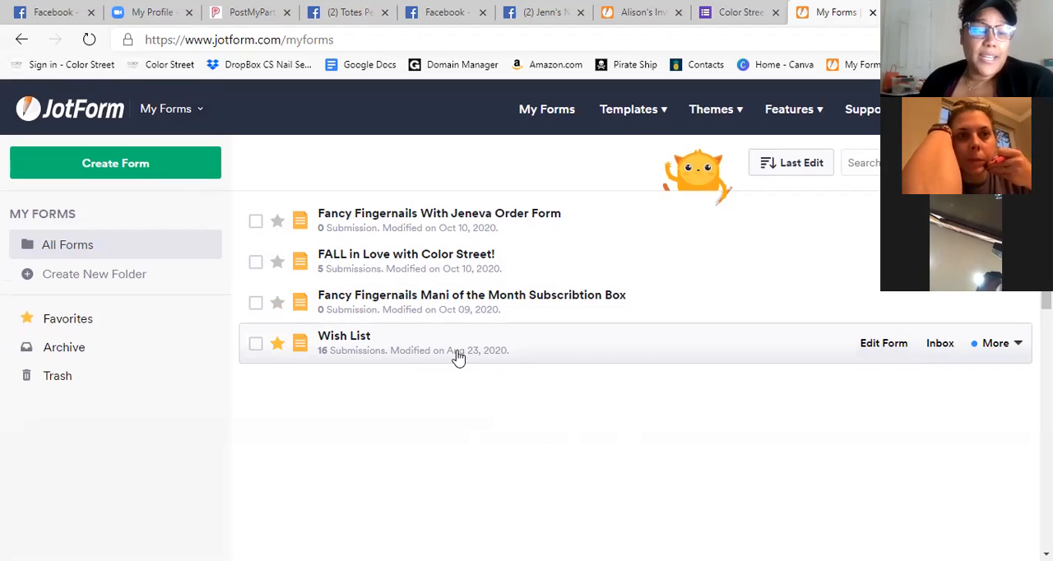
click(898, 348)
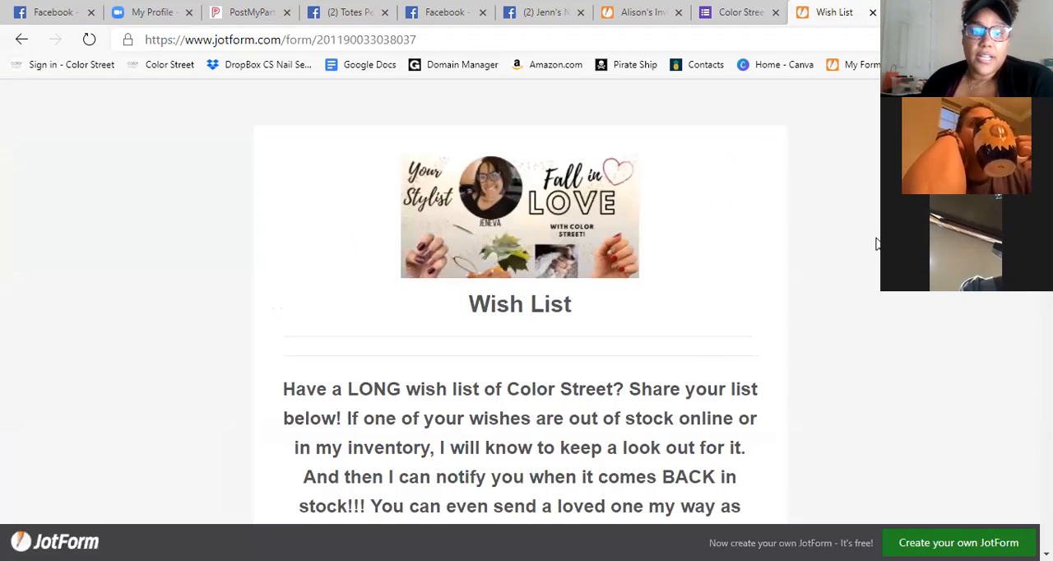
Examine the Wish List form from its header through the nail collections and add-on questions to the contact fields.
scroll(863, 237, down, 5)
scroll(863, 261, up, 2)
scroll(655, 365, down, 6)
scroll(280, 272, up, 2)
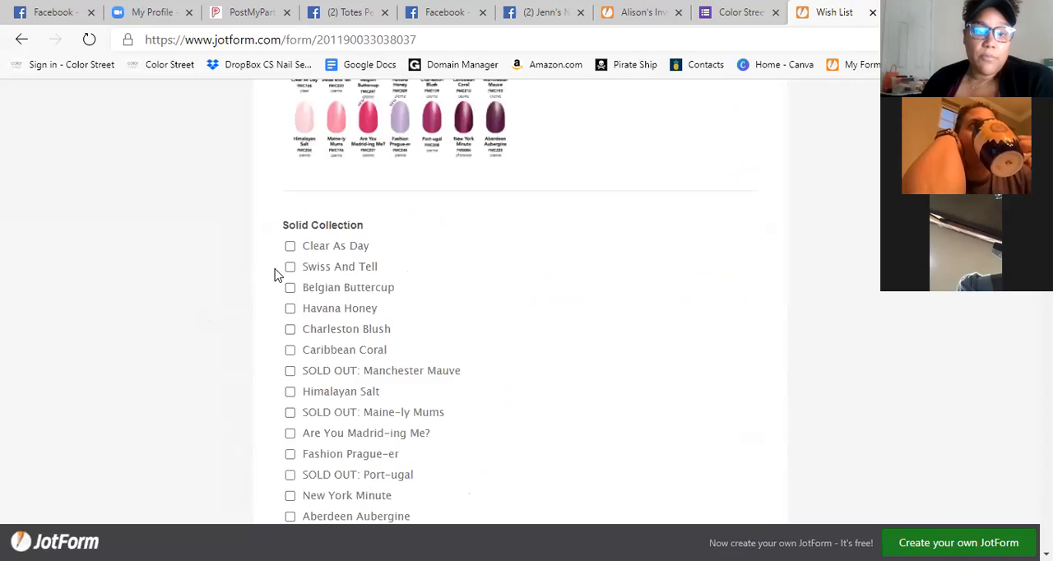
scroll(333, 317, down, 10)
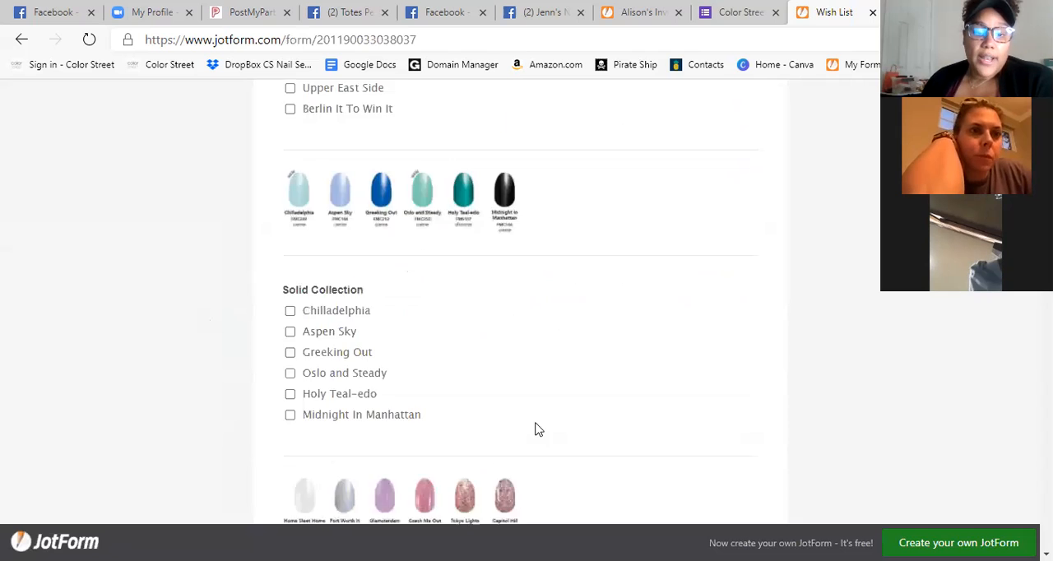
scroll(547, 429, down, 15)
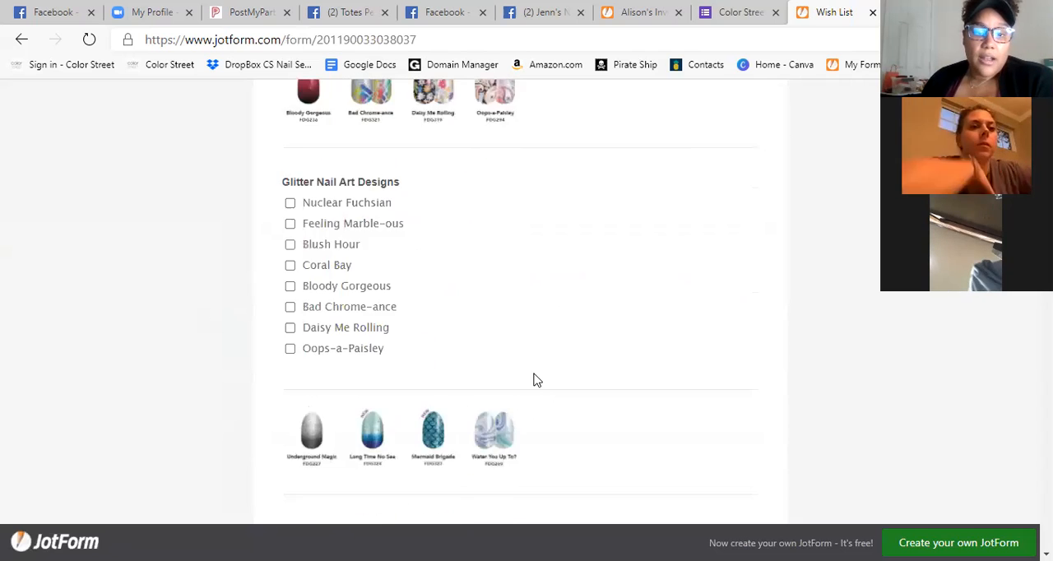
scroll(548, 308, down, 12)
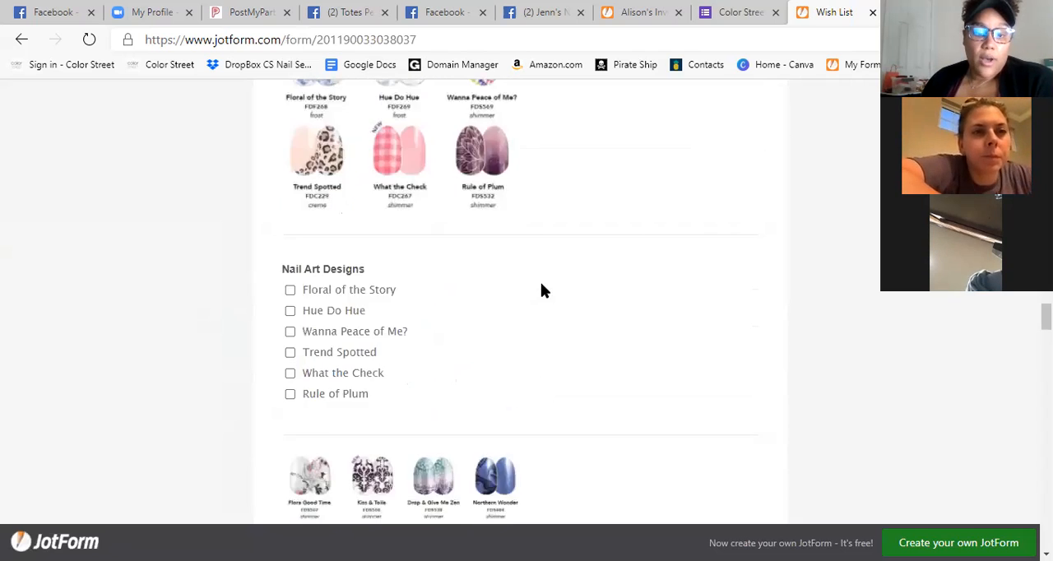
scroll(543, 287, down, 15)
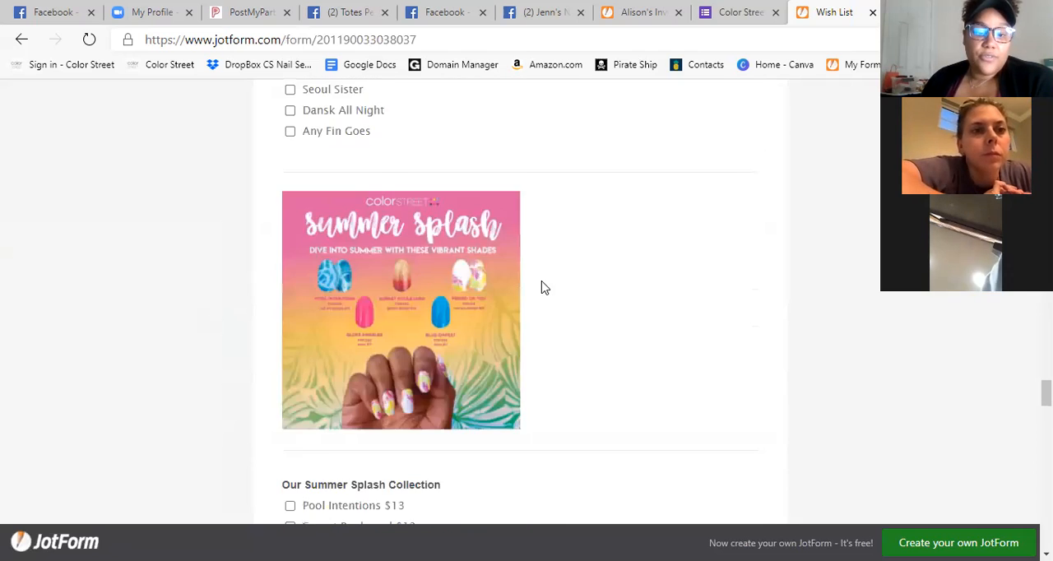
scroll(542, 290, down, 10)
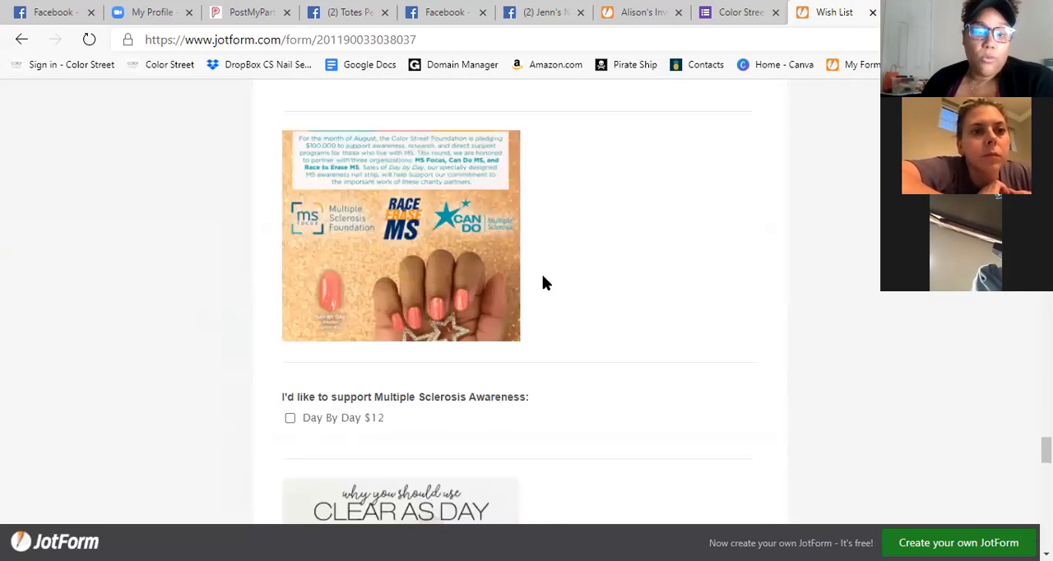
scroll(544, 272, down, 6)
scroll(642, 329, up, 2)
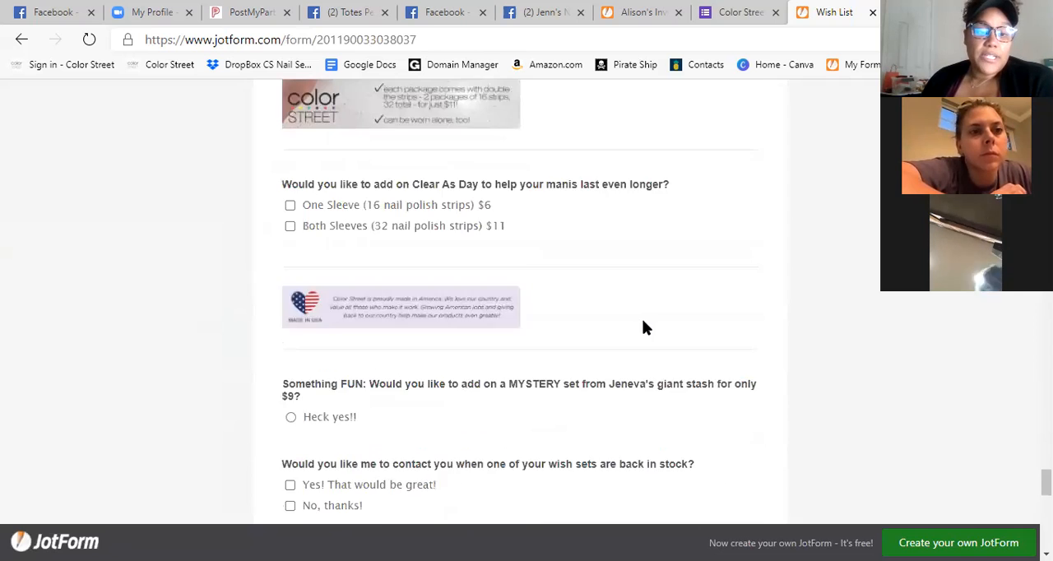
scroll(641, 327, down, 10)
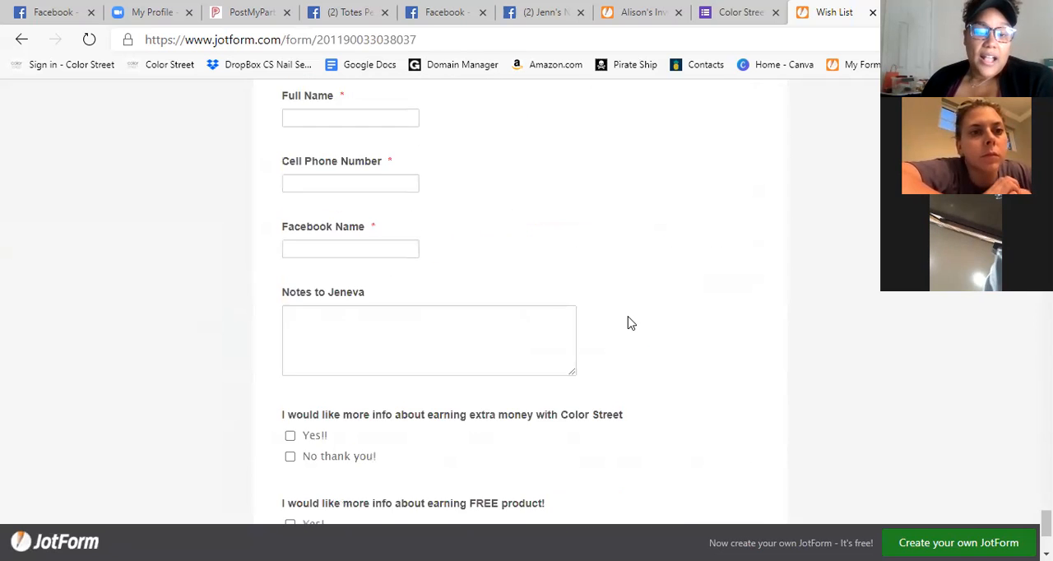
Review the Wish List form back from the contact fields to its introduction and first Solid Collection checklist.
scroll(674, 399, up, 2)
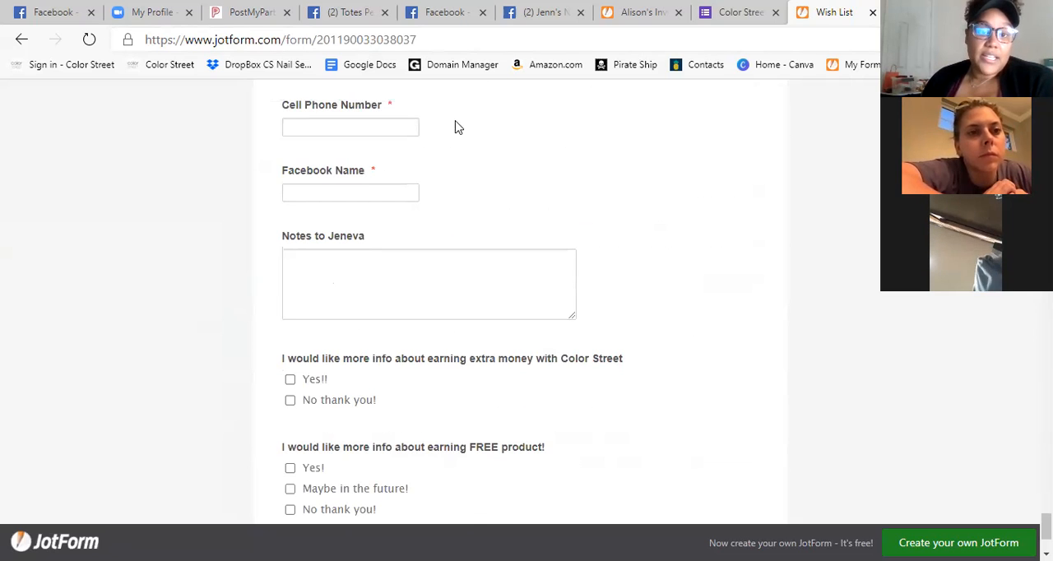
scroll(564, 340, up, 15)
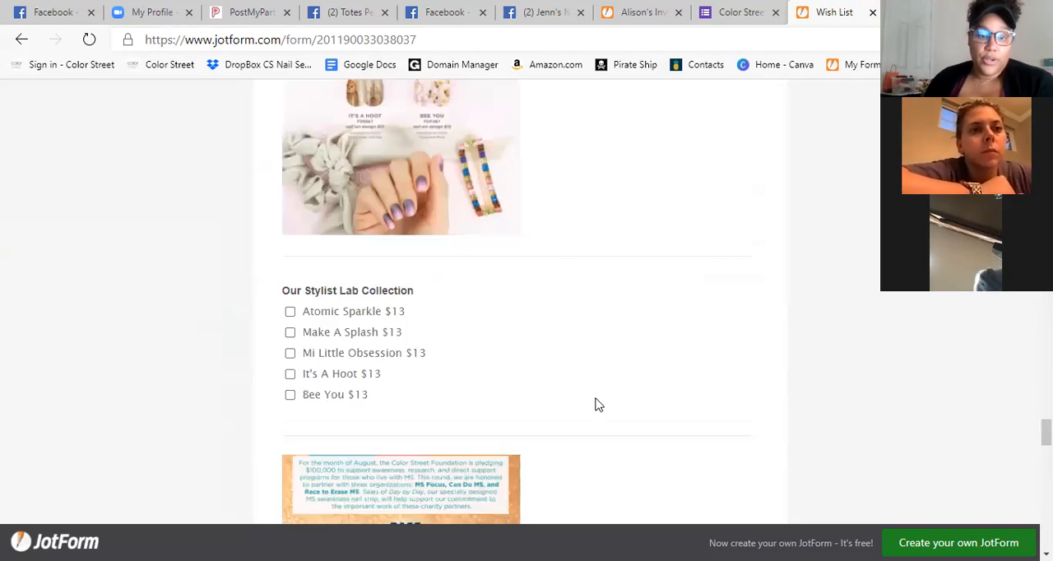
scroll(589, 394, up, 10)
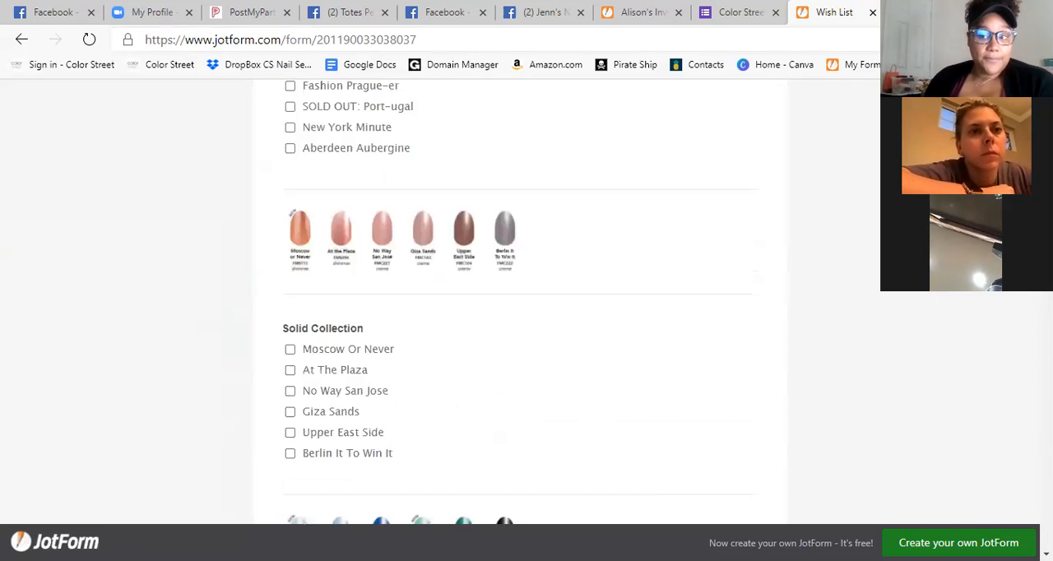
scroll(521, 307, up, 10)
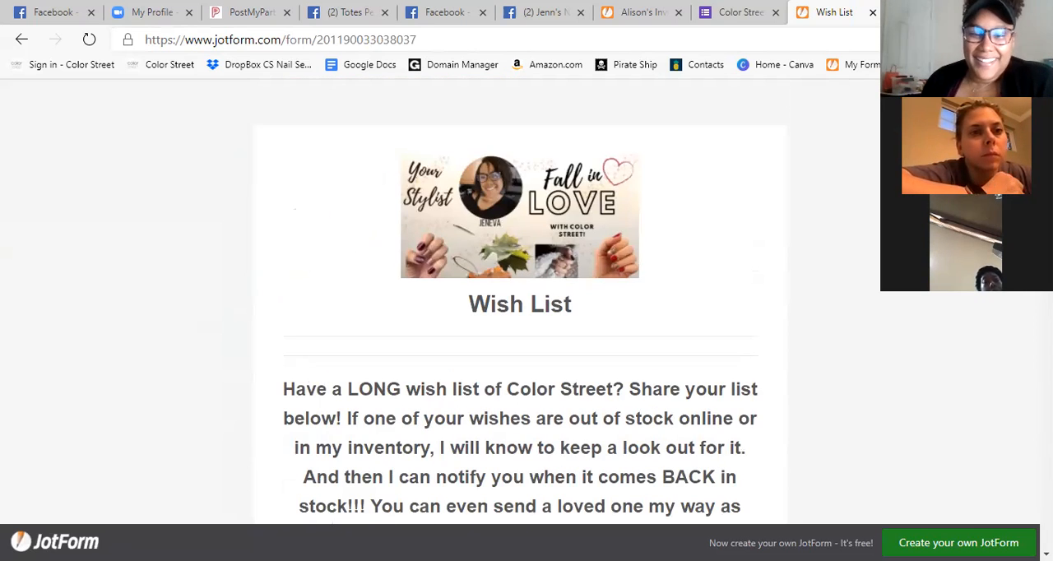
scroll(736, 388, down, 3)
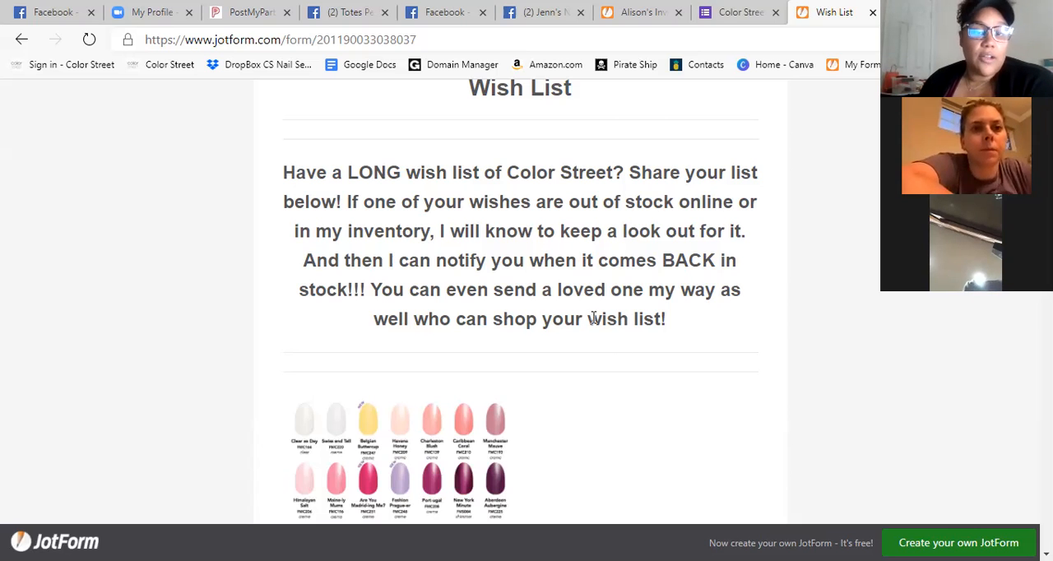
scroll(600, 282, down, 4)
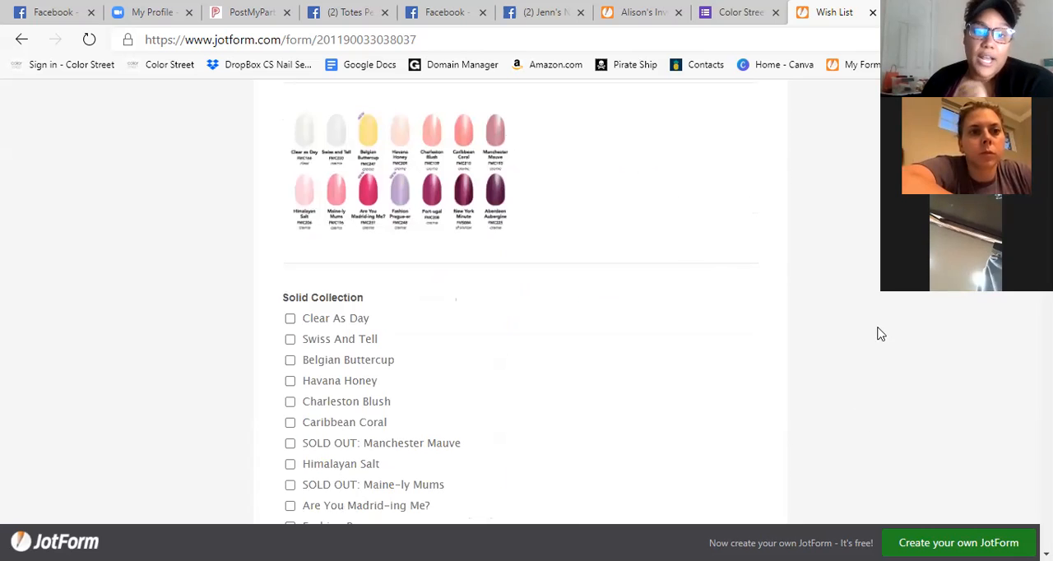
scroll(293, 105, up, 6)
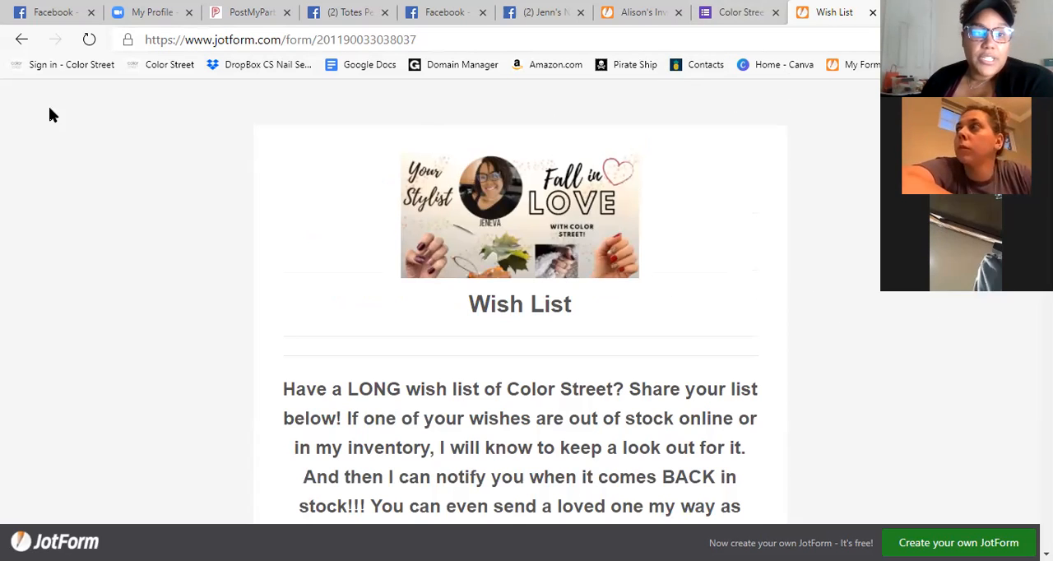
Return to the forms list and try to view the Wish List form's submissions.
click(22, 41)
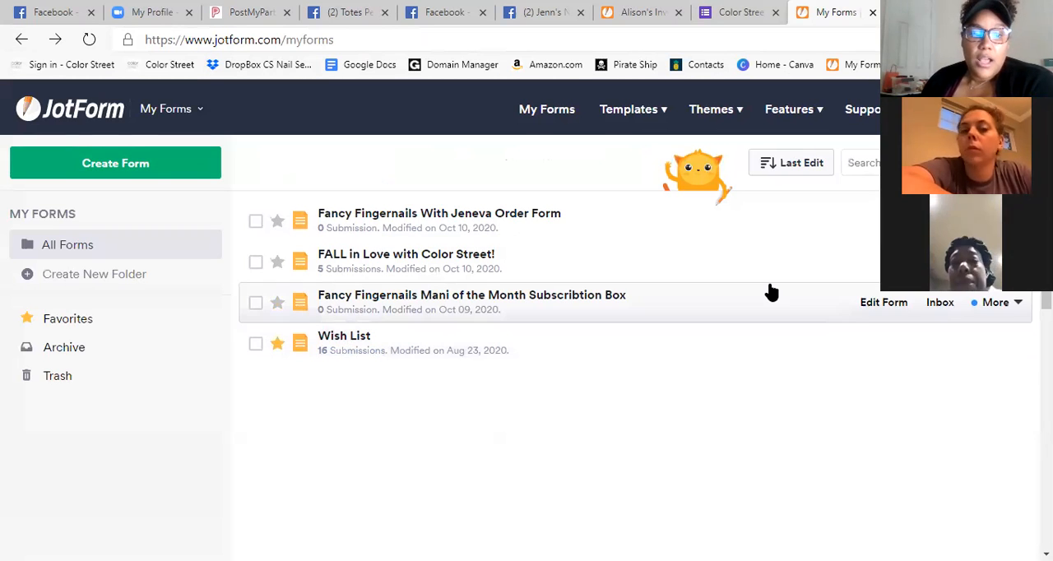
click(337, 355)
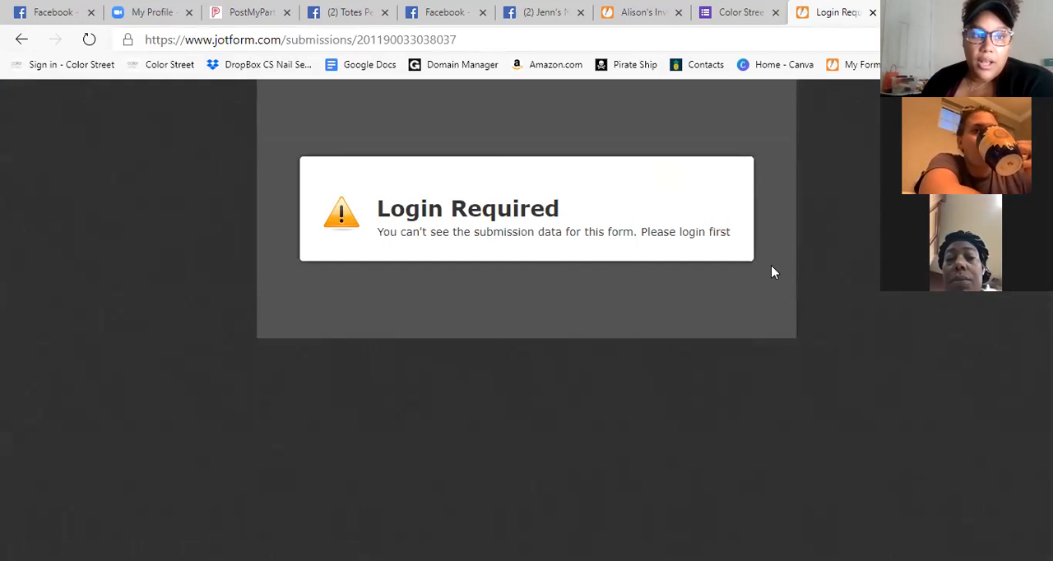
click(20, 39)
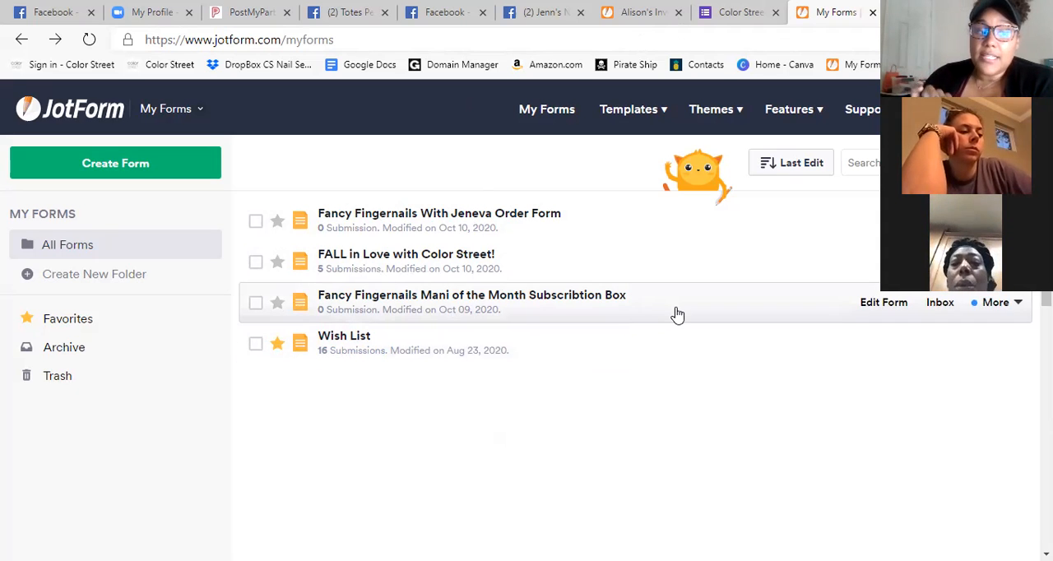
Open the Fancy Fingernails order form and examine its New Fall Solids pre-order section.
mouse_move(742, 110)
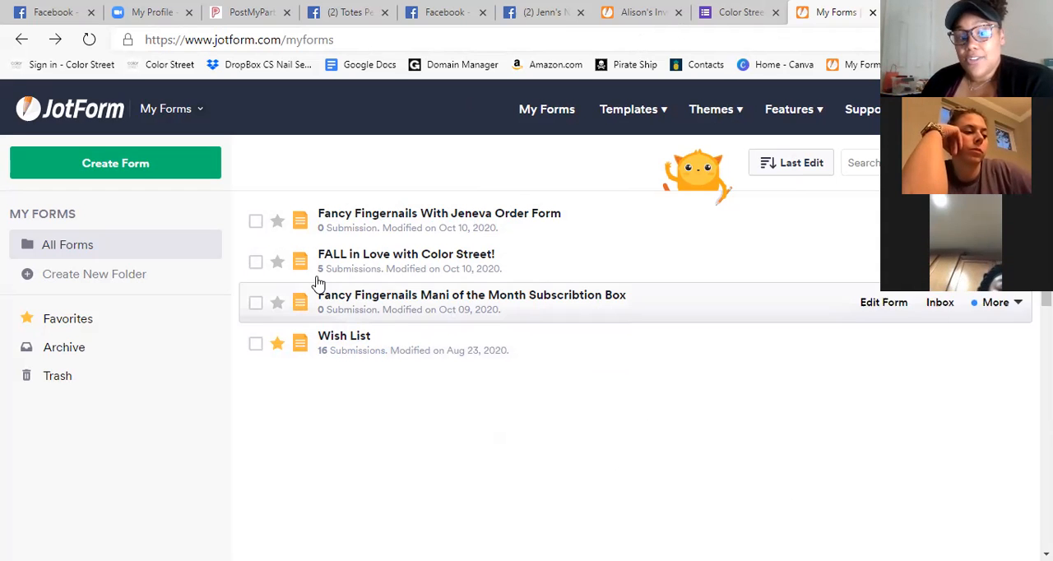
click(347, 218)
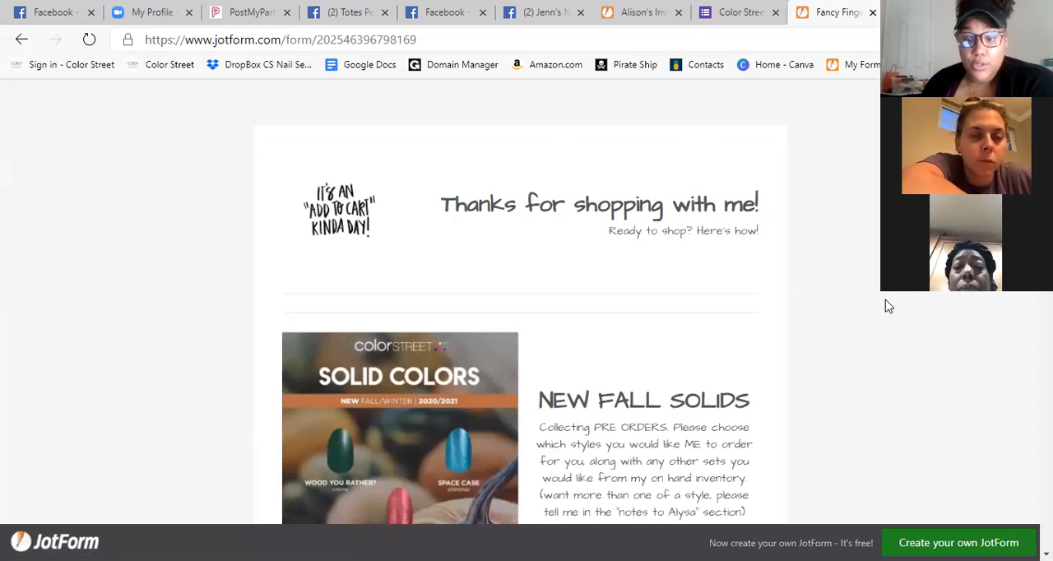
scroll(888, 305, down, 1)
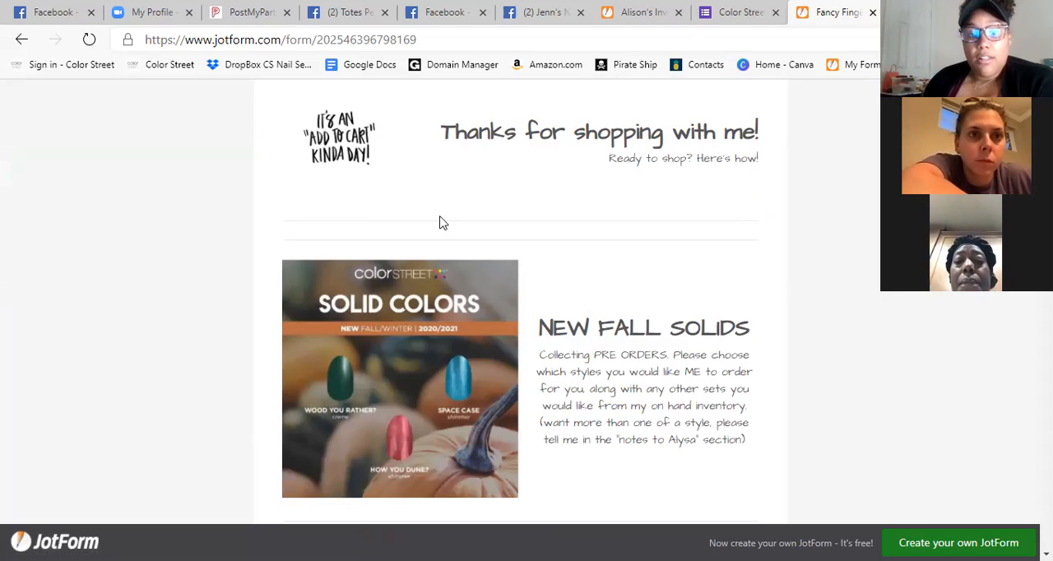
scroll(527, 301, down, 4)
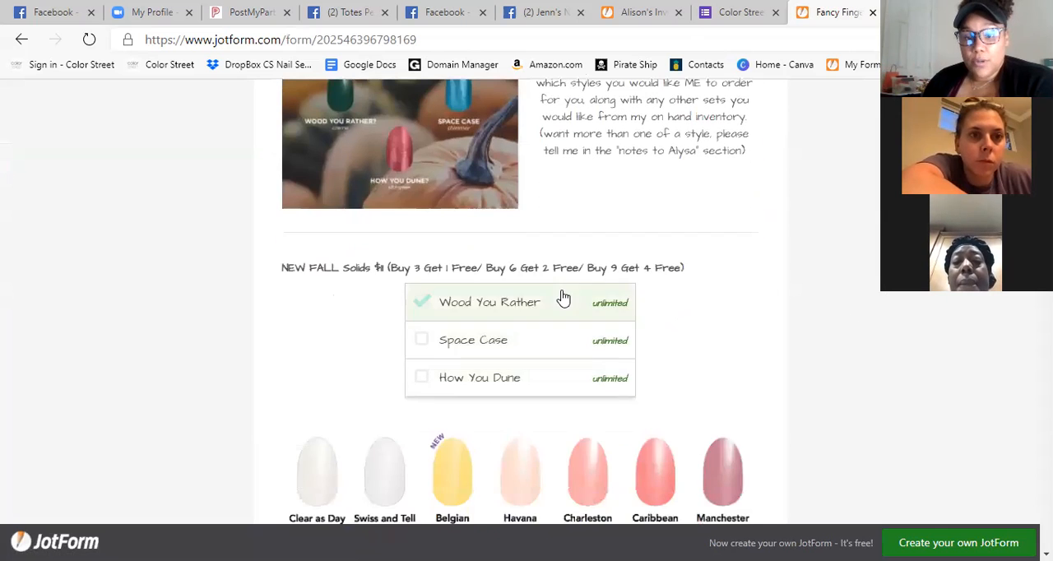
scroll(740, 284, up, 5)
scroll(623, 276, down, 10)
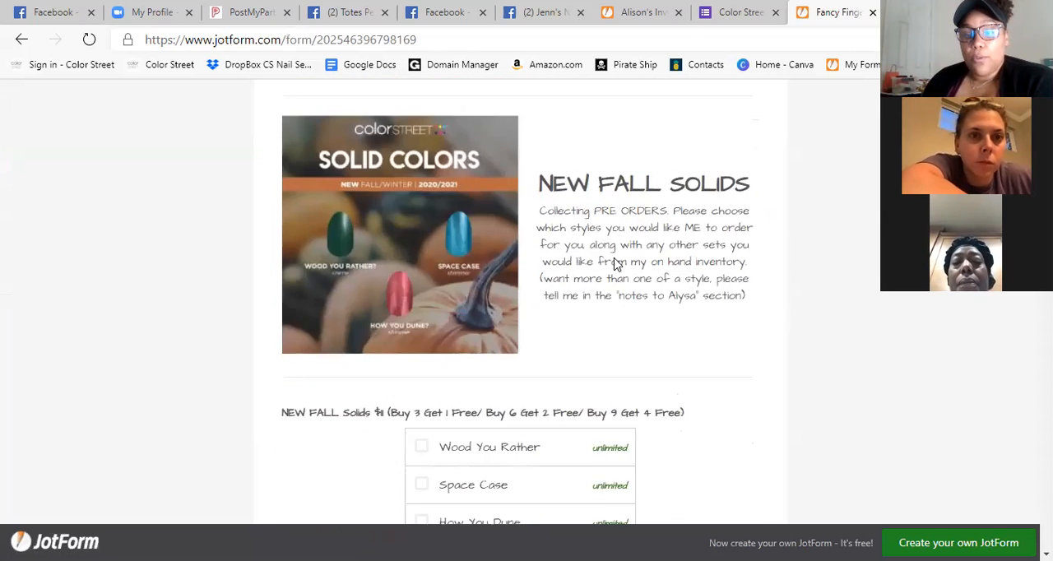
Examine the order form's stock lists for solids, glitters, designs and pedicure sets through to the invoice submission section.
scroll(613, 261, down, 15)
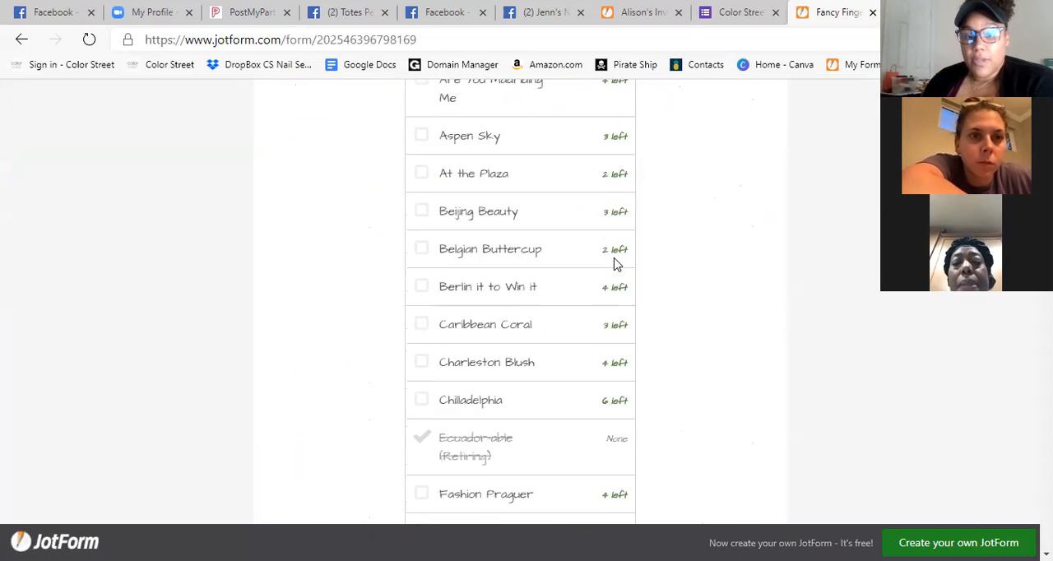
scroll(843, 271, down, 15)
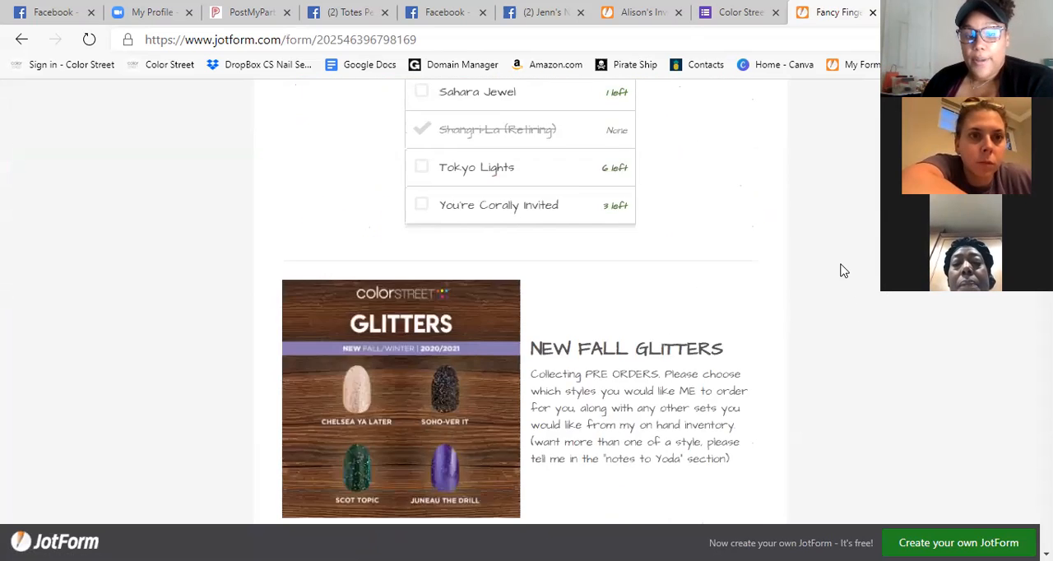
scroll(843, 271, down, 20)
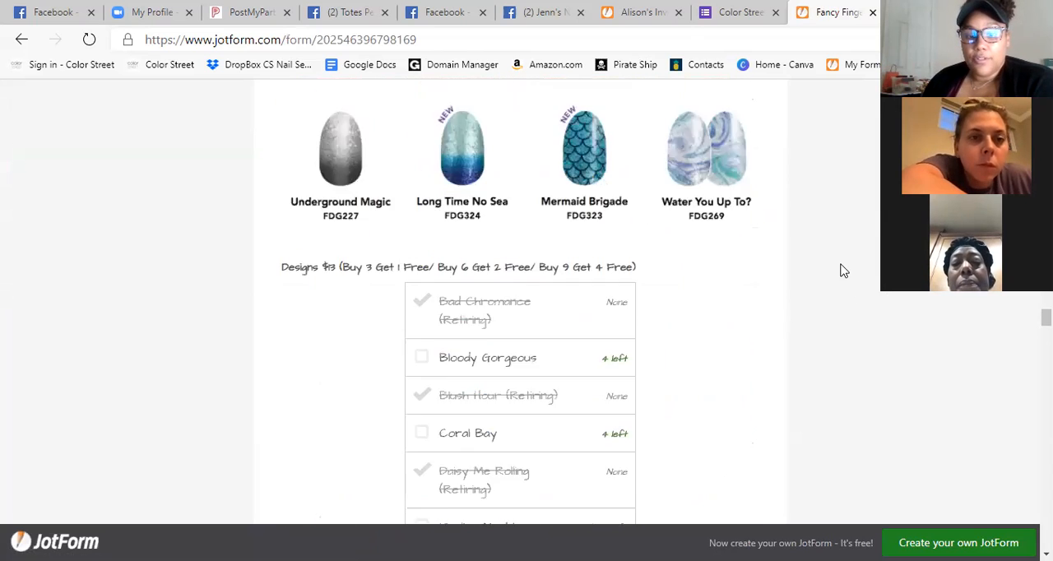
scroll(842, 271, down, 20)
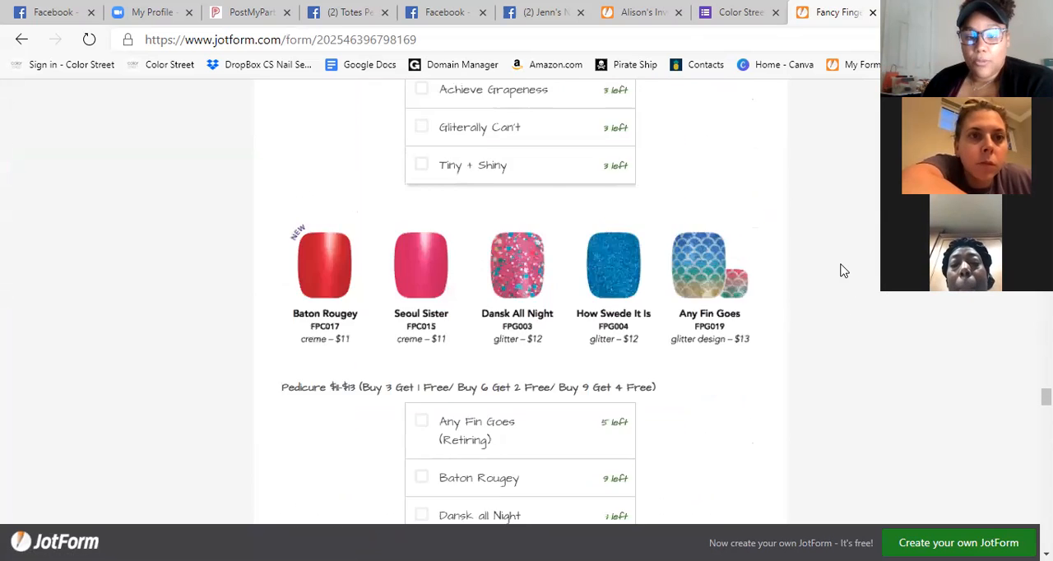
scroll(843, 270, down, 20)
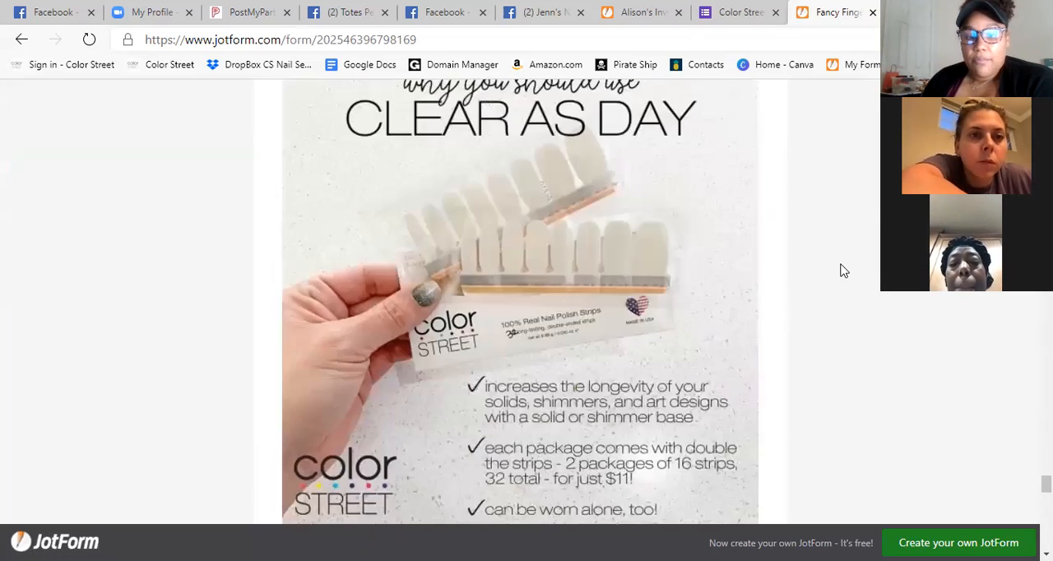
scroll(600, 400, up, 1)
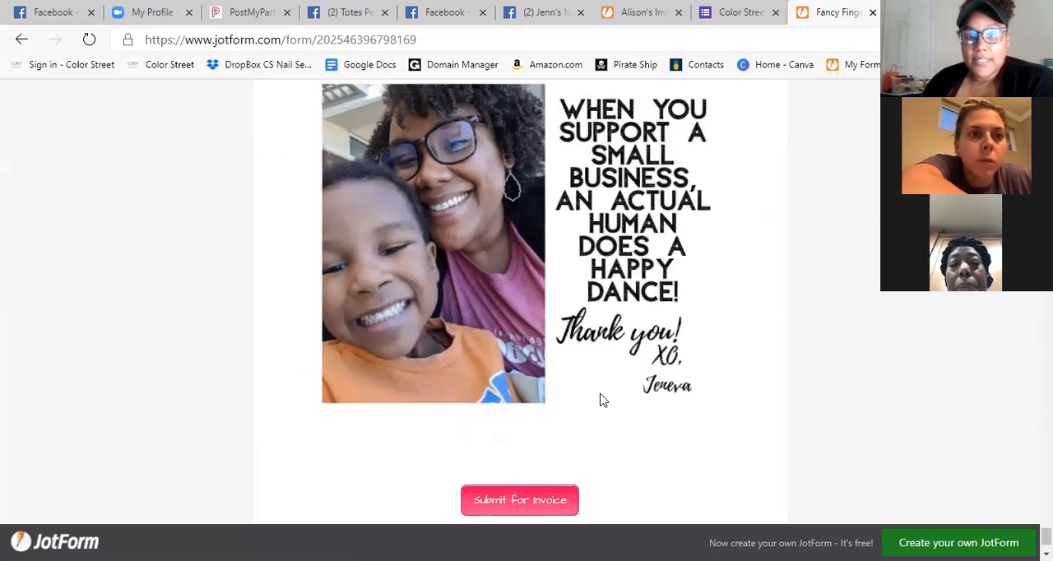
scroll(689, 386, down, 1)
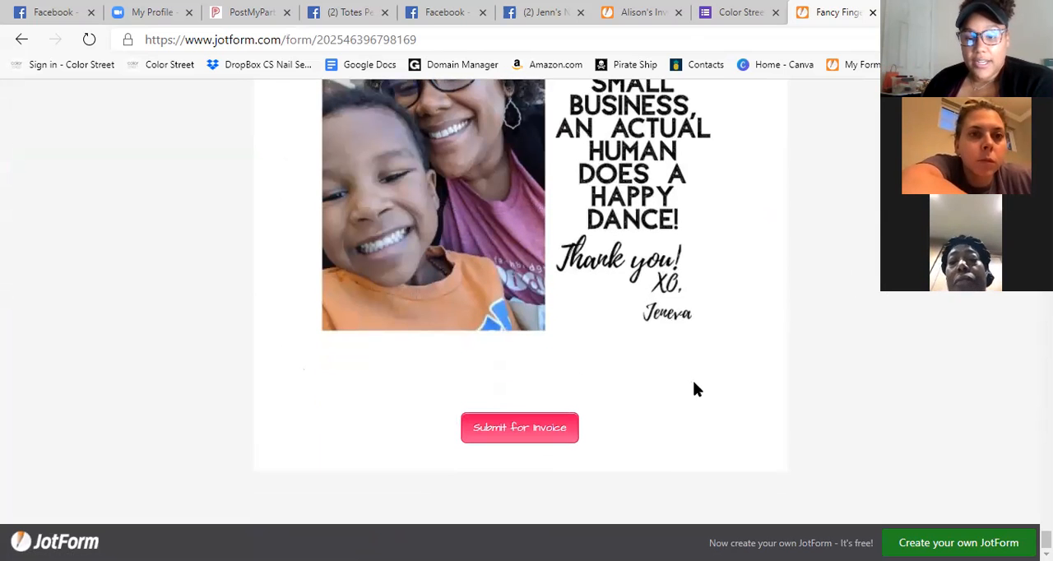
Review the order form's contact fields and the Clear As Day add-on section.
scroll(693, 390, up, 5)
scroll(700, 395, up, 10)
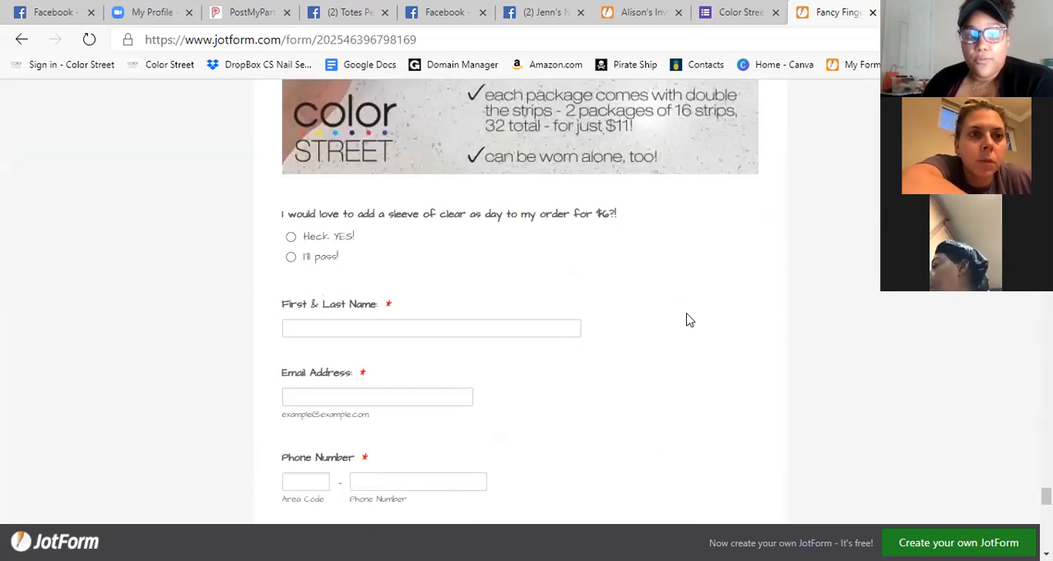
scroll(754, 331, up, 2)
scroll(797, 352, up, 7)
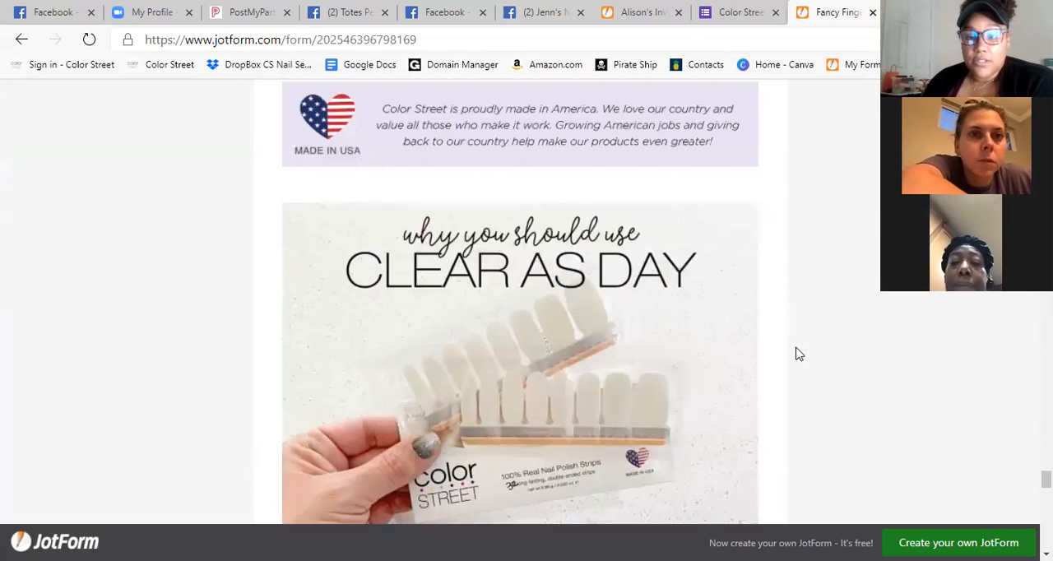
Review the order form's Glitter Overlays and Designs stock lists, including the sold-out and remaining-quantity options, and go back to the form's start.
scroll(520, 329, up, 15)
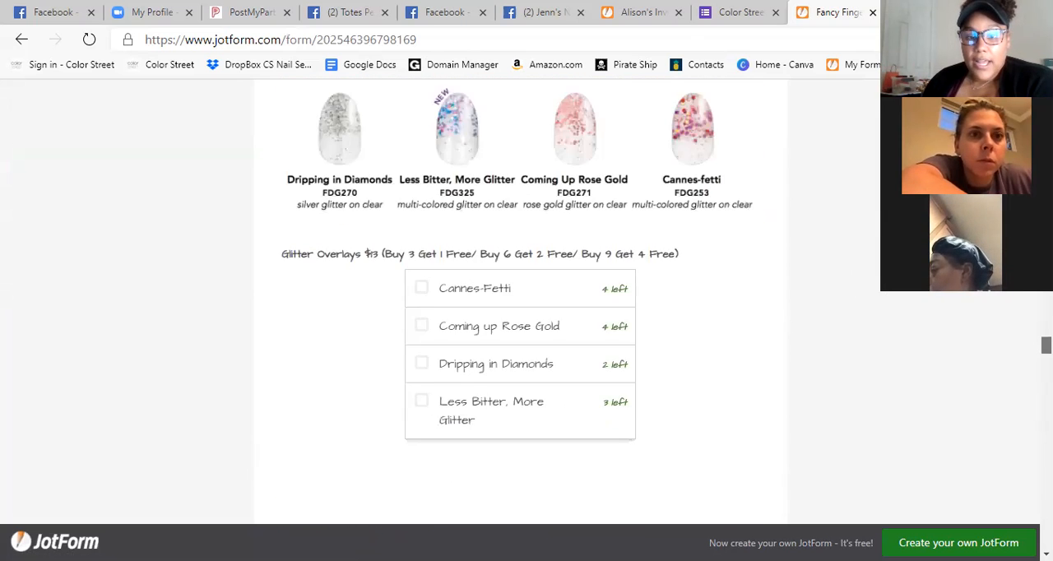
scroll(520, 329, up, 2)
click(618, 149)
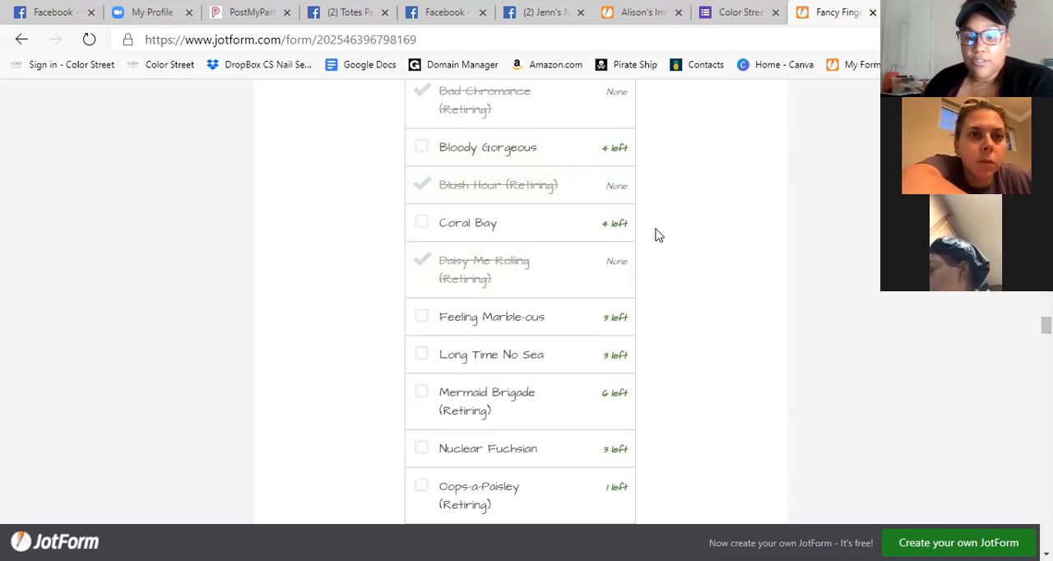
scroll(568, 251, up, 5)
scroll(592, 282, down, 3)
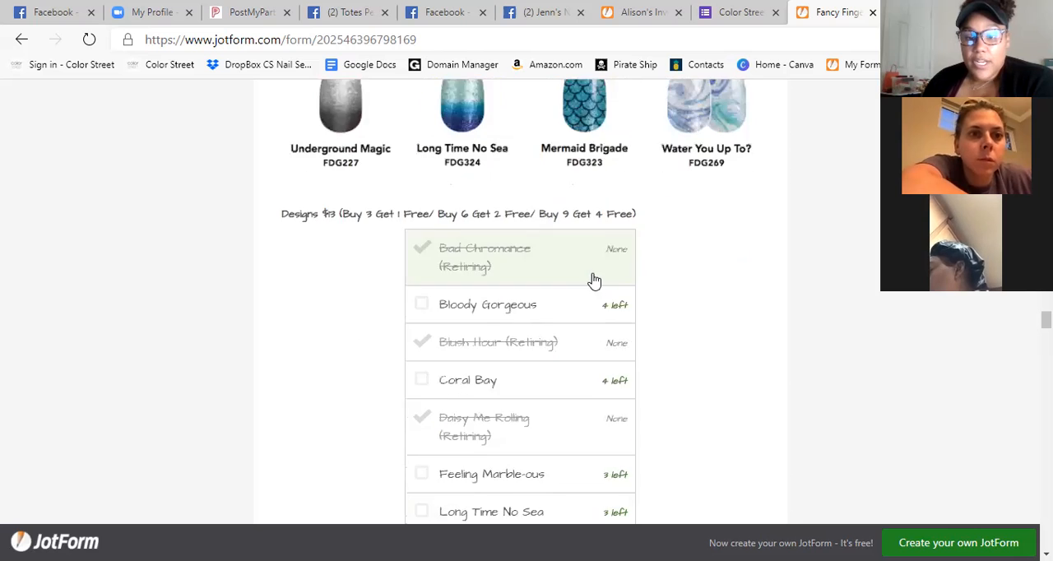
scroll(622, 332, down, 2)
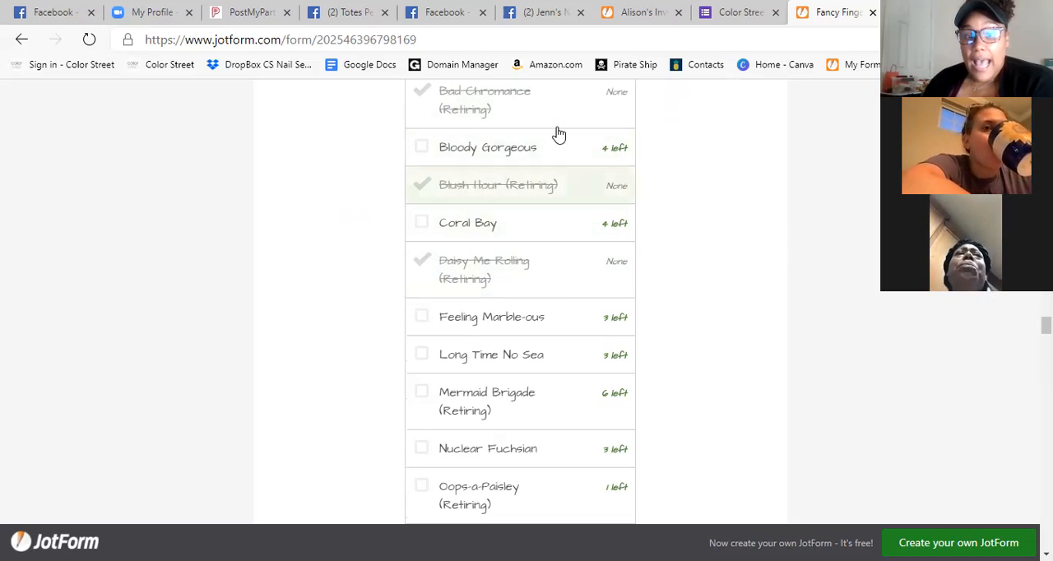
scroll(530, 333, down, 1)
scroll(539, 337, up, 5)
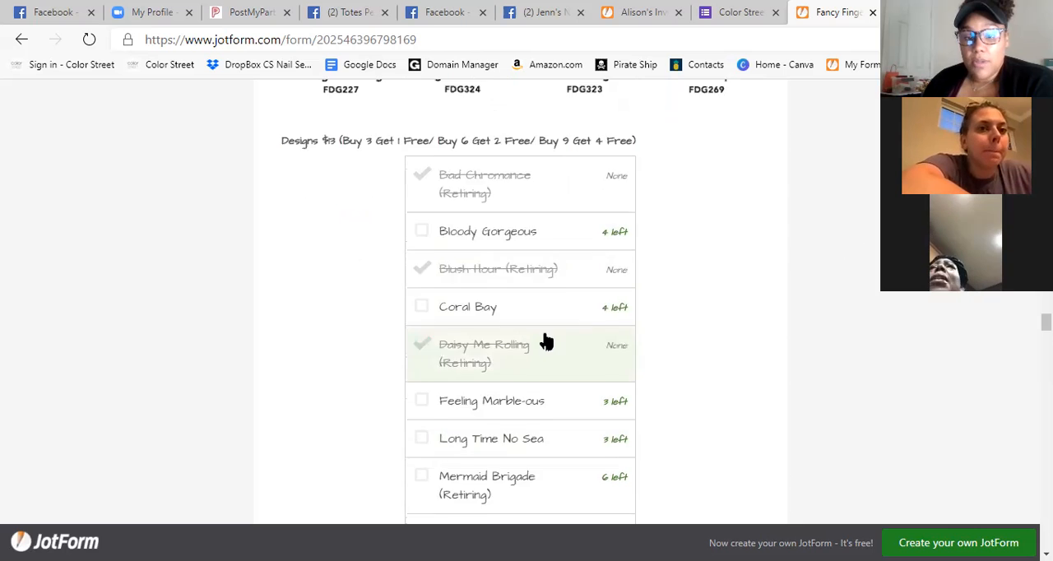
scroll(714, 238, down, 2)
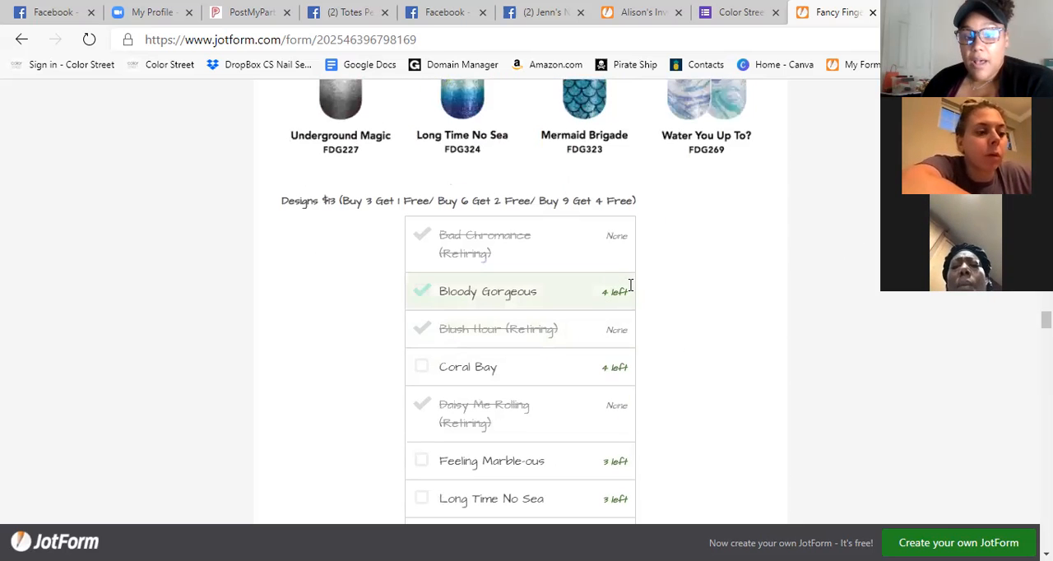
scroll(927, 316, up, 2)
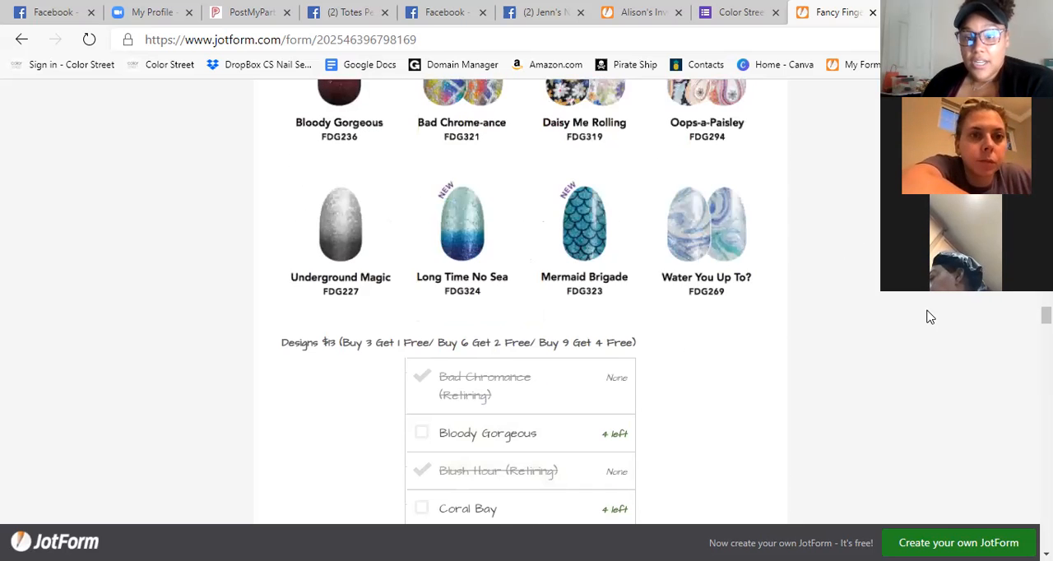
scroll(835, 354, up, 10)
scroll(526, 312, up, 15)
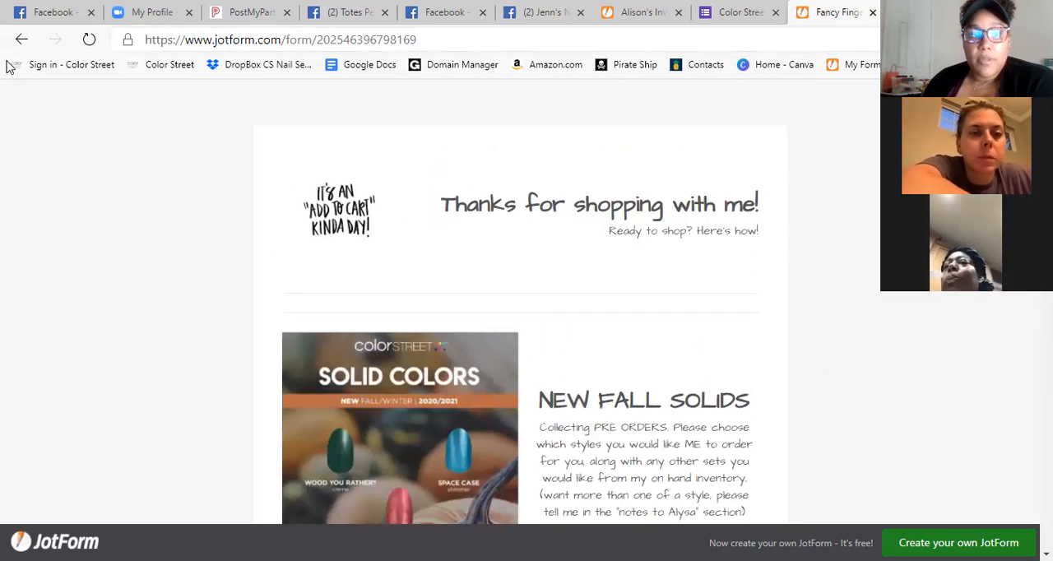
Return to the JotForm forms list and switch to the Color Street Checkout Form in Google Forms.
click(22, 39)
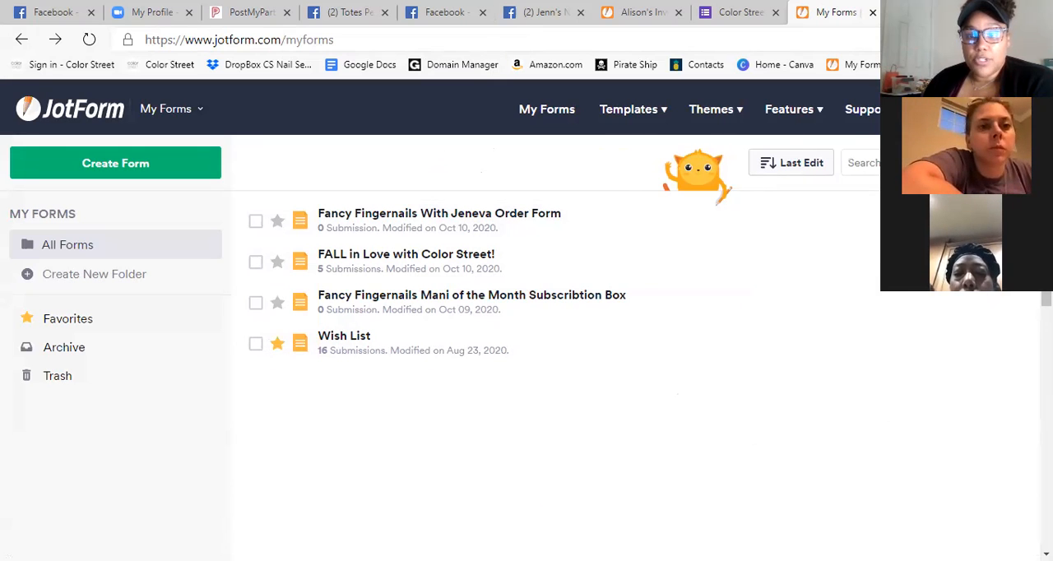
click(1000, 10)
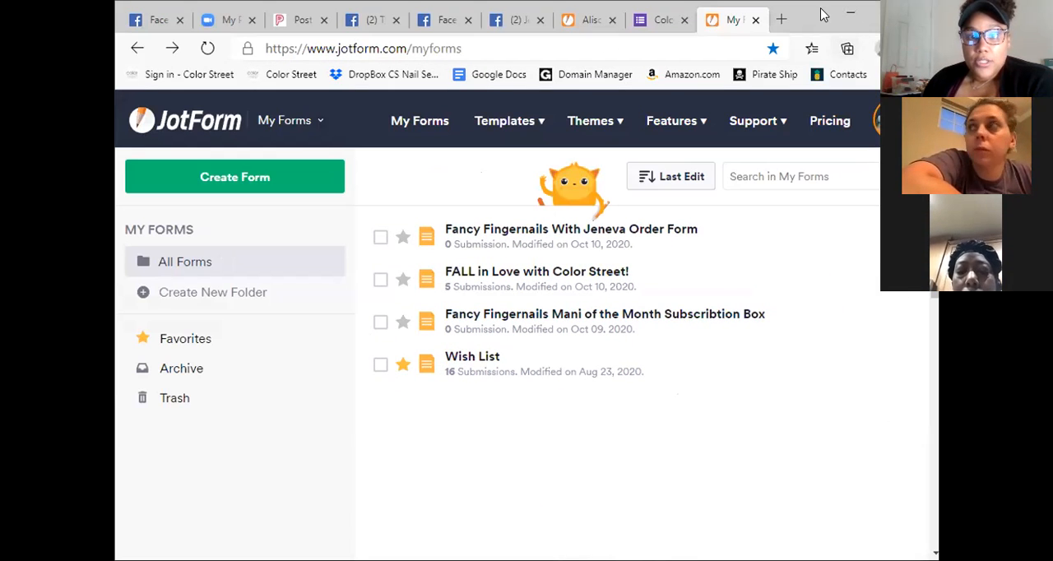
click(660, 21)
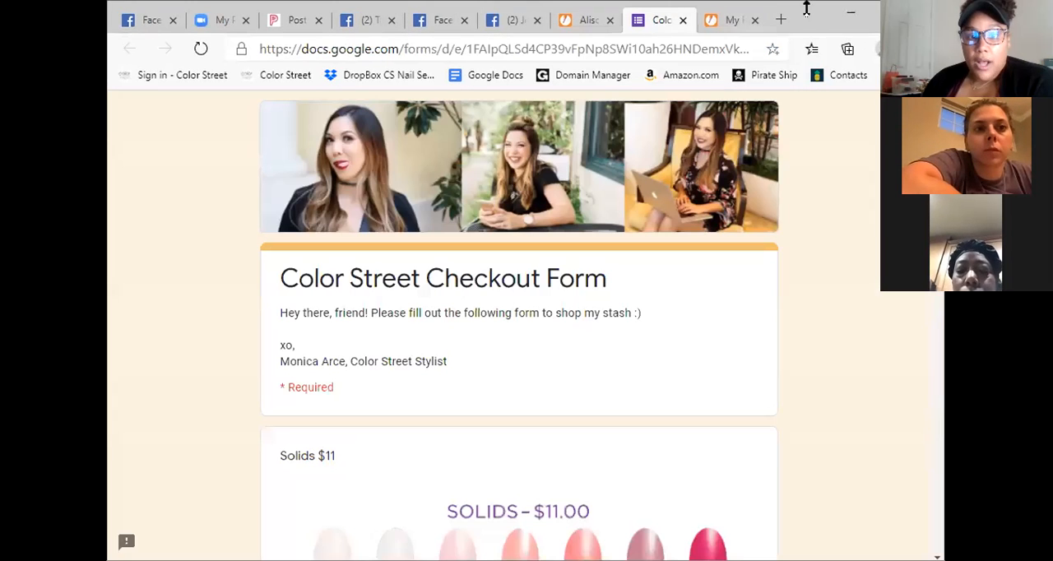
click(888, 13)
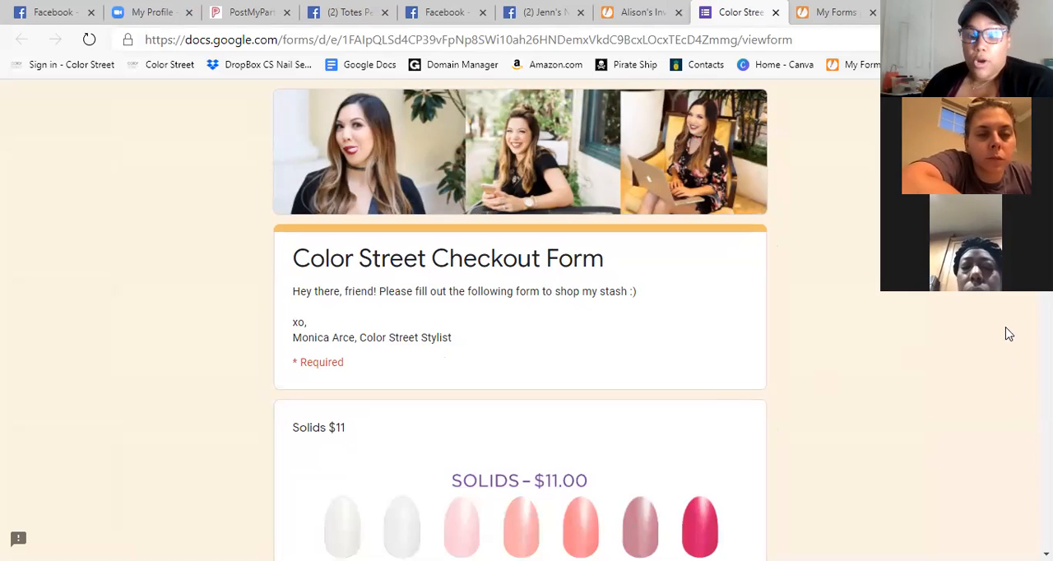
Examine the checkout form's introduction and its Solids $11 colour chart.
scroll(996, 321, down, 1)
scroll(995, 321, up, 1)
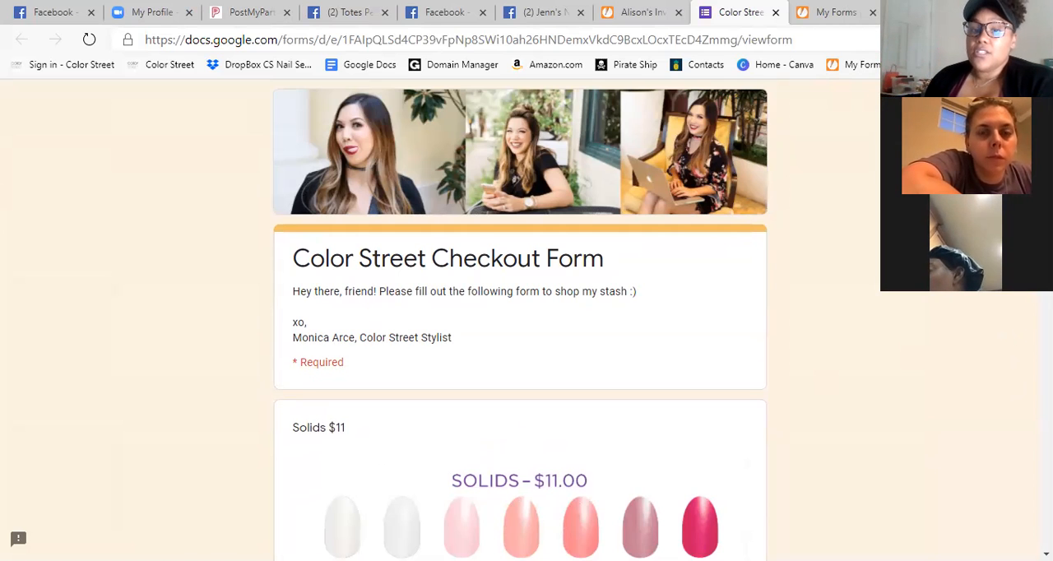
scroll(738, 326, down, 1)
scroll(737, 326, up, 1)
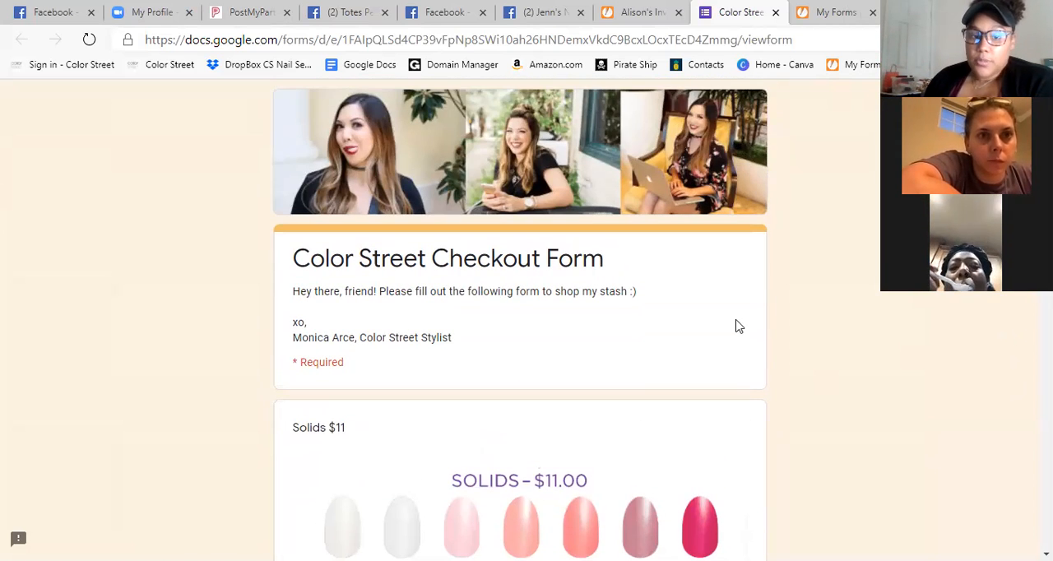
scroll(855, 285, down, 4)
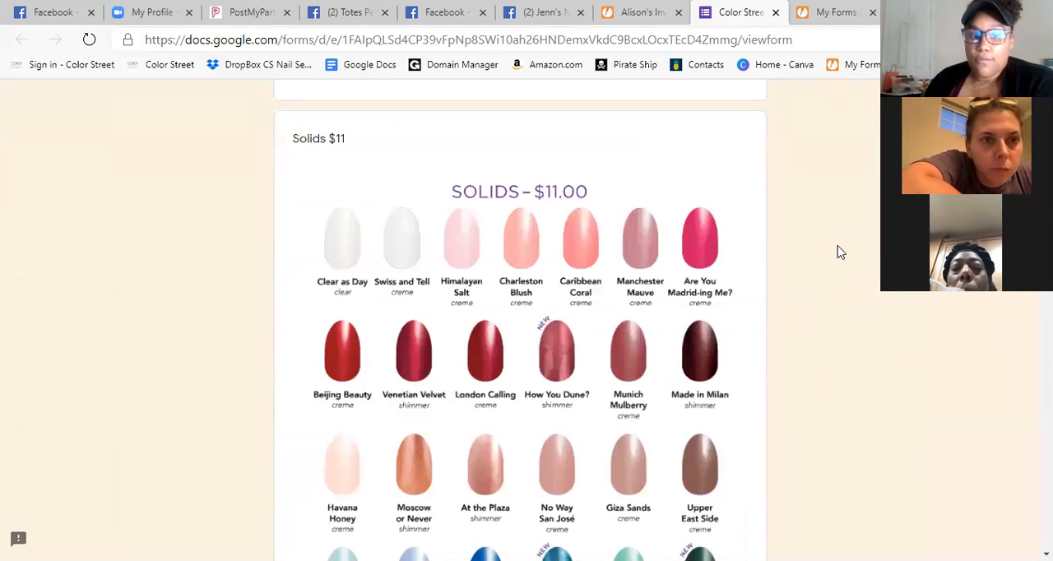
scroll(519, 320, down, 6)
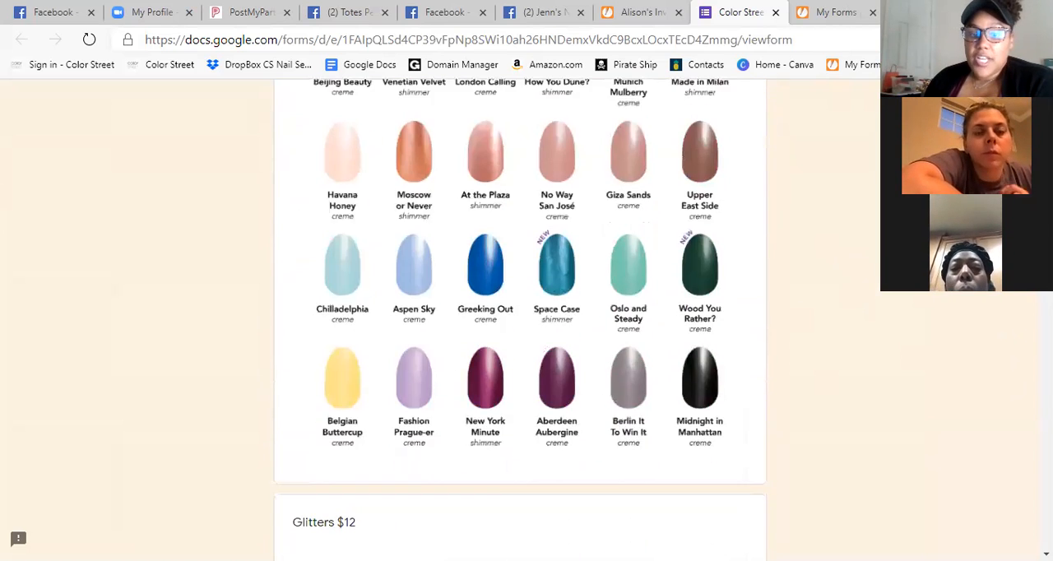
scroll(738, 341, up, 3)
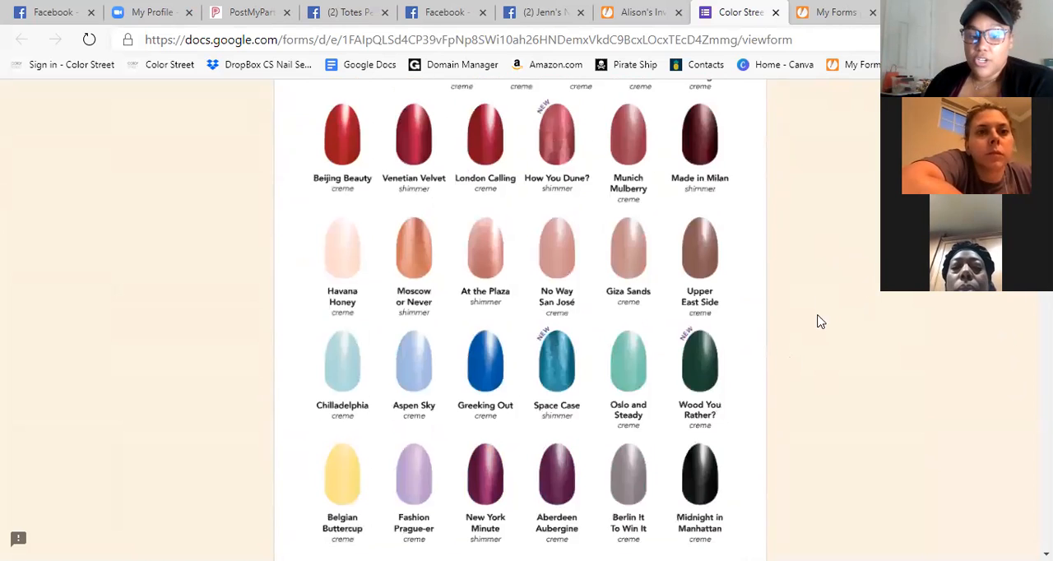
scroll(817, 321, down, 7)
Examine the checkout form's product charts from glitters and nail art designs through the Petite, Pedicure, Stylist Lab and Foundation sets.
scroll(830, 288, down, 4)
scroll(837, 292, up, 4)
scroll(839, 296, down, 5)
scroll(839, 298, down, 9)
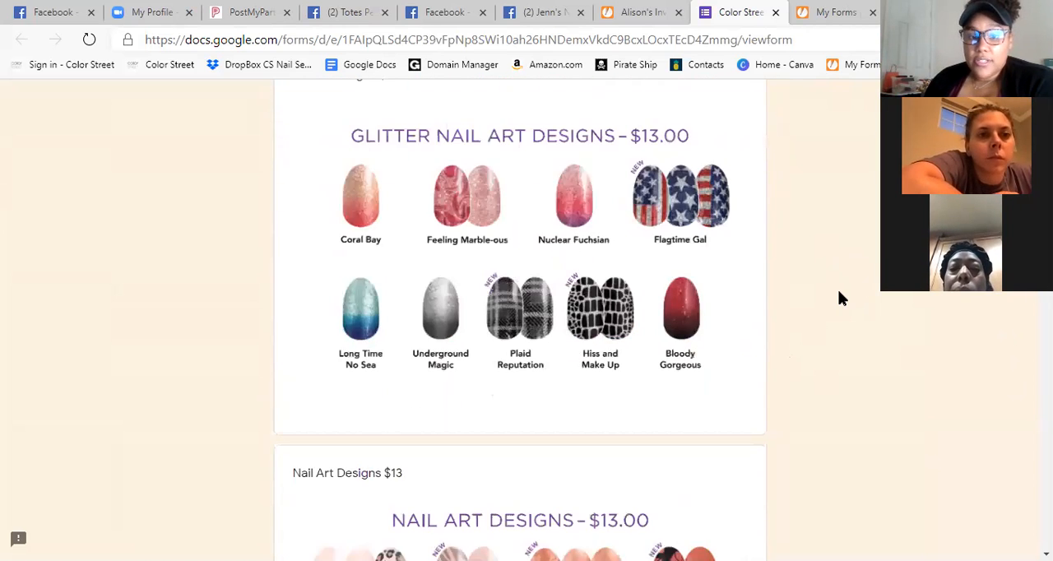
scroll(839, 292, down, 11)
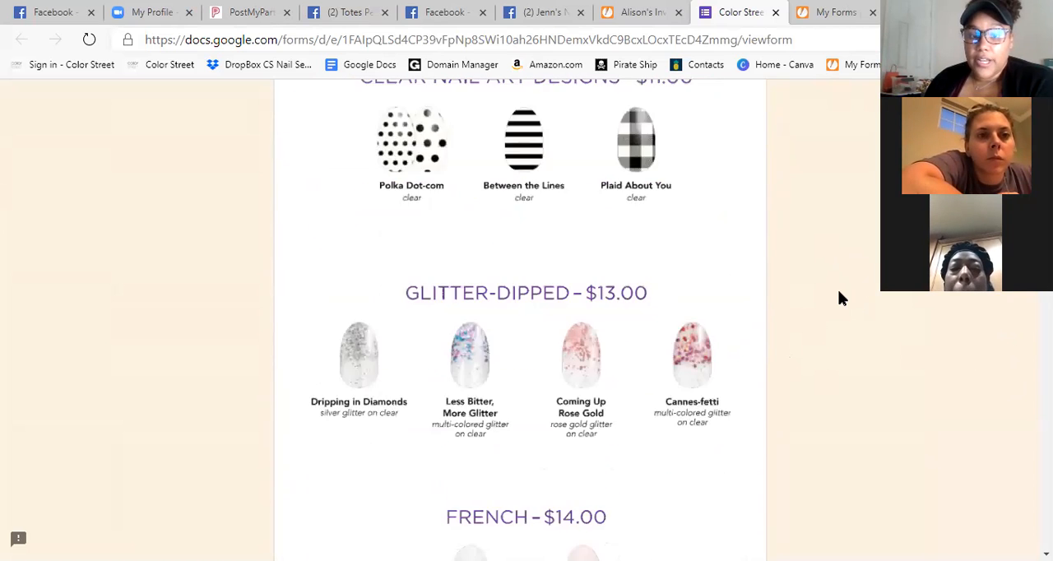
scroll(839, 293, down, 7)
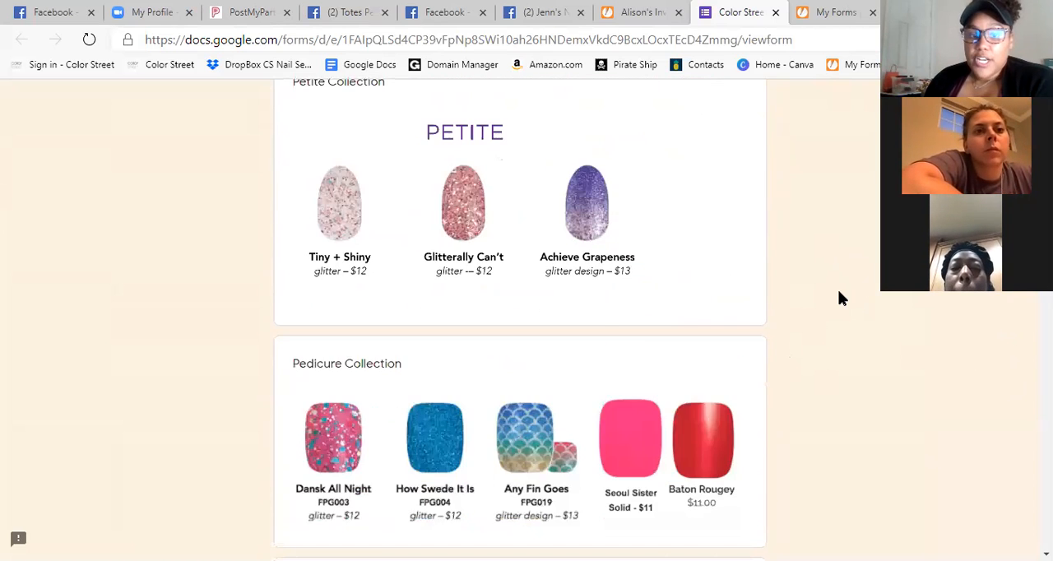
scroll(839, 299, down, 6)
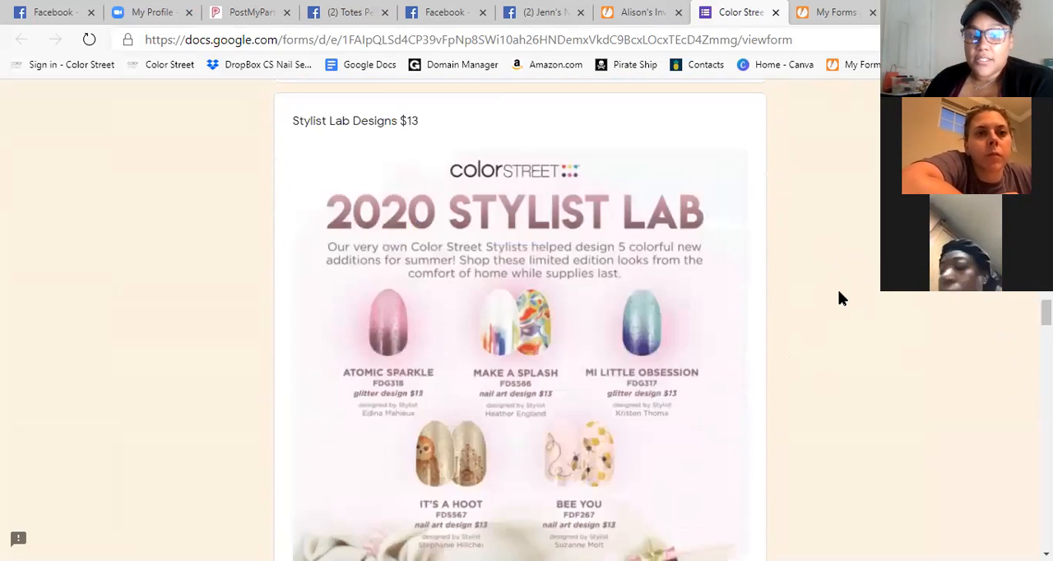
scroll(839, 298, down, 10)
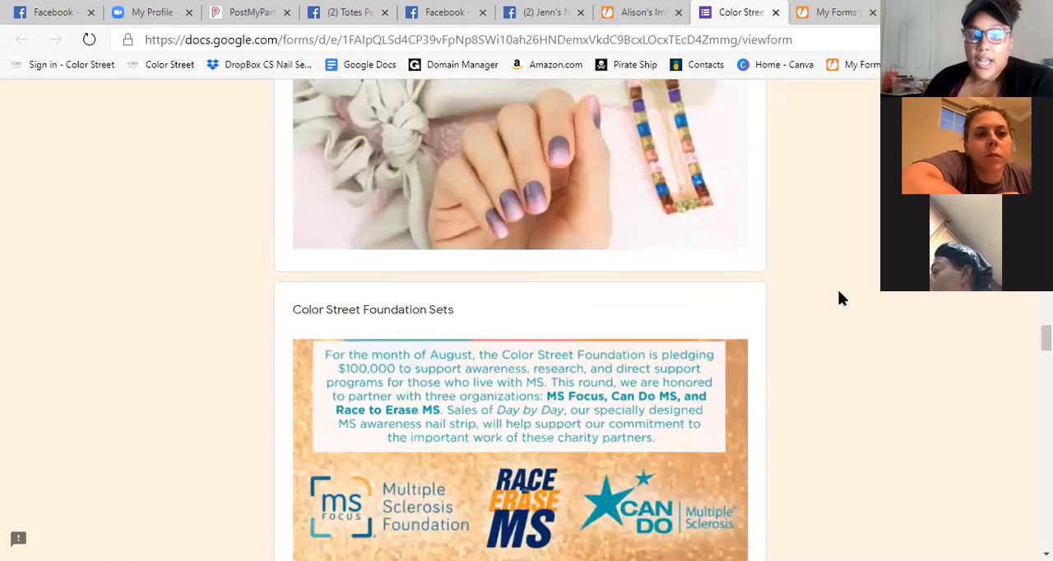
Review the checkout form's colour order question and its Clear As Day and mystery set add-on questions.
scroll(838, 292, down, 10)
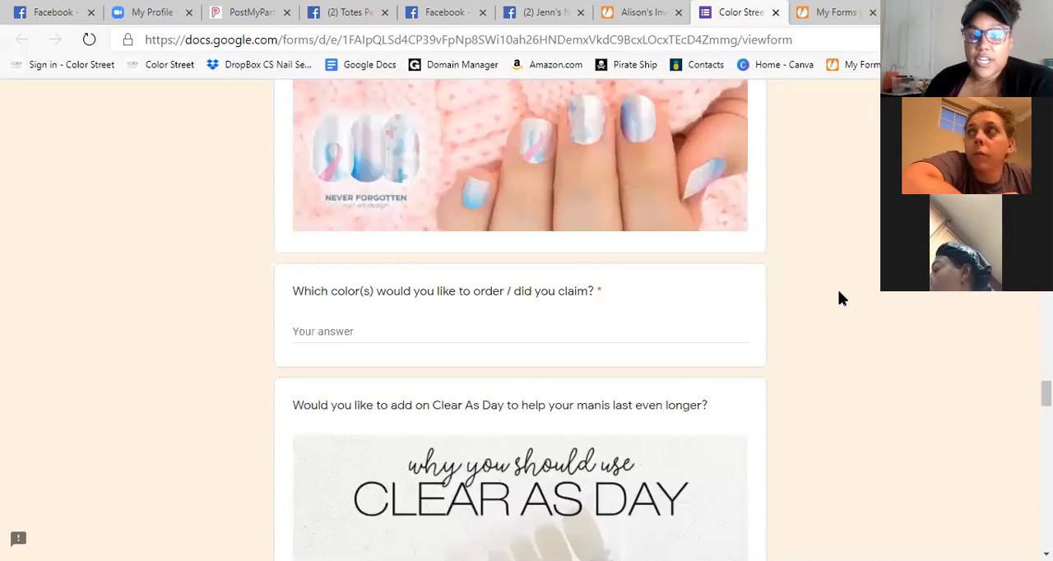
scroll(855, 308, down, 1)
scroll(435, 230, up, 3)
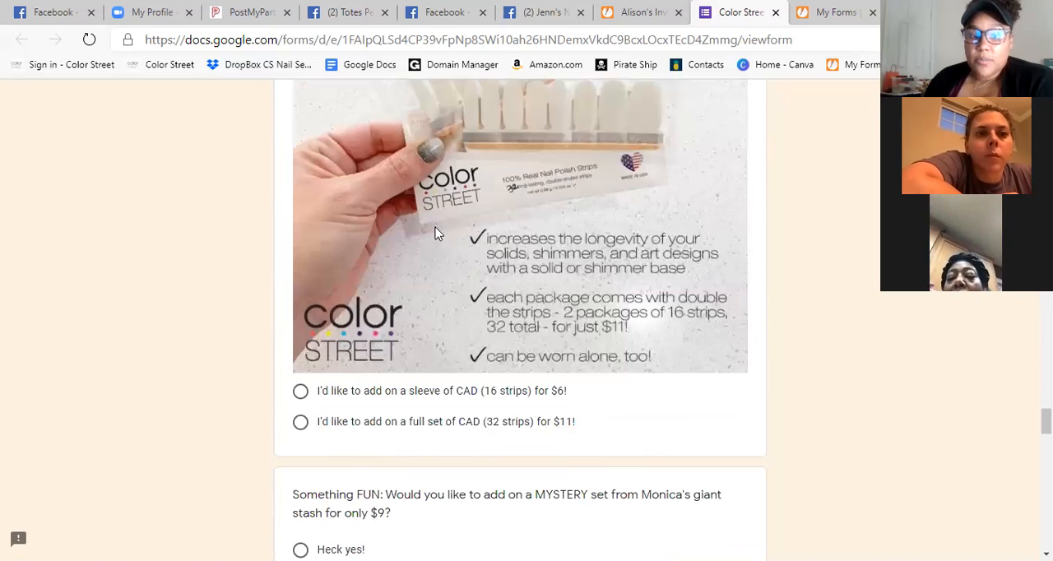
scroll(645, 283, down, 4)
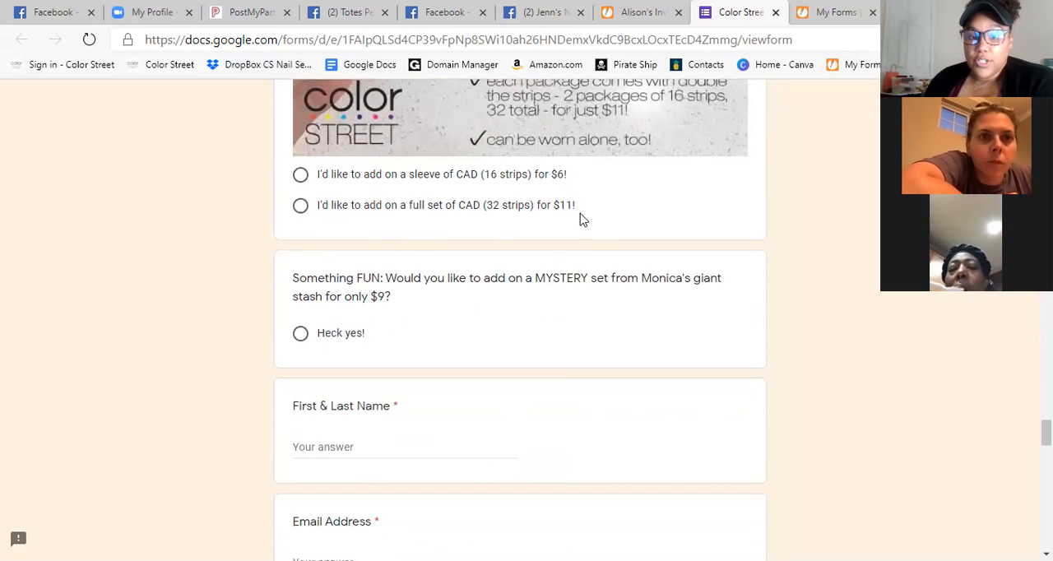
scroll(839, 362, down, 1)
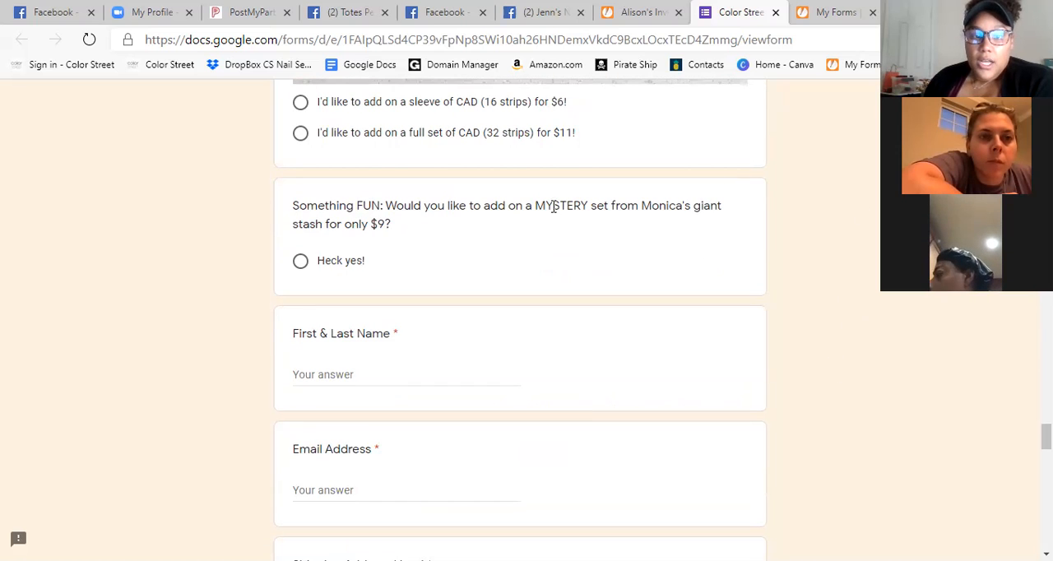
drag(291, 207, 752, 217)
click(572, 103)
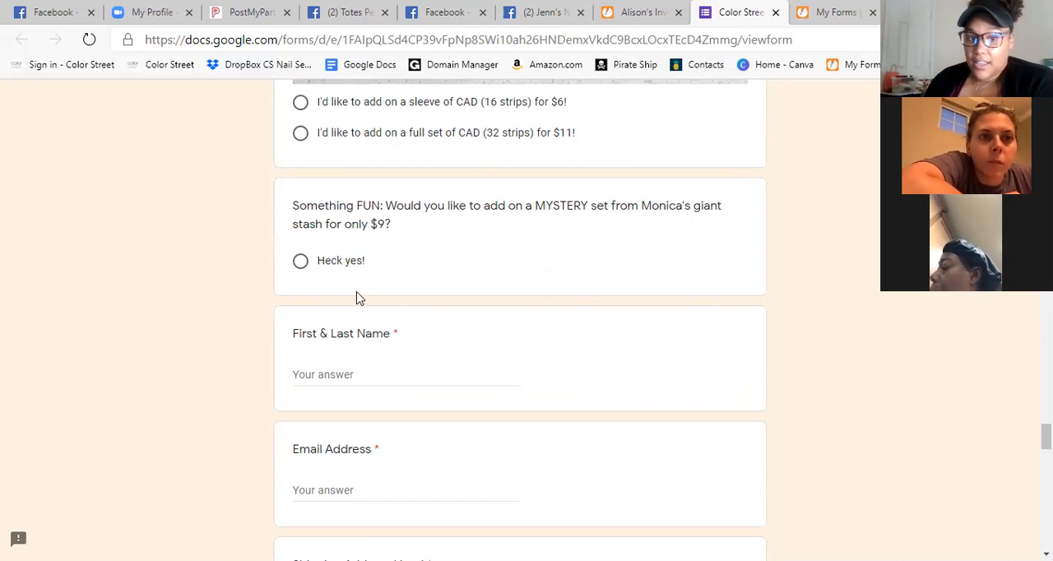
Examine the checkout form's contact, shipping, invoicing, hostess, timeline and notes questions through to the closing thank-you section.
scroll(574, 308, down, 5)
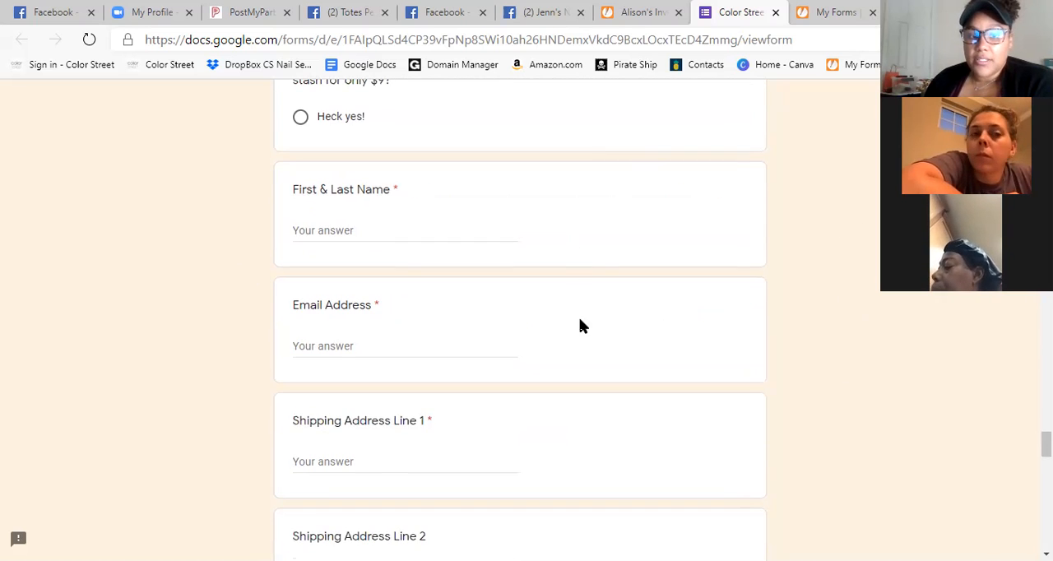
scroll(575, 308, down, 4)
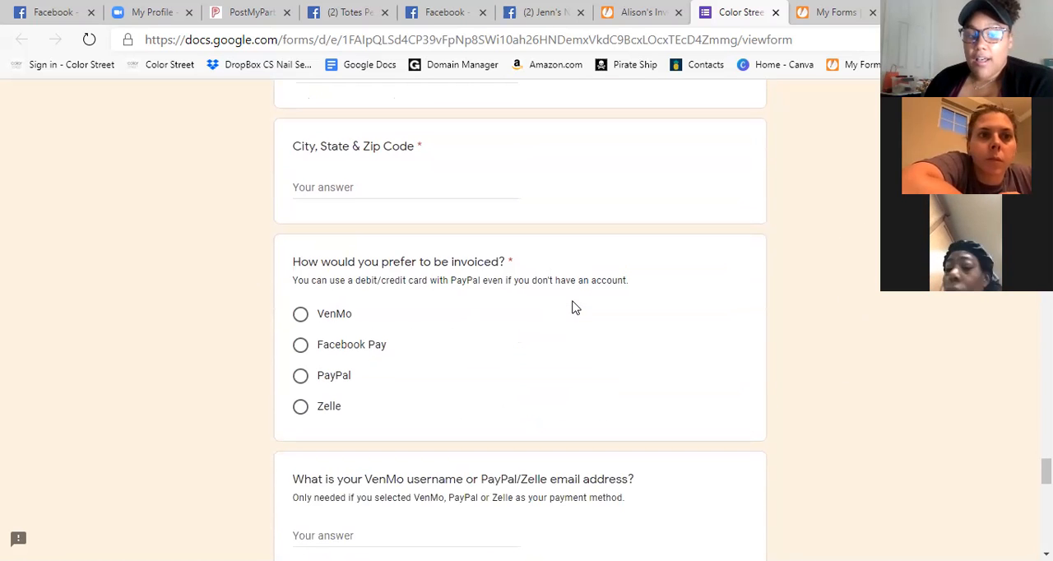
scroll(599, 320, down, 1)
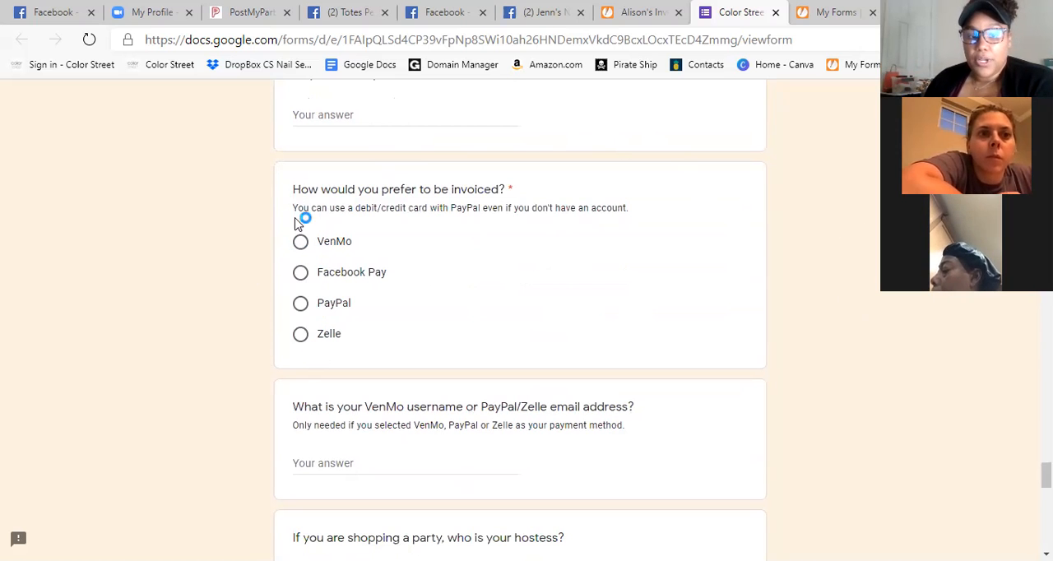
scroll(693, 278, down, 1)
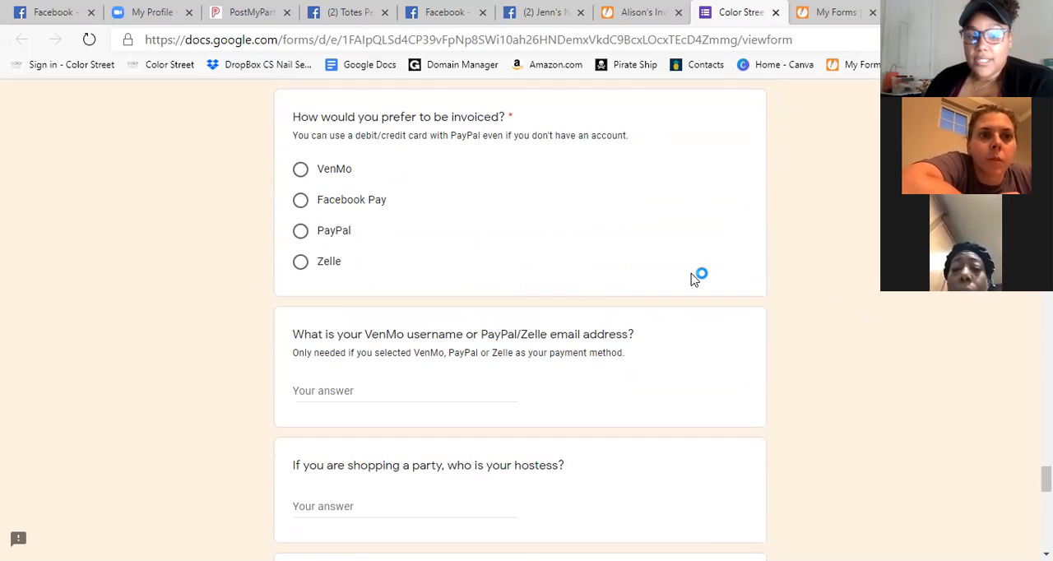
scroll(792, 242, down, 5)
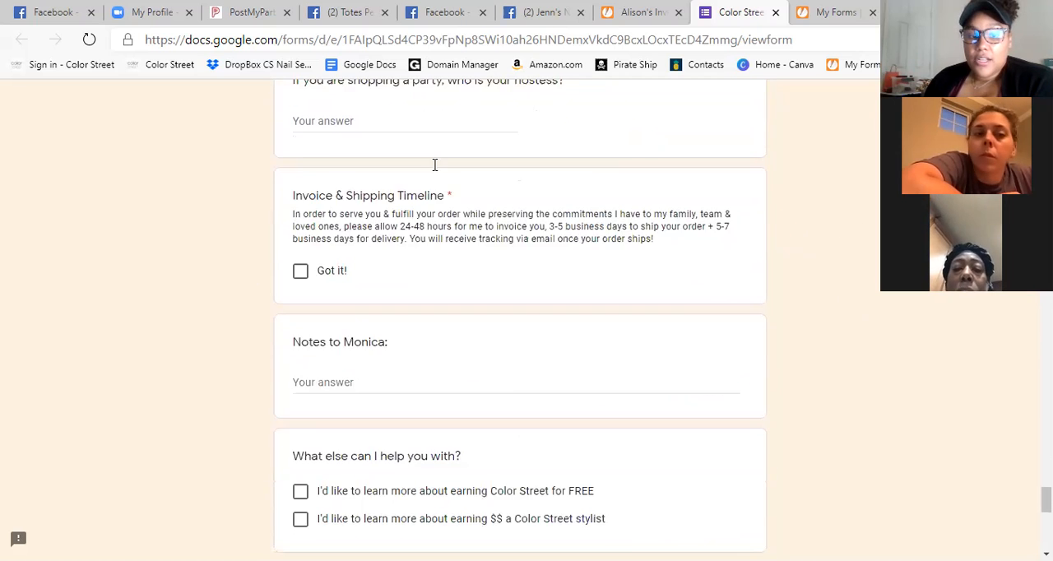
scroll(435, 165, down, 5)
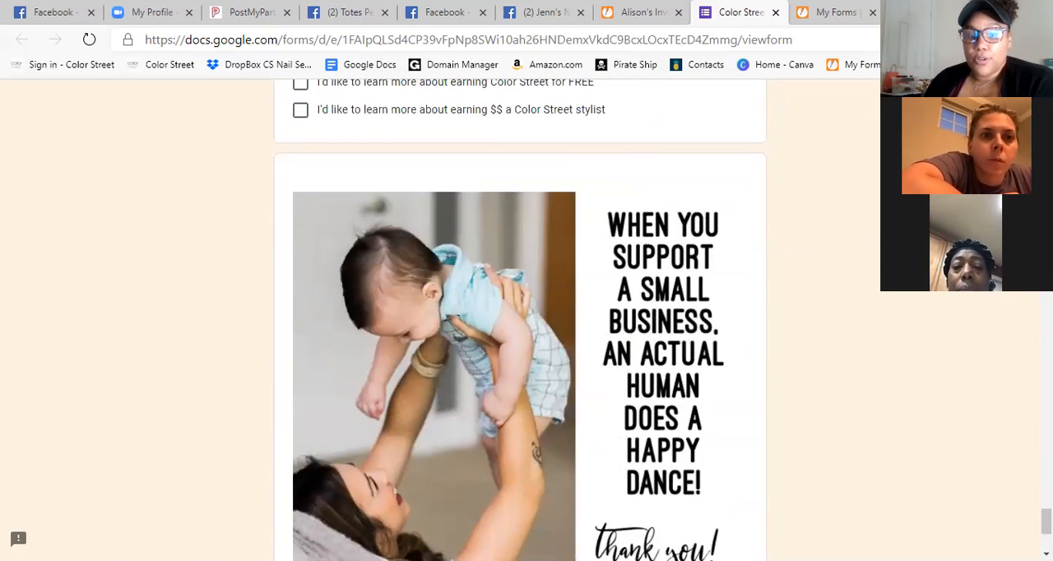
scroll(463, 247, down, 3)
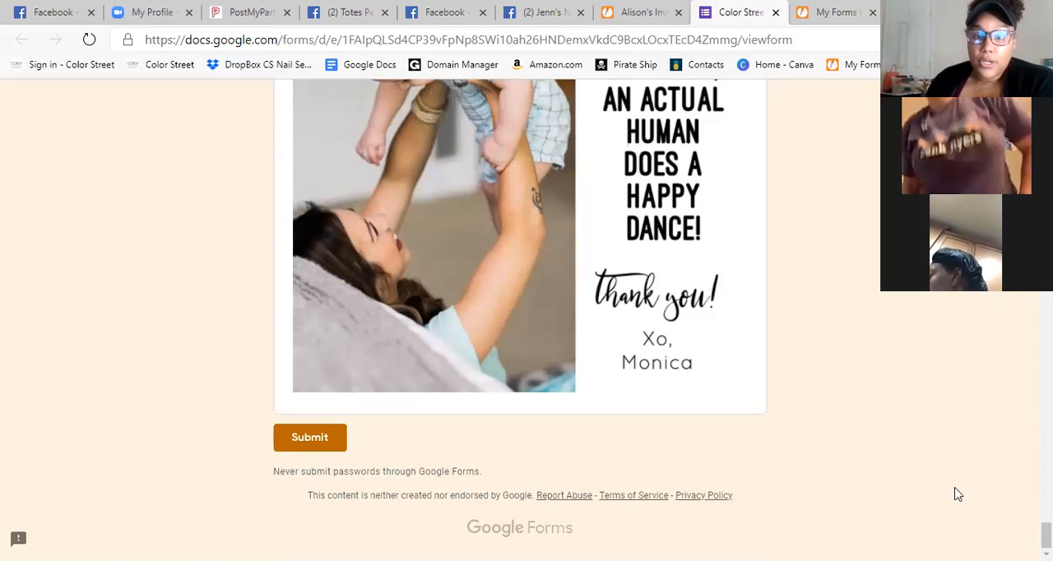
scroll(805, 417, up, 15)
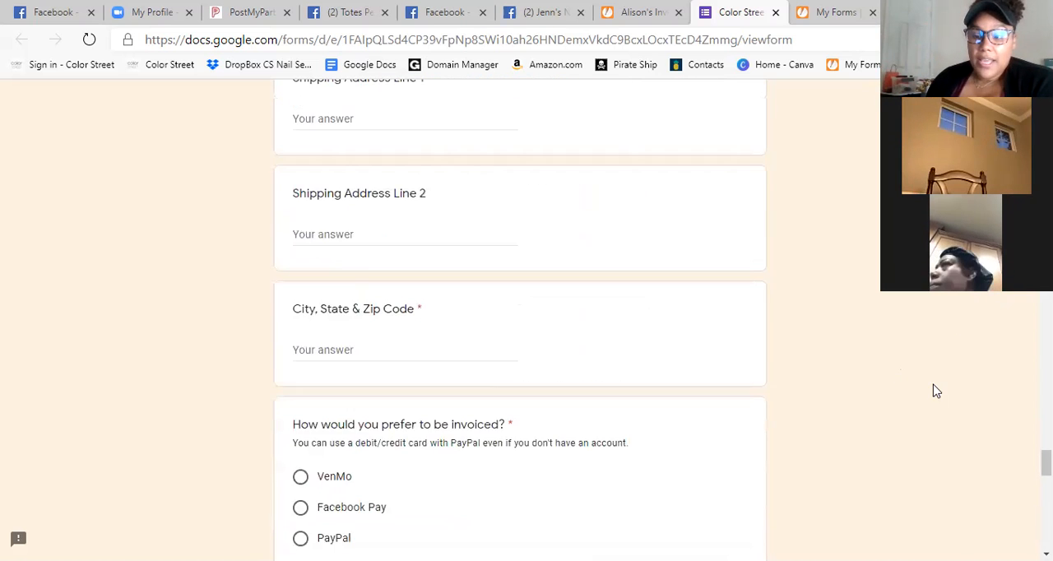
Return to the checkout form's introduction.
scroll(887, 414, up, 20)
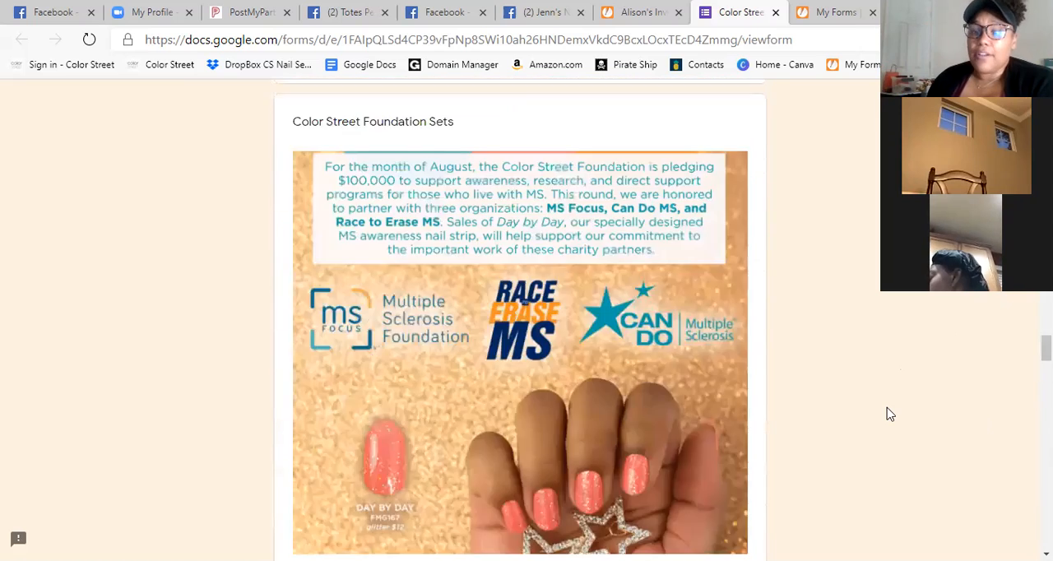
scroll(886, 414, up, 20)
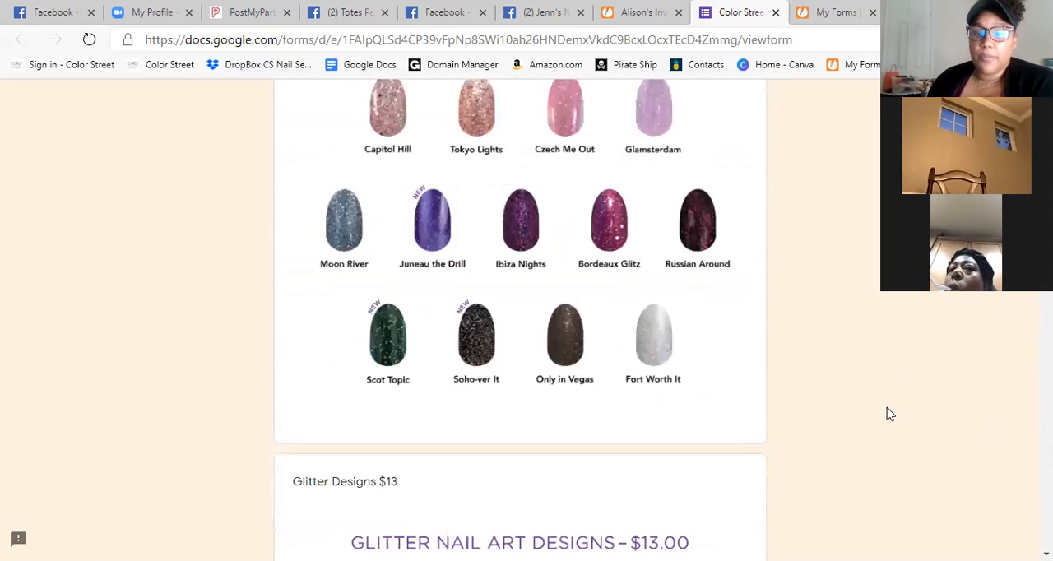
scroll(887, 413, up, 10)
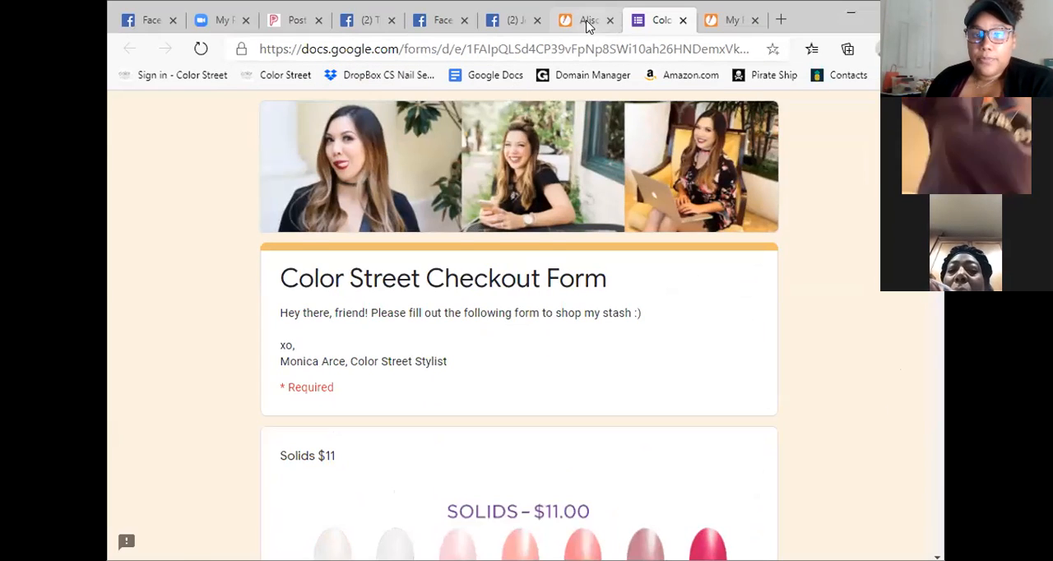
Switch to the JotForm inventory form and examine its header, full name field, Solids chart and Solid Collection $11 checkboxes.
click(643, 11)
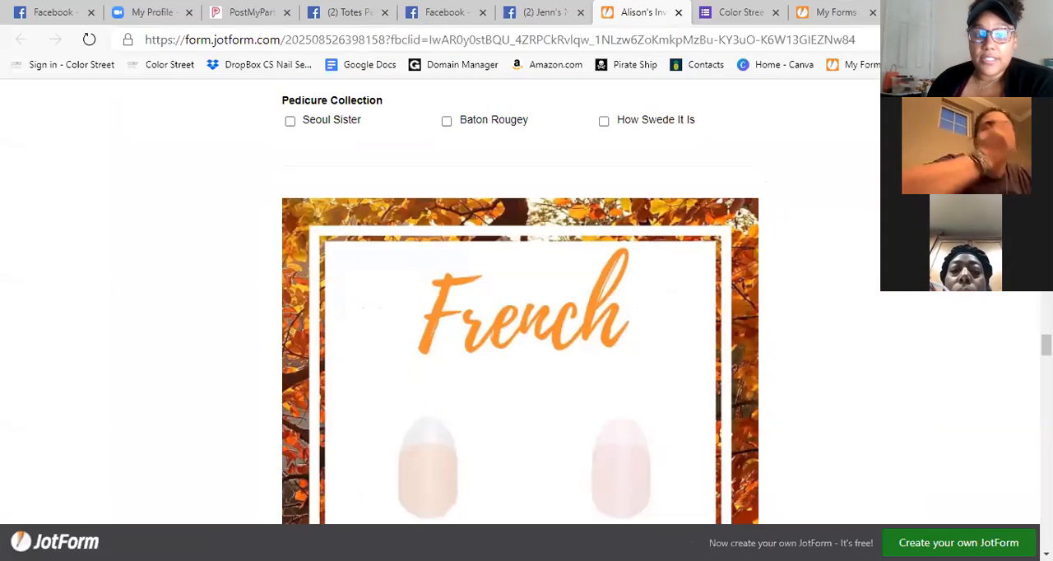
scroll(485, 249, up, 20)
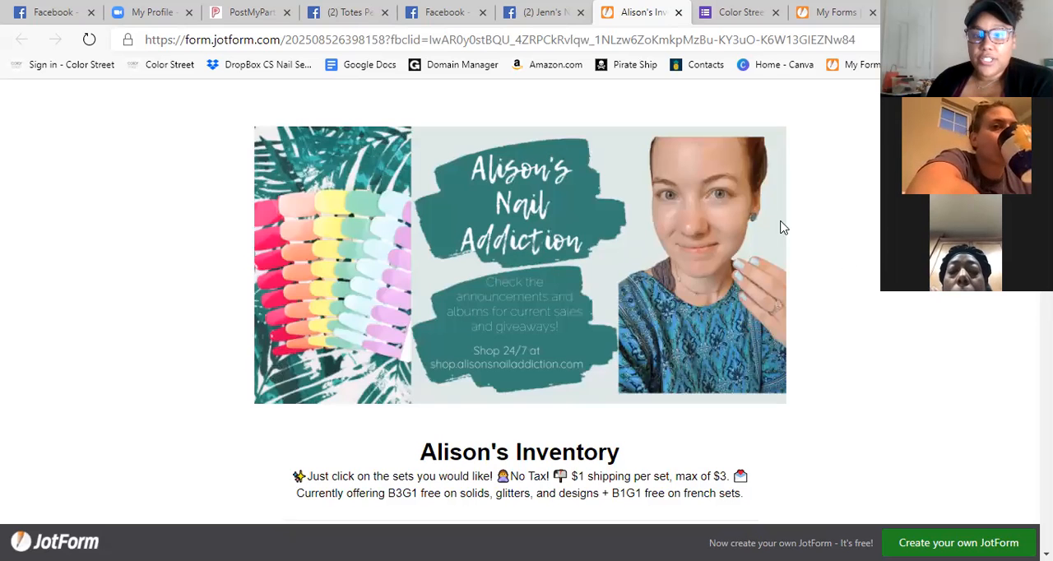
scroll(333, 202, down, 5)
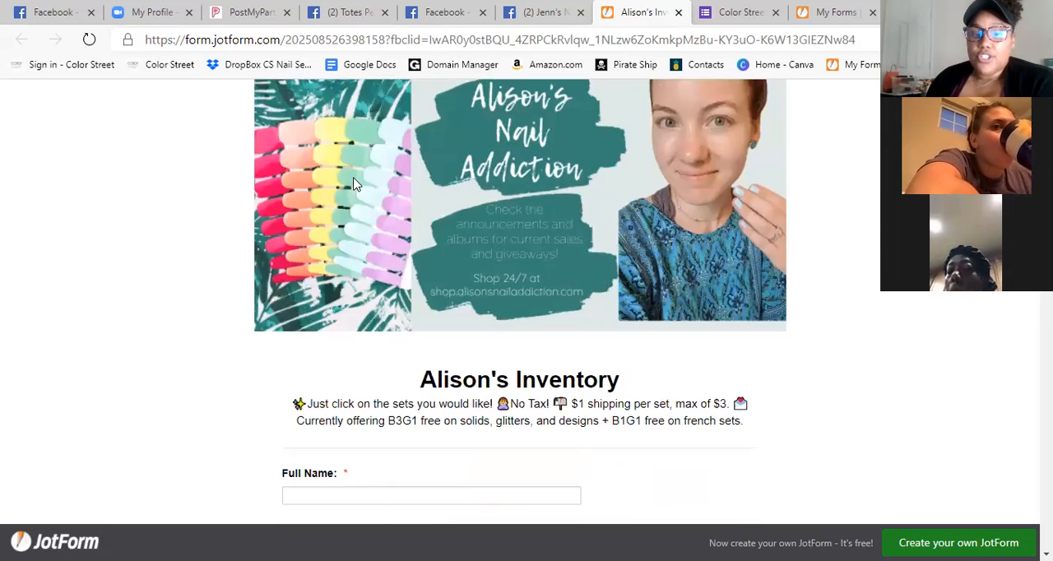
scroll(704, 226, down, 1)
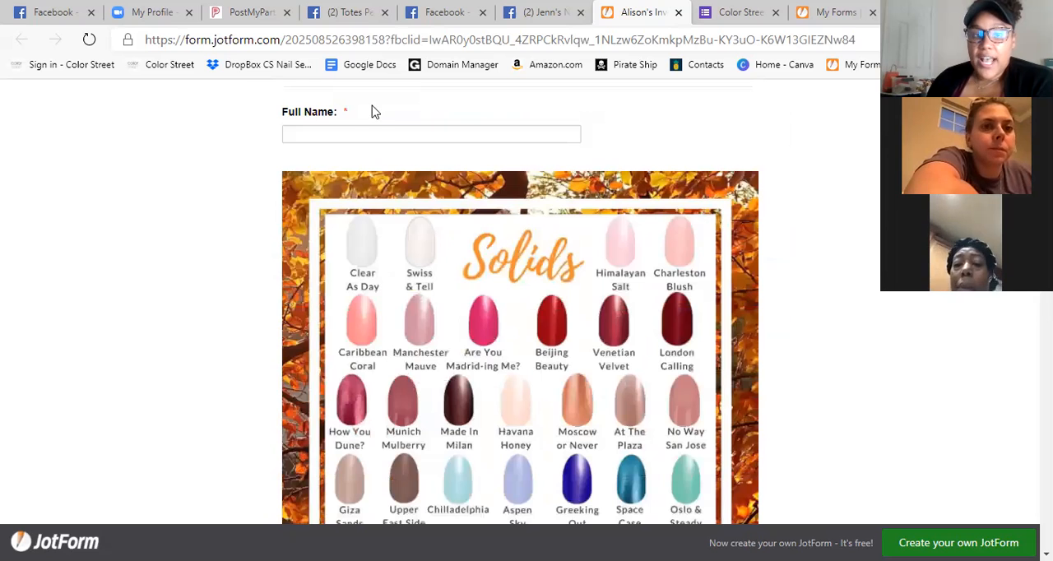
scroll(644, 222, down, 6)
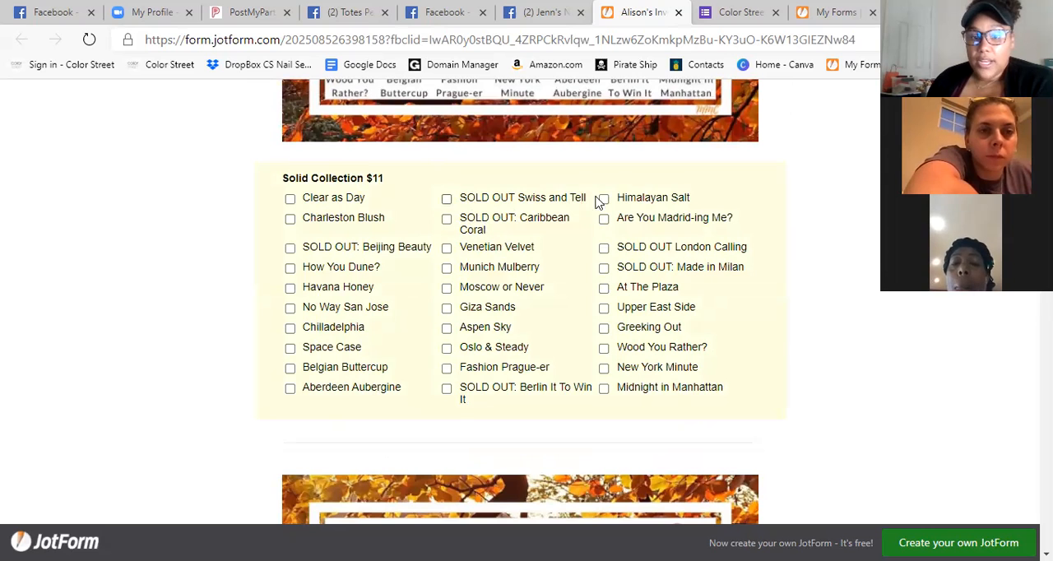
Examine the inventory form's Glitters, Glitter Designs and Nail Art Designs charts with their matching checkbox lists.
scroll(757, 257, down, 10)
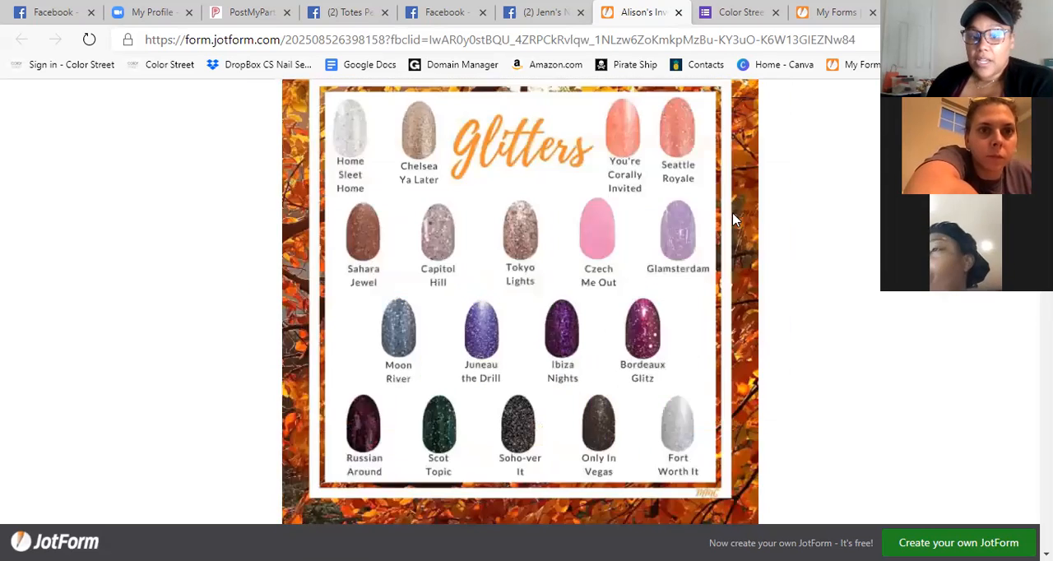
scroll(898, 292, down, 5)
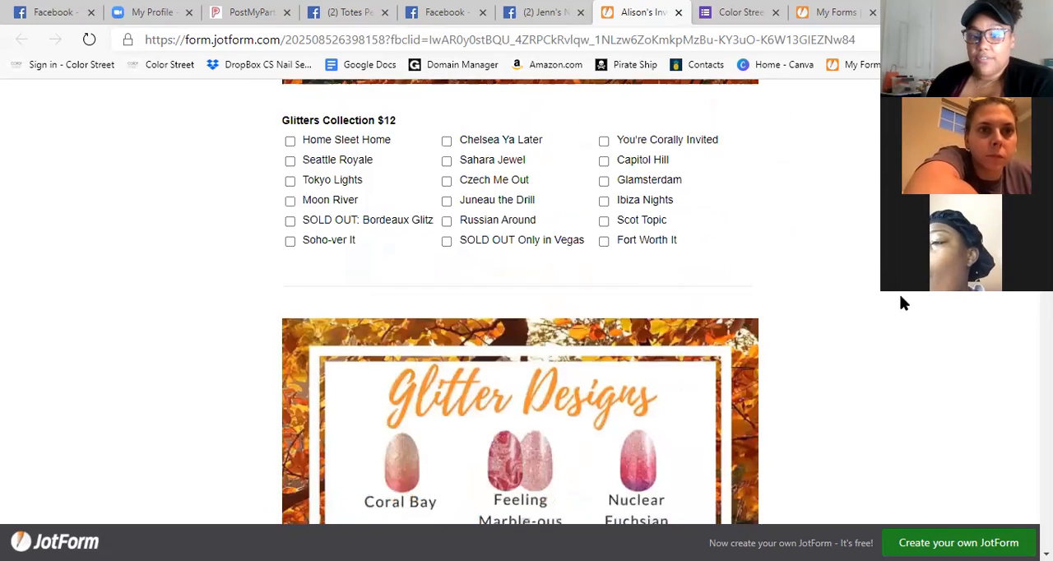
scroll(901, 298, down, 4)
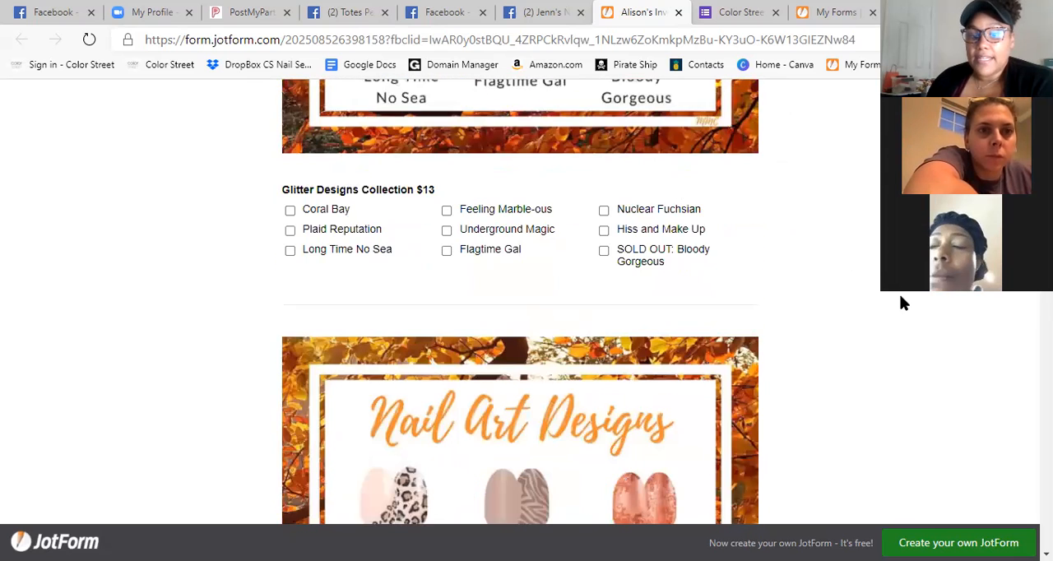
scroll(866, 260, down, 2)
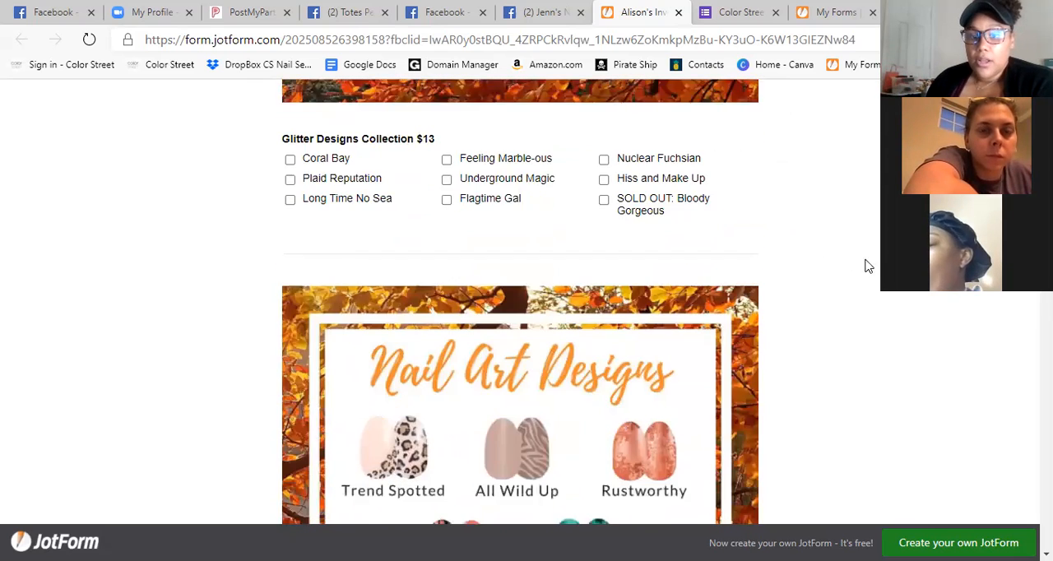
scroll(871, 248, up, 2)
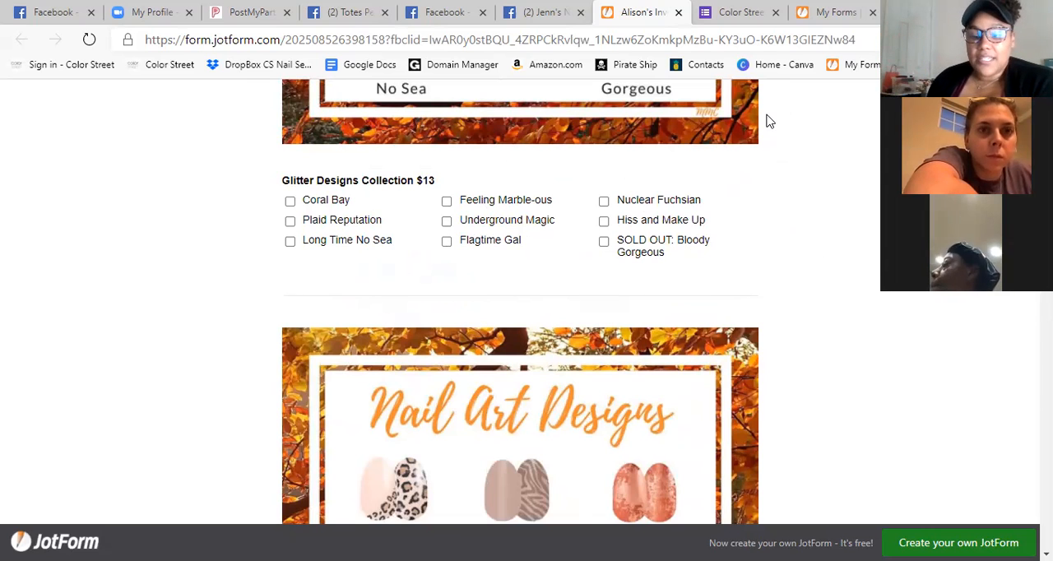
scroll(867, 237, down, 3)
scroll(865, 233, down, 5)
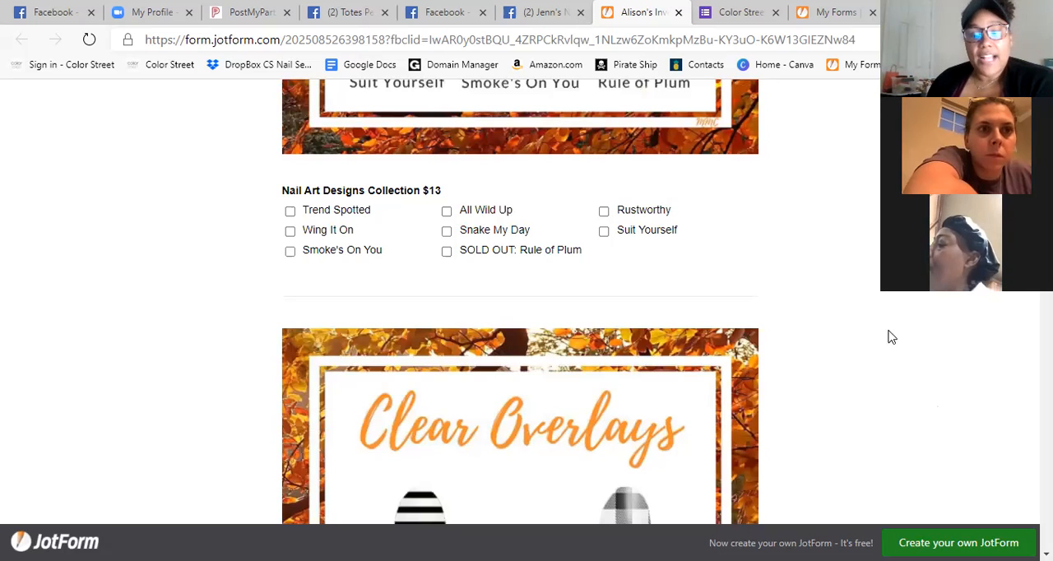
Review the inventory form's Clear Overlays, Glitter Dipped, Petites, Pedicures and French collections.
scroll(912, 315, down, 7)
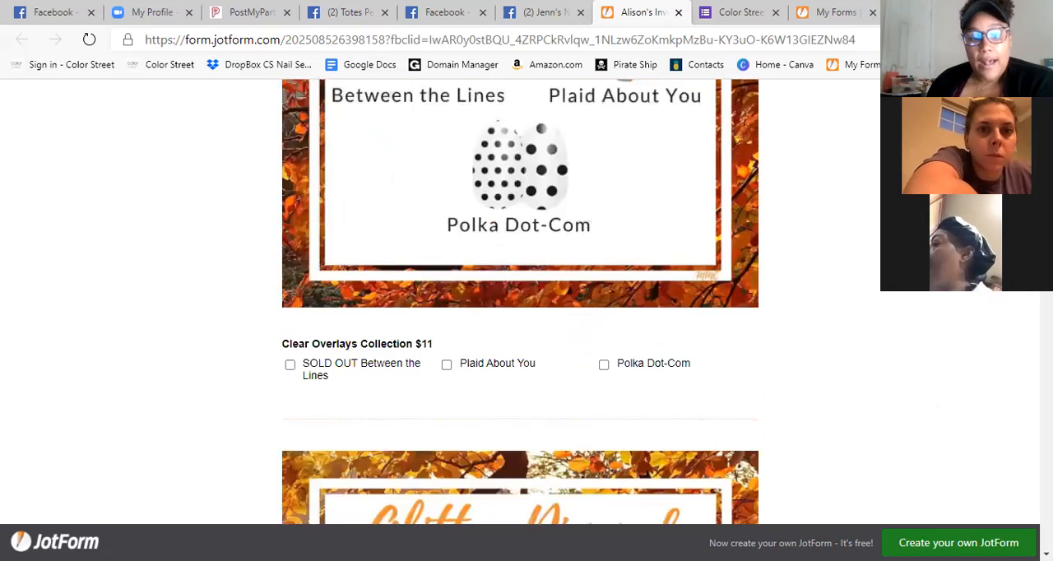
scroll(520, 301, down, 9)
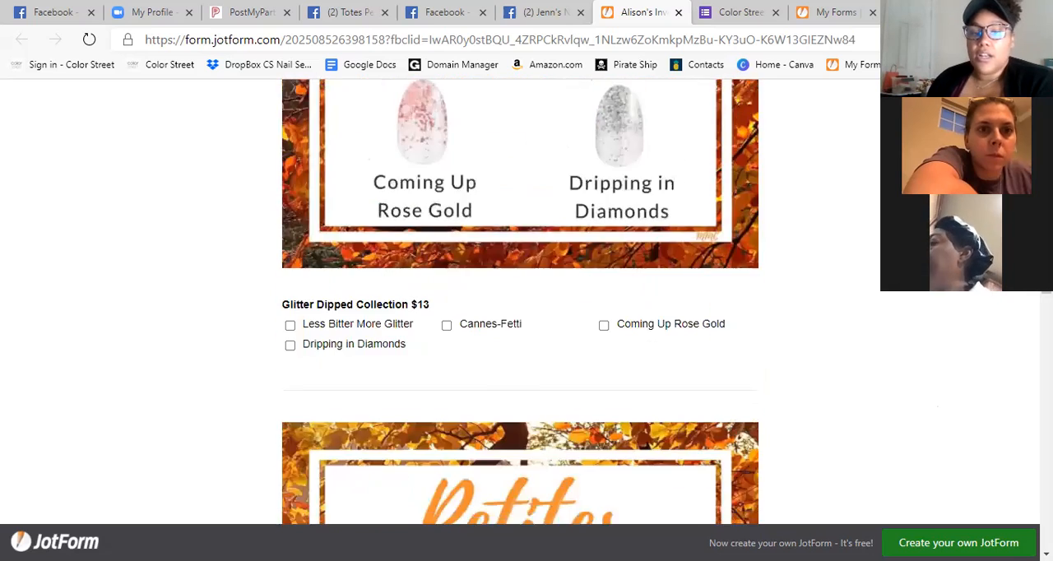
scroll(520, 301, down, 11)
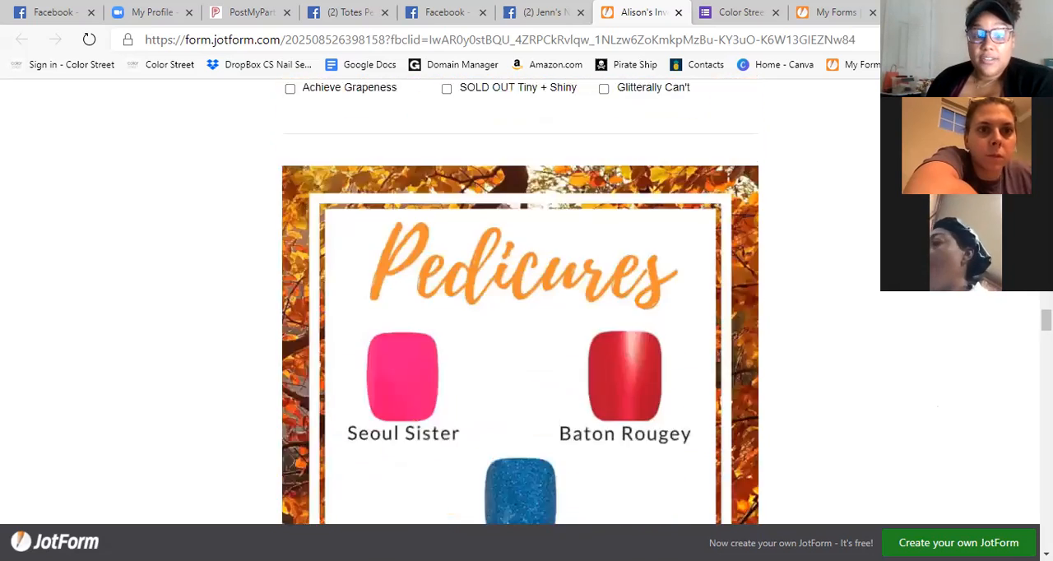
scroll(519, 301, down, 12)
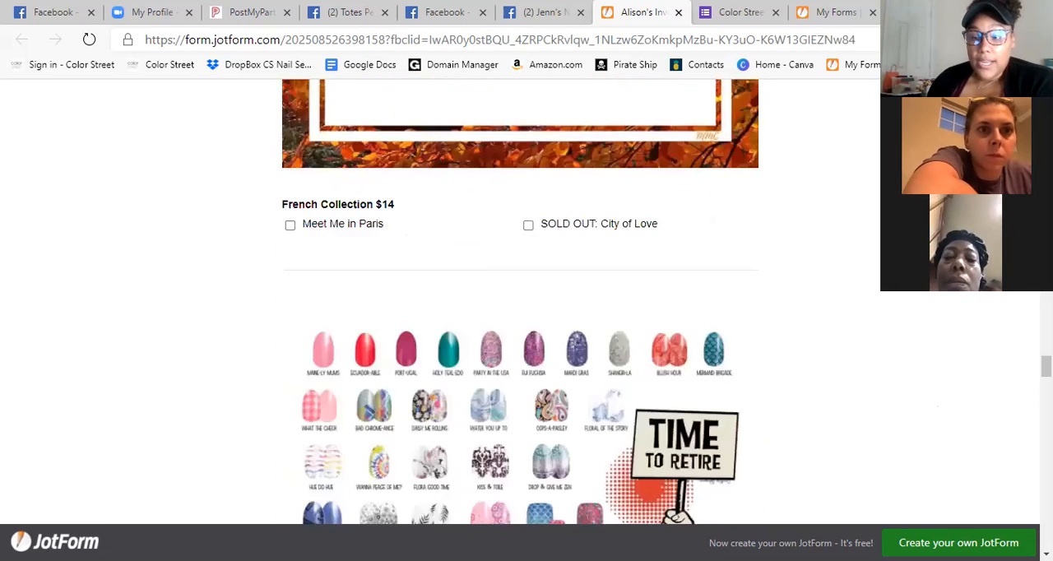
Examine the inventory form's Retiring, 2020 Stylist Lab and Bold & Brave sections.
scroll(520, 301, down, 1)
scroll(520, 301, up, 3)
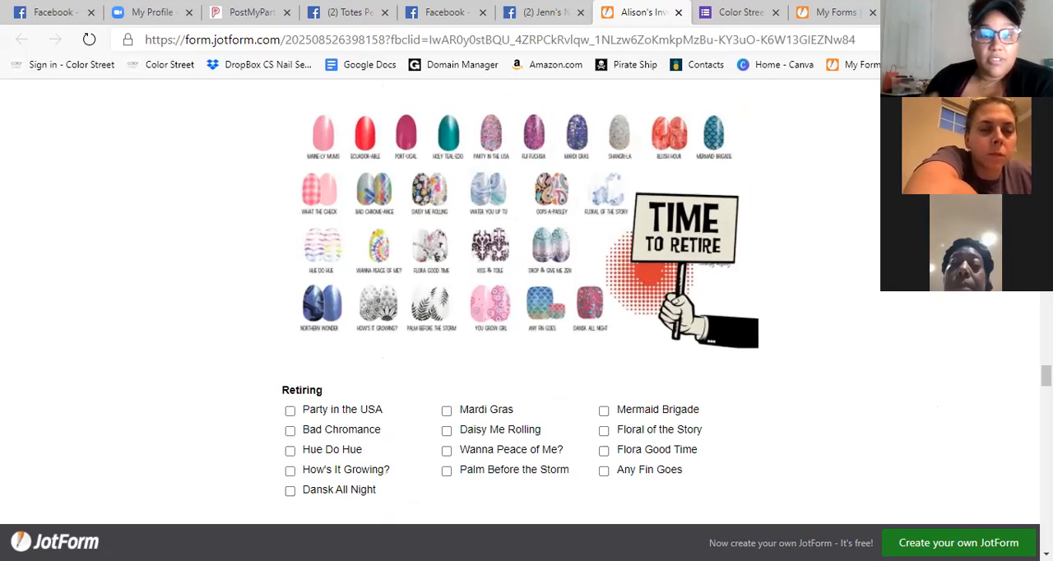
scroll(996, 343, down, 8)
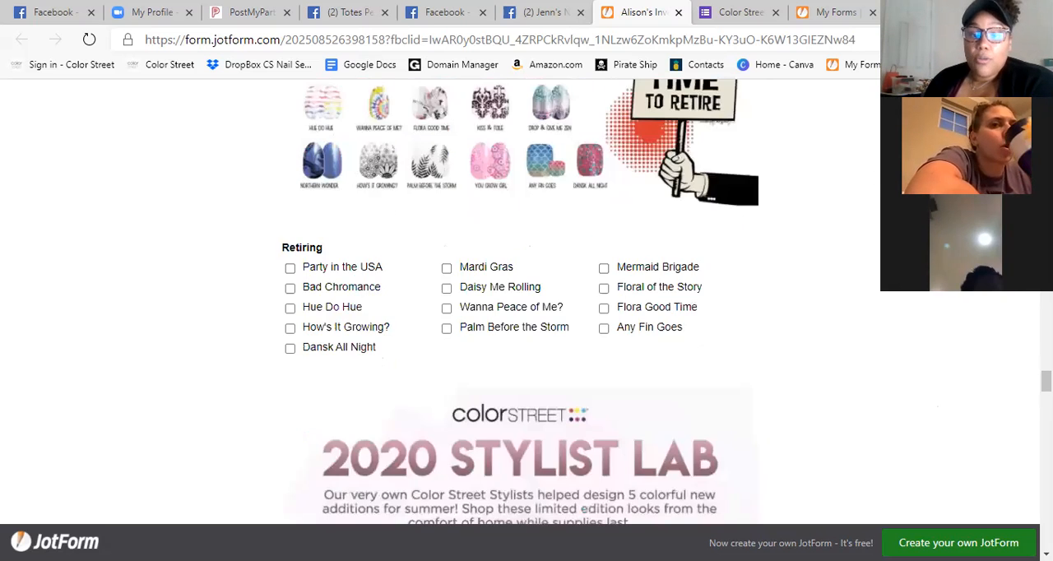
scroll(519, 301, down, 10)
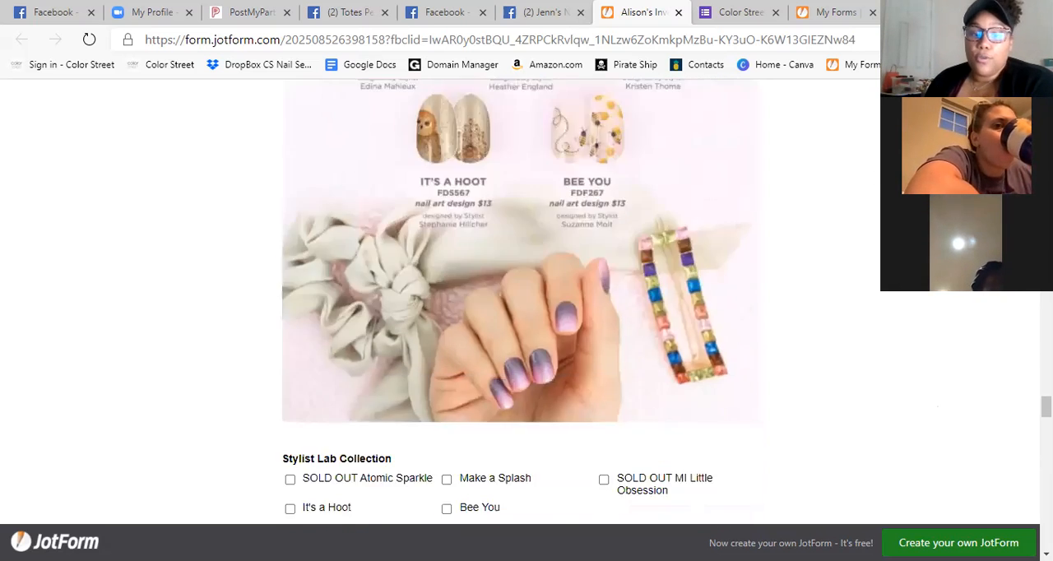
scroll(520, 301, down, 12)
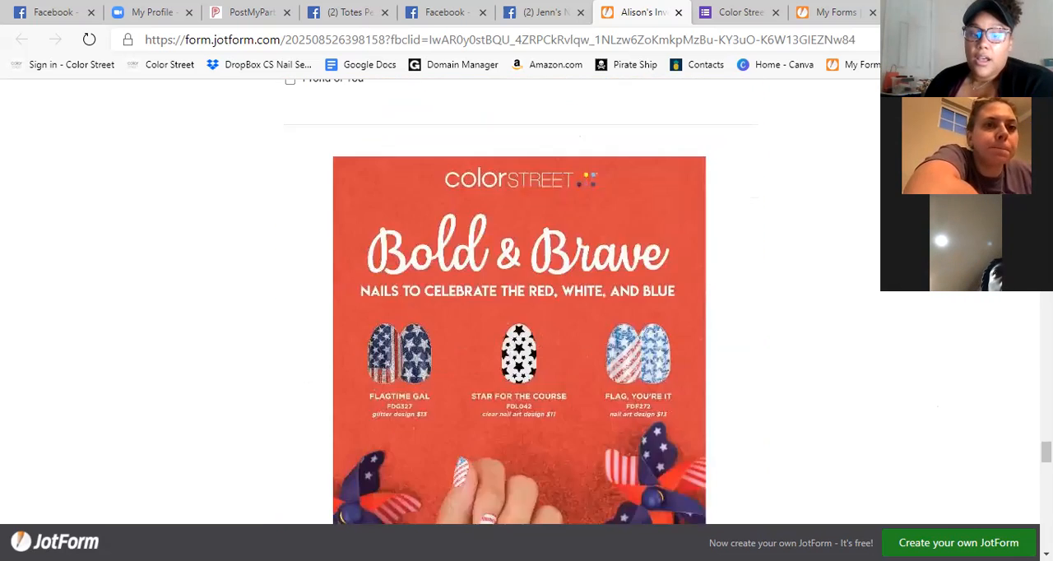
Review the inventory form's Clear As Day and Mystery Set add-on questions, notes field and closing thank-you image.
scroll(520, 301, down, 12)
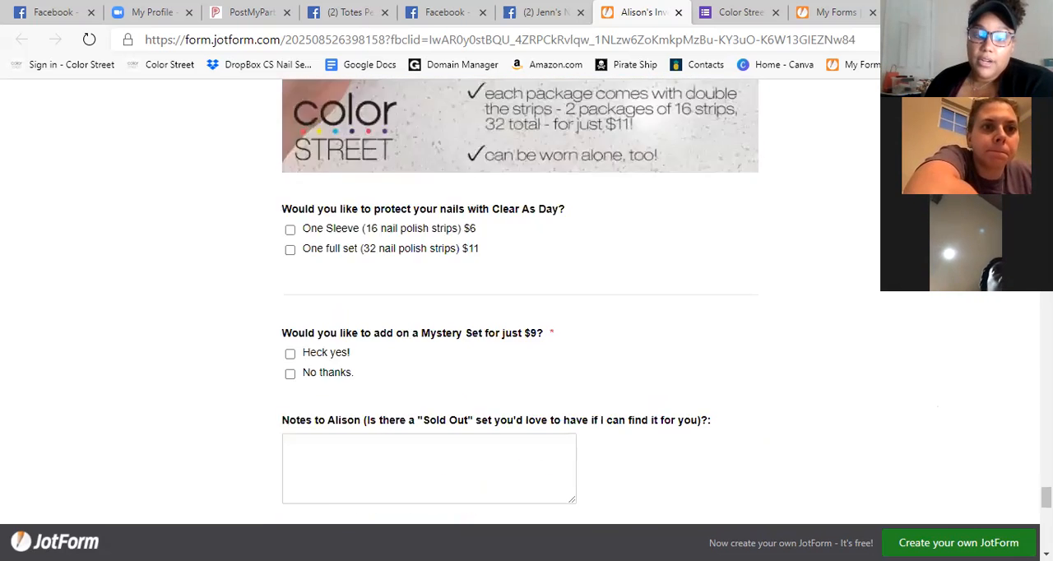
scroll(520, 301, down, 8)
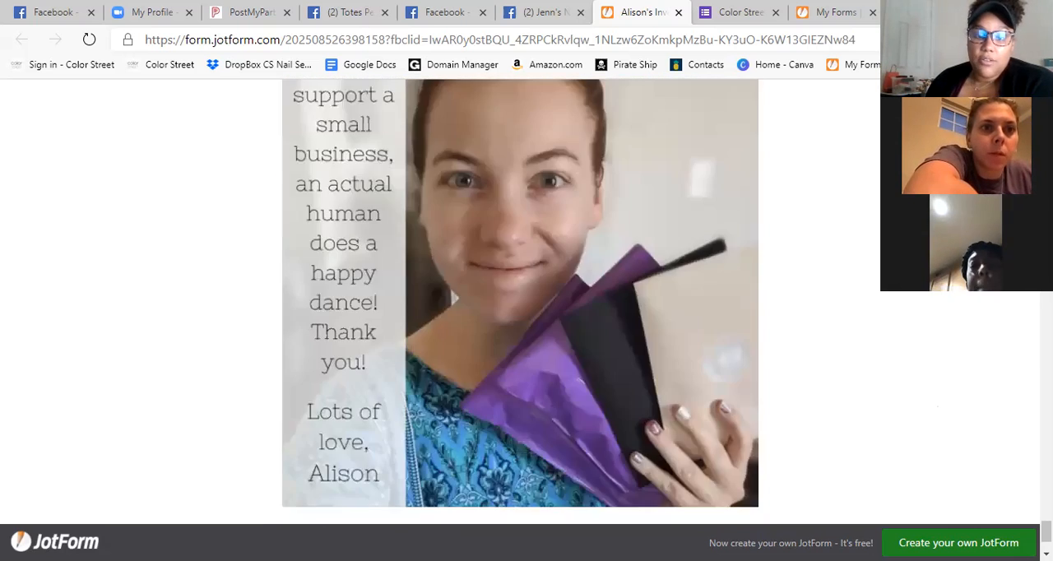
scroll(520, 301, up, 3)
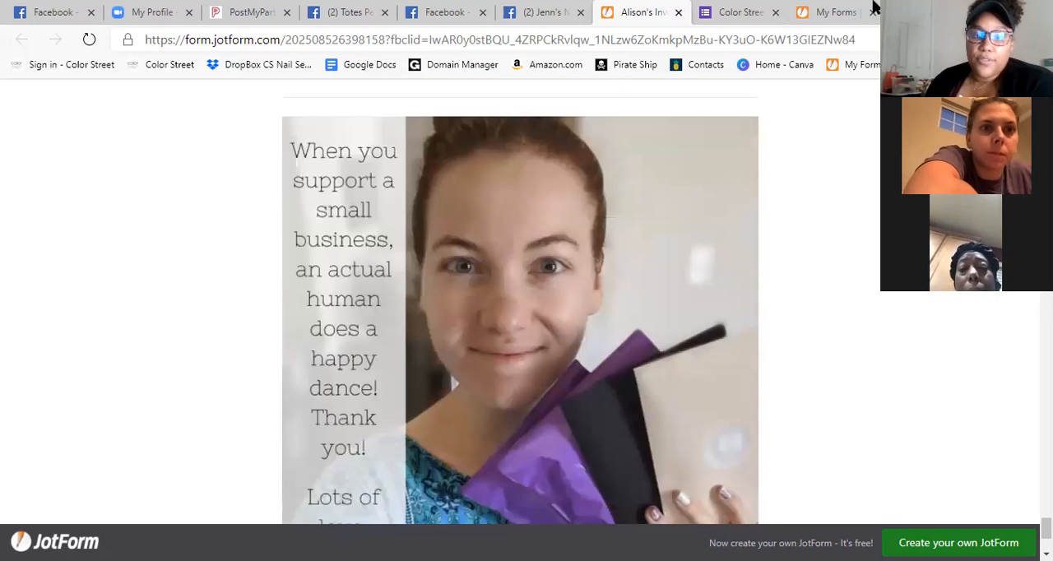
scroll(921, 321, down, 3)
scroll(520, 301, up, 2)
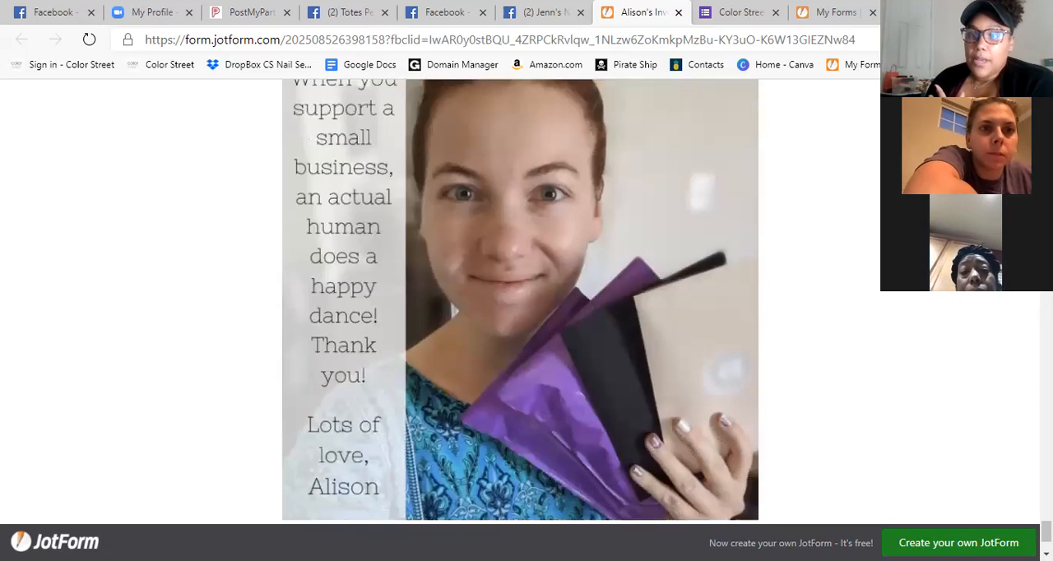
Copy the web address of the Google Forms Color Street Checkout Form.
click(998, 10)
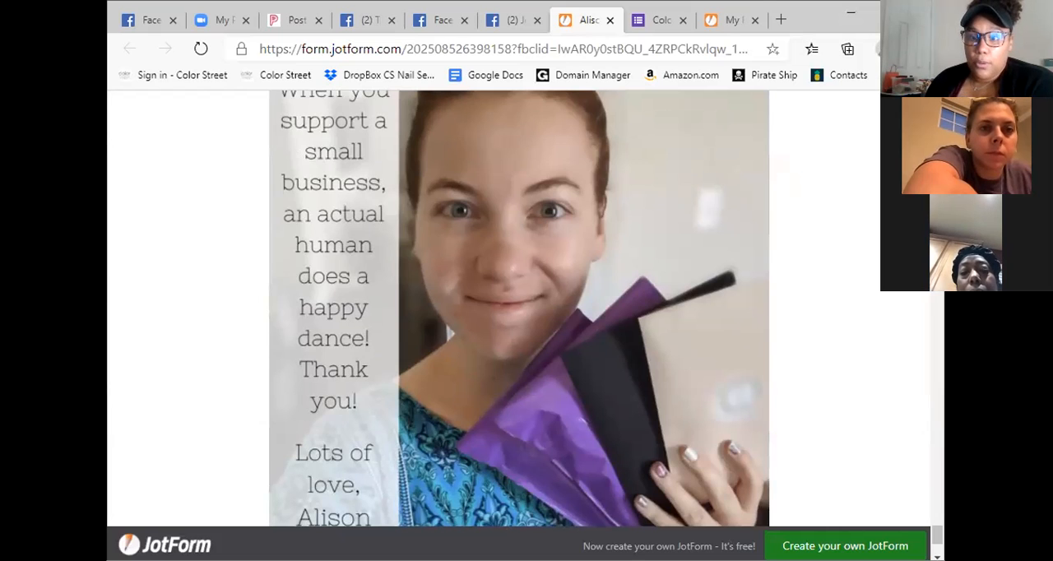
click(732, 20)
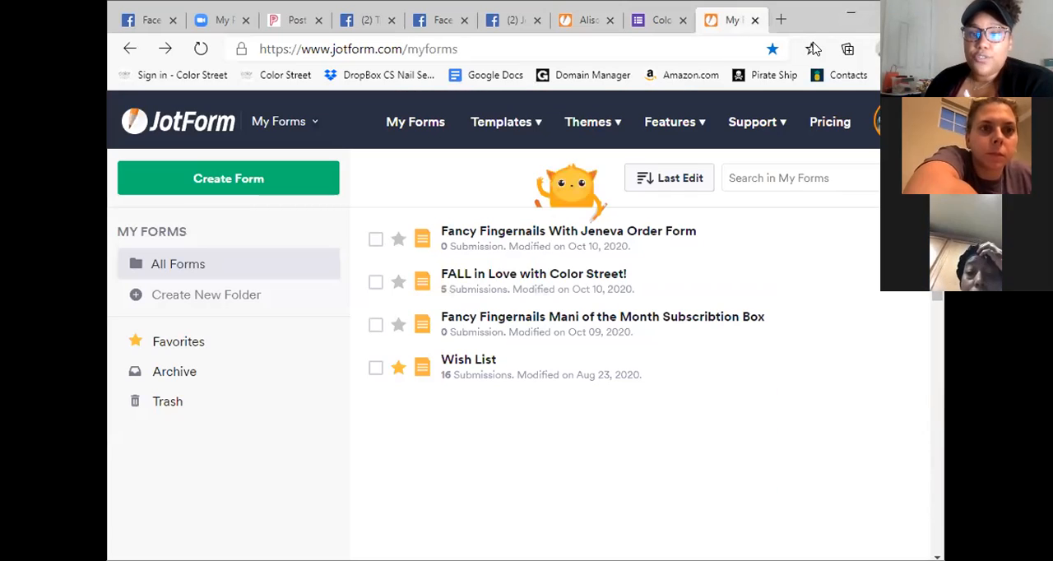
click(660, 20)
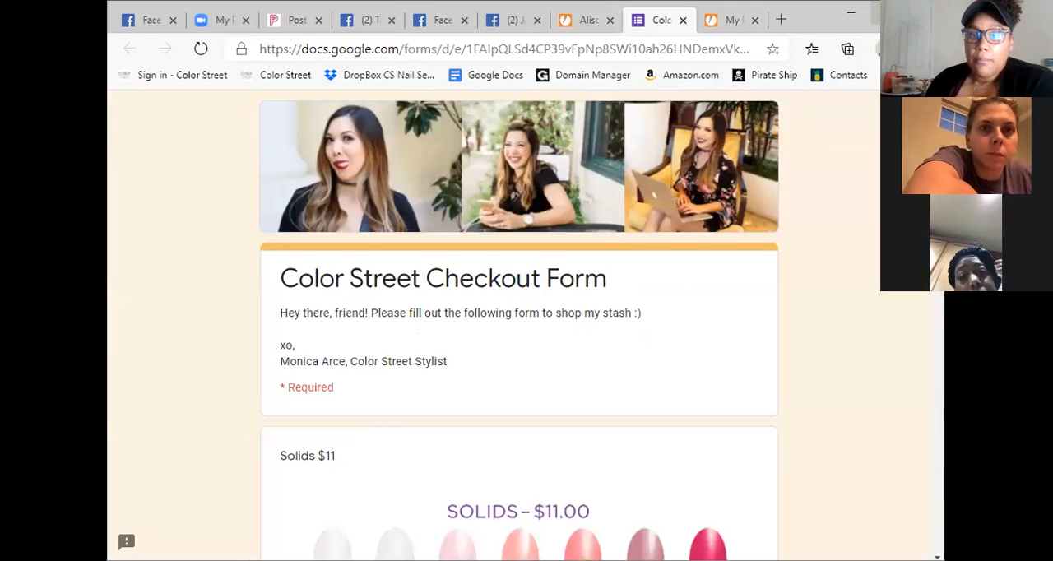
click(888, 12)
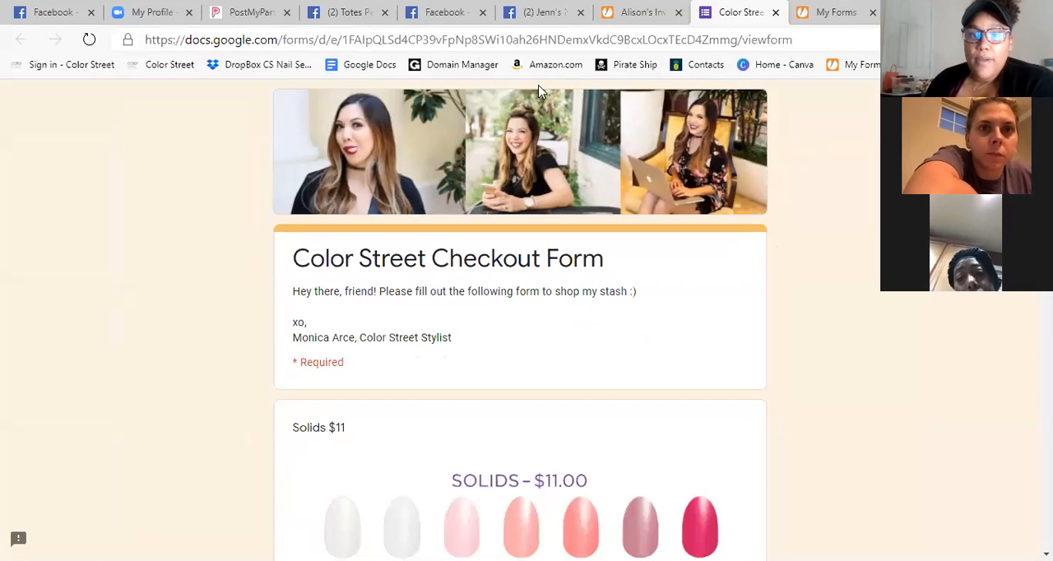
click(795, 37)
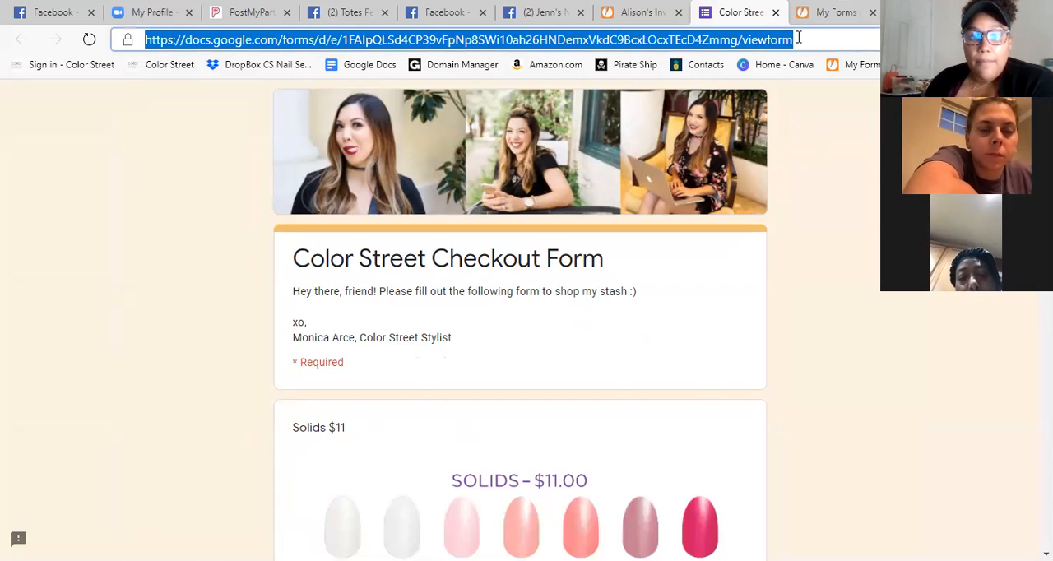
right_click(539, 41)
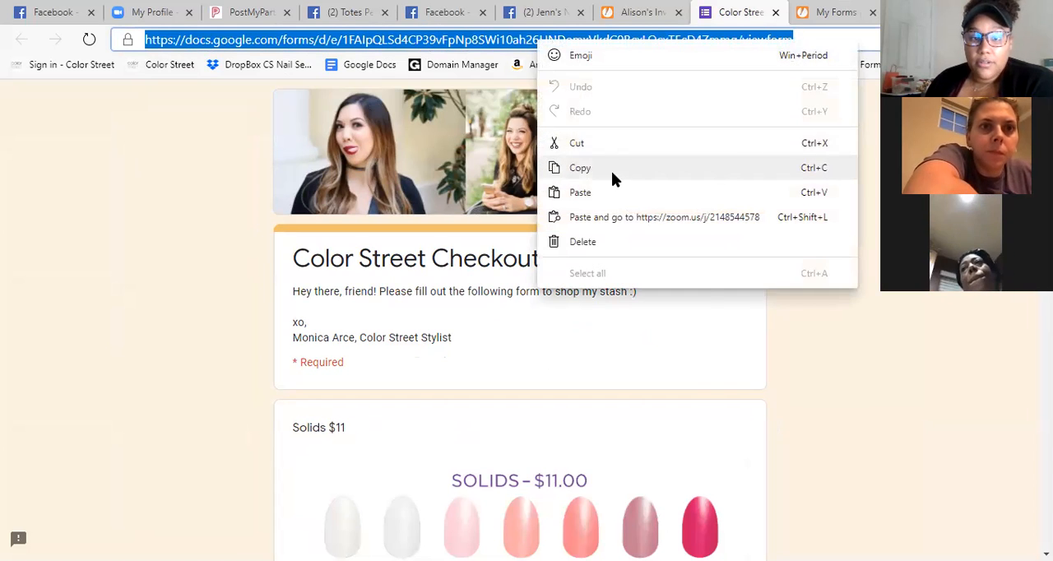
click(611, 167)
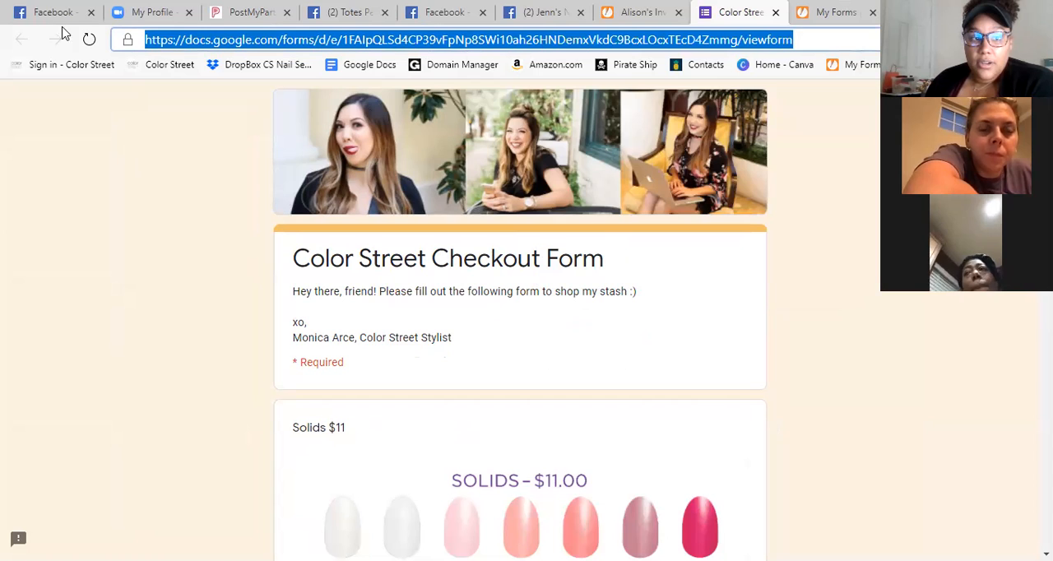
Switch to the JotForm My Forms list.
click(845, 3)
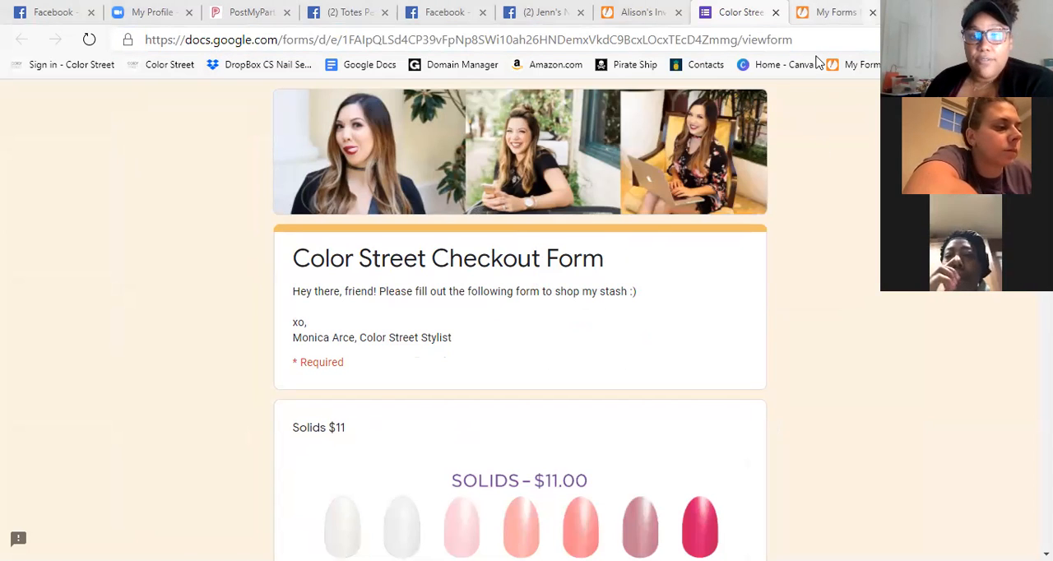
click(832, 12)
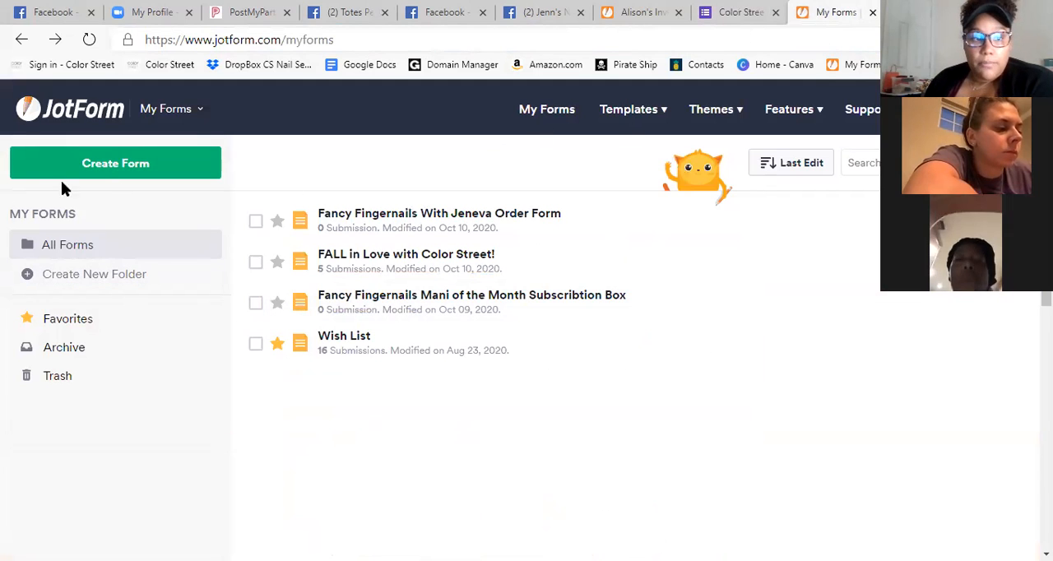
Start creating a new form and choose to import an existing one.
click(102, 175)
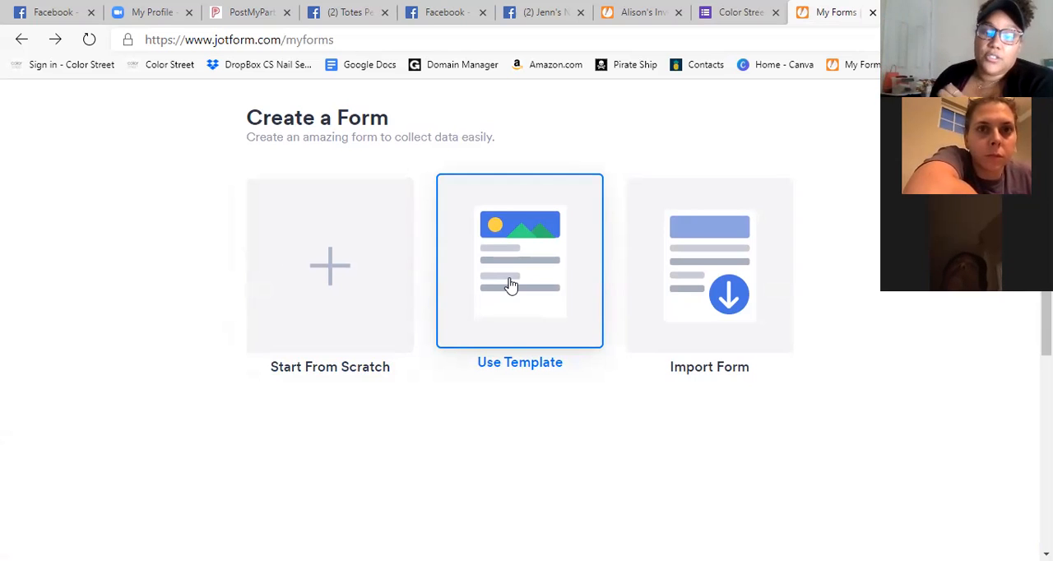
scroll(533, 263, down, 1)
scroll(533, 263, up, 1)
scroll(533, 263, up, 2)
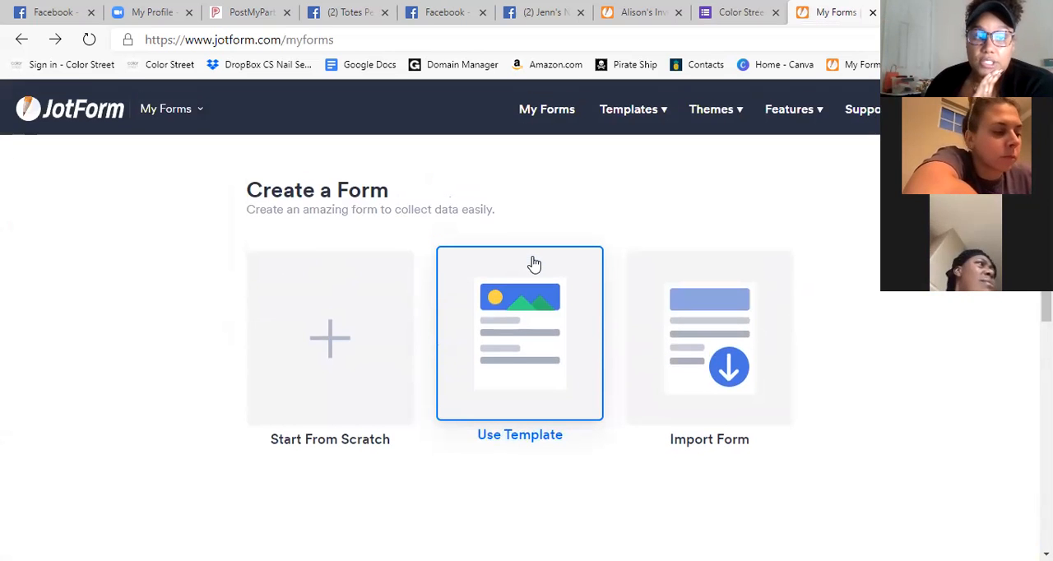
scroll(534, 263, down, 1)
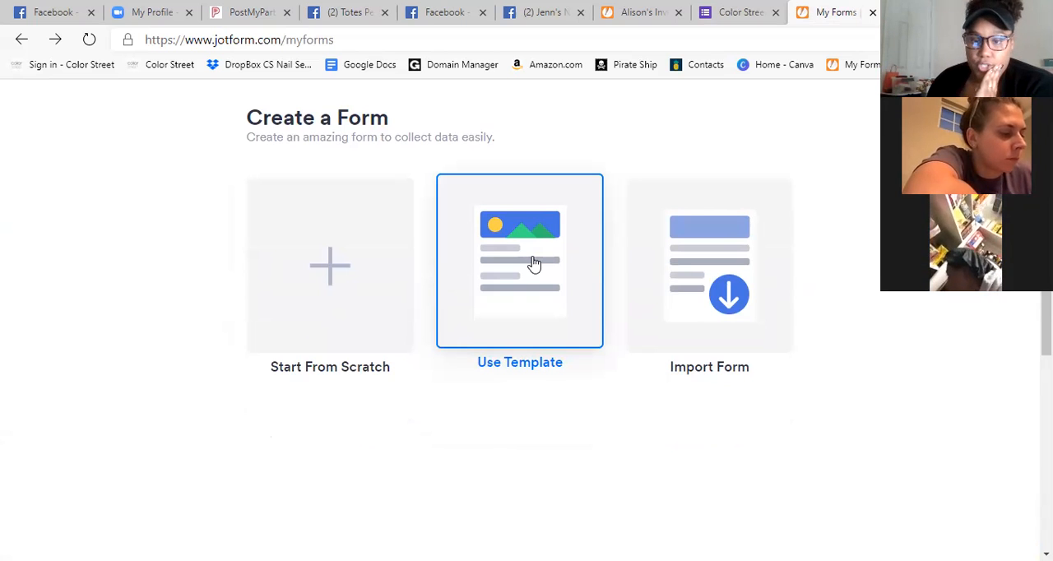
click(737, 306)
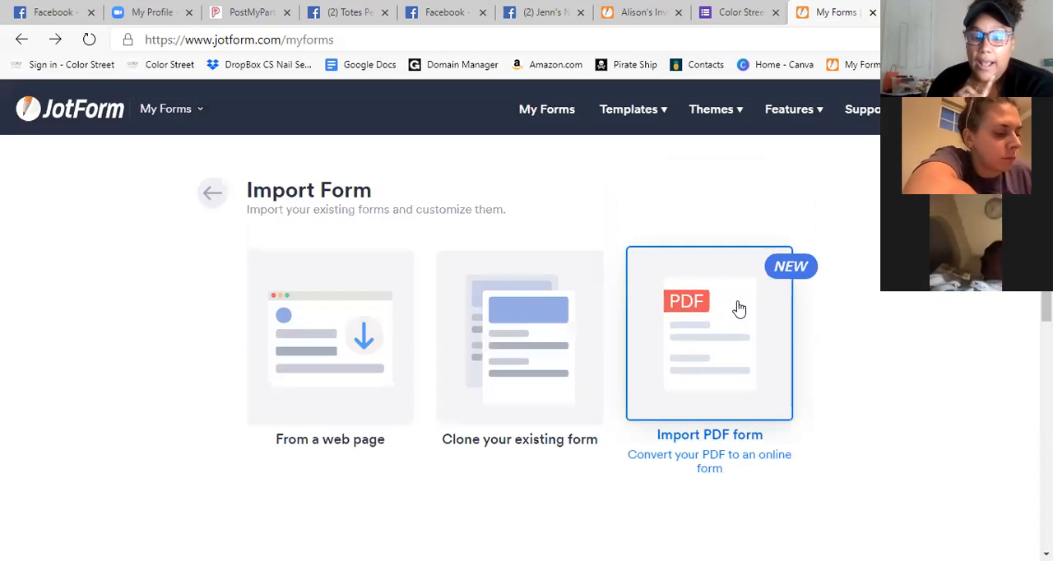
Import the form from a web page using the copied Google Forms checkout link, and create it.
scroll(738, 307, down, 3)
scroll(878, 308, up, 1)
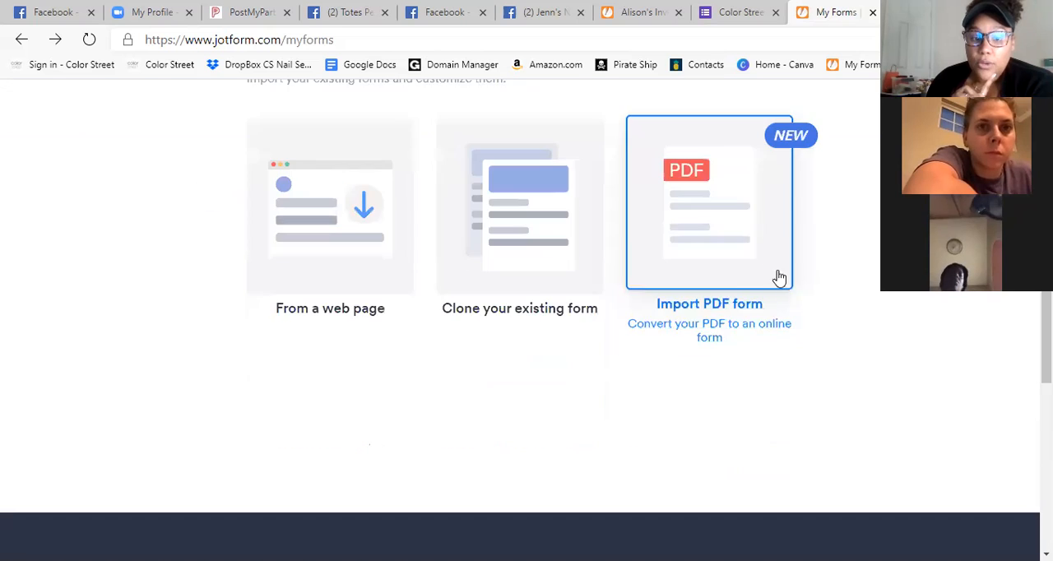
scroll(975, 284, up, 1)
scroll(986, 338, down, 1)
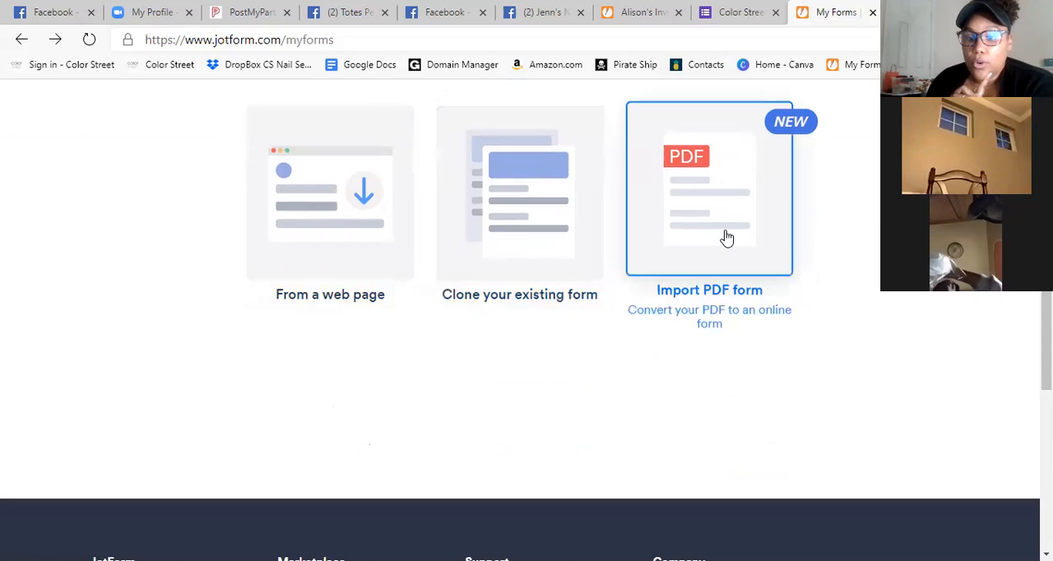
scroll(930, 344, up, 1)
scroll(930, 344, down, 1)
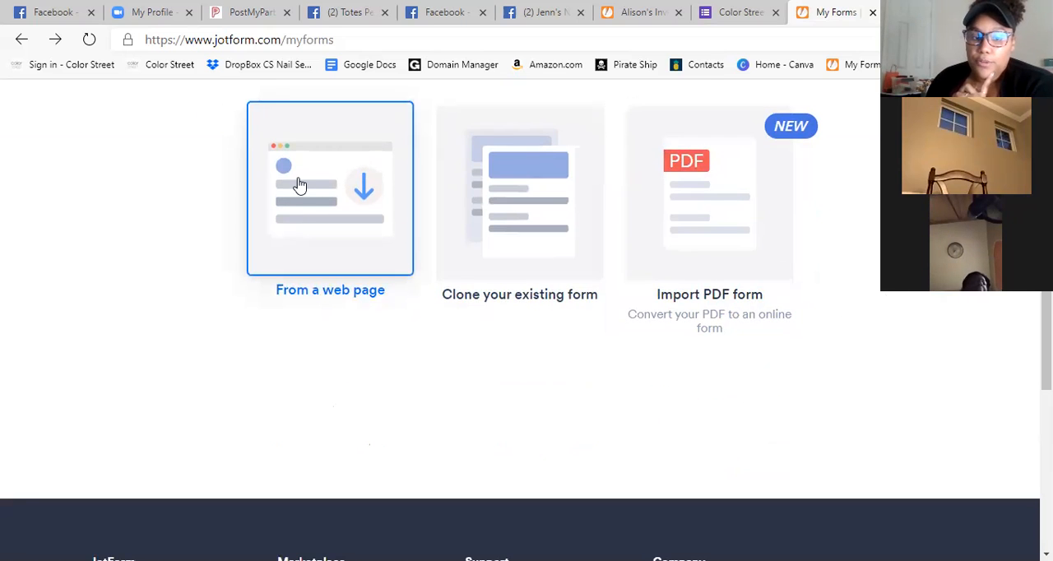
click(300, 186)
click(344, 325)
key(ctrl+v)
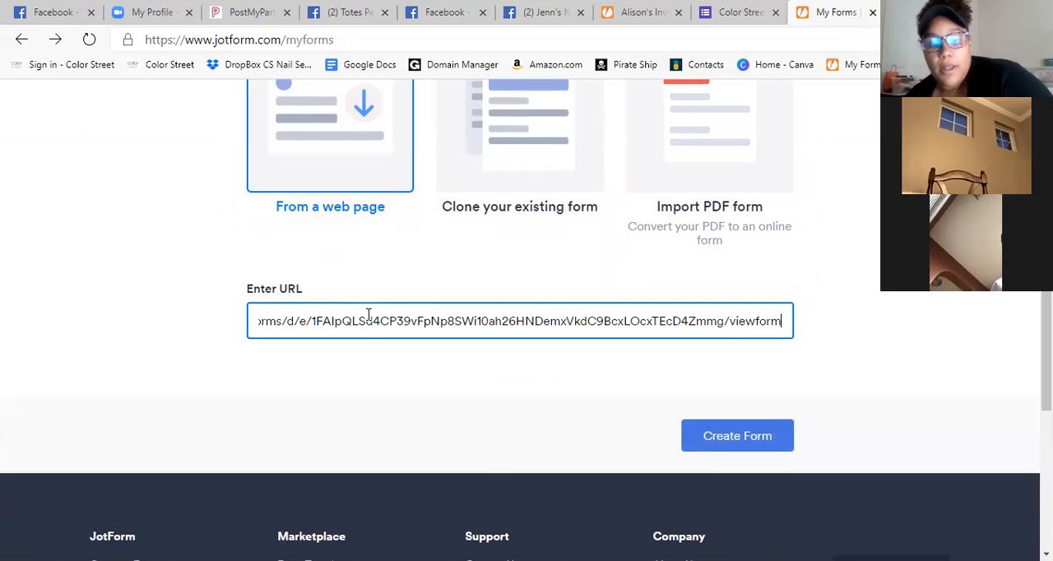
click(743, 441)
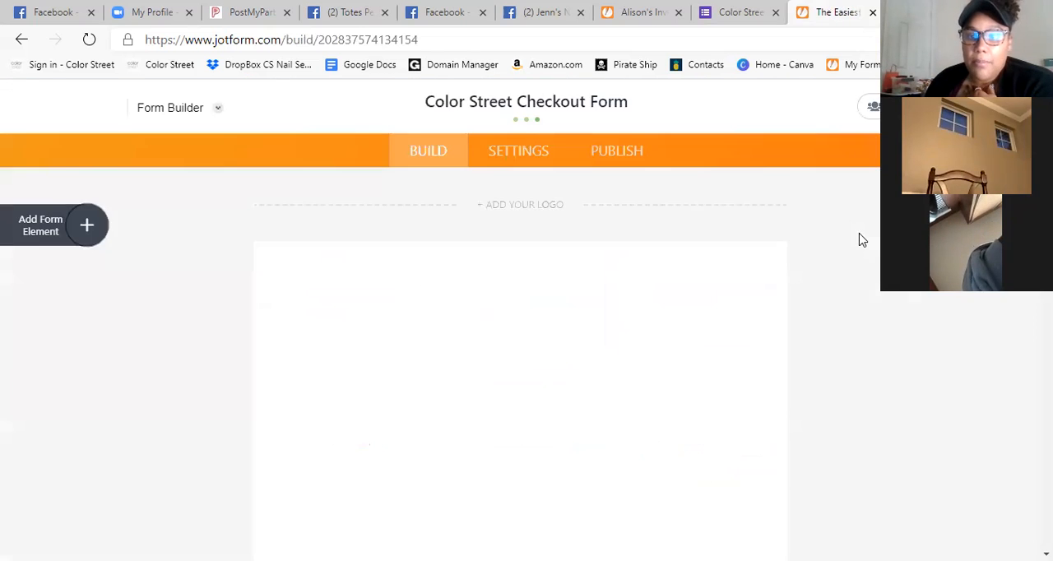
Review the imported Color Street Checkout Form's product images, color and add-on questions, contact fields and invoicing options.
scroll(864, 279, down, 2)
scroll(864, 280, up, 2)
scroll(860, 228, down, 3)
scroll(838, 206, down, 5)
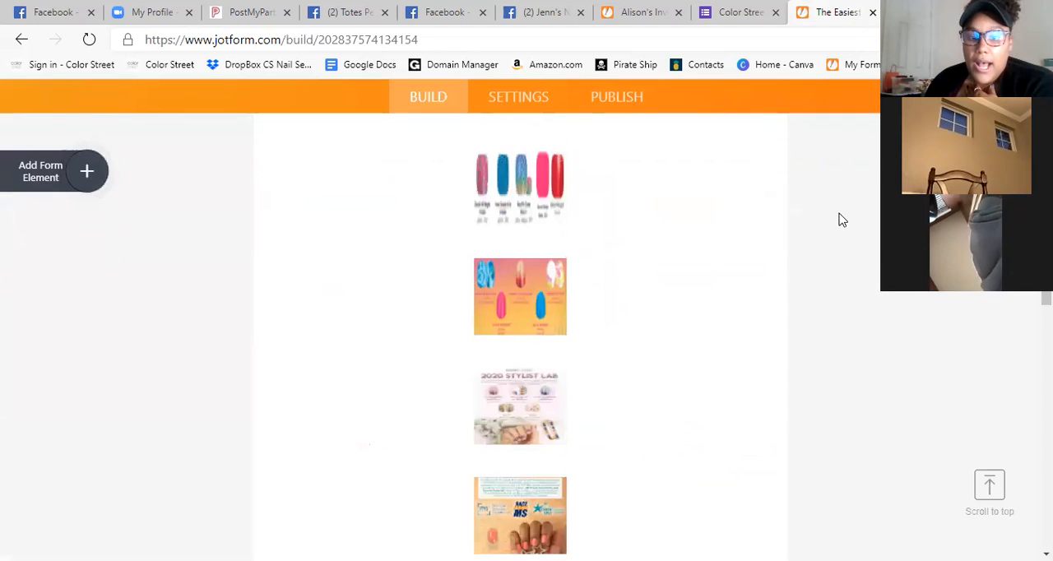
scroll(847, 263, up, 10)
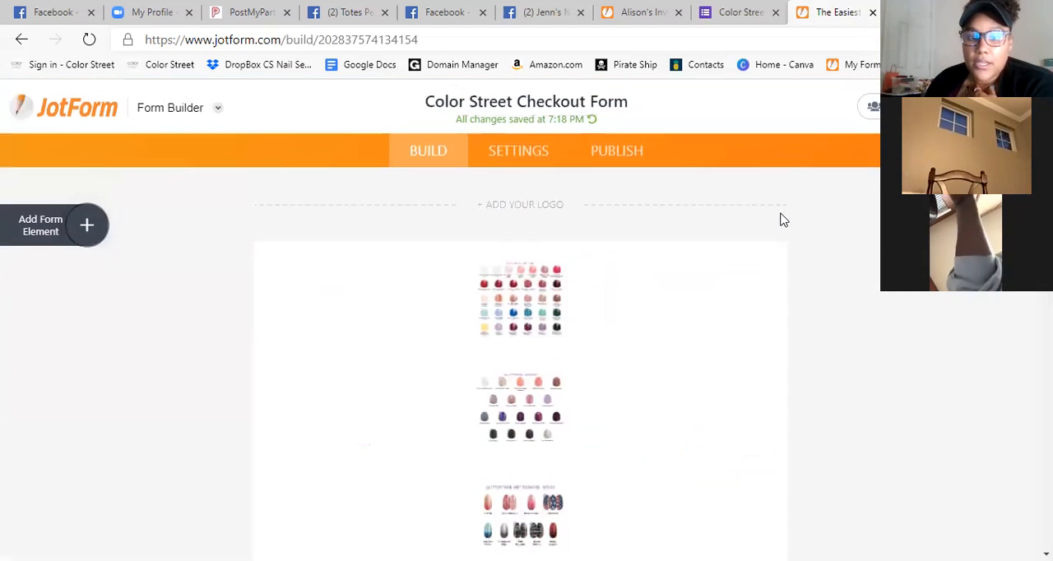
scroll(847, 255, down, 10)
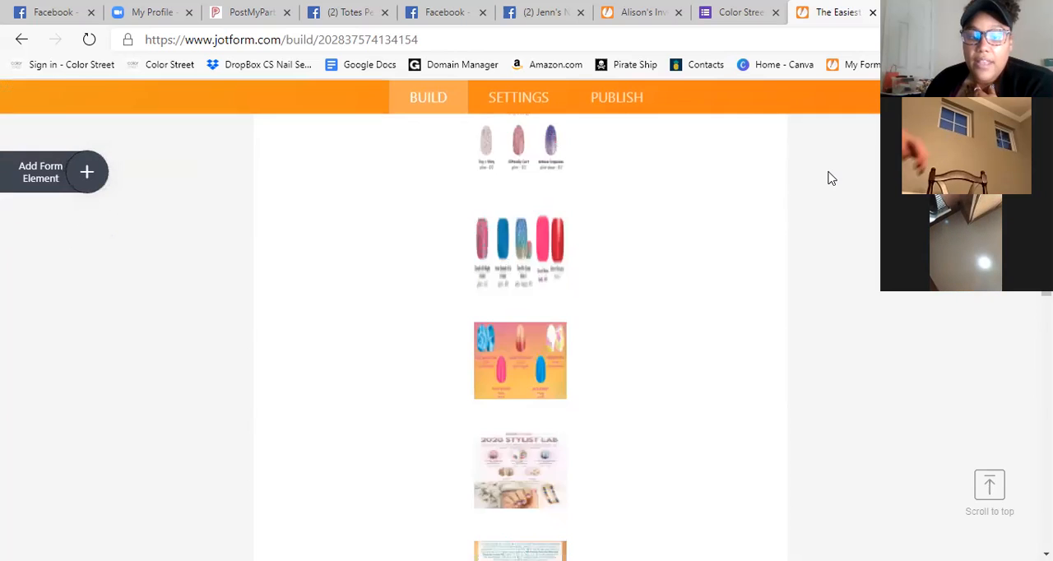
scroll(838, 242, down, 8)
scroll(428, 312, up, 4)
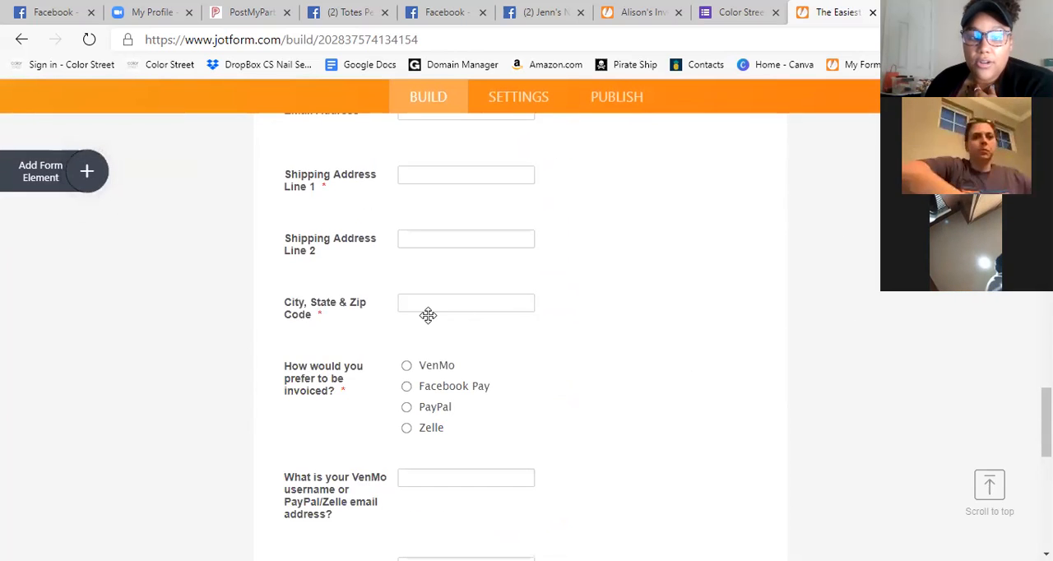
scroll(480, 387, up, 10)
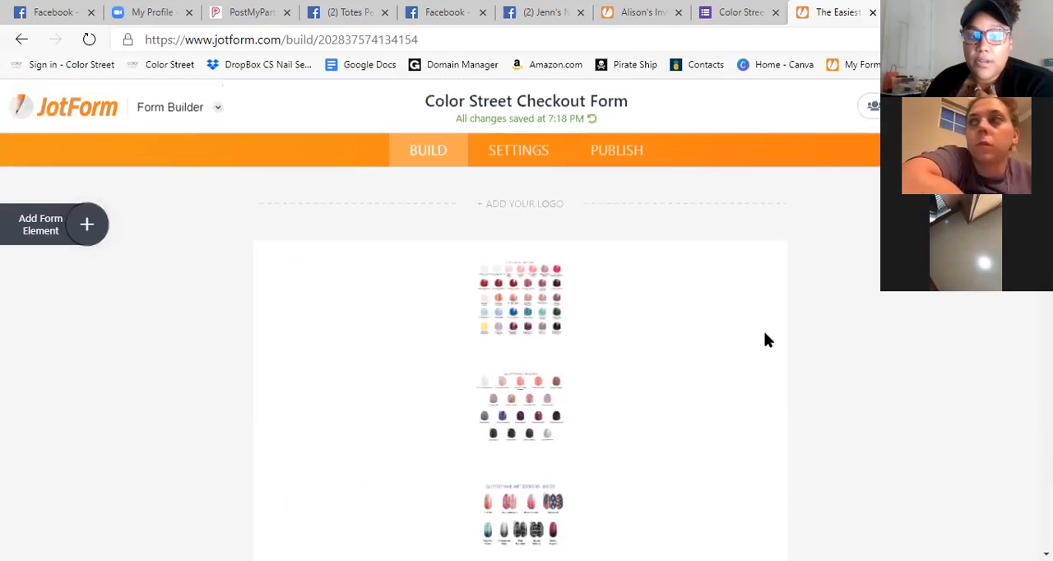
scroll(853, 230, down, 4)
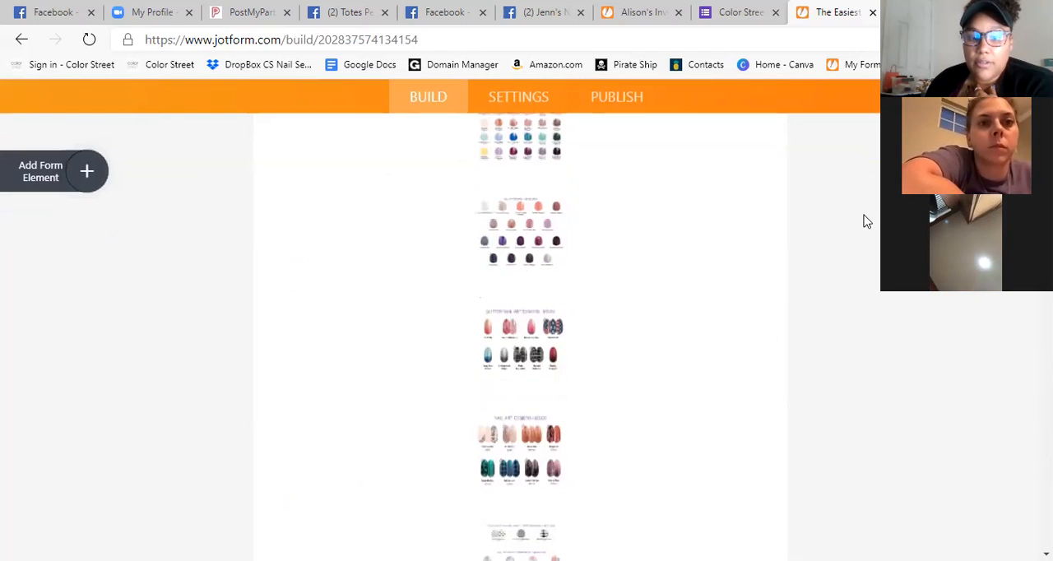
scroll(852, 216, down, 8)
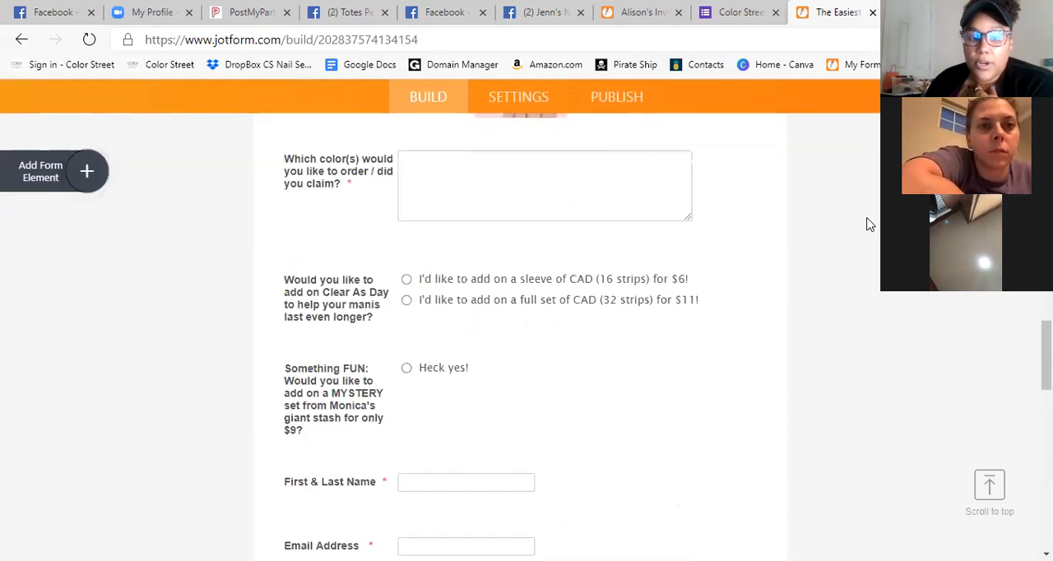
scroll(691, 347, down, 10)
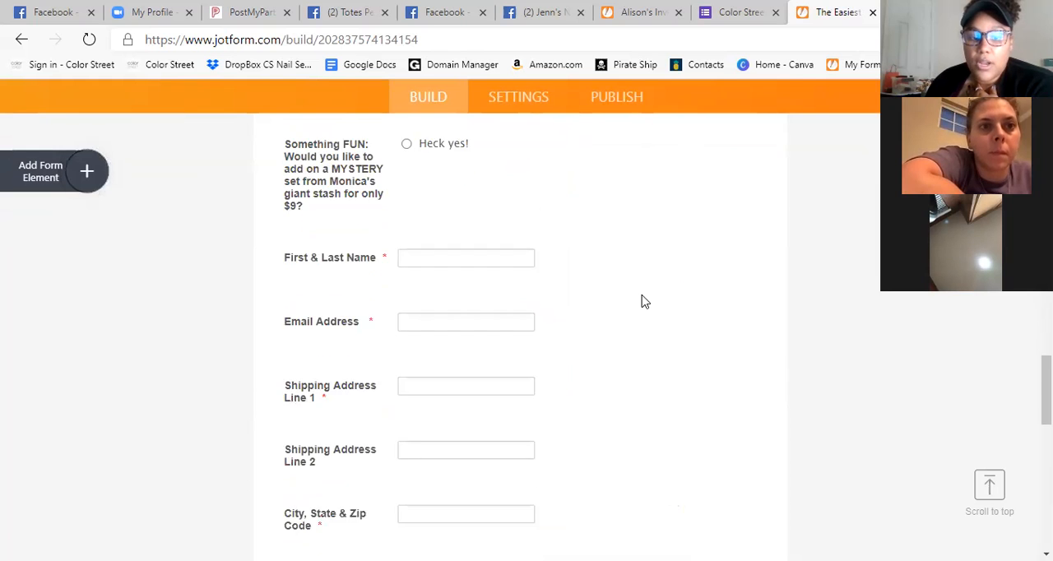
Delete the closing thank-you image at the end of the imported checkout form.
scroll(639, 282, down, 3)
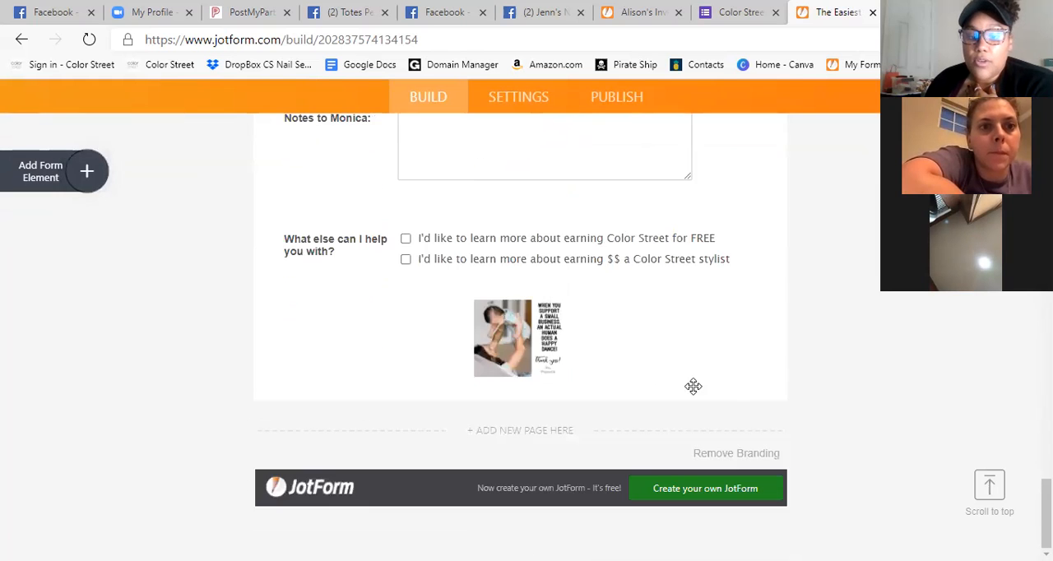
click(674, 377)
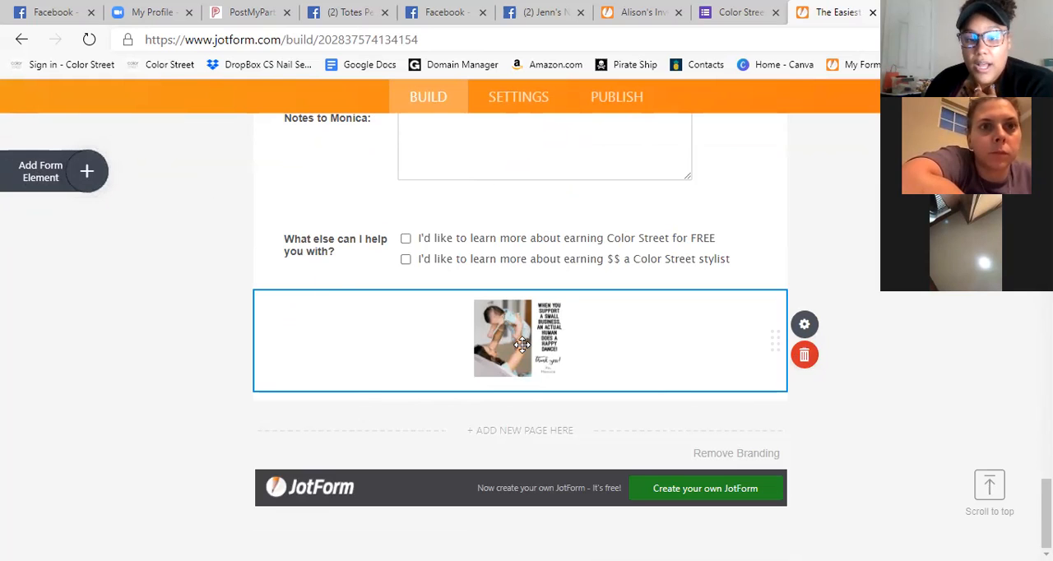
click(805, 354)
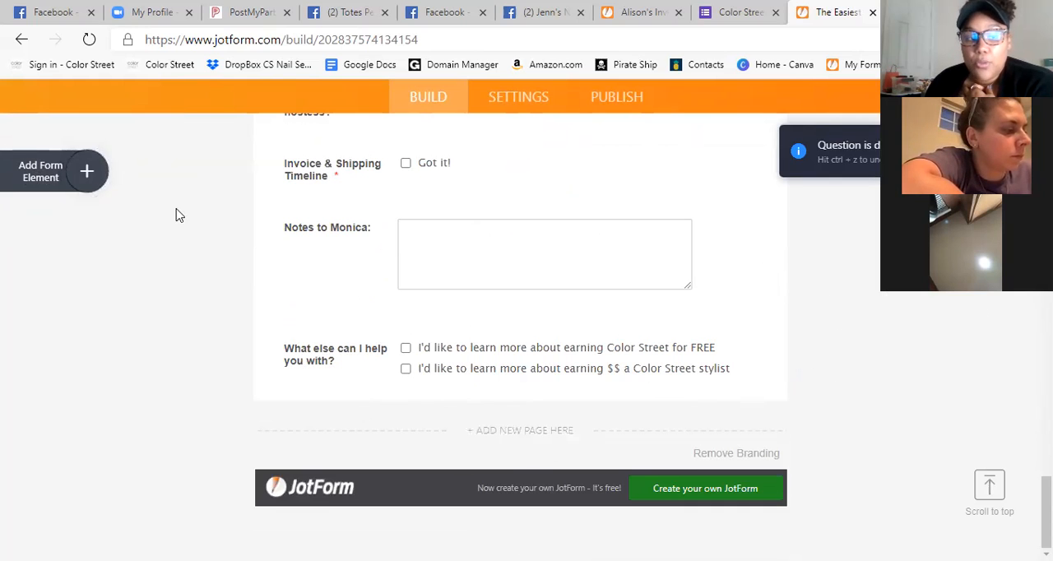
Open the list of basic form elements and return to the start of the checkout form.
scroll(1019, 300, up, 15)
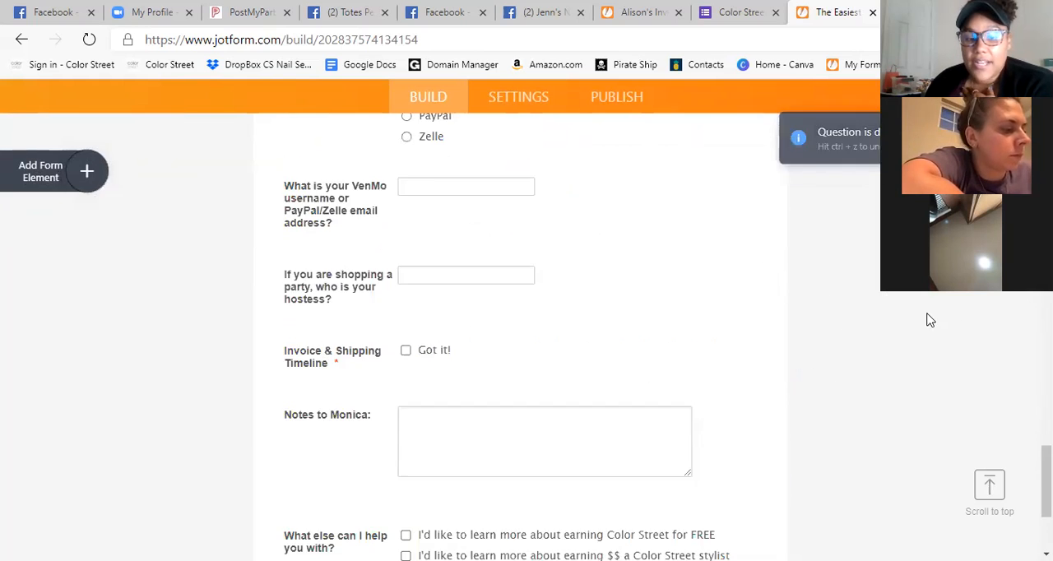
click(75, 171)
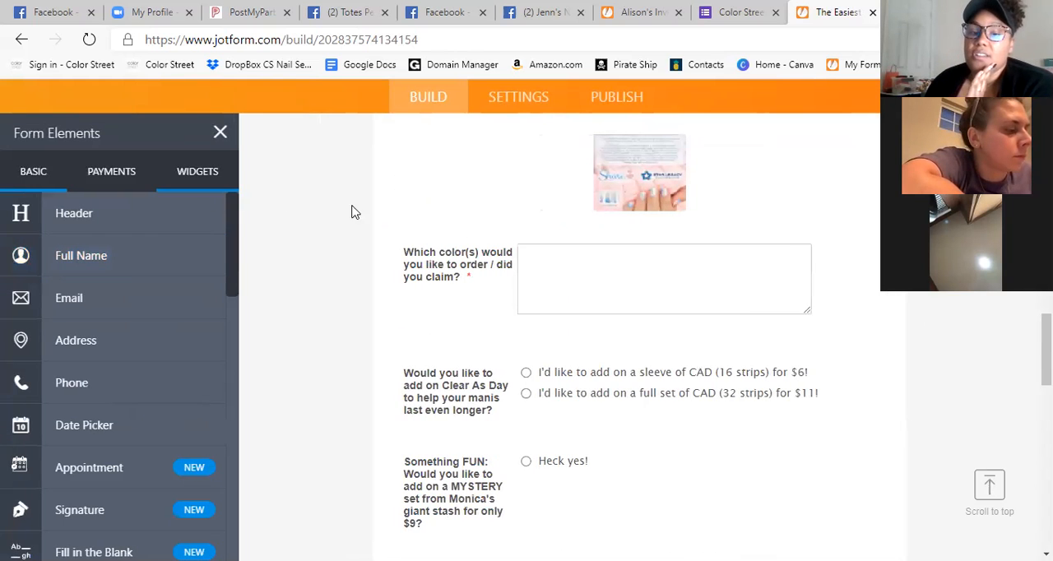
scroll(634, 265, down, 10)
scroll(628, 272, up, 15)
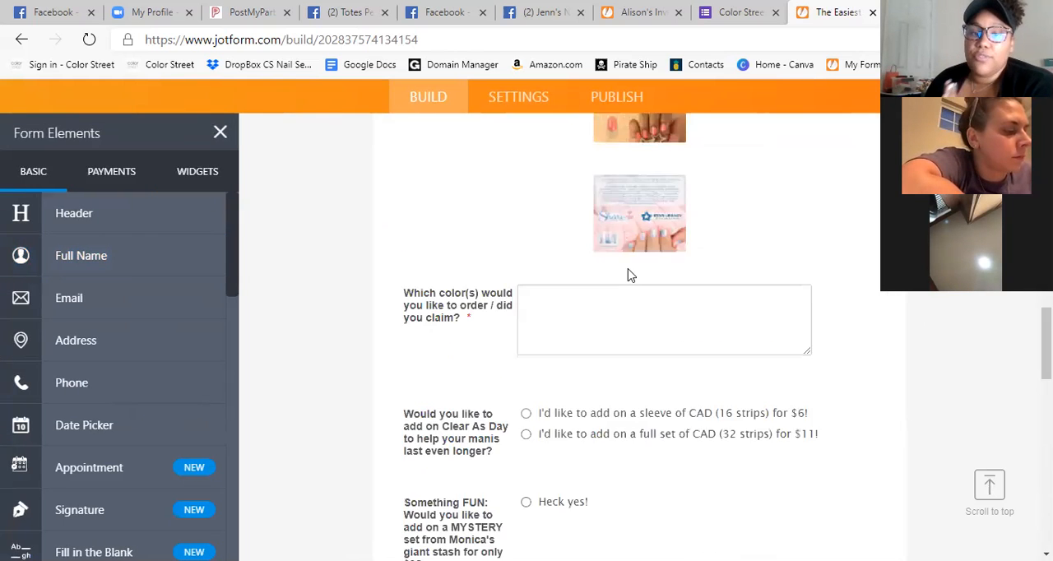
scroll(628, 281, up, 10)
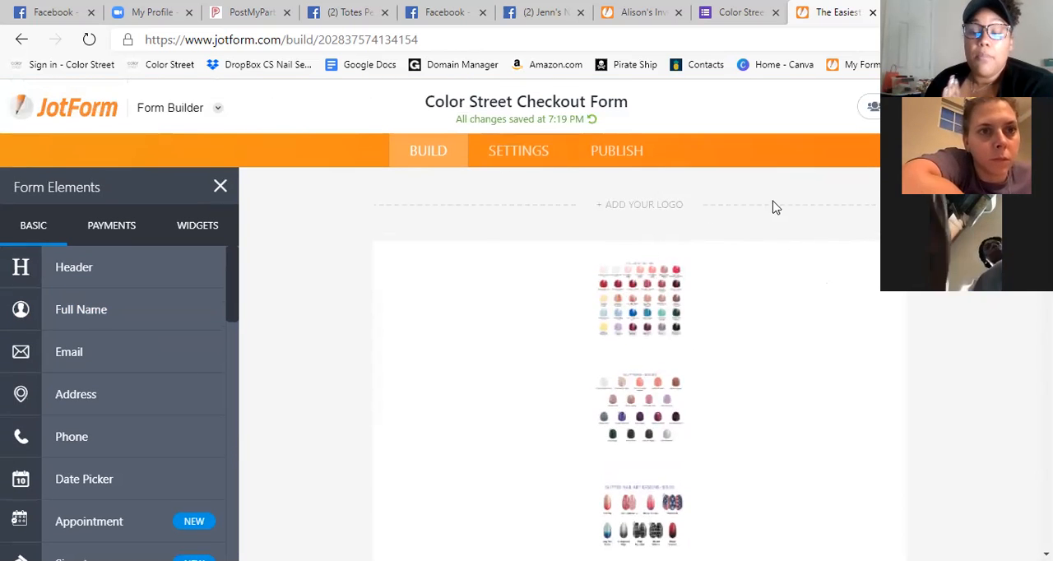
Replace the stylist's first name in the "Notes to" question label with the new form owner's first name.
scroll(838, 307, down, 8)
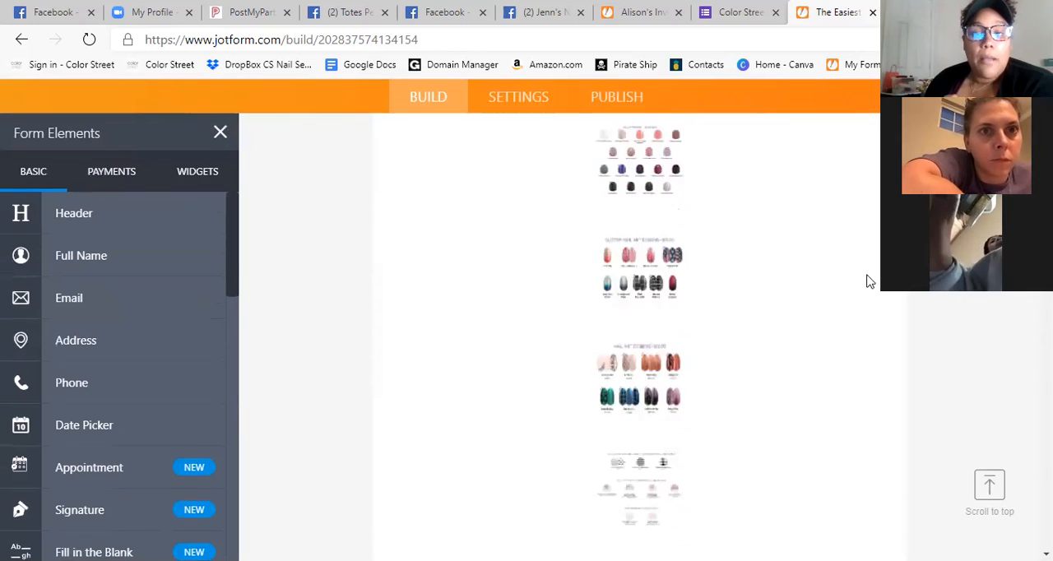
scroll(849, 259, down, 10)
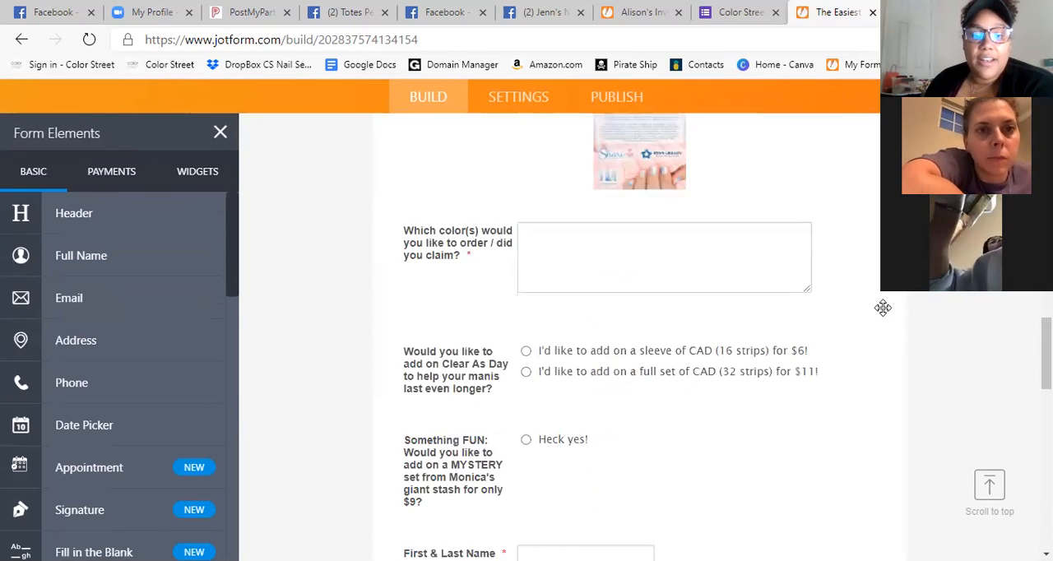
scroll(882, 307, down, 10)
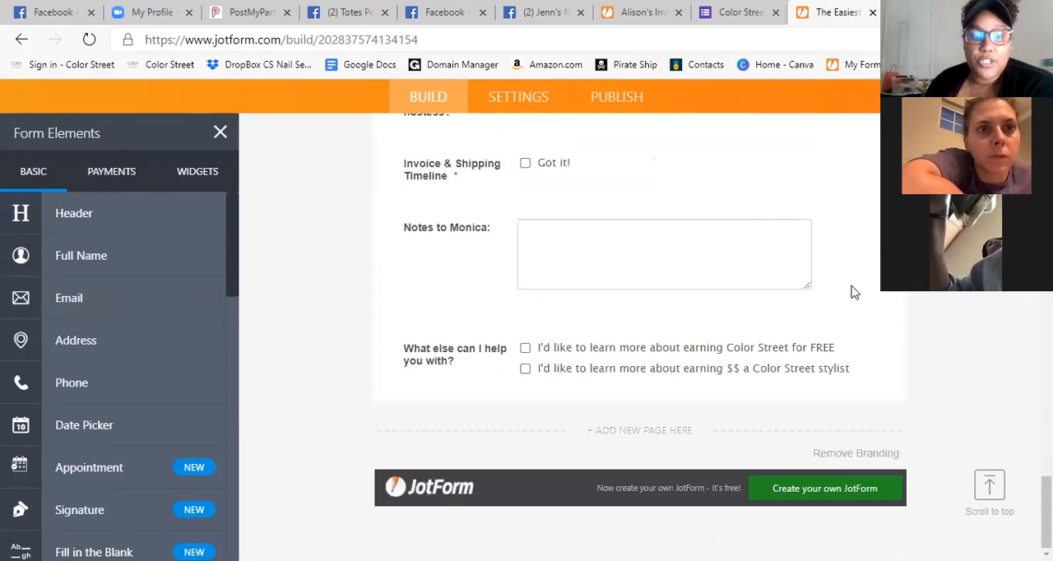
click(459, 231)
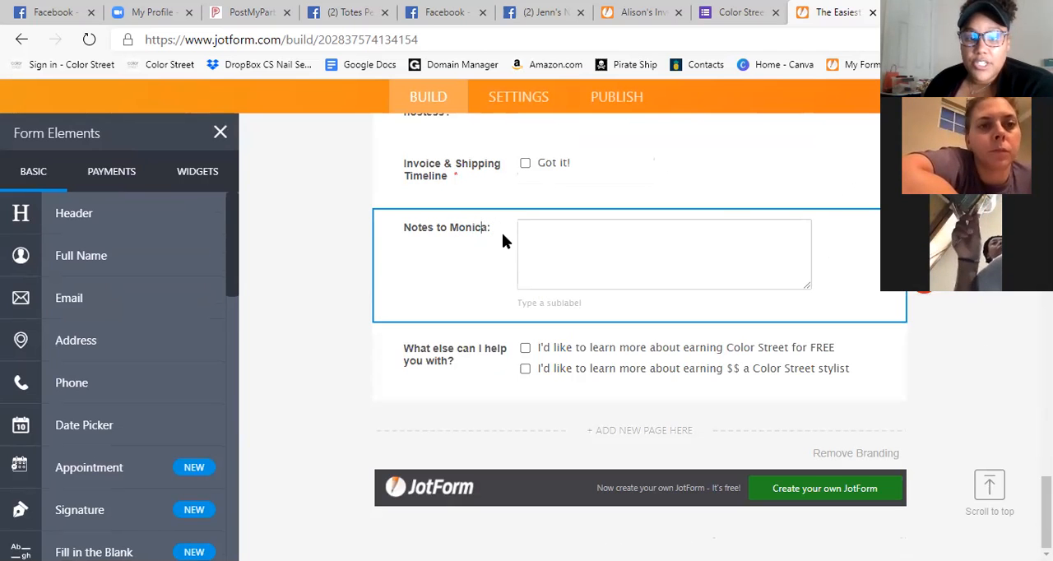
key(BackSpace)
key(BackSpace)
key(BackSpace)
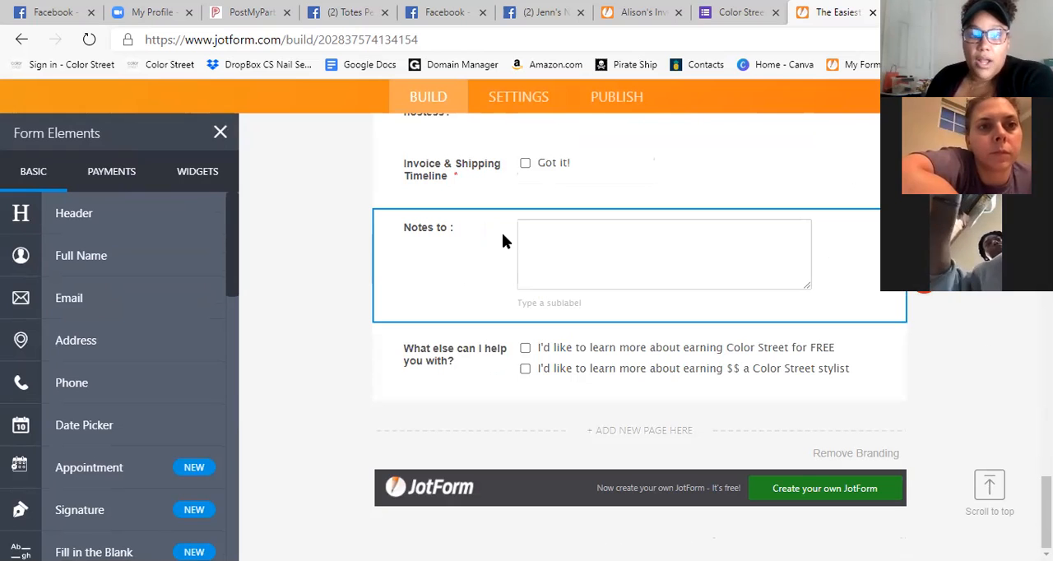
text(Jeneva)
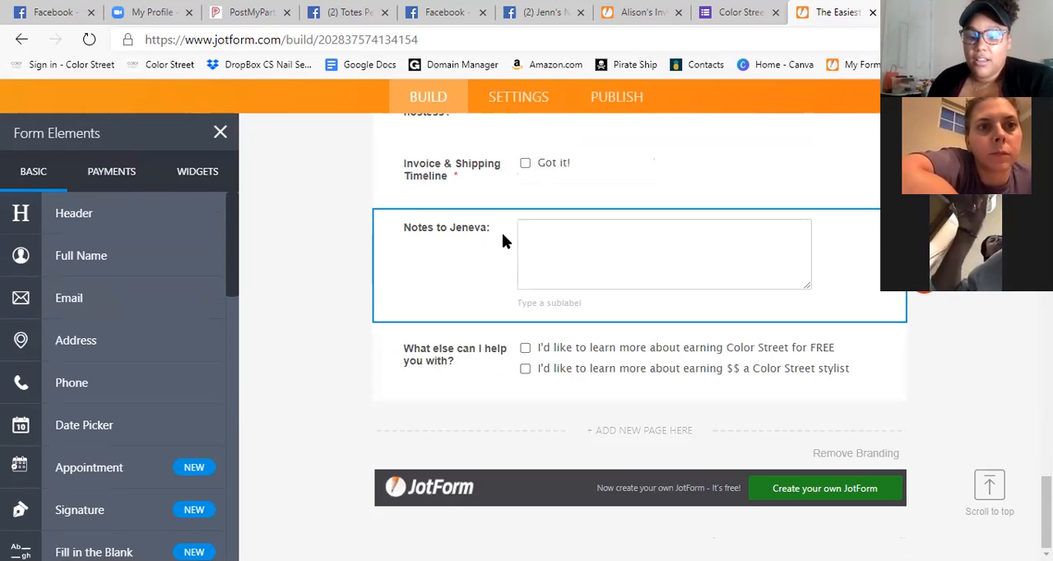
click(978, 339)
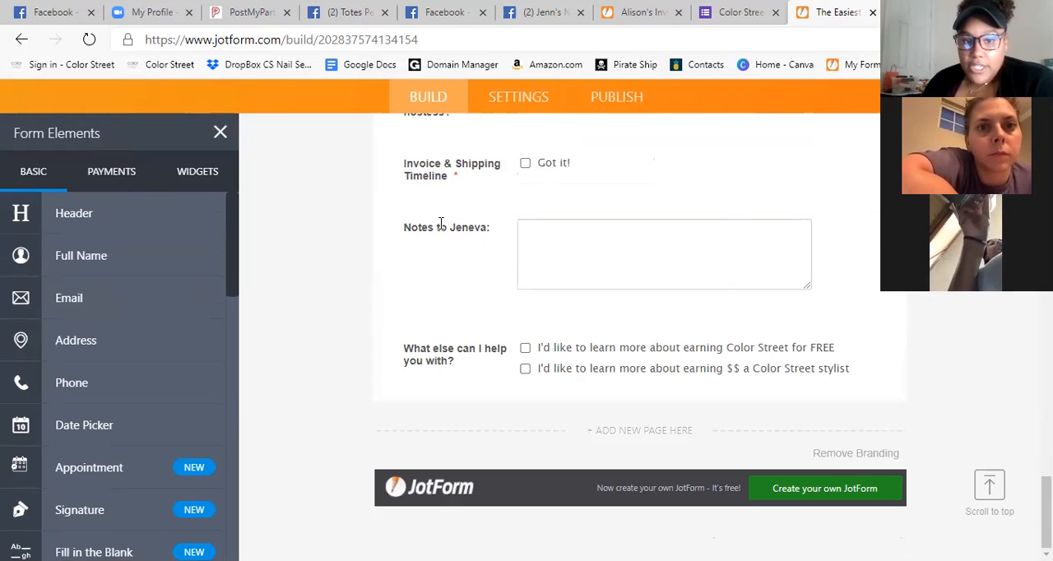
Look back over the form's invoicing, shipping, contact and add-on questions up to the product images.
scroll(528, 251, up, 3)
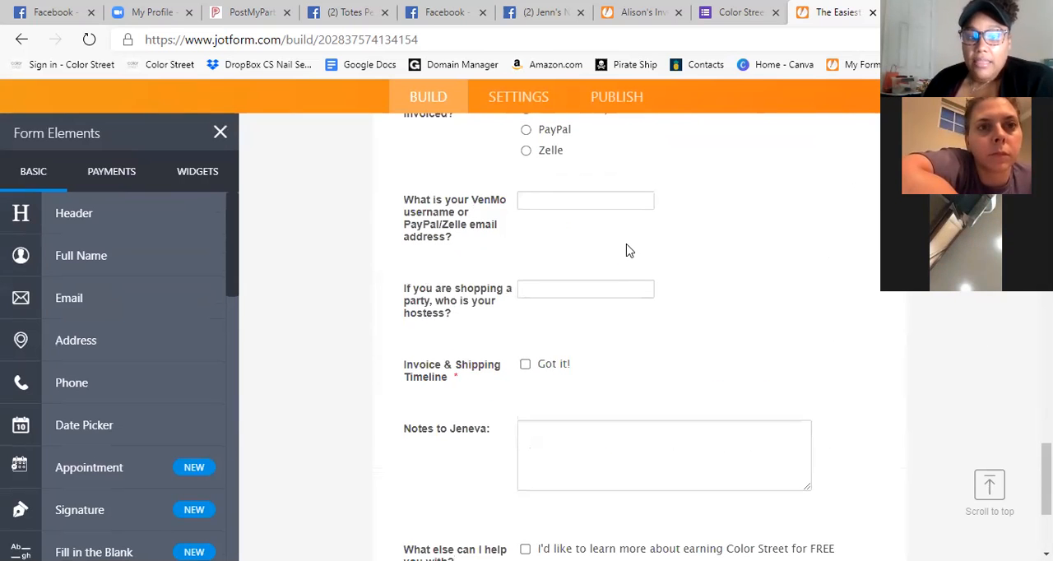
scroll(618, 275, up, 4)
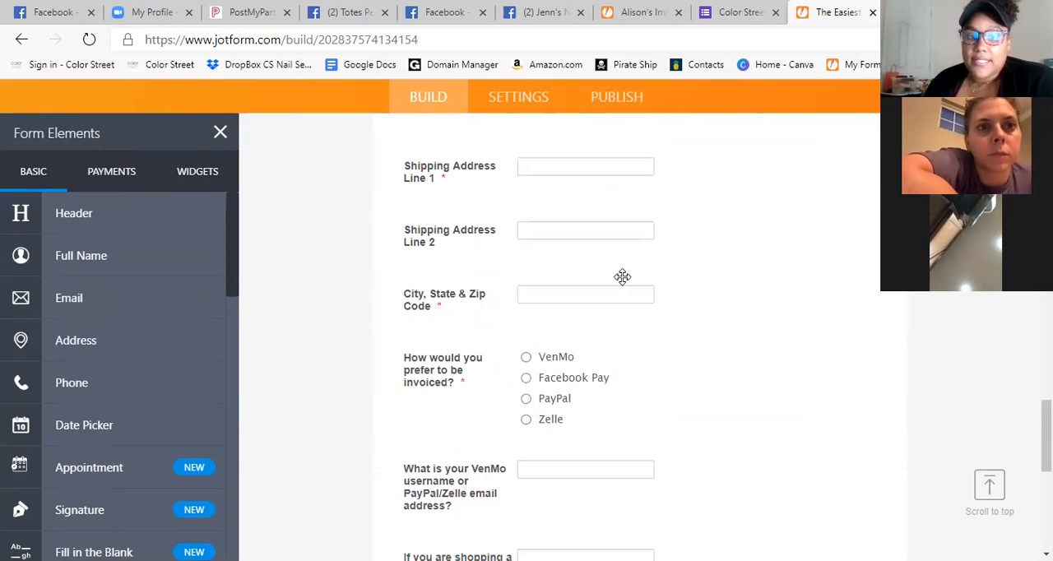
scroll(638, 288, down, 2)
scroll(658, 303, up, 9)
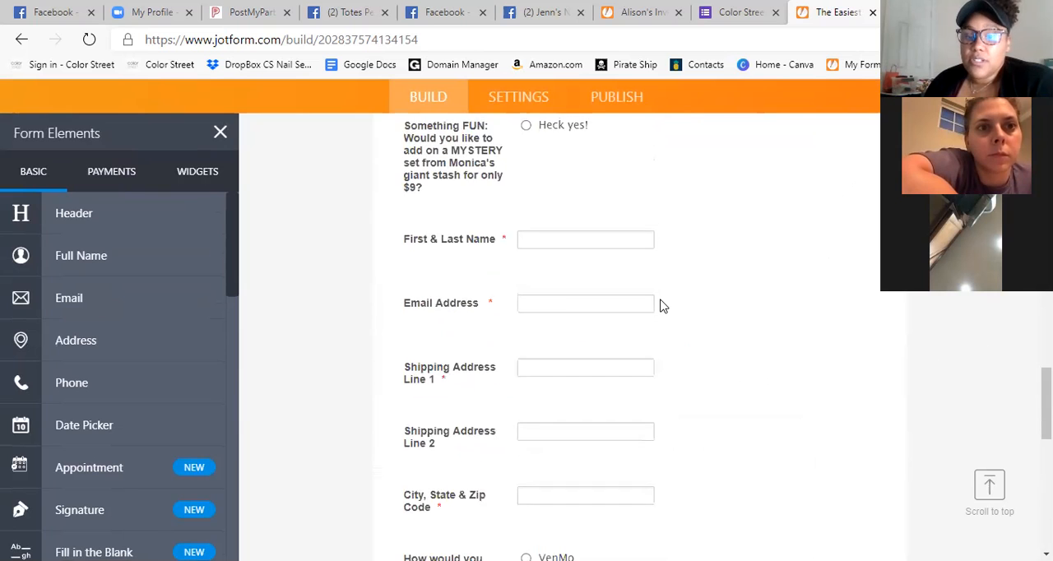
scroll(661, 304, up, 10)
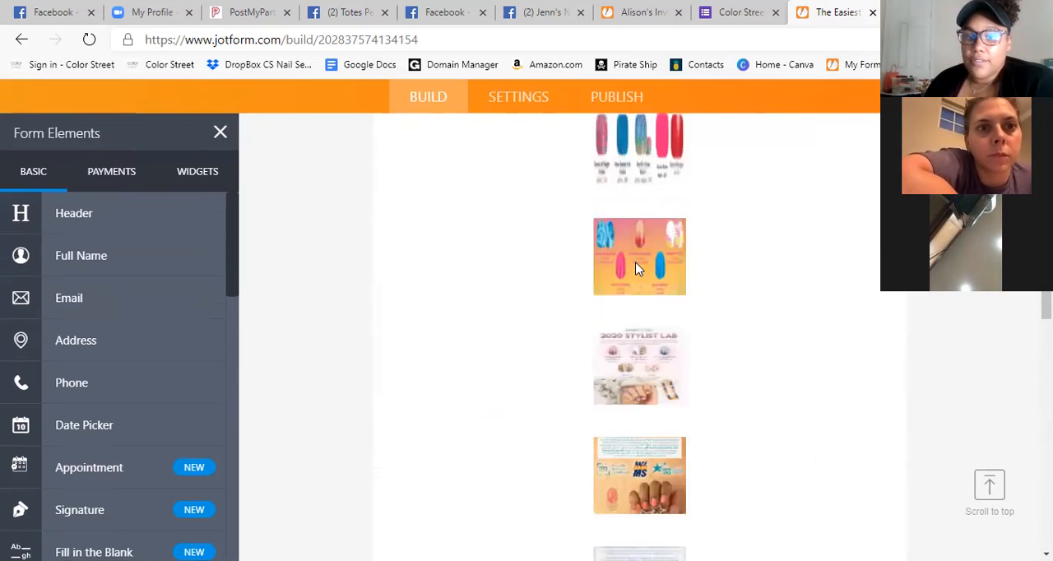
Upload the hostess-and-stylist banner image from the Downloads folder as the checkout form's logo.
scroll(636, 272, up, 10)
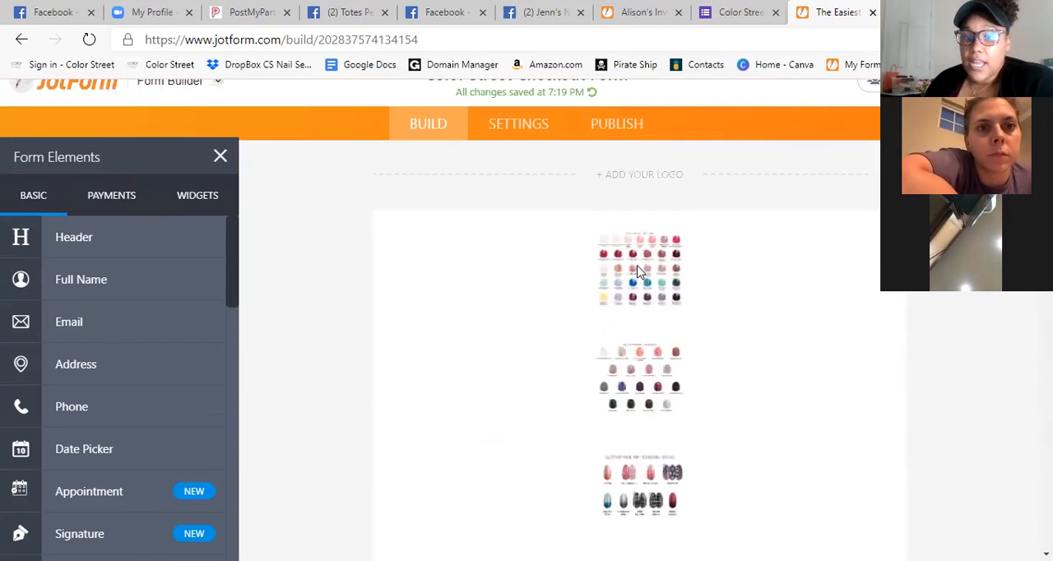
scroll(840, 250, down, 5)
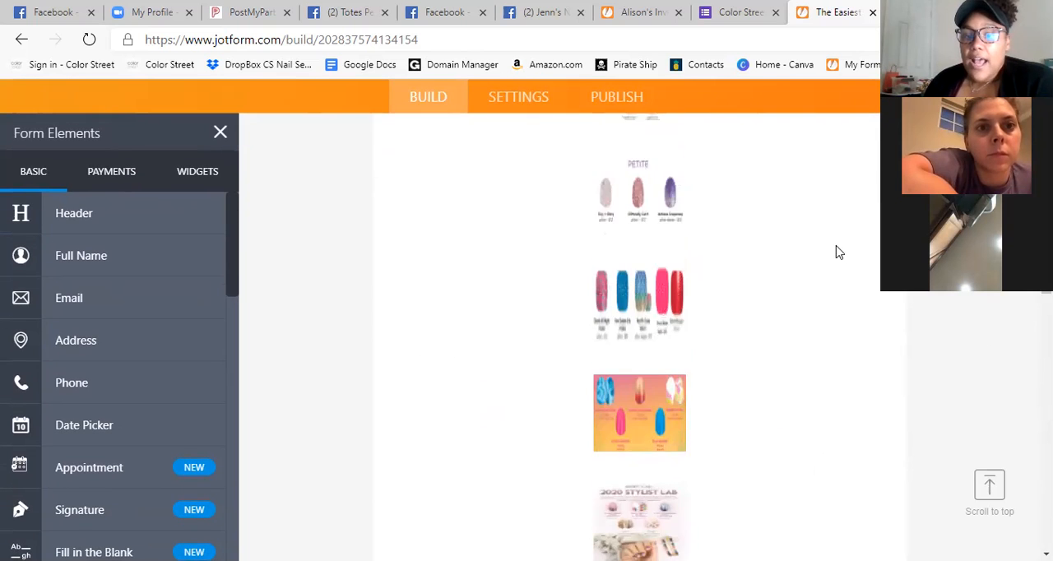
scroll(837, 252, up, 5)
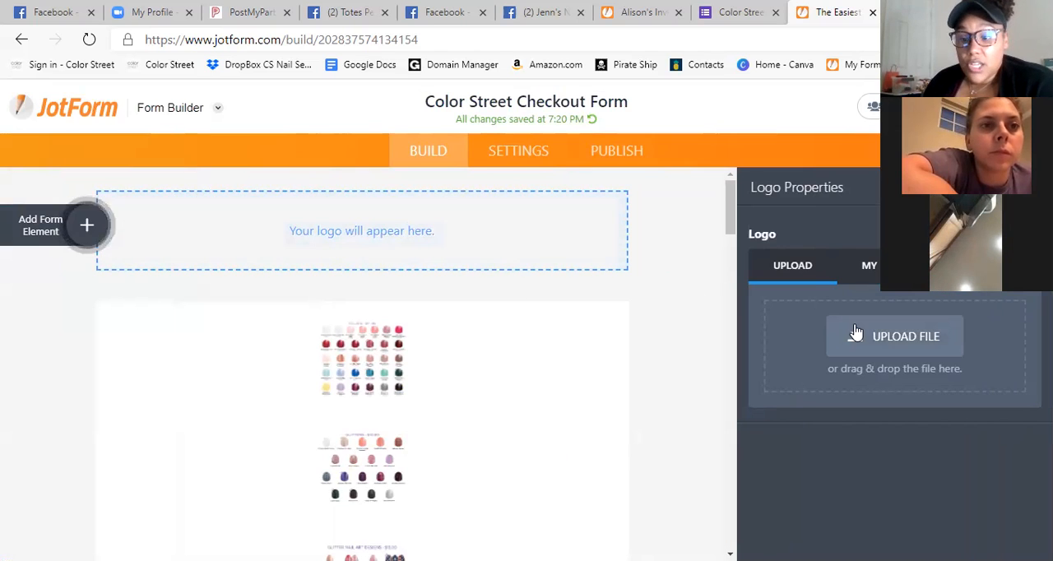
click(658, 301)
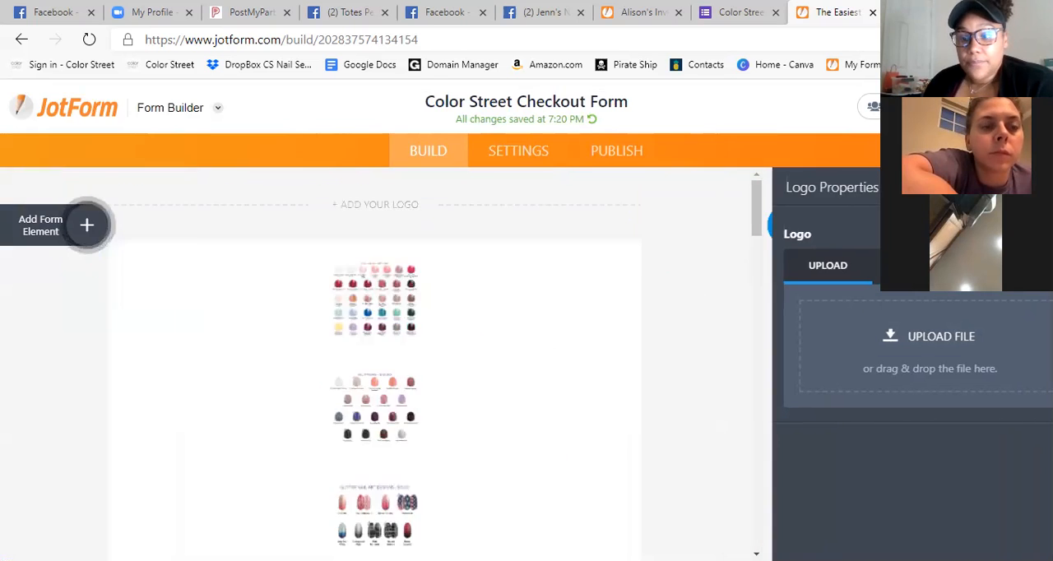
click(535, 212)
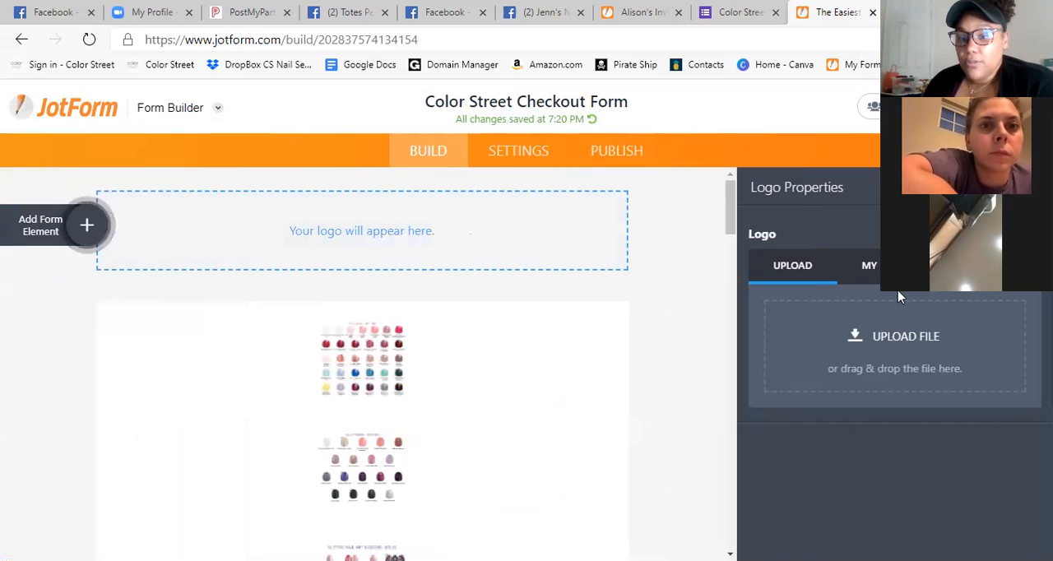
click(944, 335)
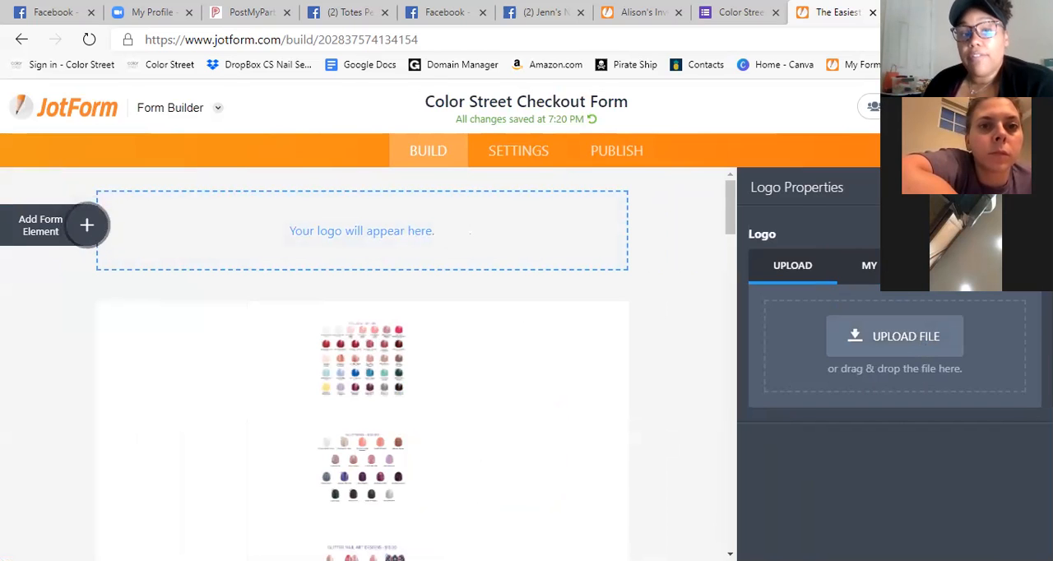
click(72, 213)
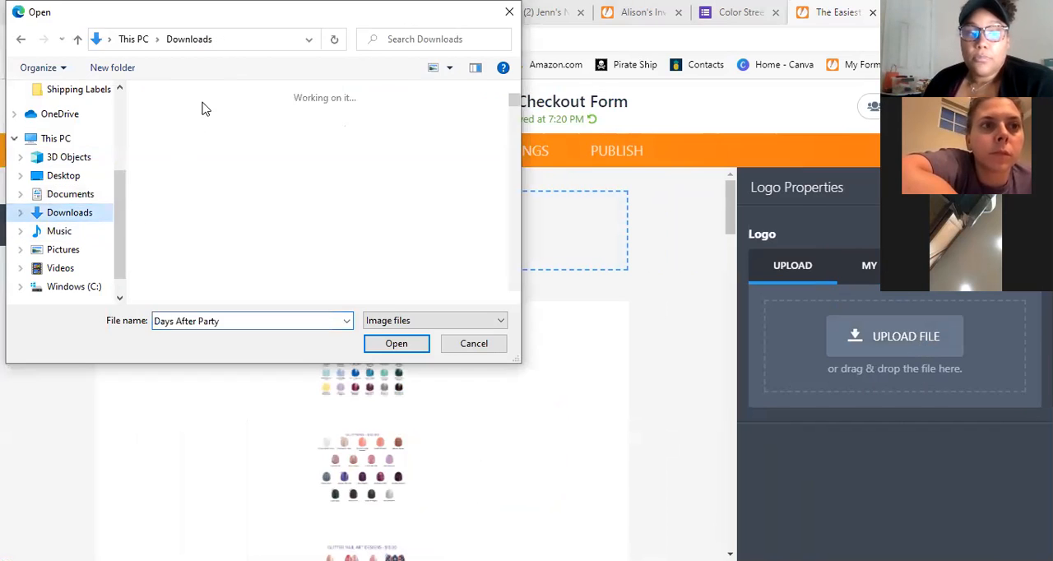
scroll(395, 197, down, 3)
scroll(403, 202, up, 3)
scroll(399, 214, down, 1)
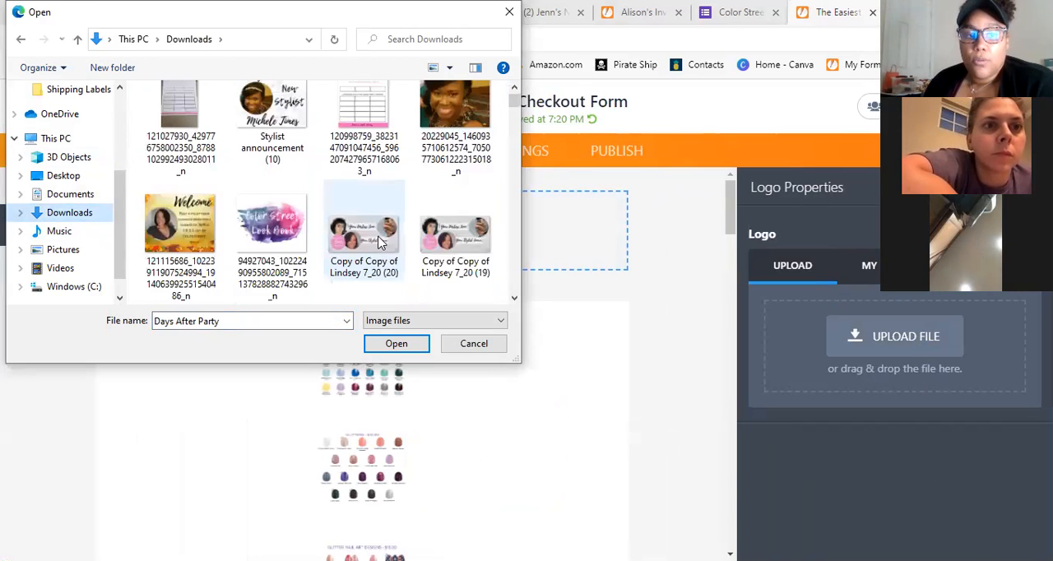
click(379, 242)
click(396, 344)
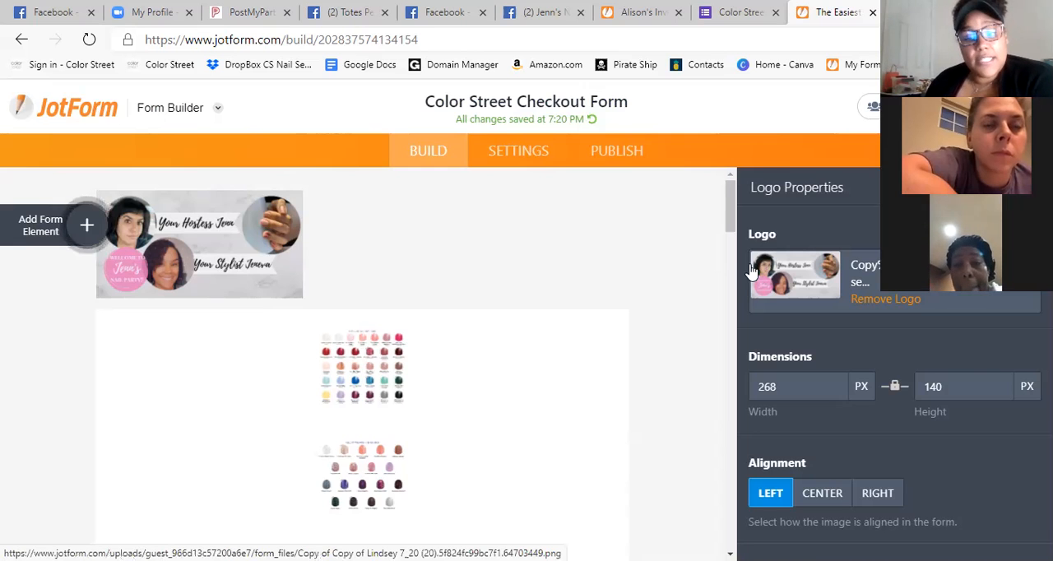
Examine the logo banner above the product images and the first product image's size and alignment properties.
scroll(590, 331, down, 1)
scroll(589, 332, up, 1)
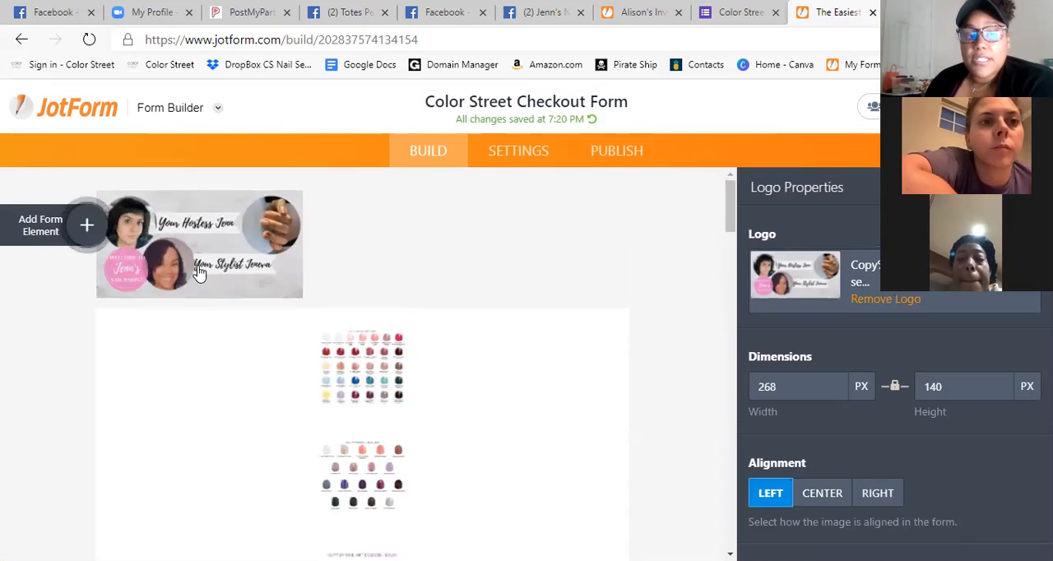
scroll(444, 308, down, 5)
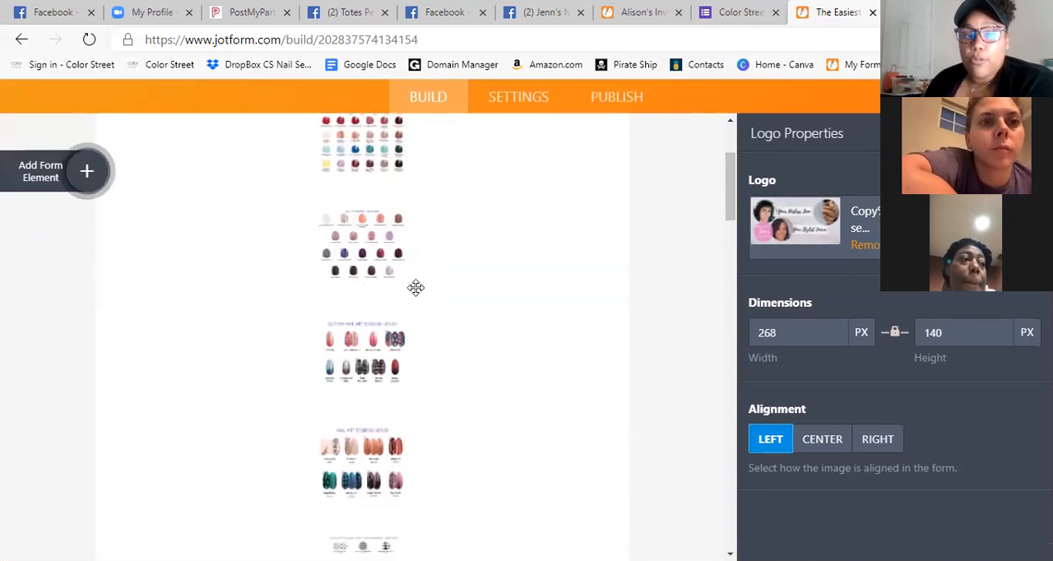
scroll(415, 287, up, 4)
click(371, 285)
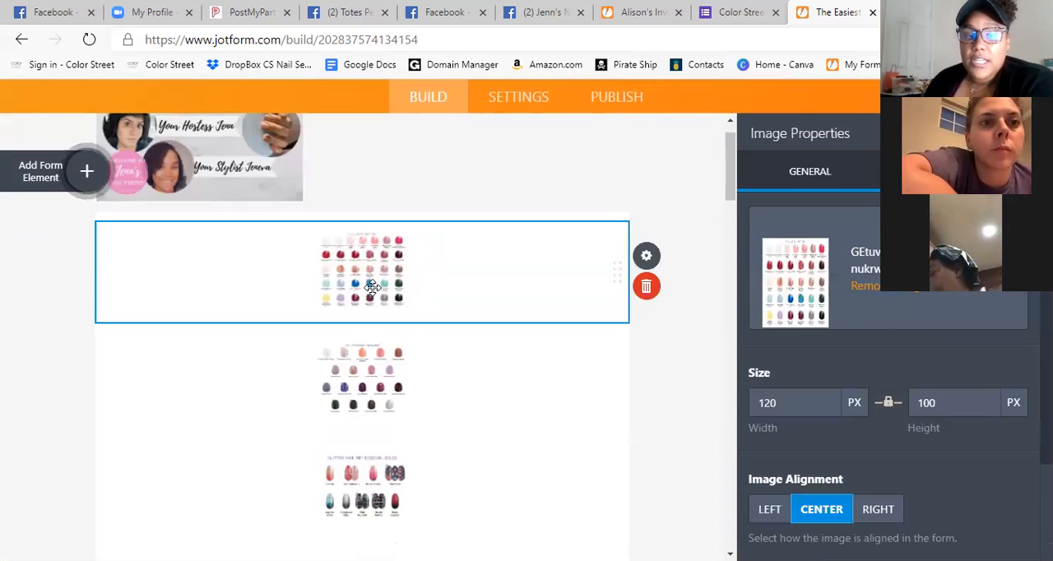
scroll(486, 282, up, 2)
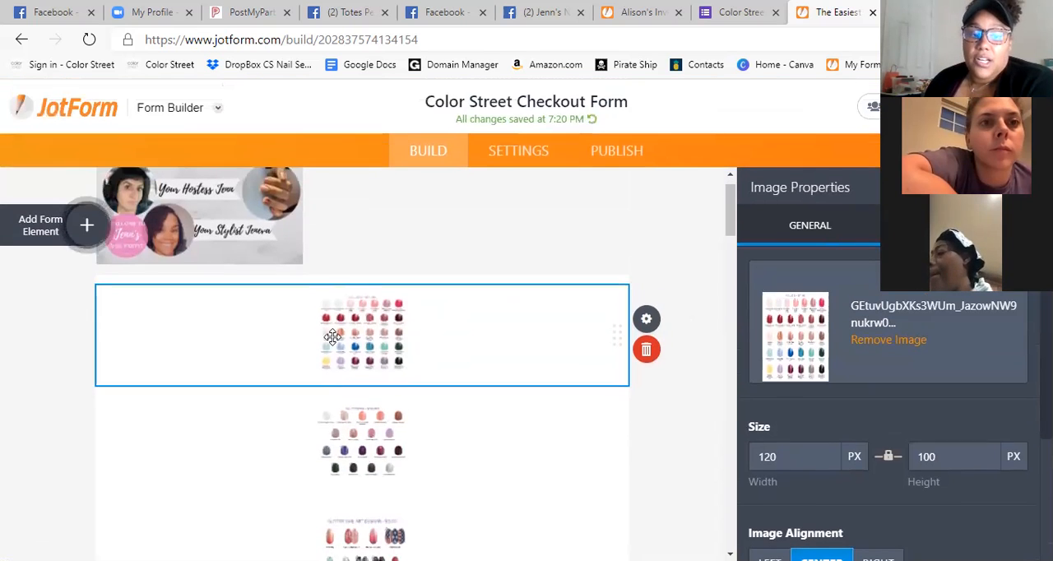
scroll(387, 371, down, 4)
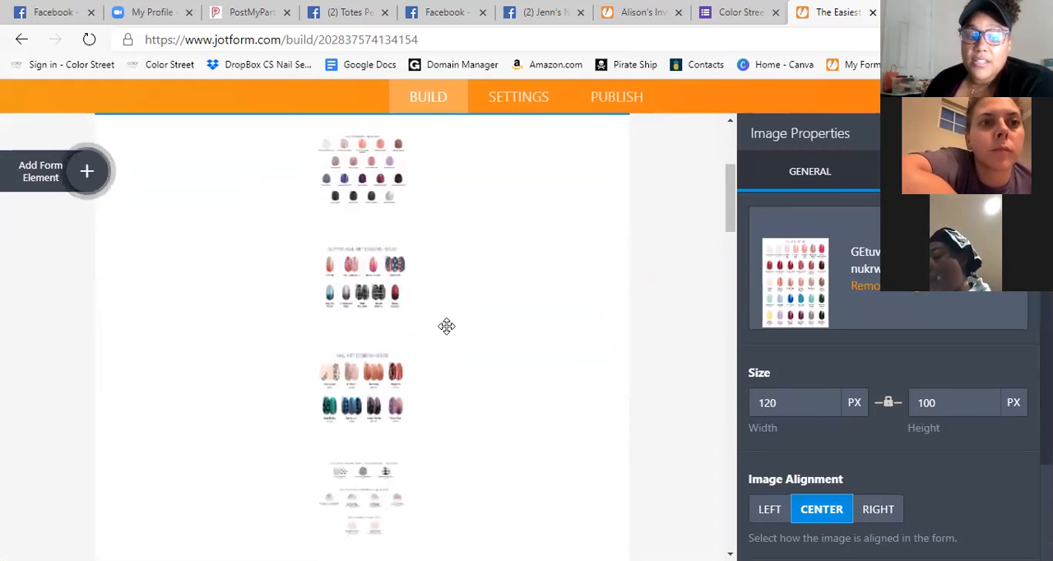
scroll(480, 327, up, 4)
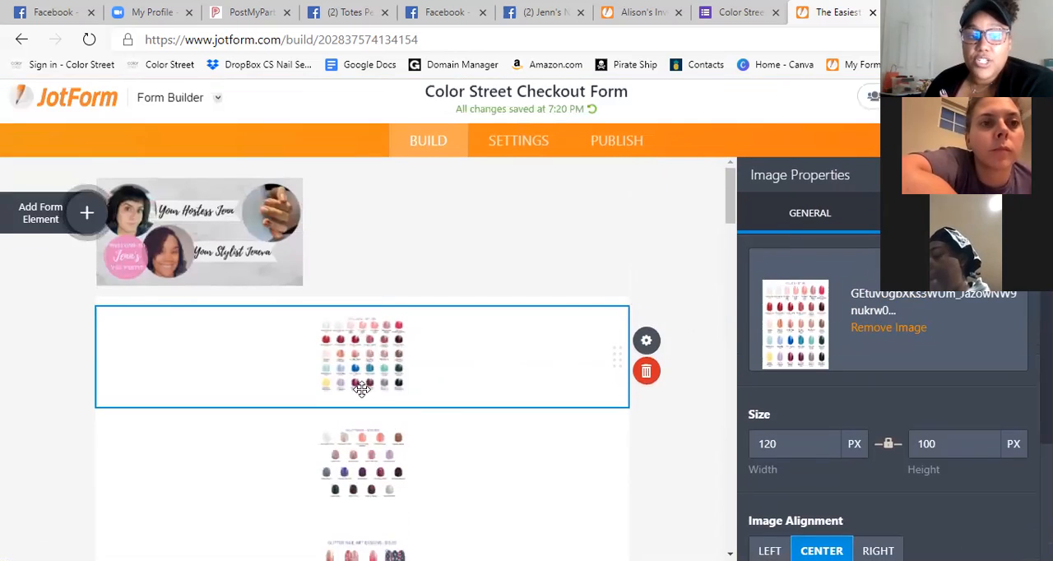
Remove the uploaded banner logo from the checkout form.
click(239, 259)
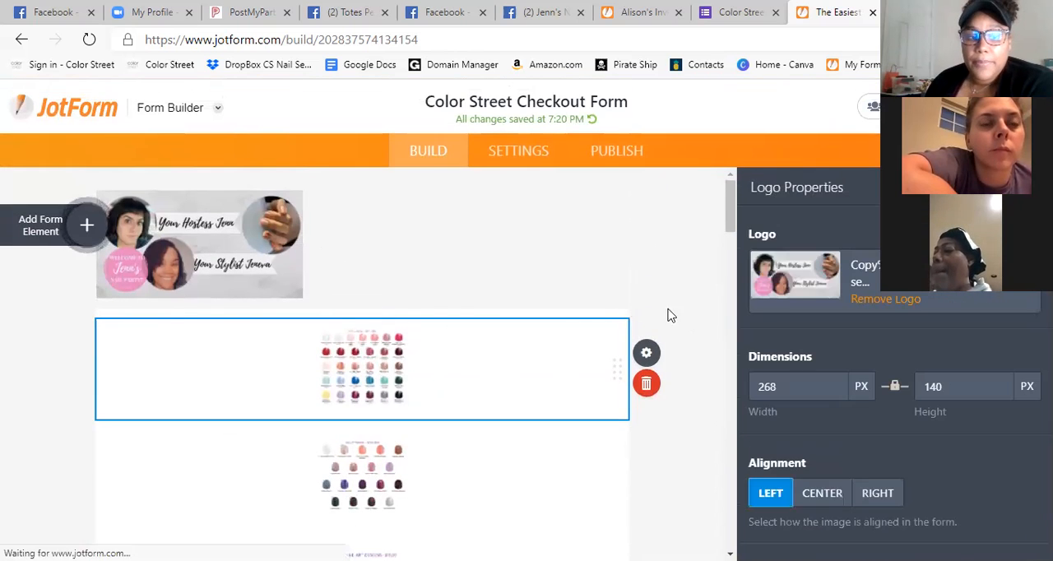
click(886, 299)
scroll(827, 370, down, 3)
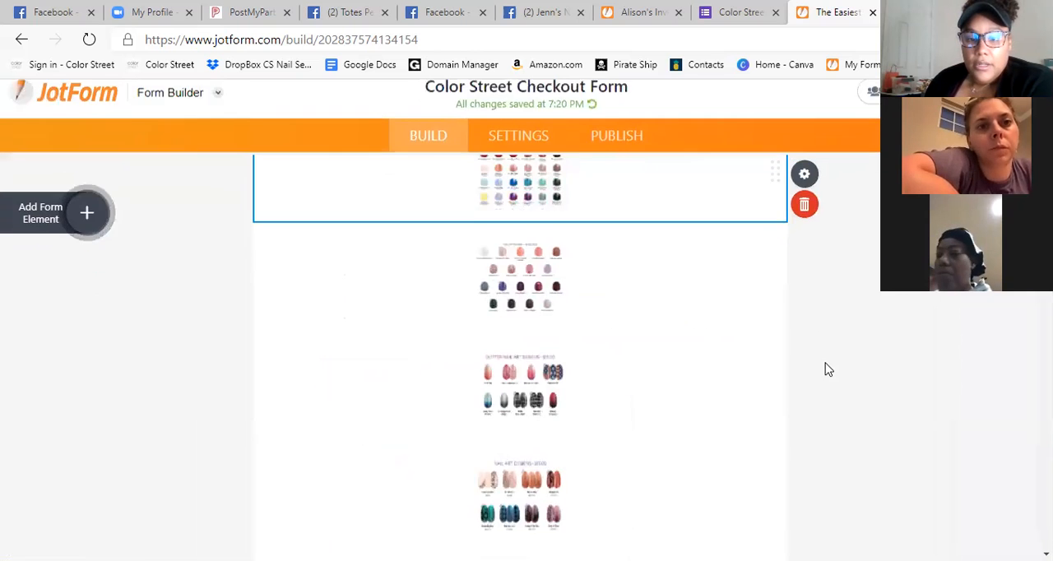
Check the header of the original Google checkout form and the sample JotForm invoice, returning to the form builder.
click(737, 13)
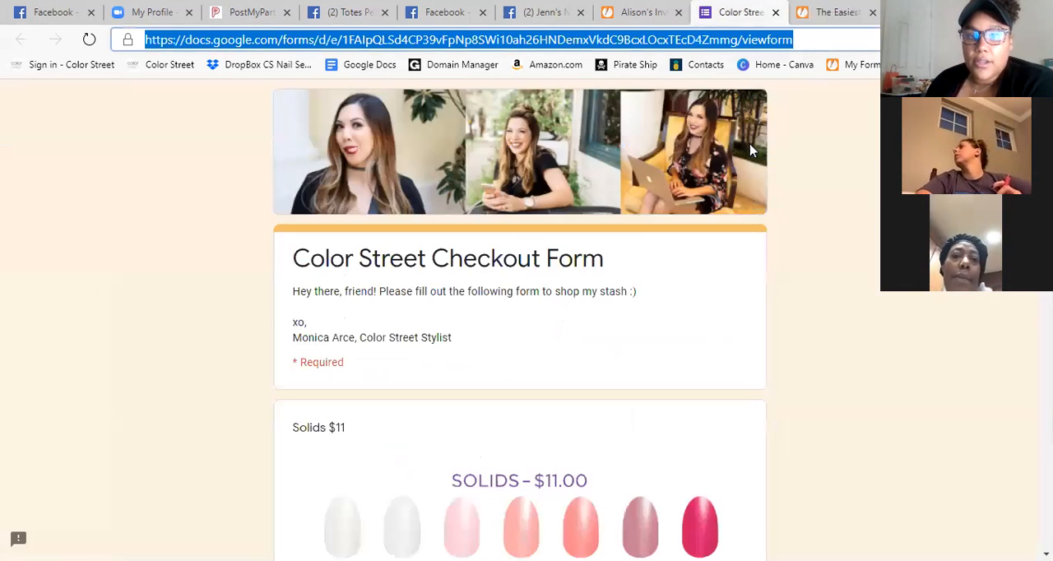
click(643, 13)
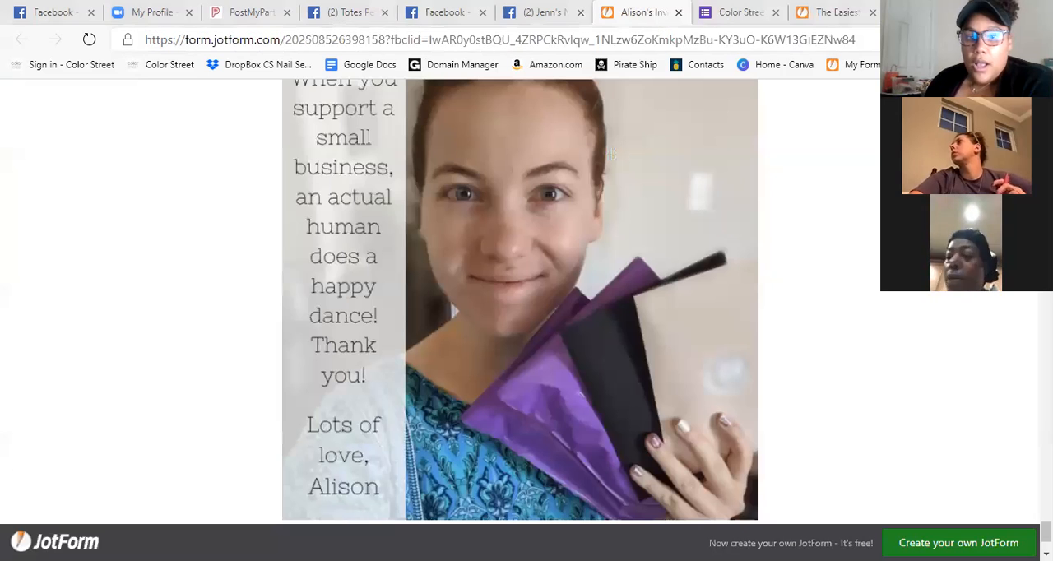
click(837, 13)
Preview the checkout form in the desktop layout, examining the product images and the color order question.
scroll(873, 298, down, 17)
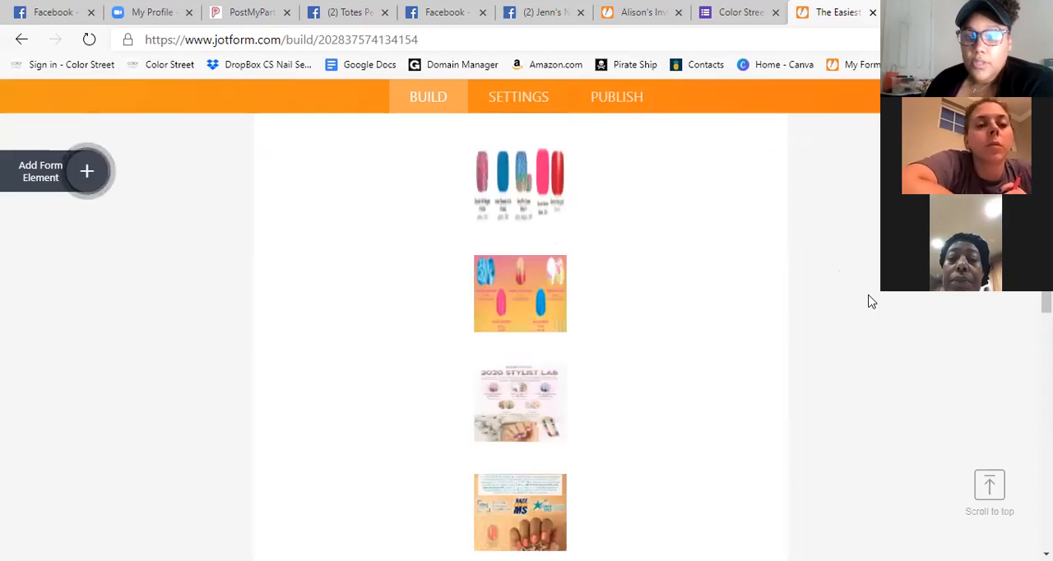
scroll(896, 324, up, 10)
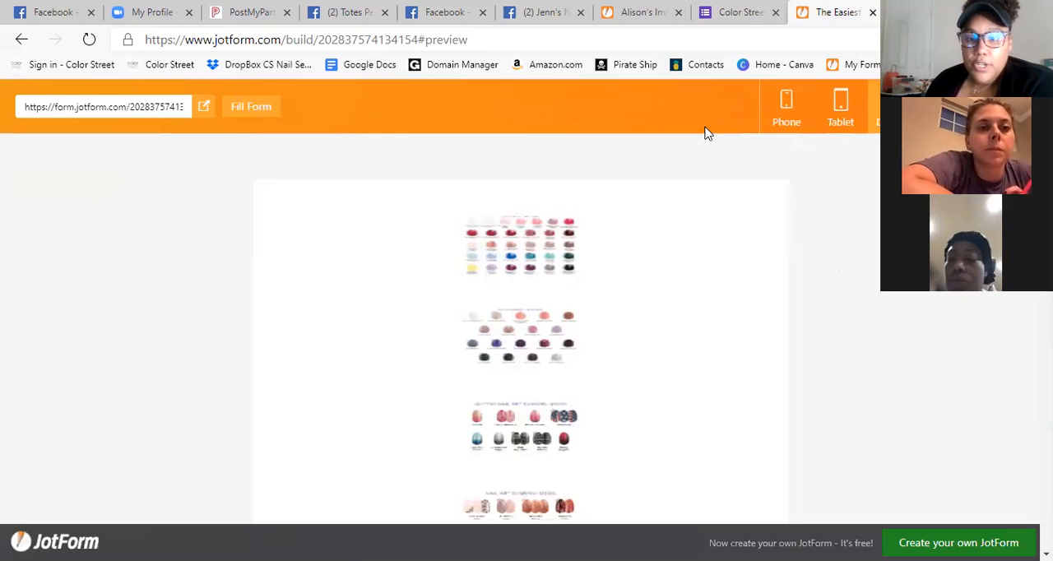
scroll(577, 319, down, 8)
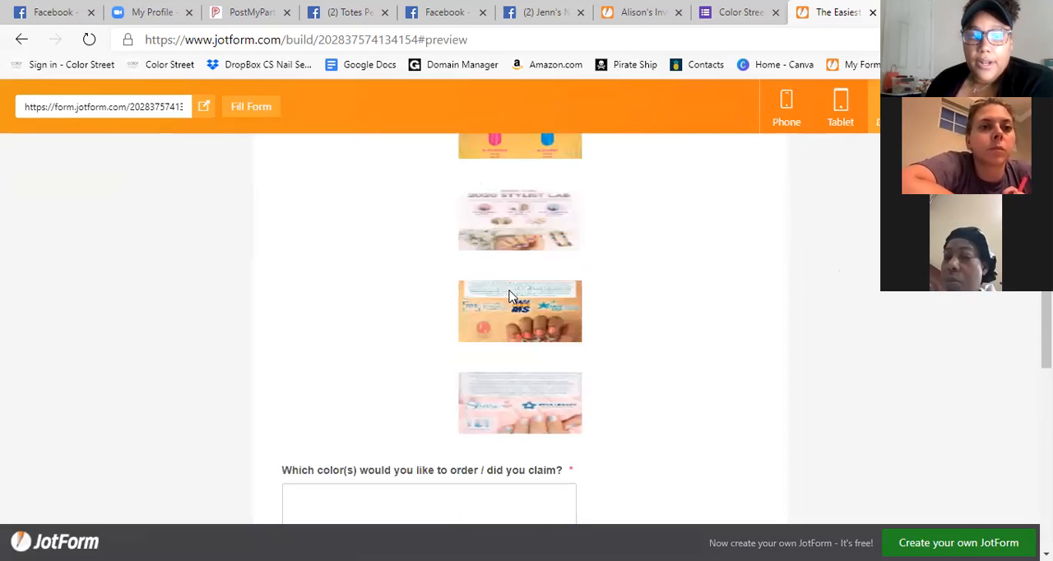
scroll(595, 378, up, 5)
scroll(576, 370, down, 5)
scroll(570, 368, down, 1)
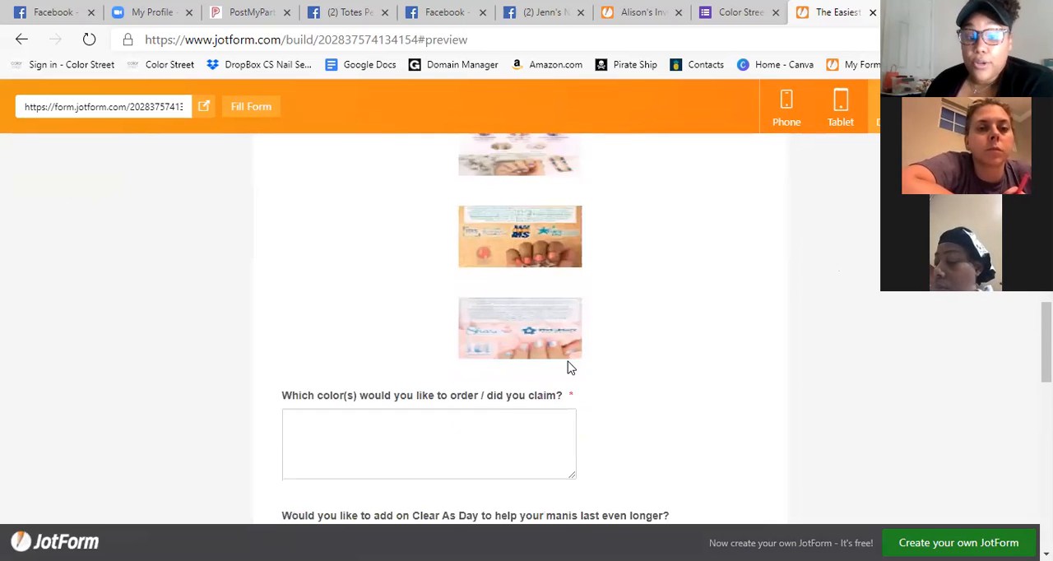
scroll(570, 367, up, 2)
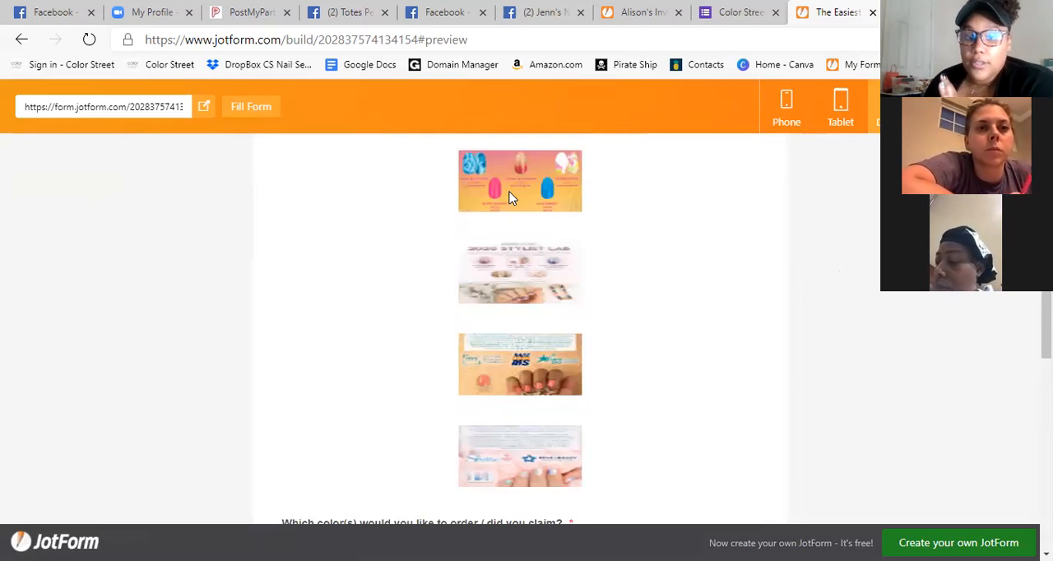
scroll(576, 286, up, 7)
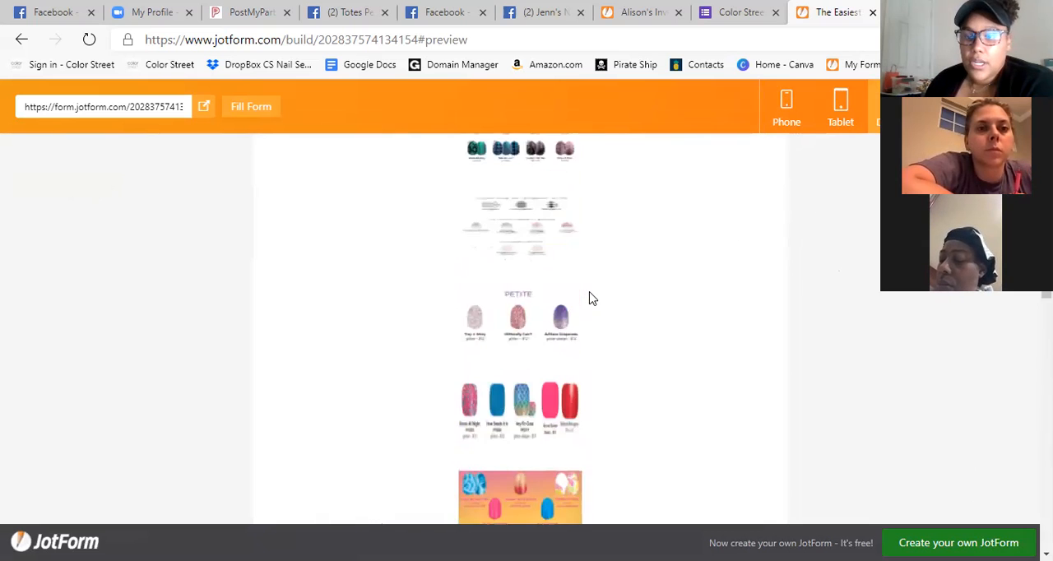
Preview the checkout form in the tablet and phone layouts, looking through its product images.
click(844, 128)
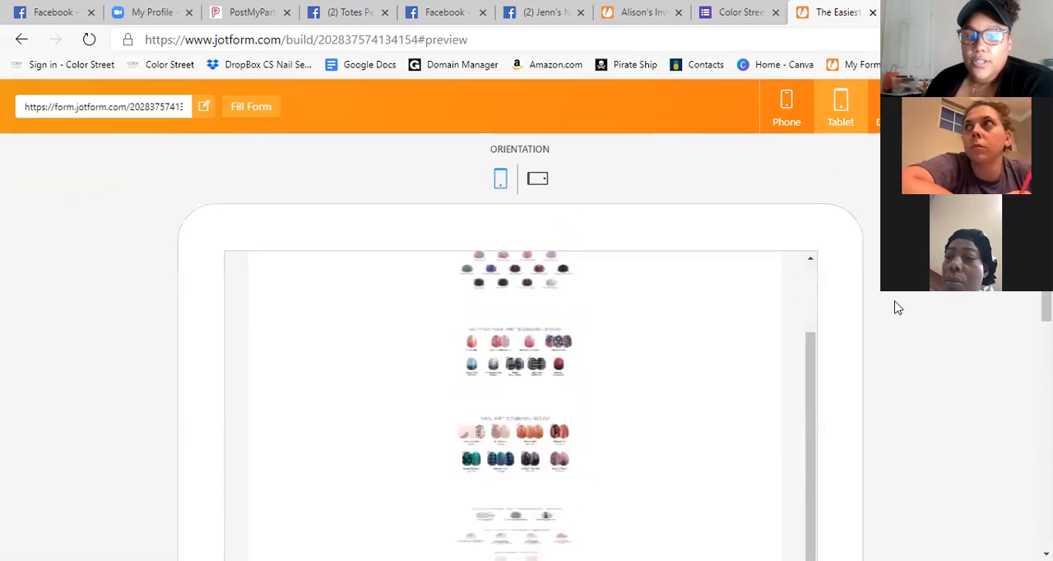
scroll(855, 165, down, 2)
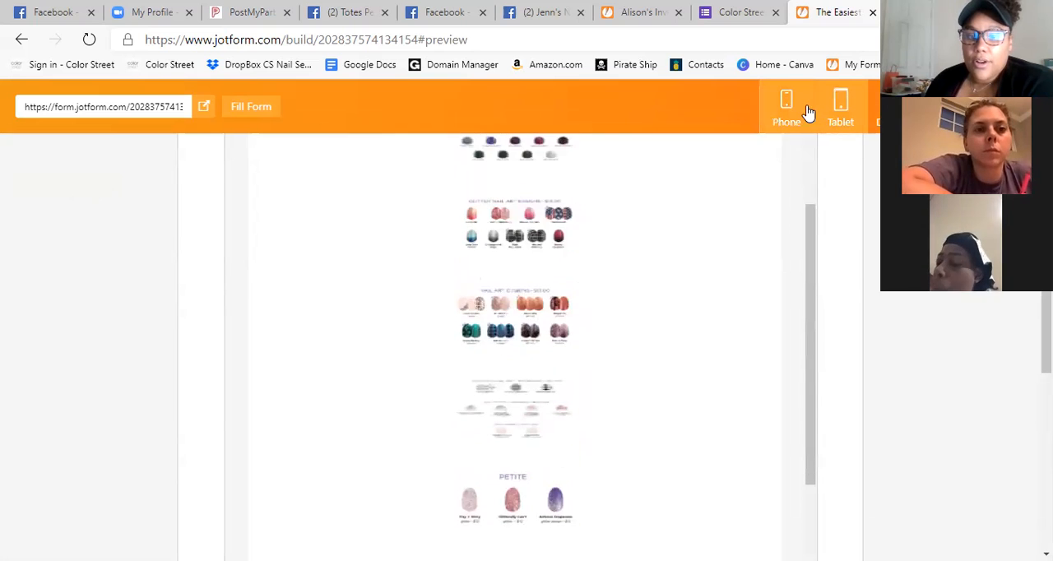
click(804, 111)
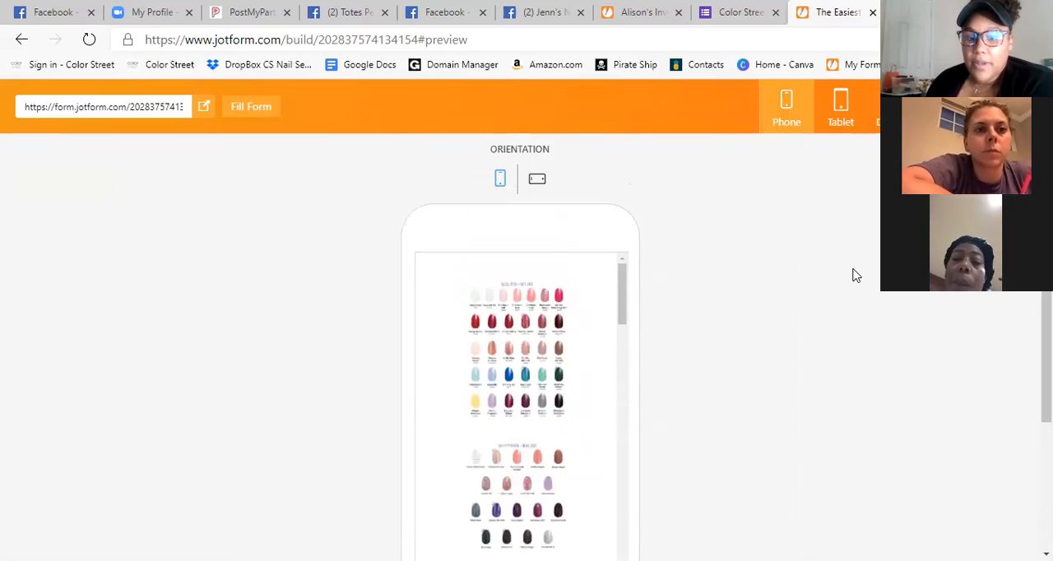
scroll(856, 276, down, 1)
scroll(814, 305, down, 2)
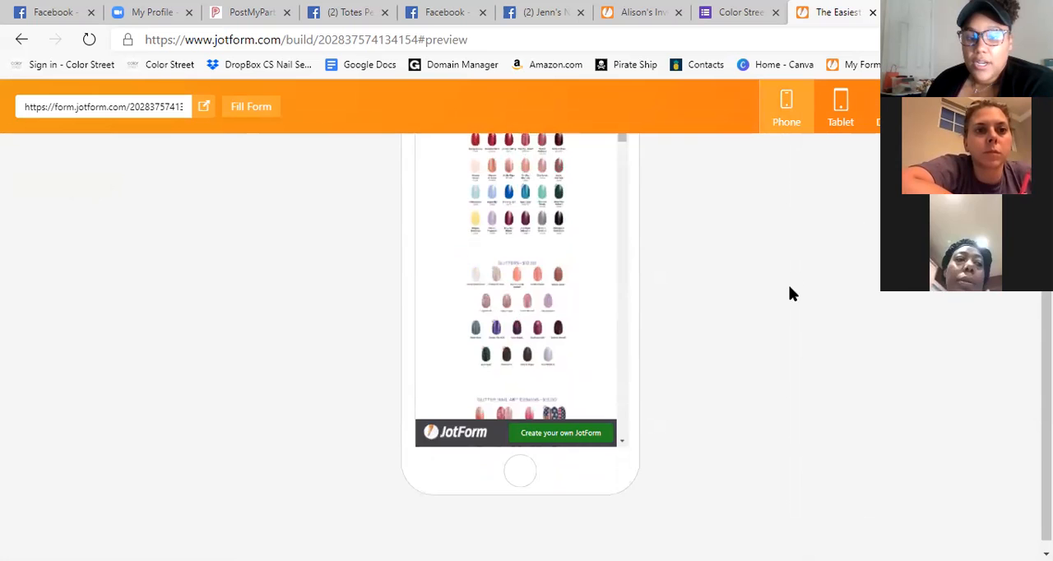
scroll(609, 305, up, 2)
drag(624, 261, 664, 444)
scroll(705, 336, down, 2)
drag(622, 285, 623, 169)
scroll(797, 320, up, 3)
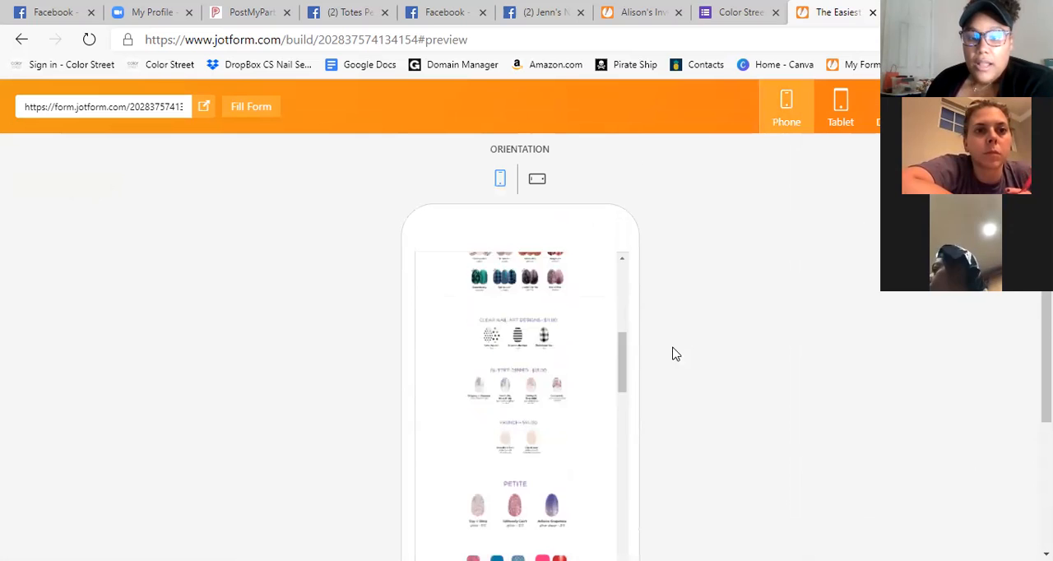
drag(622, 361, 641, 294)
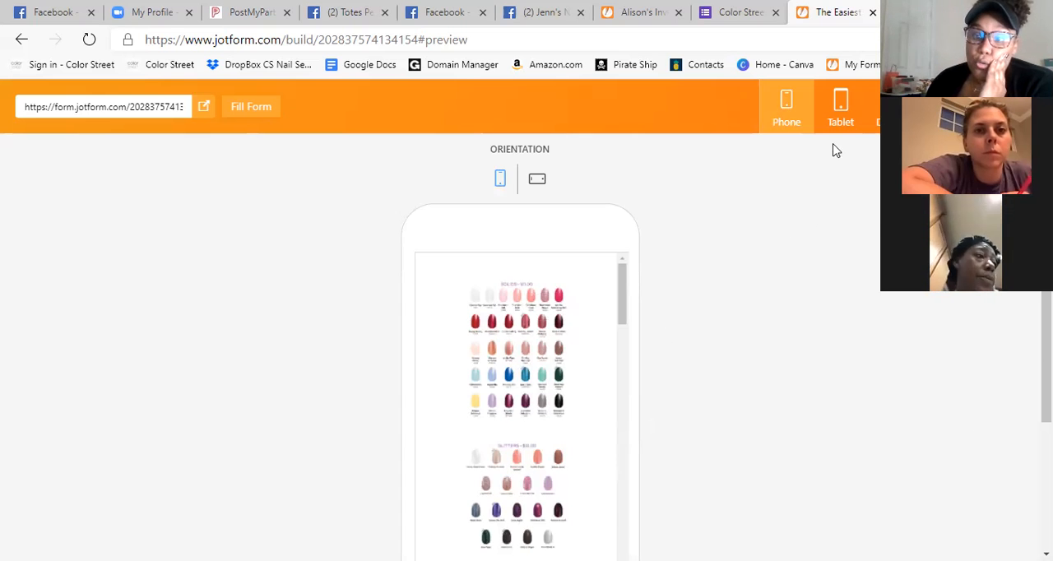
Close the form preview and reopen the Color Street Checkout Form for editing from the list of saved forms.
click(1010, 106)
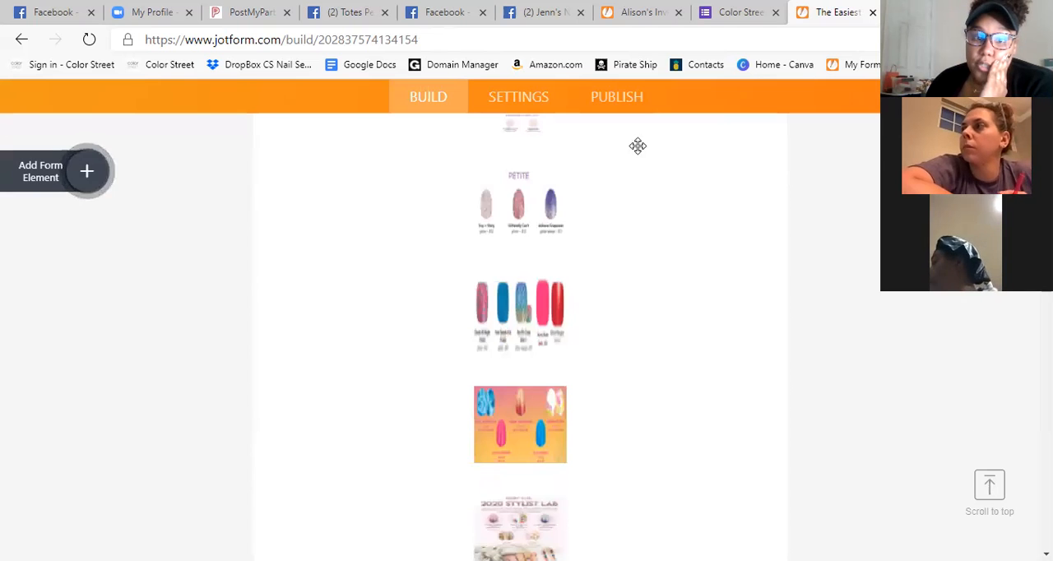
scroll(770, 183, up, 5)
scroll(769, 182, up, 3)
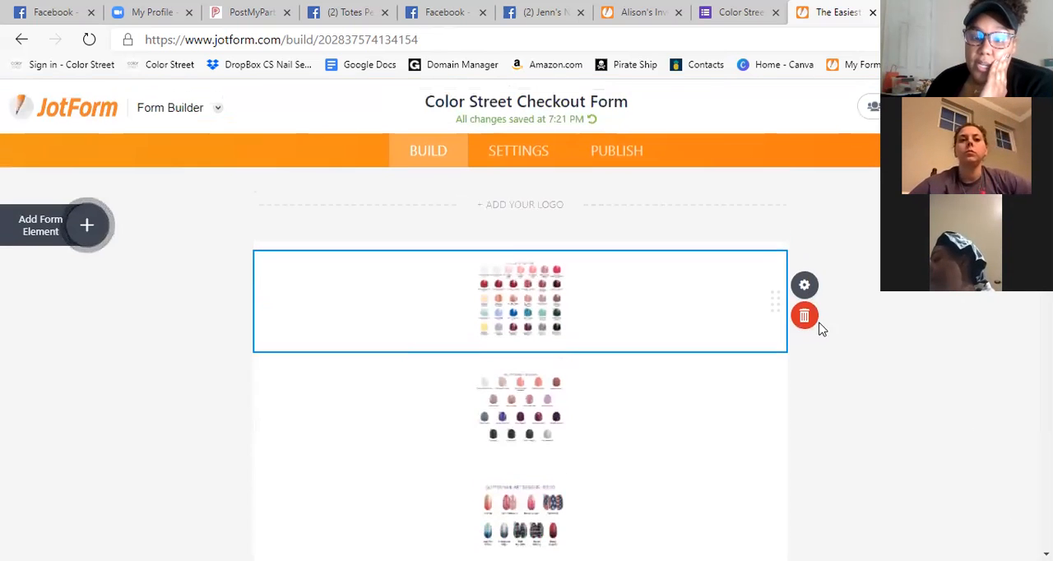
click(82, 109)
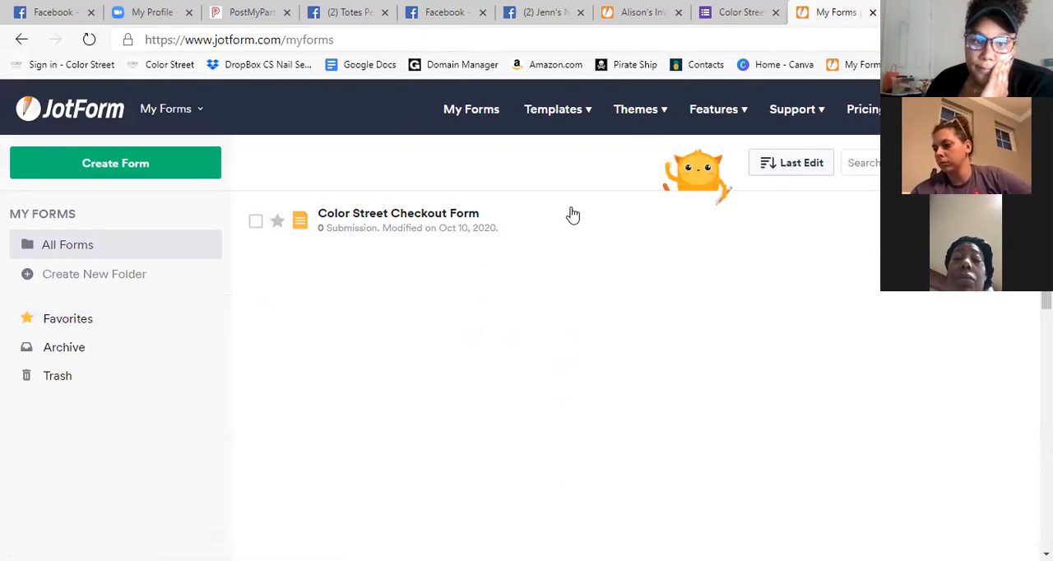
click(888, 221)
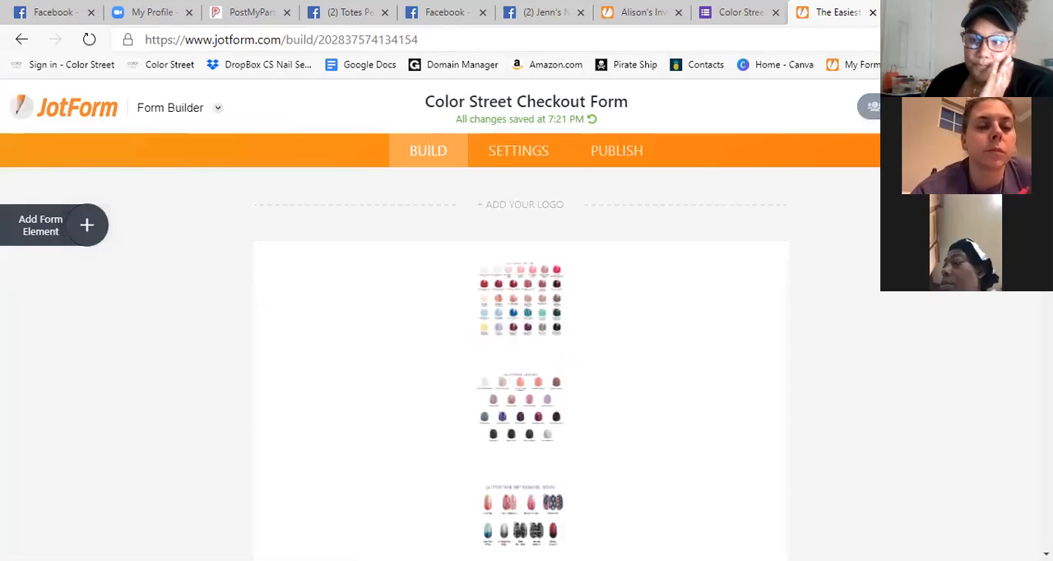
Return to the list of saved forms and log in with the Google account.
click(99, 108)
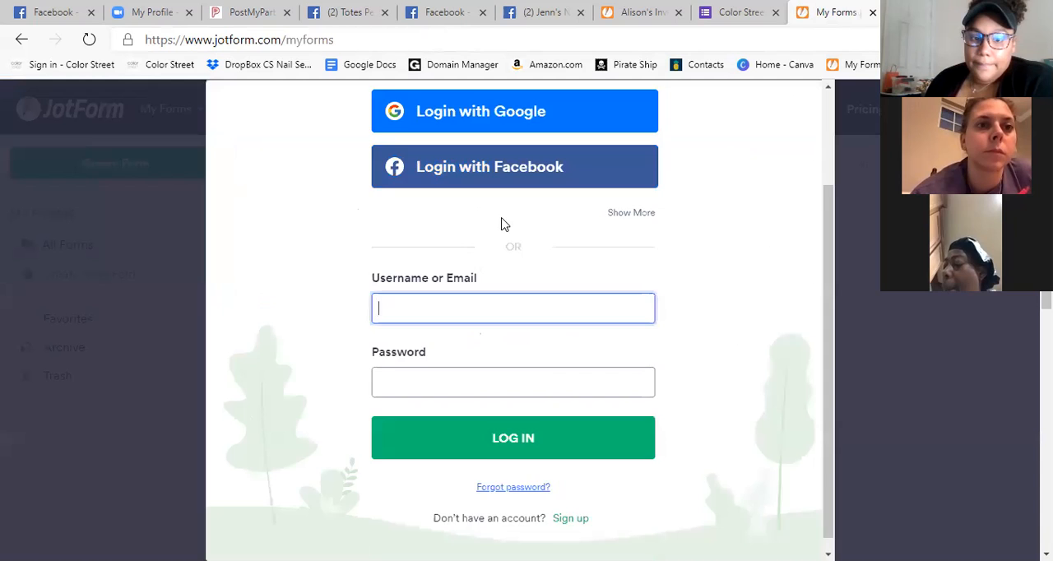
scroll(641, 205, down, 1)
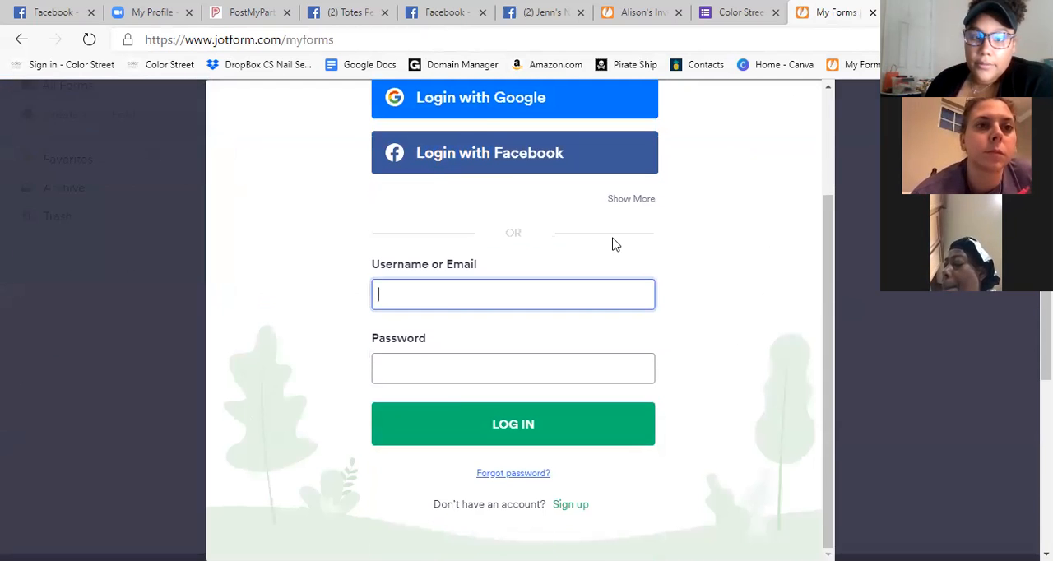
click(480, 111)
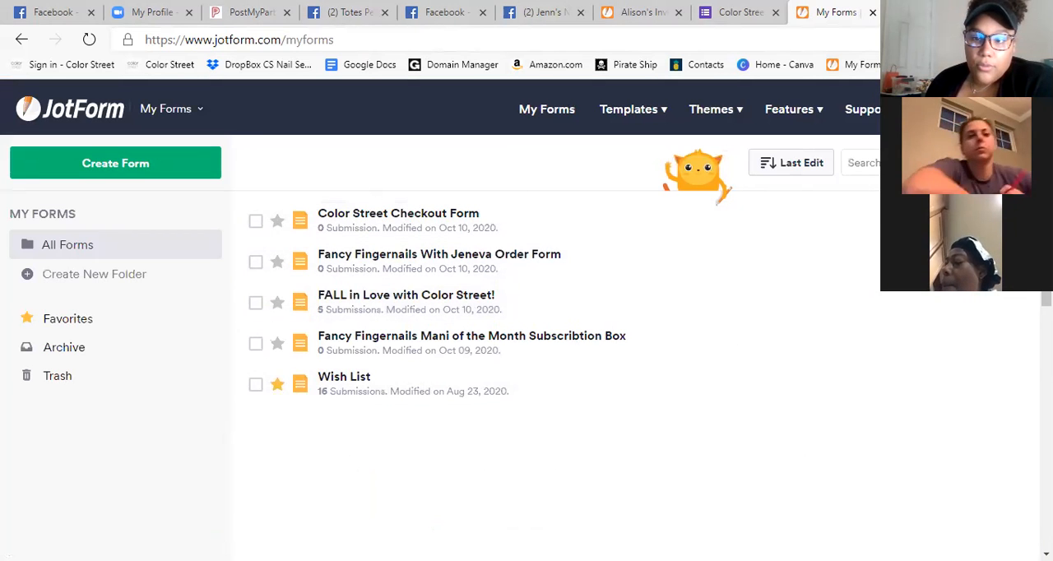
Return to the forms list and delete the imported Color Street Checkout Form.
click(874, 234)
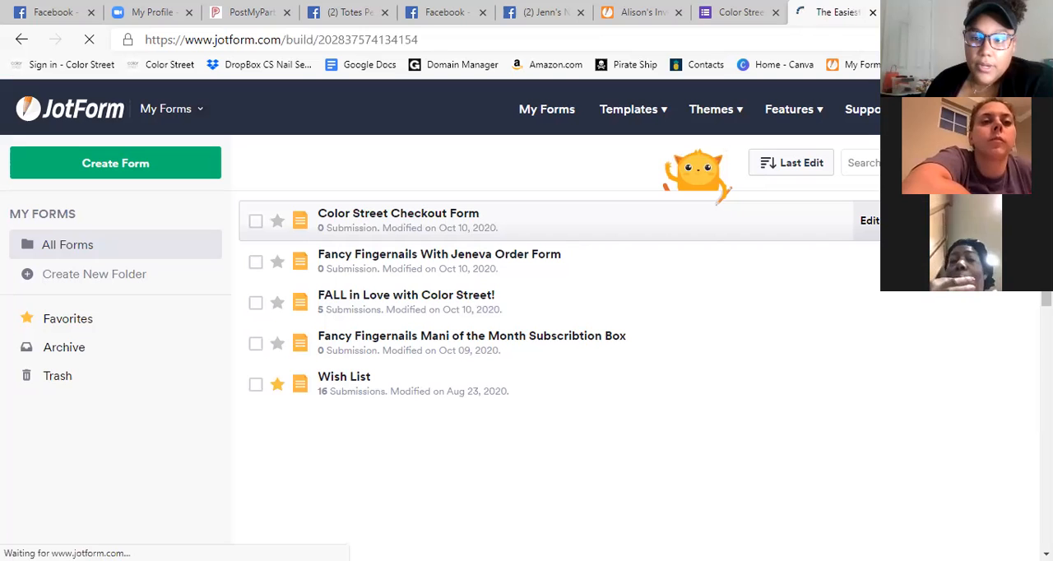
click(22, 39)
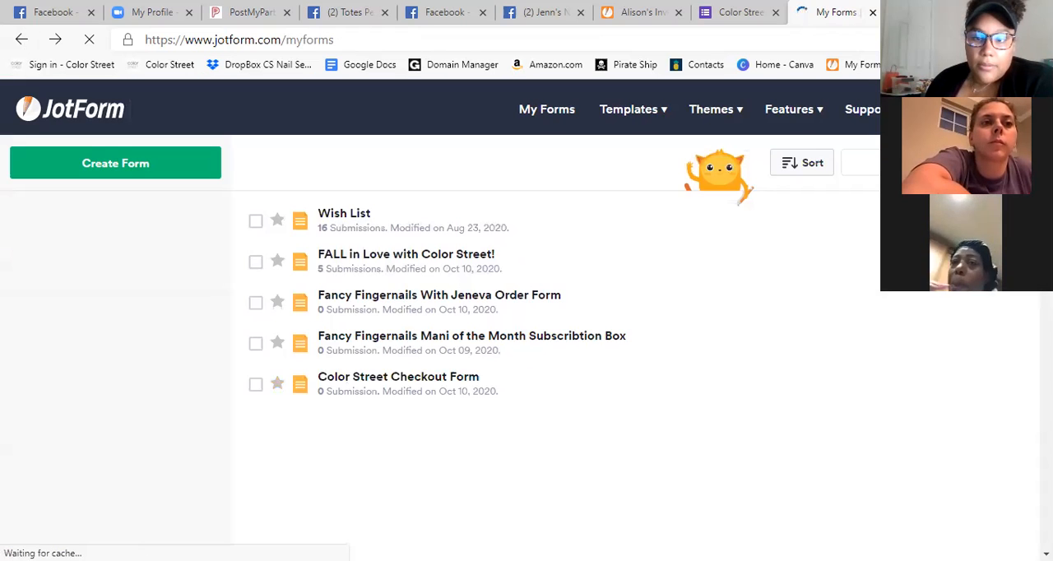
click(256, 222)
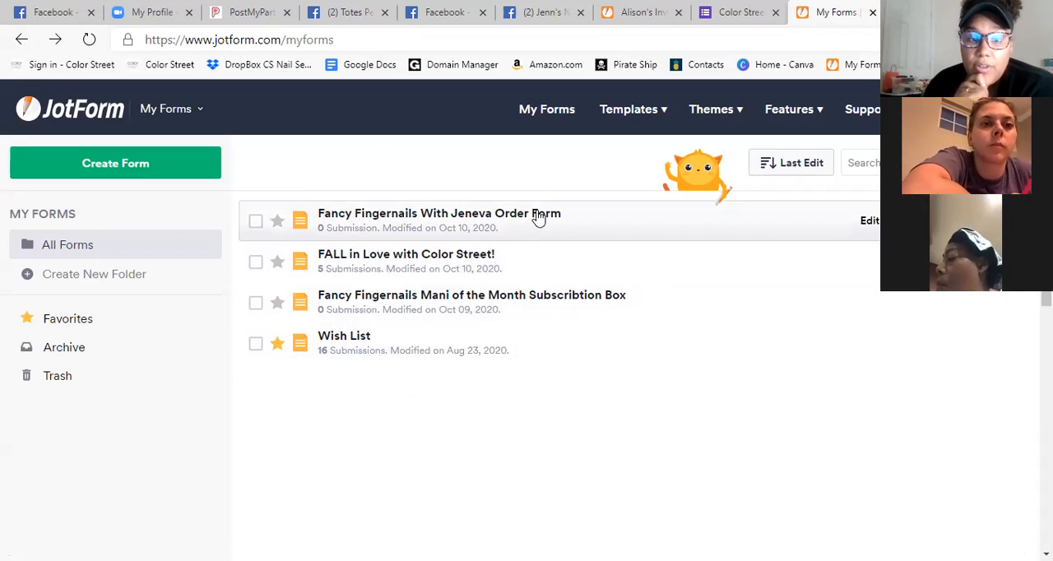
Open the Fancy Fingernails order form for editing and go to its NEW FALL Solids checklist.
click(567, 227)
click(870, 221)
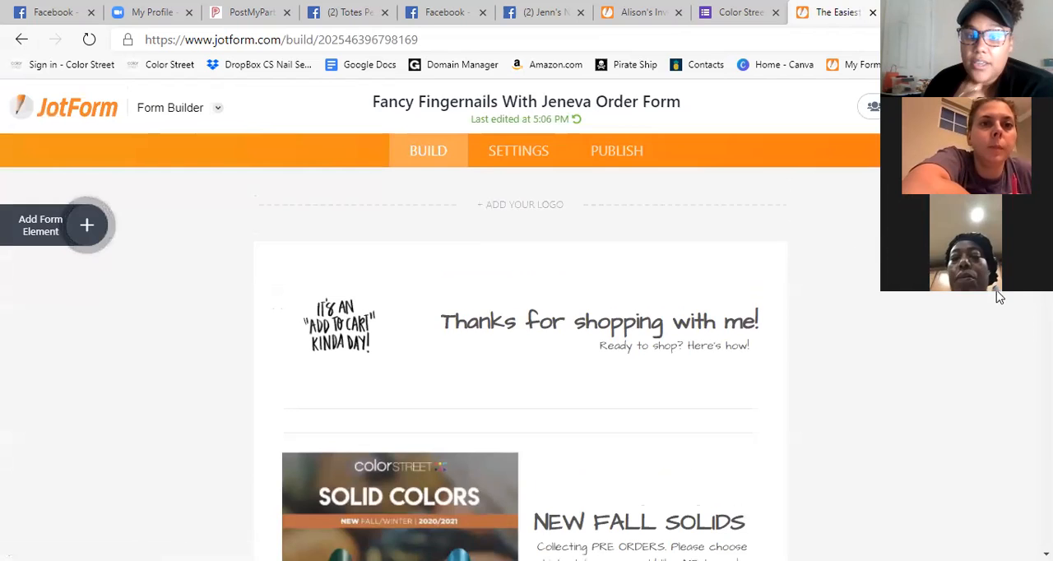
scroll(872, 296, down, 5)
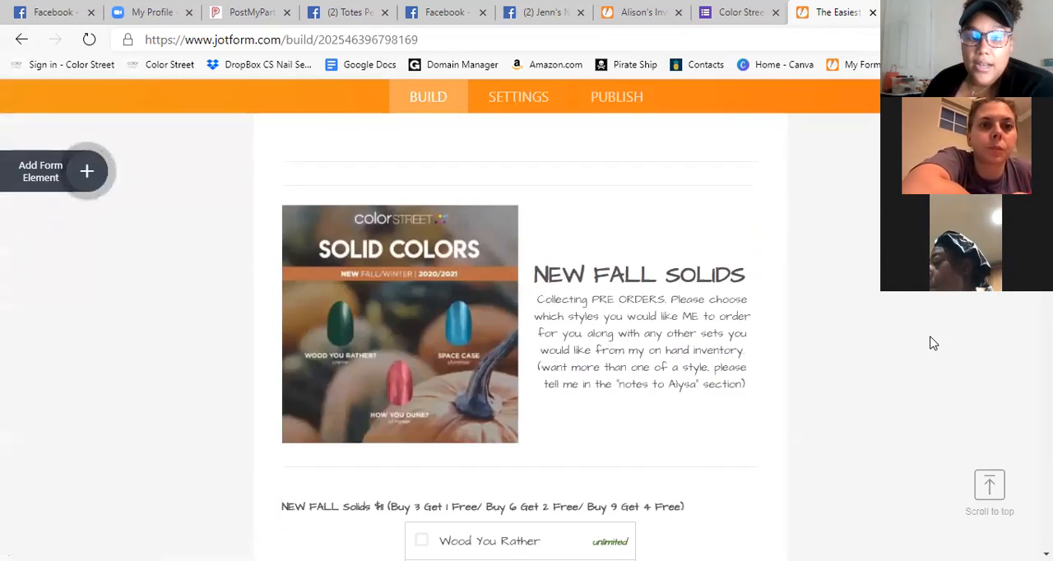
scroll(926, 337, down, 3)
scroll(547, 317, up, 2)
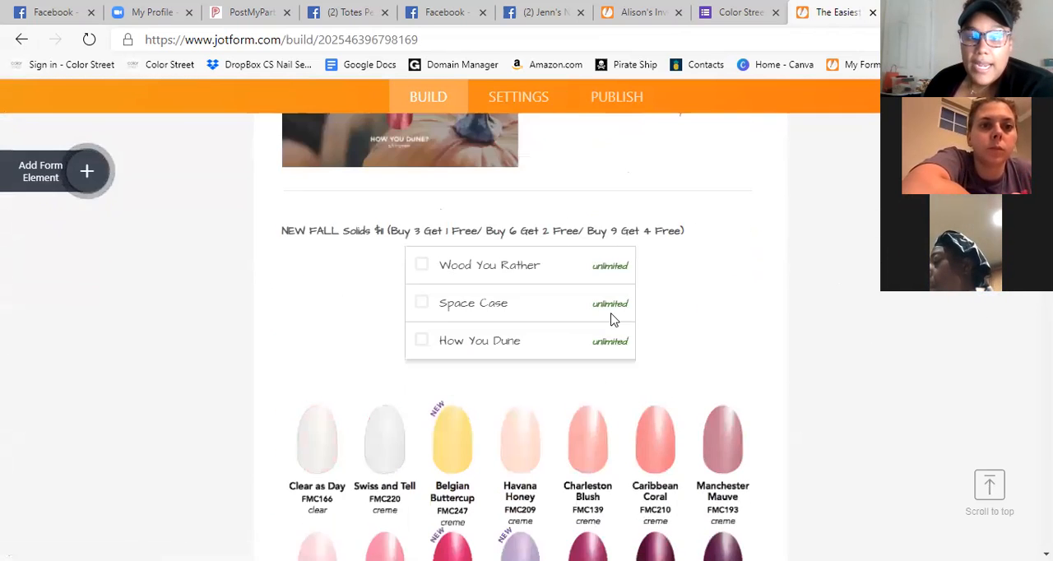
Examine the widget settings of the NEW FALL Solids checklist, including how its items and quantities are entered, and close them.
click(613, 272)
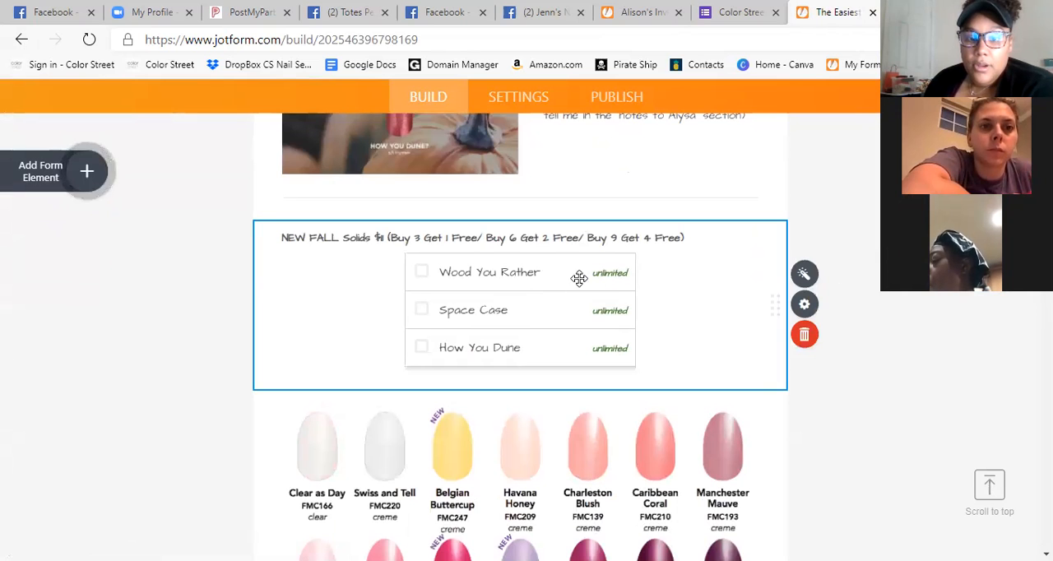
click(802, 275)
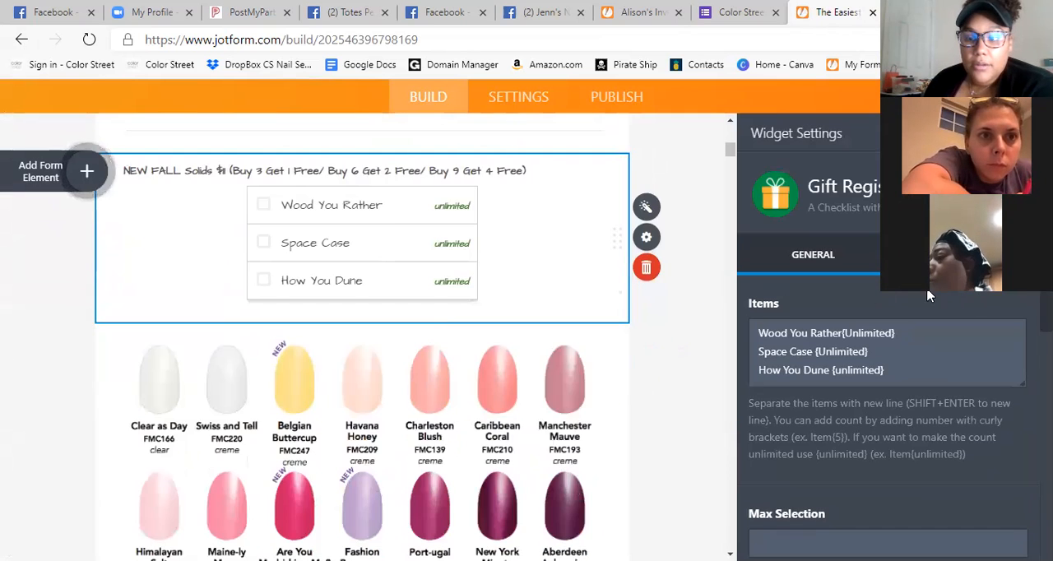
scroll(511, 267, up, 2)
scroll(532, 315, down, 1)
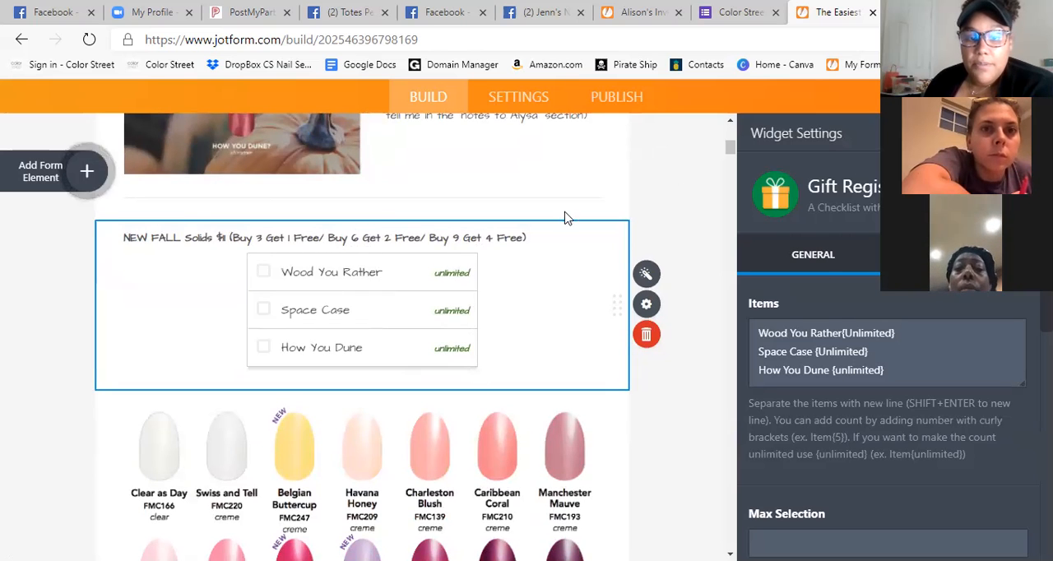
click(644, 315)
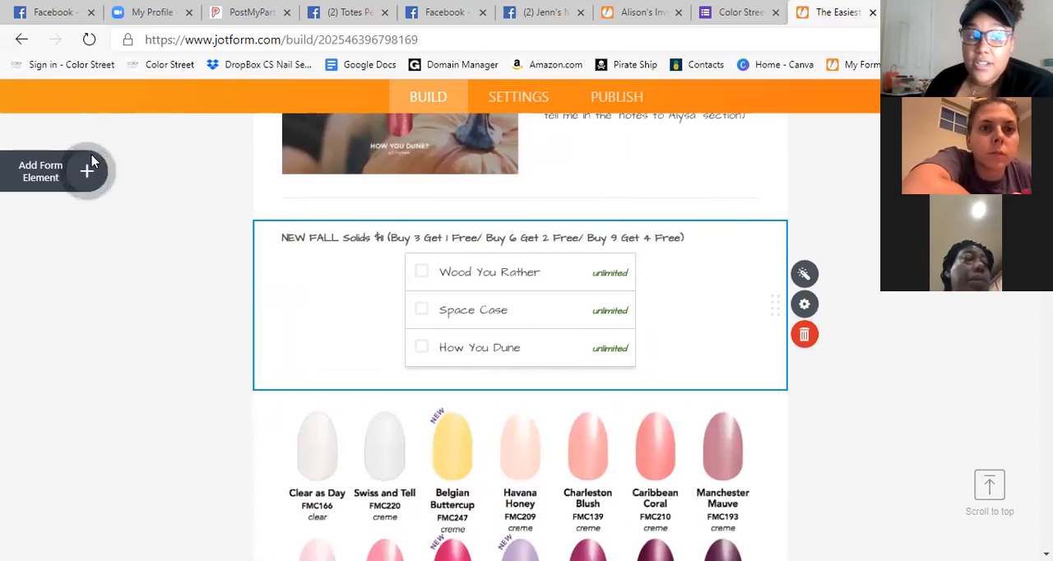
Open the form elements list and look through the basic elements that can be added to the order form.
click(74, 173)
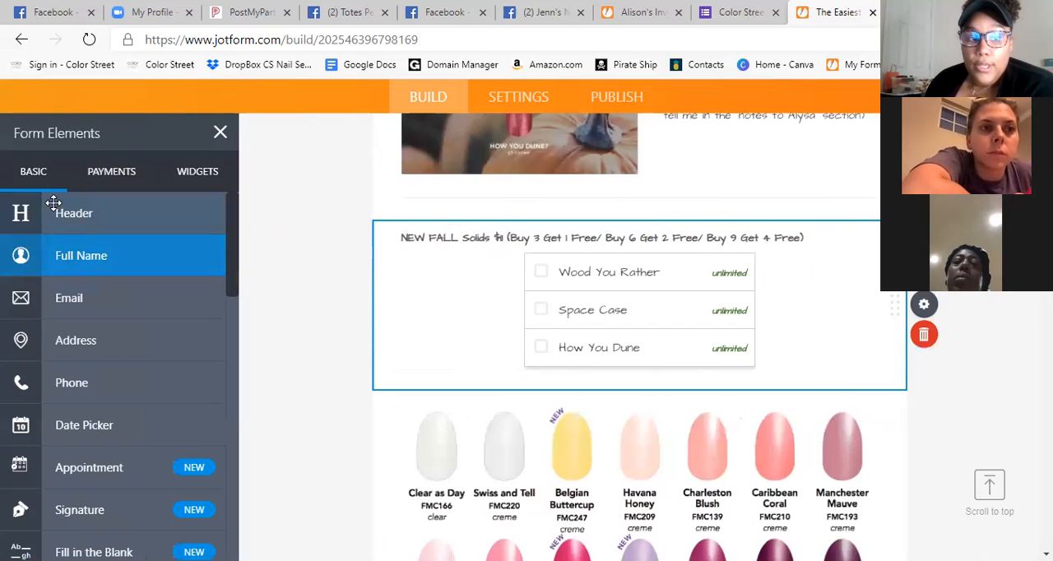
scroll(134, 287, down, 1)
scroll(113, 247, up, 1)
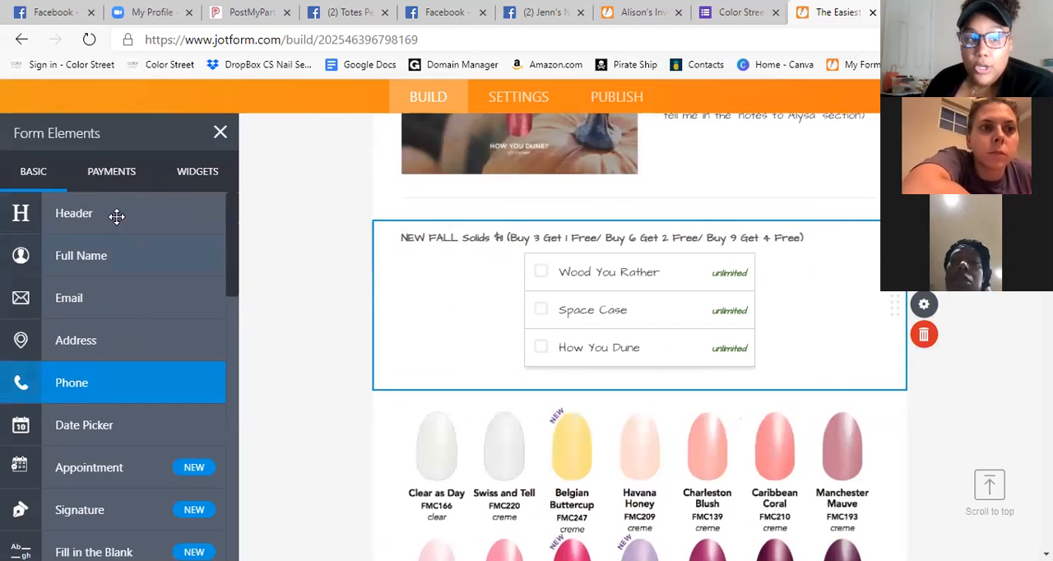
scroll(94, 423, down, 1)
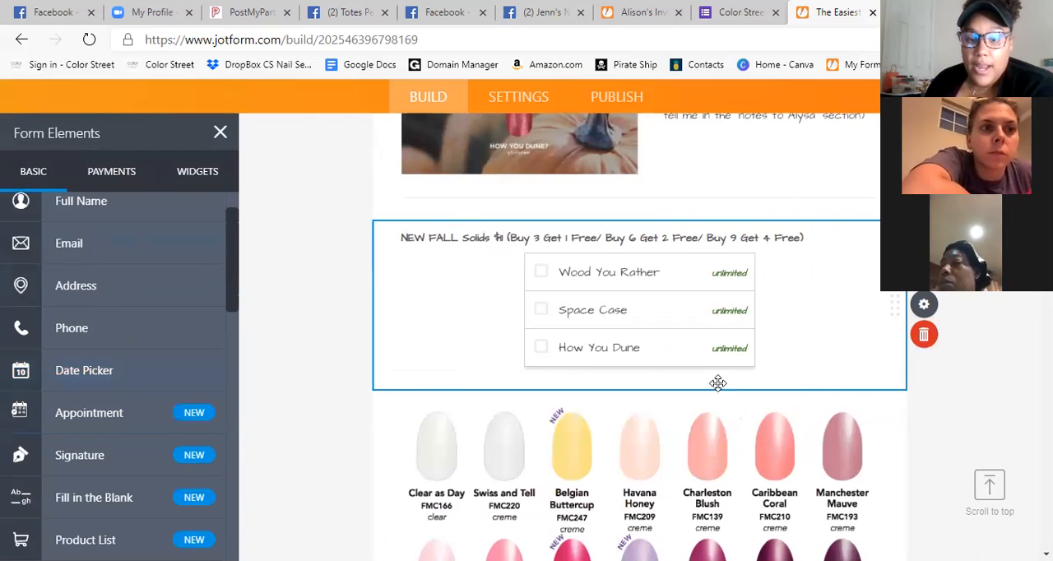
scroll(717, 381, down, 3)
scroll(680, 284, down, 3)
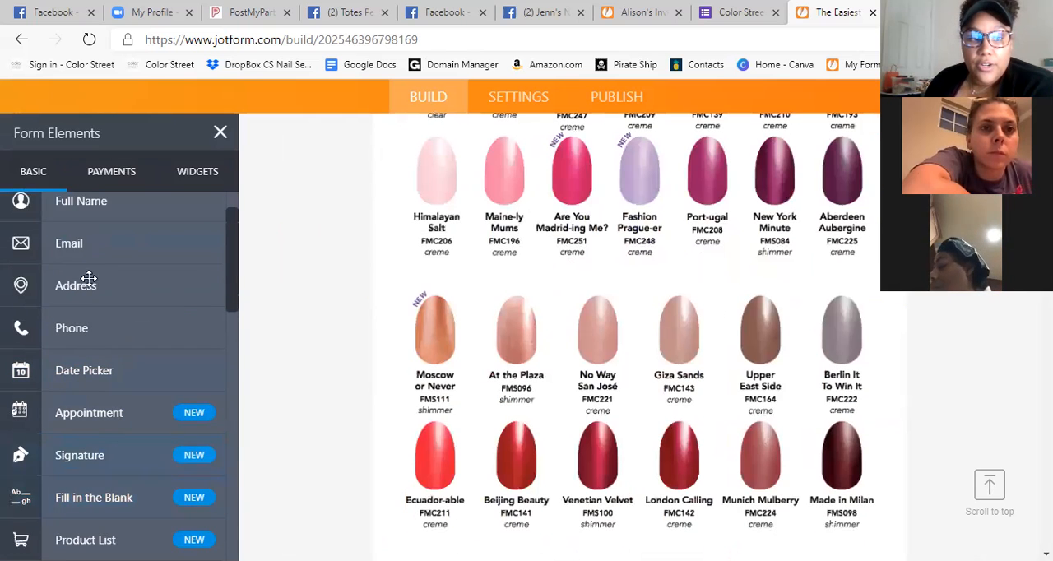
scroll(90, 284, up, 1)
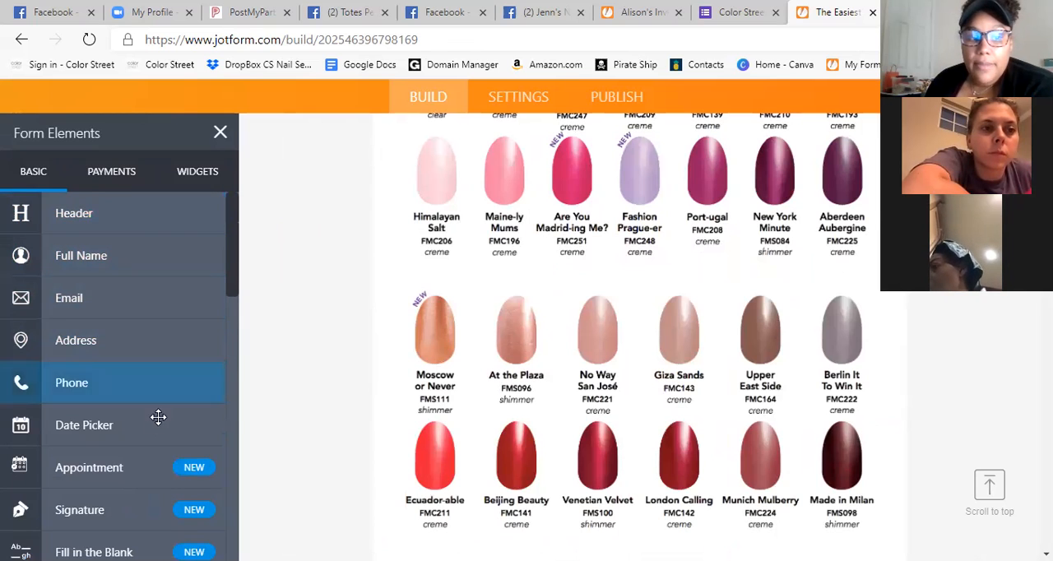
scroll(151, 432, down, 3)
scroll(133, 362, down, 5)
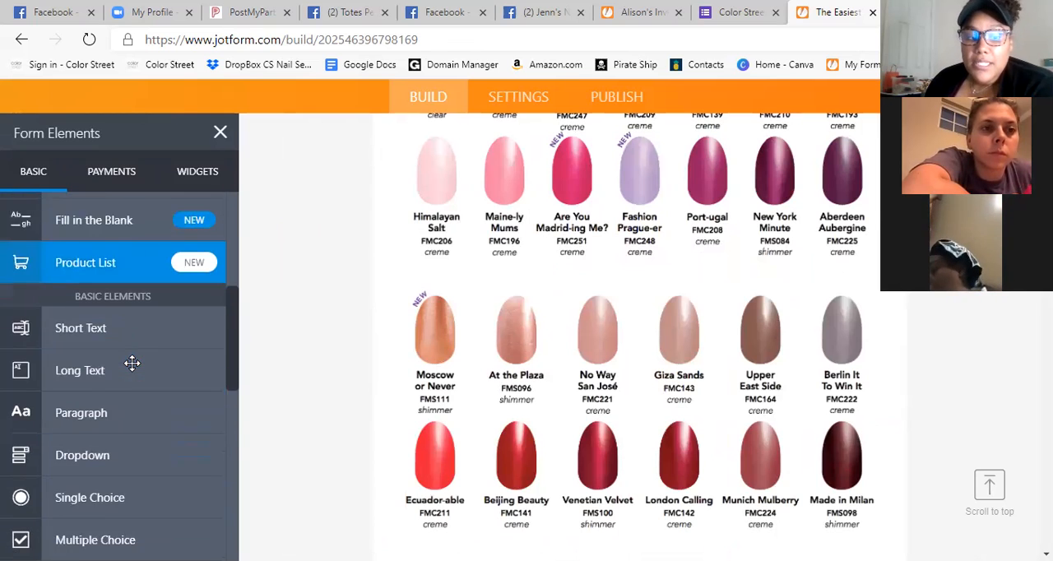
scroll(580, 226, down, 3)
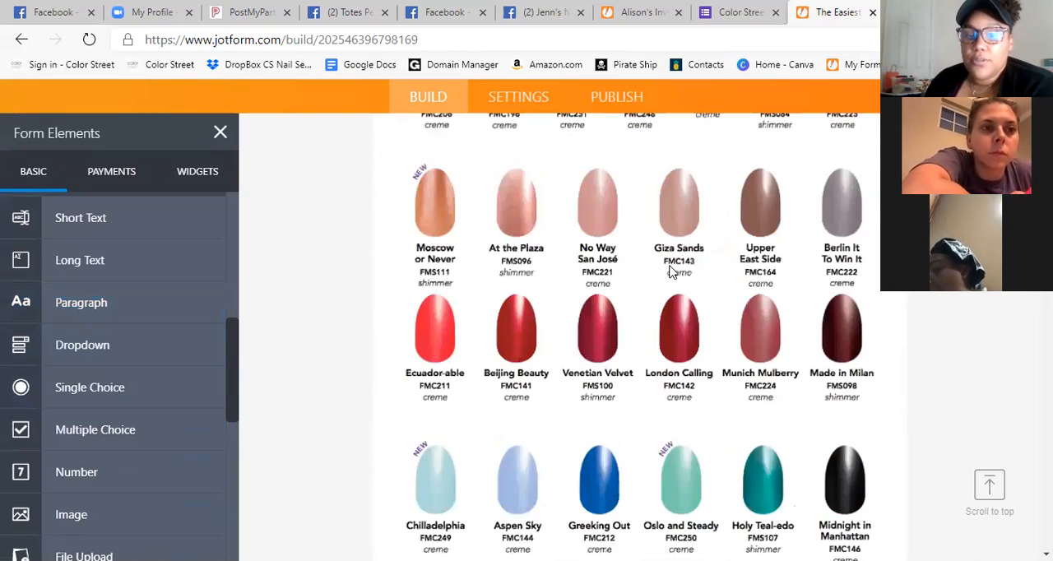
Examine the Solids checklist in the order form, checking the remaining quantities and the retiring colors.
scroll(624, 256, down, 5)
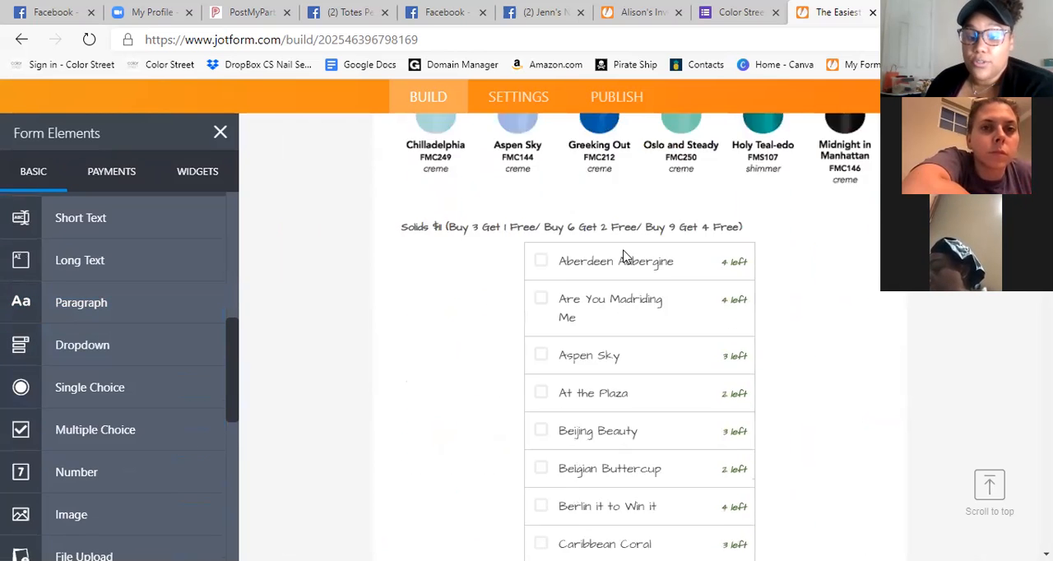
scroll(712, 350, down, 2)
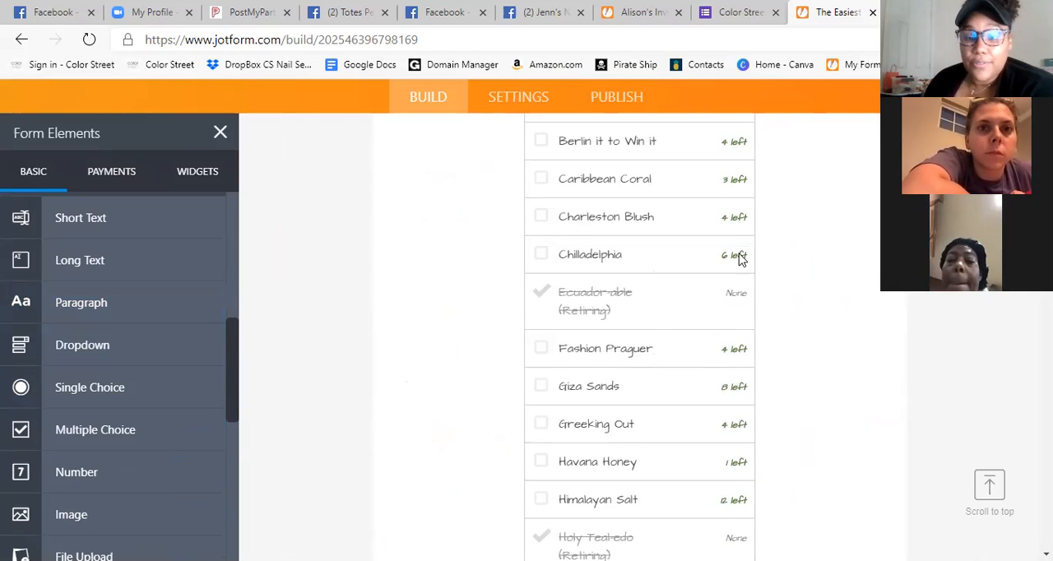
scroll(764, 329, down, 4)
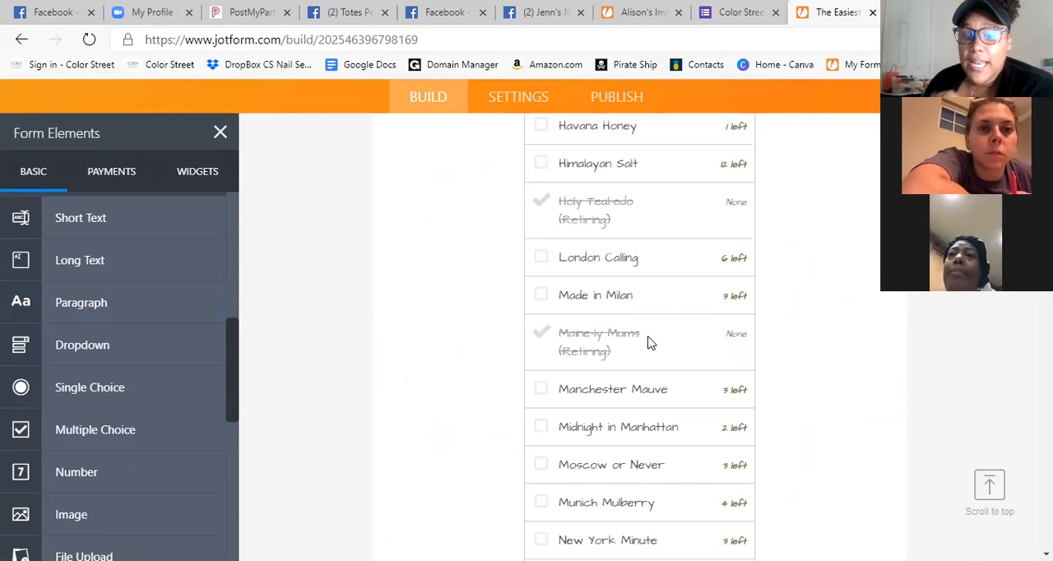
scroll(648, 343, down, 15)
scroll(650, 331, down, 11)
scroll(760, 349, up, 6)
scroll(761, 378, up, 20)
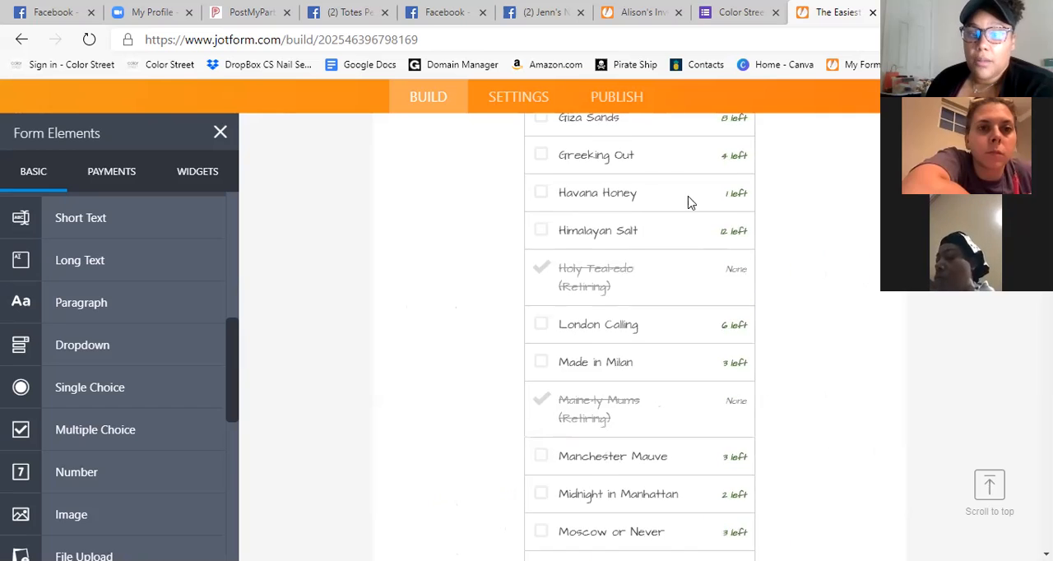
scroll(732, 219, up, 1)
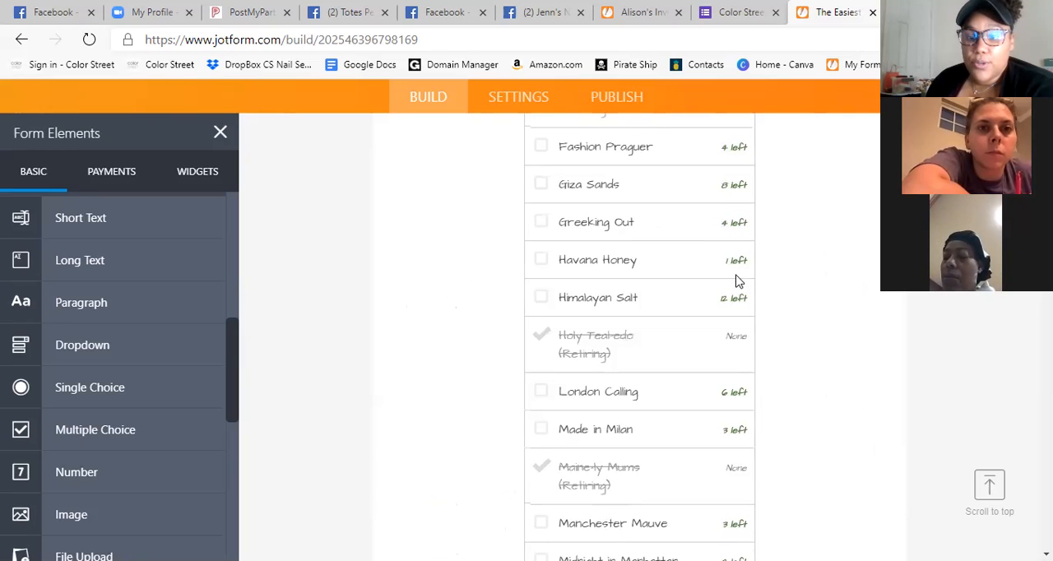
scroll(770, 289, down, 15)
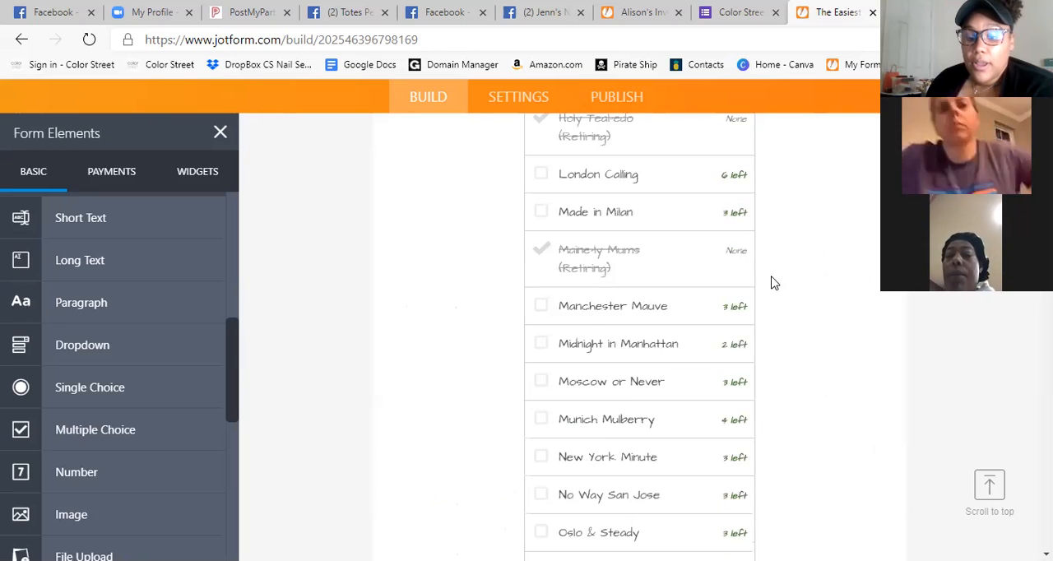
Delete the thank-you photo image above the Submit for Invoice button at the end of the order form.
scroll(639, 337, down, 20)
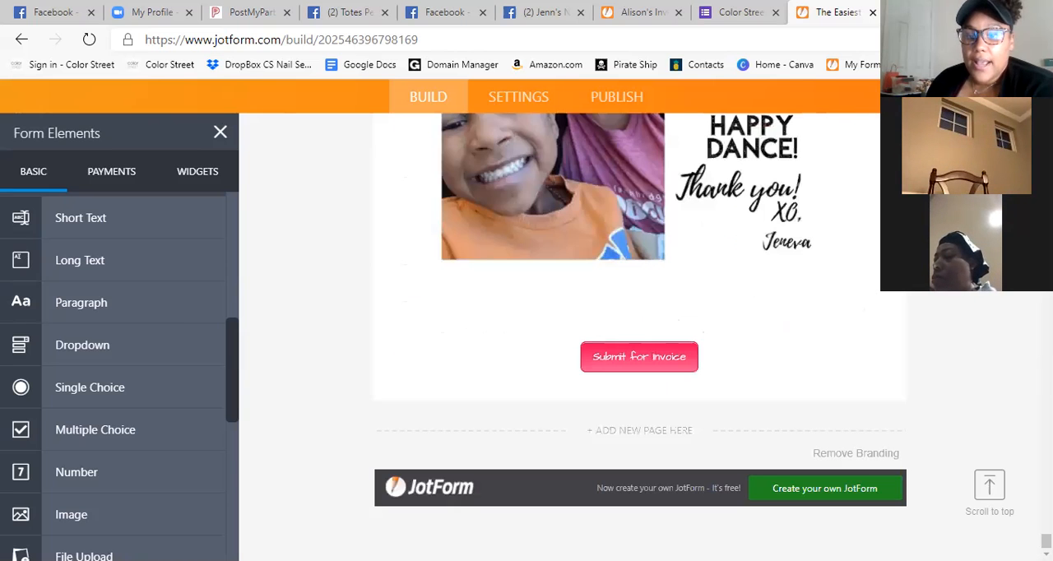
scroll(837, 271, up, 4)
click(729, 294)
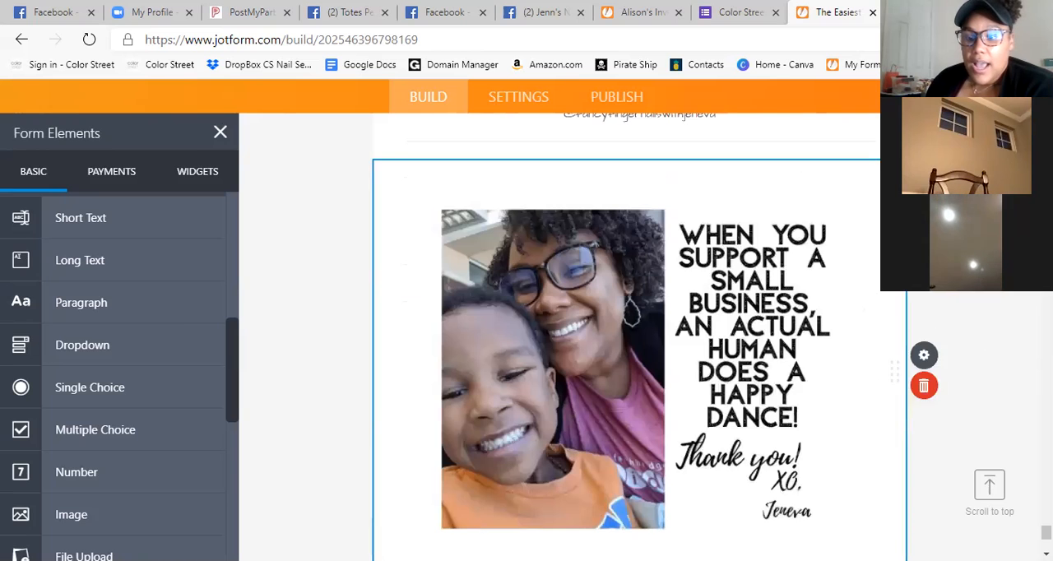
scroll(707, 313, down, 2)
scroll(696, 343, up, 1)
scroll(893, 359, down, 2)
scroll(926, 359, up, 1)
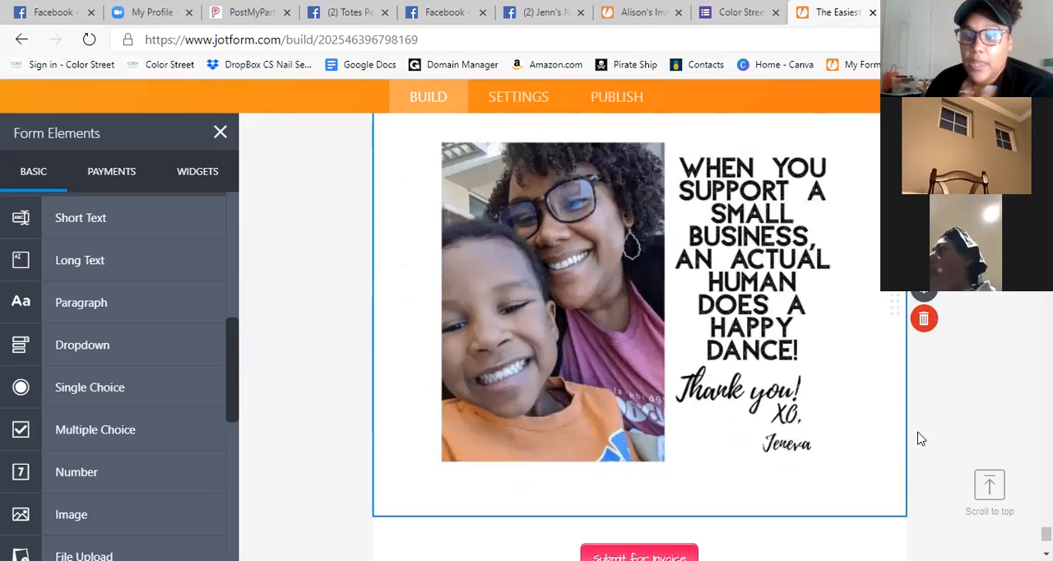
click(924, 318)
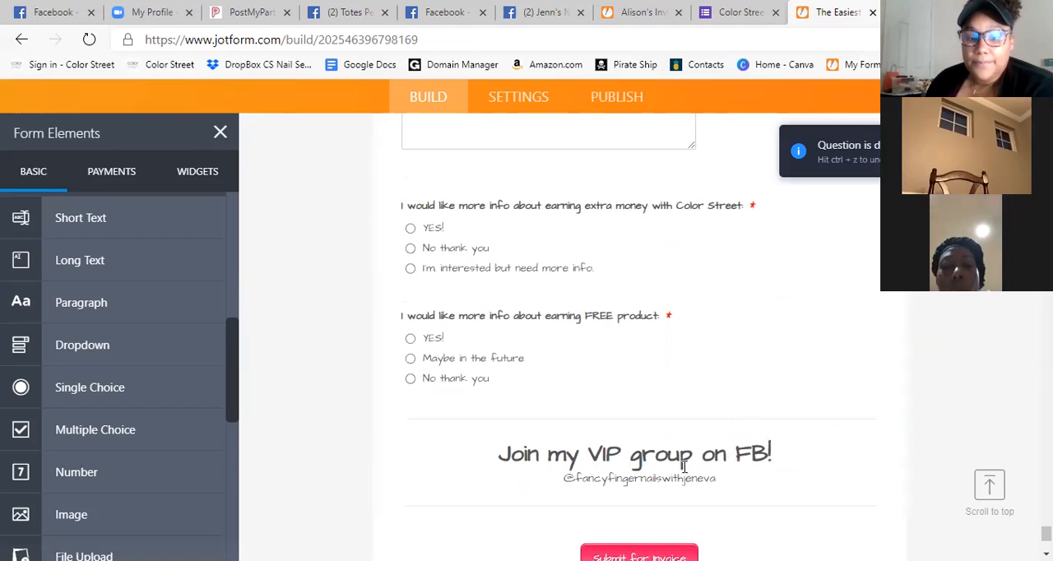
Add an Image element between the Join my VIP group heading and the Submit for Invoice button.
scroll(818, 373, down, 3)
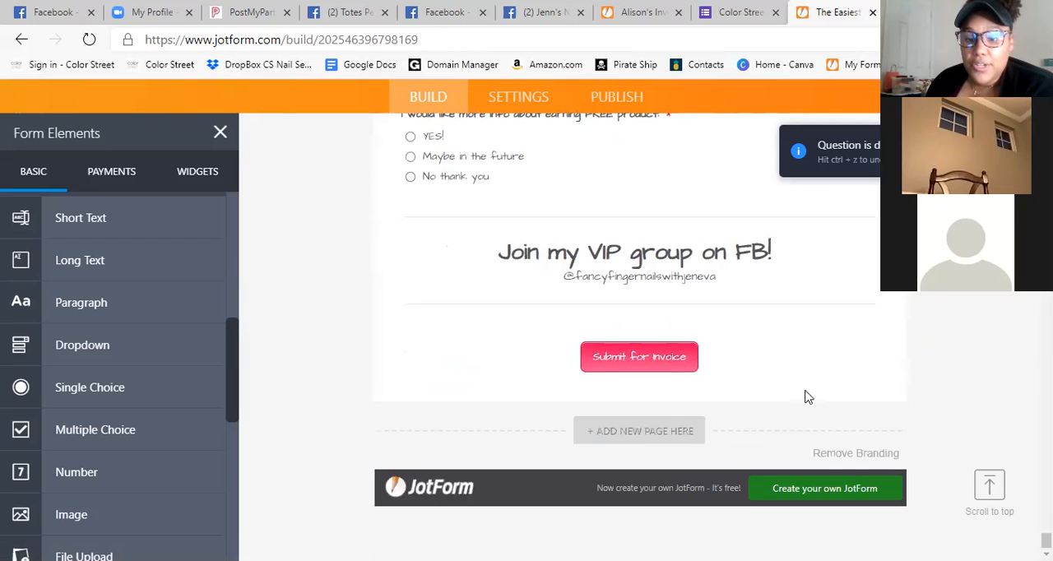
scroll(132, 392, down, 4)
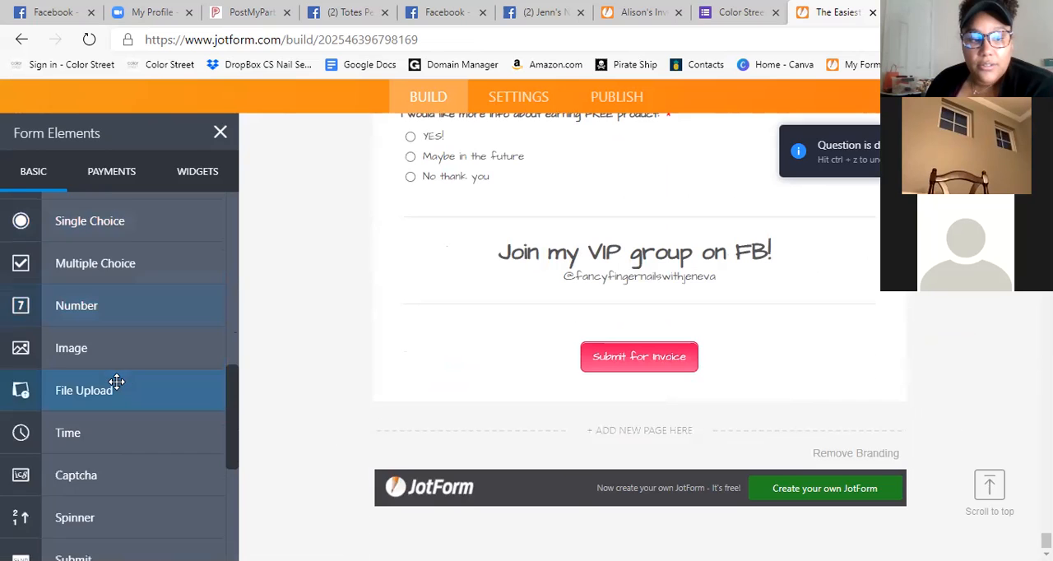
scroll(130, 391, down, 3)
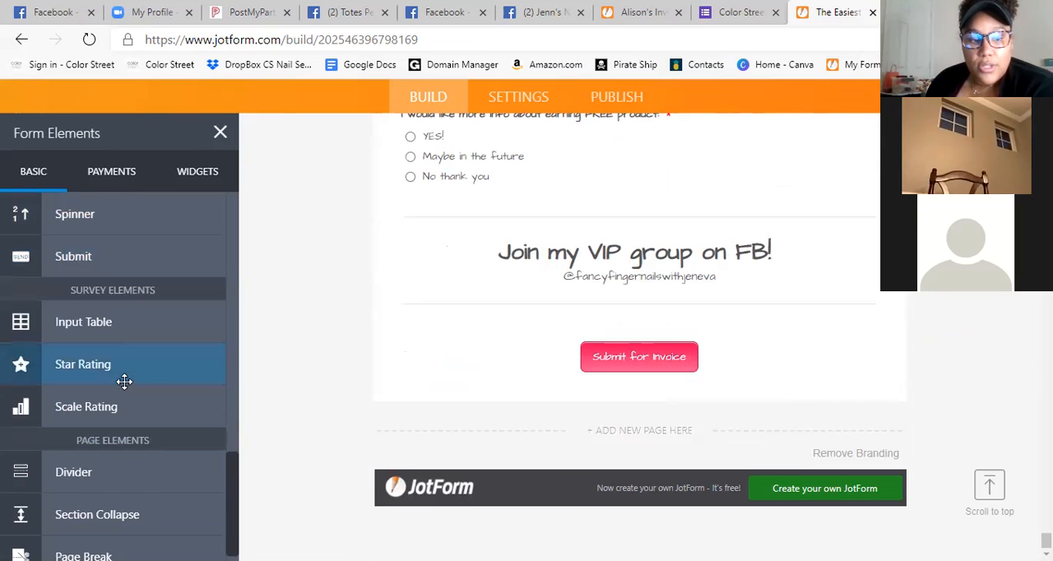
scroll(75, 463, up, 2)
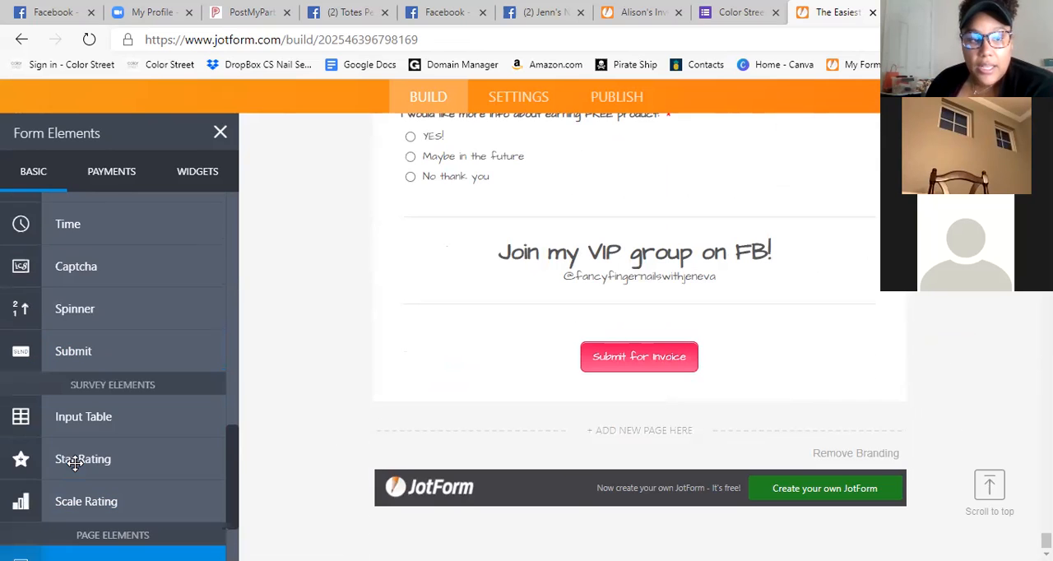
scroll(77, 463, down, 2)
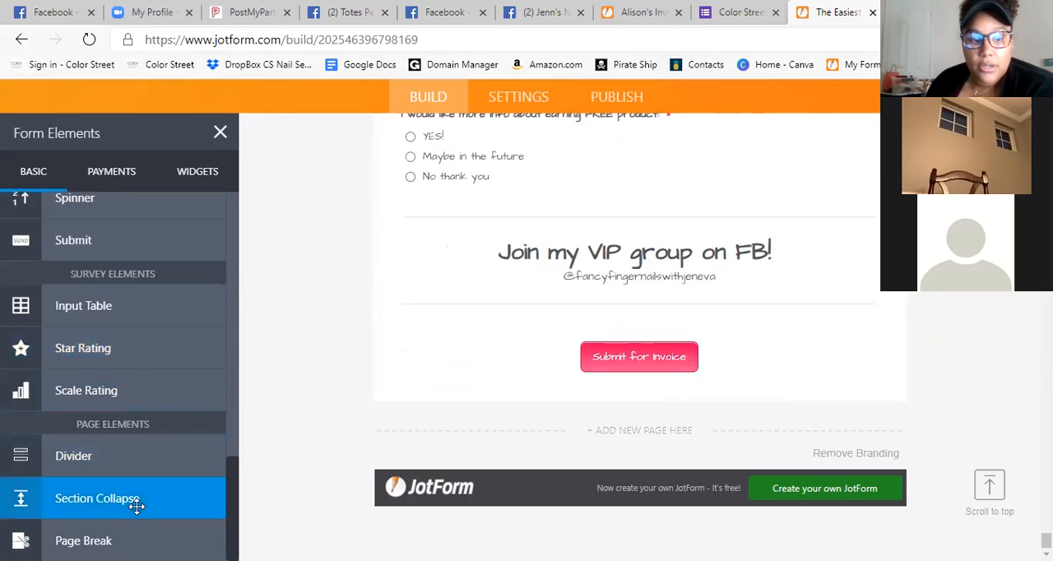
scroll(74, 460, up, 6)
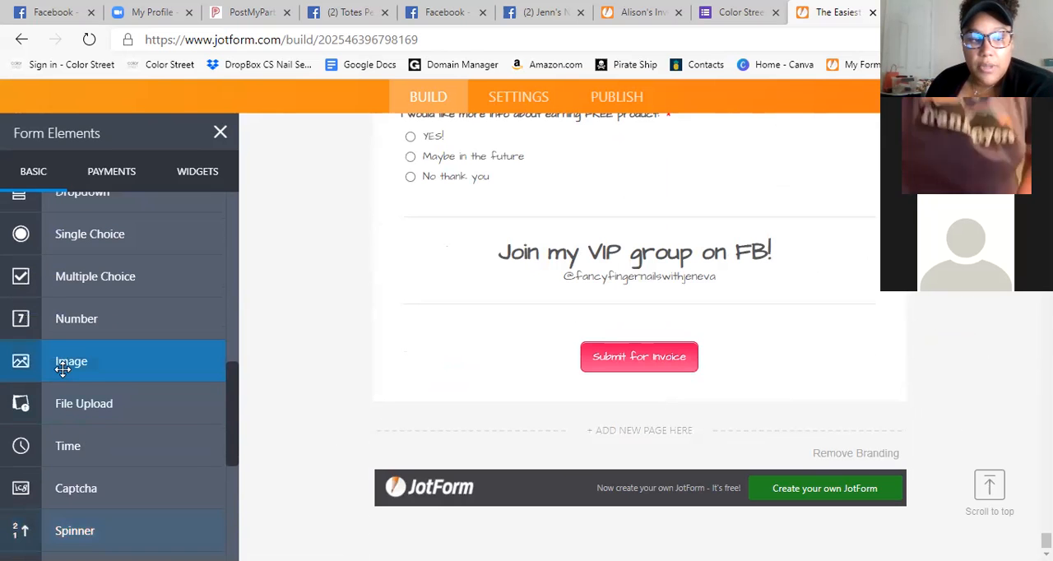
click(62, 369)
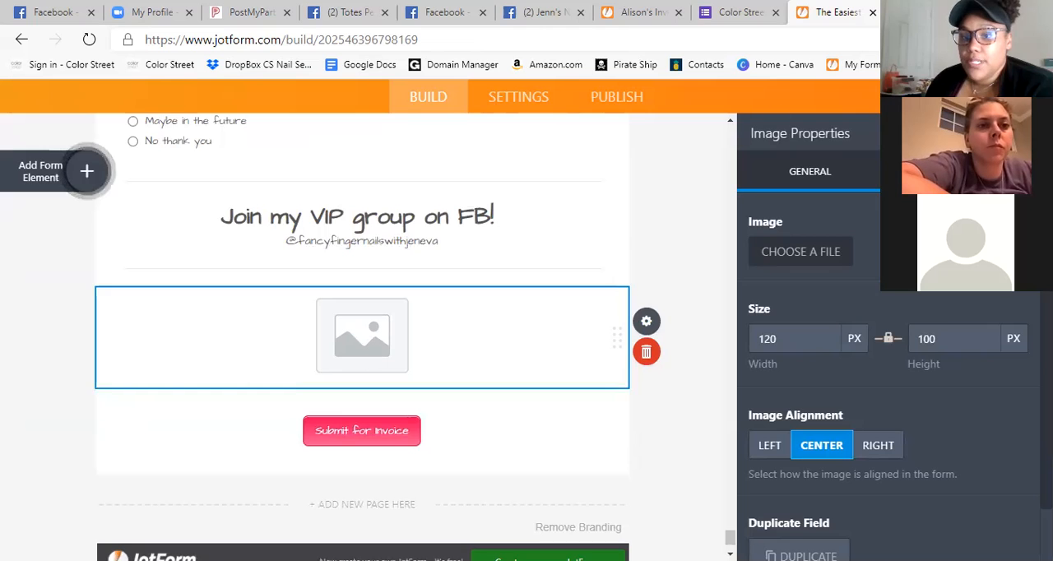
Upload the Stylist announcement (10) picture from Downloads into the new image element and close its properties.
click(800, 261)
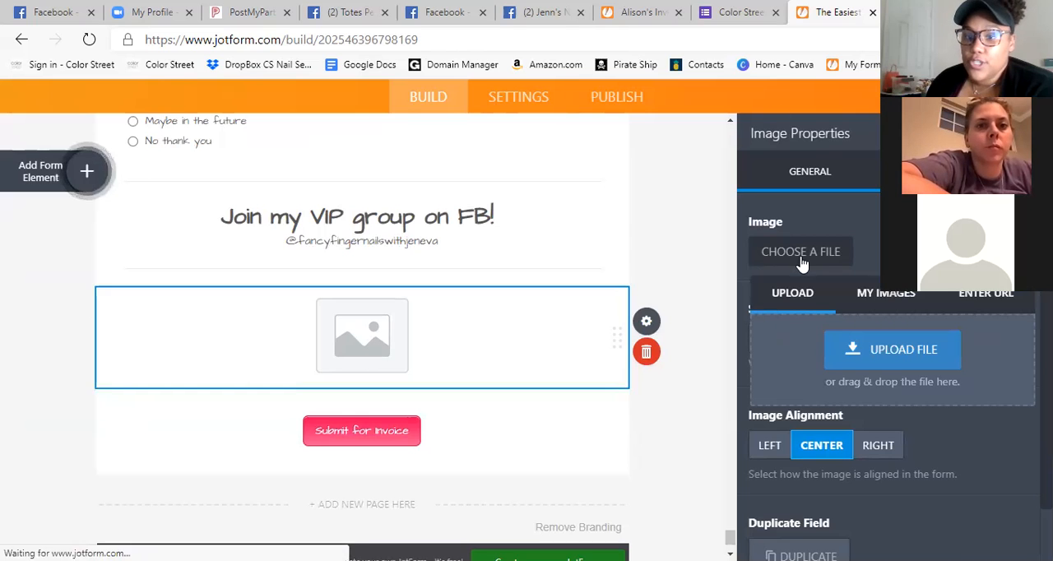
click(905, 351)
scroll(387, 200, down, 3)
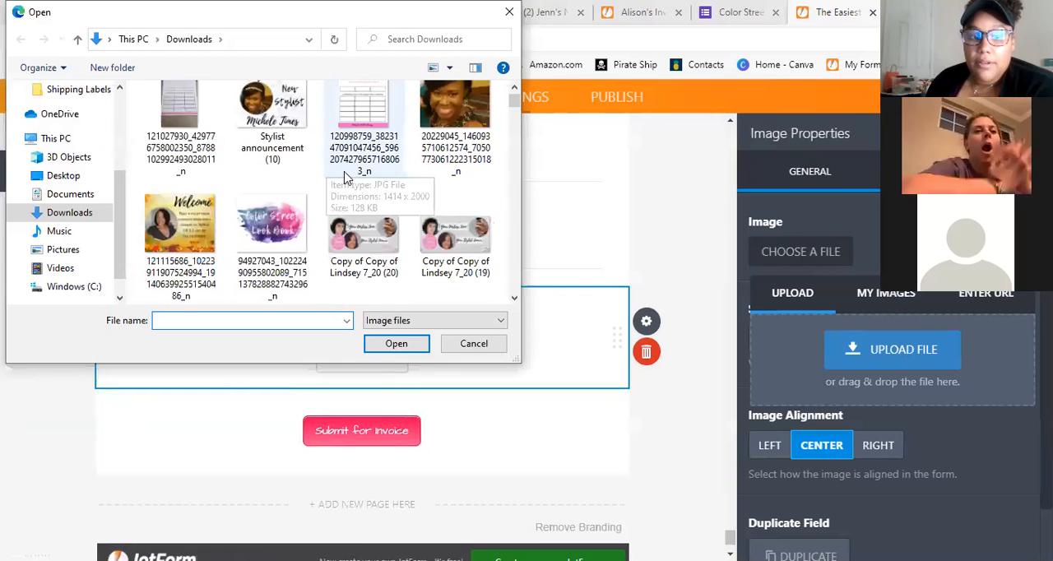
scroll(387, 204, up, 3)
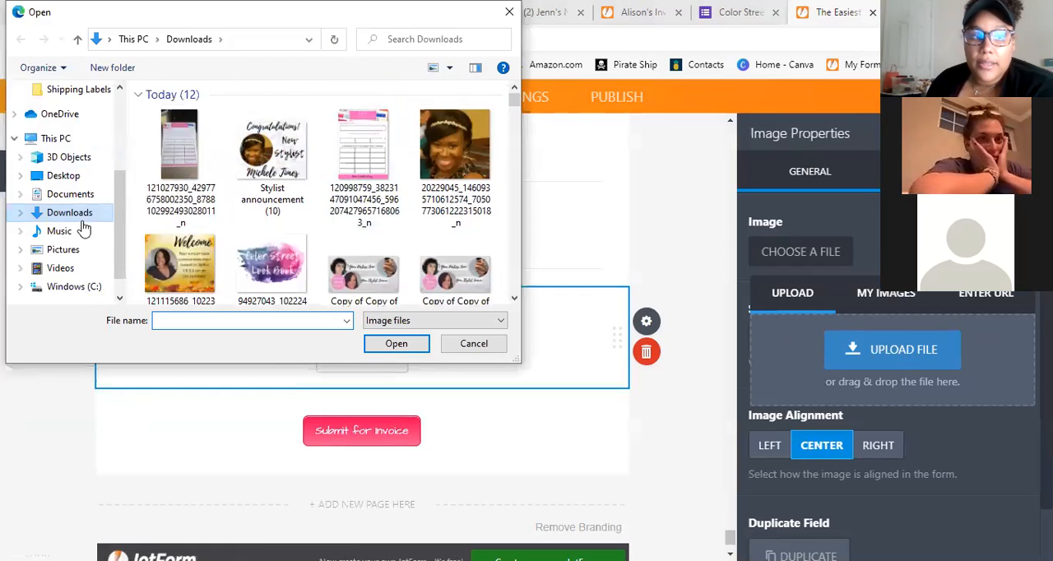
scroll(83, 222, up, 1)
scroll(406, 208, down, 3)
scroll(395, 202, up, 3)
scroll(395, 201, down, 3)
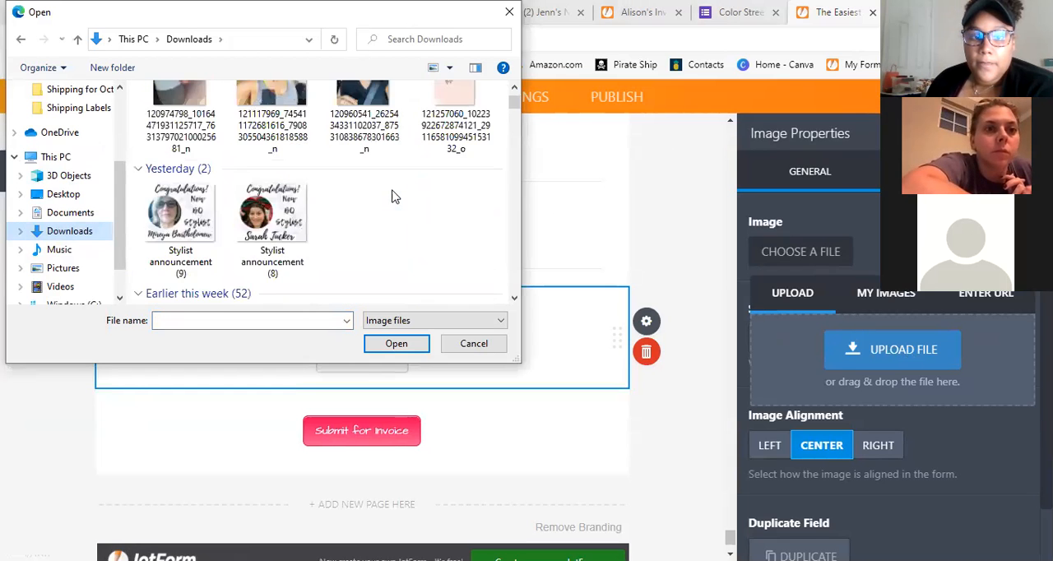
scroll(393, 195, up, 3)
scroll(395, 202, up, 3)
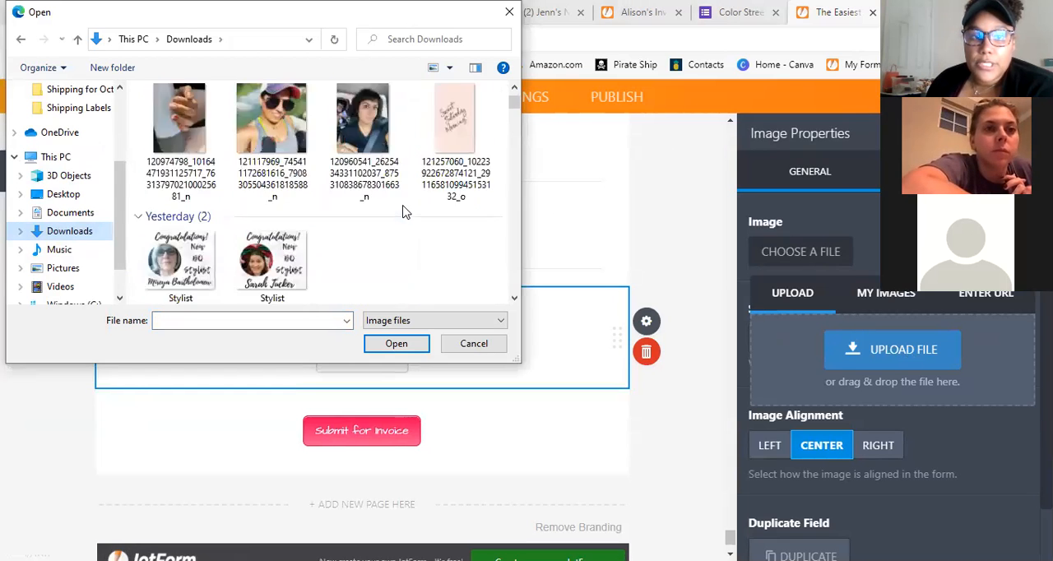
scroll(399, 204, down, 4)
scroll(400, 204, down, 6)
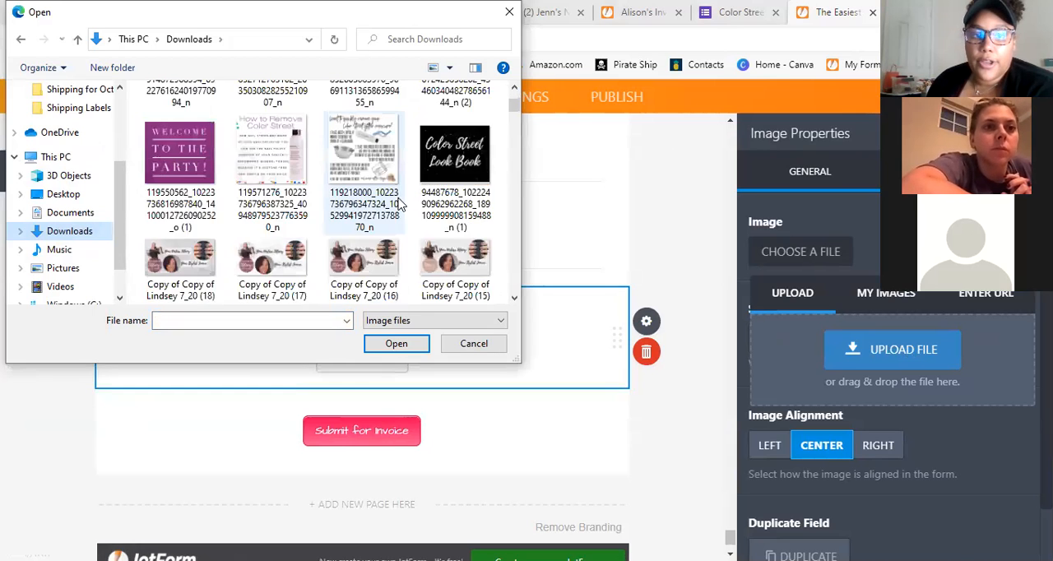
scroll(399, 204, down, 2)
scroll(403, 208, up, 10)
double_click(255, 148)
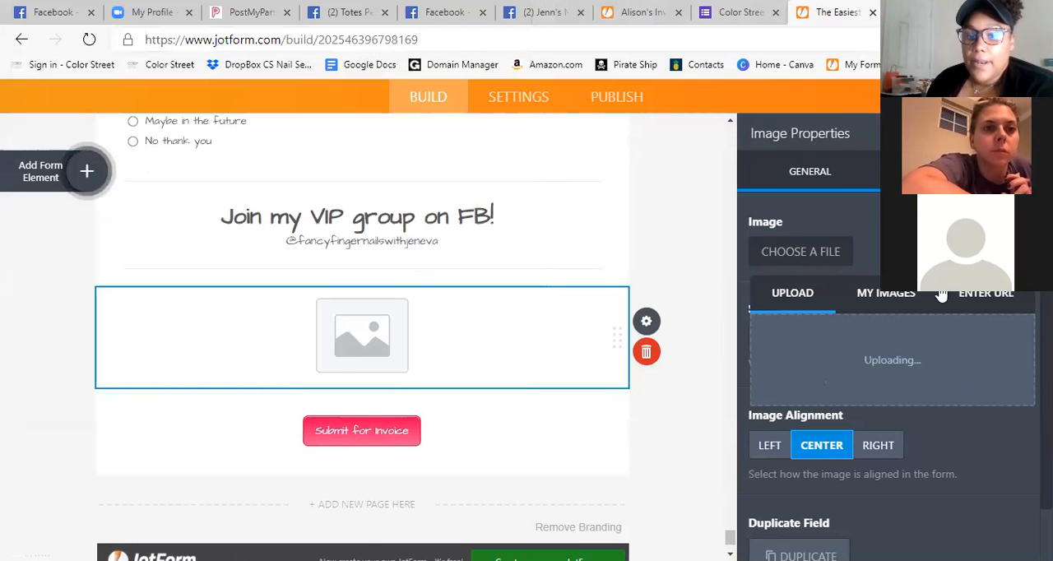
scroll(362, 214, down, 2)
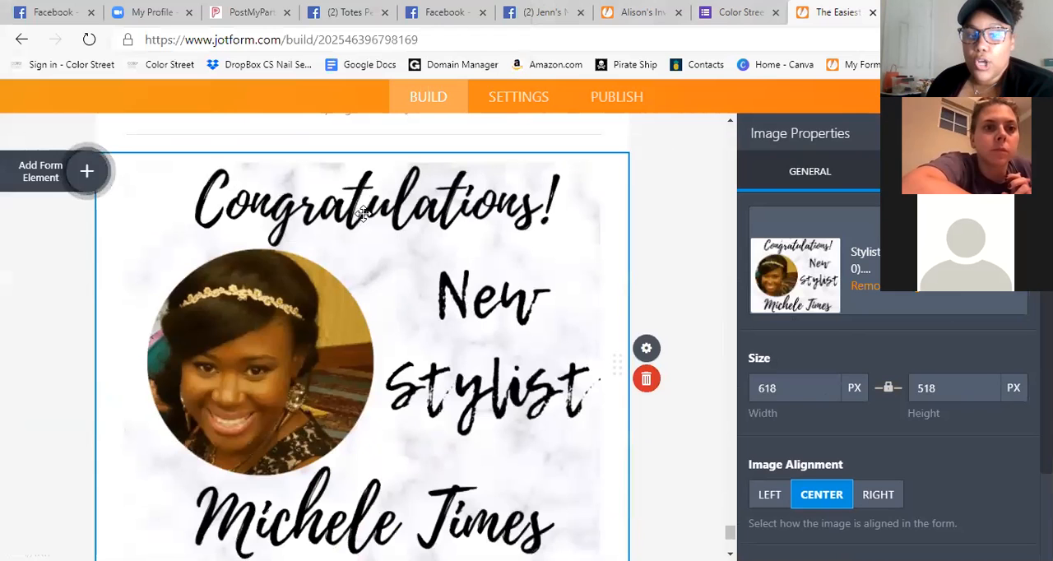
scroll(302, 398, down, 3)
scroll(303, 398, up, 3)
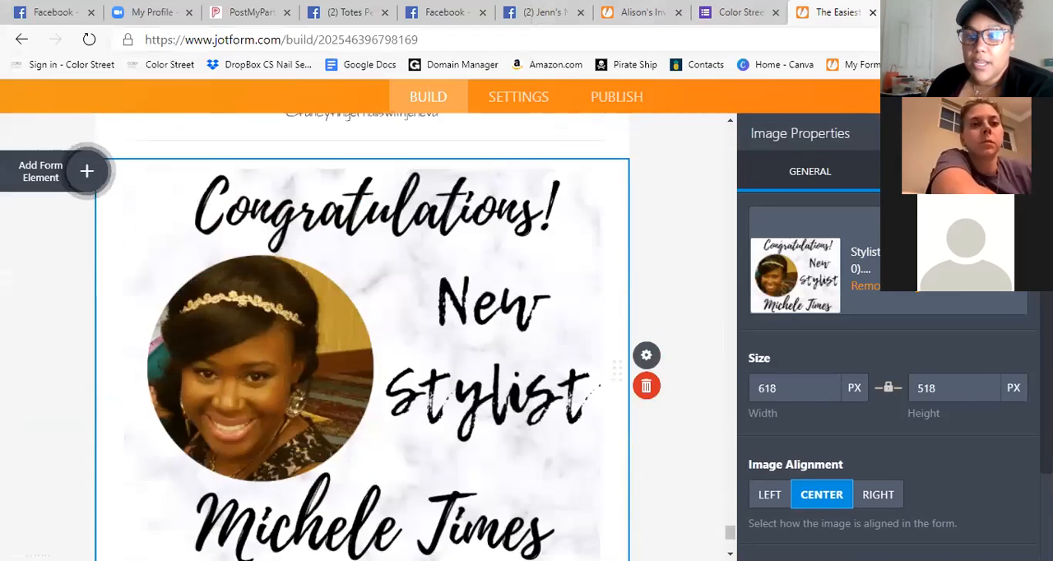
click(642, 317)
scroll(522, 277, up, 3)
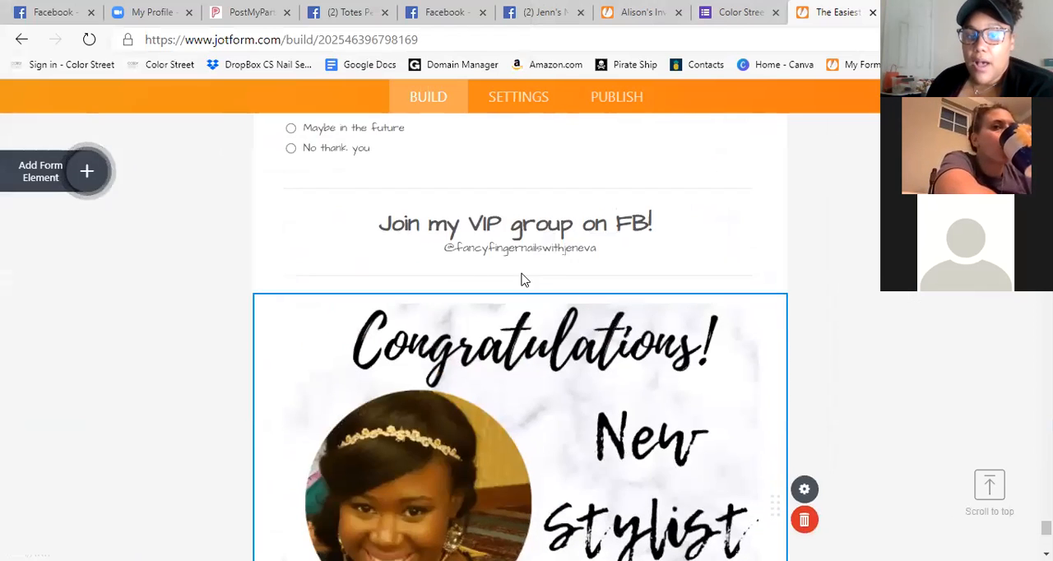
Add a Short Text question directly below the Join my VIP group heading, and delete it.
click(680, 280)
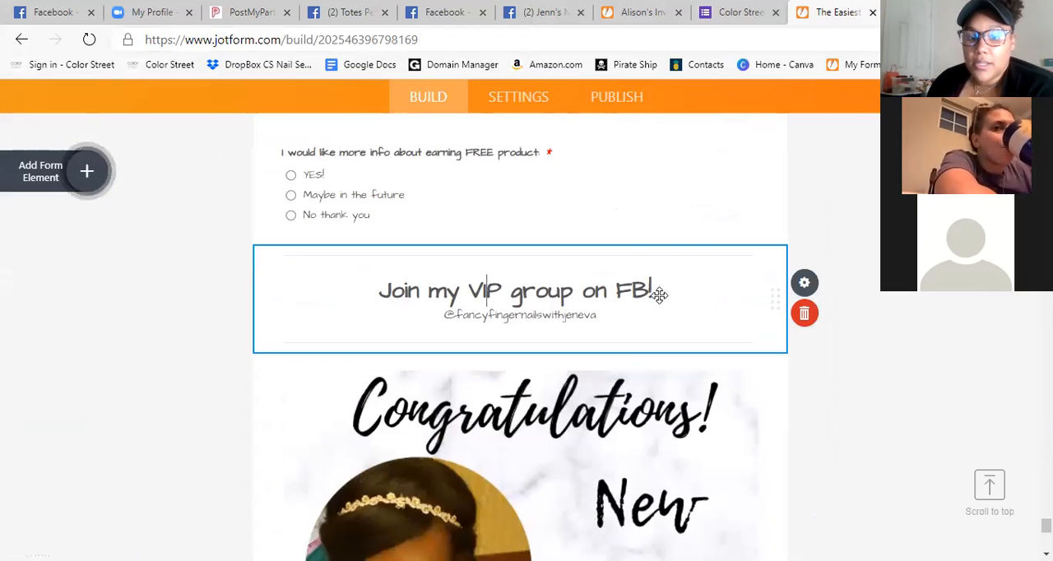
click(87, 170)
scroll(89, 331, up, 3)
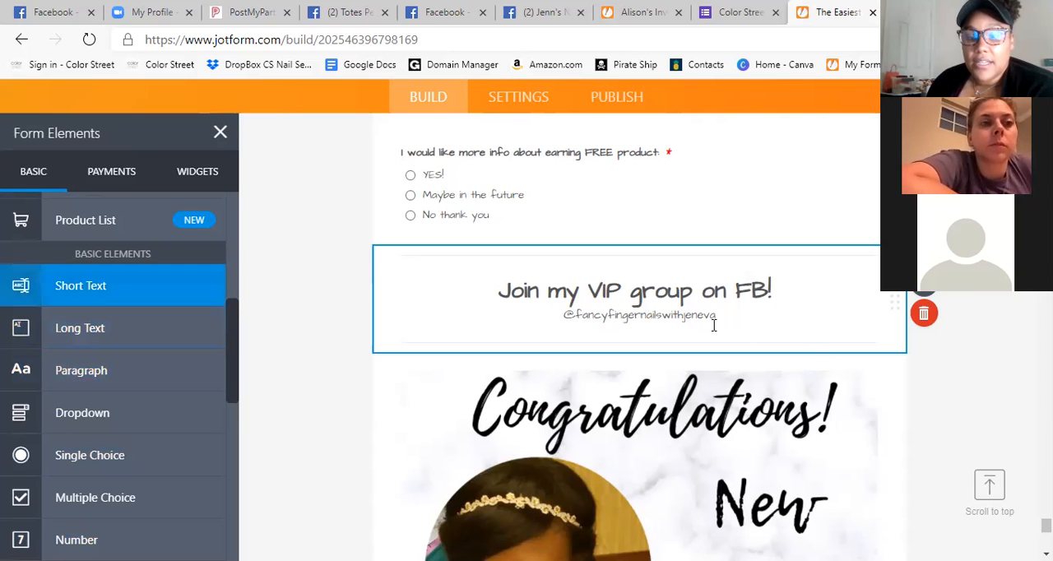
click(99, 293)
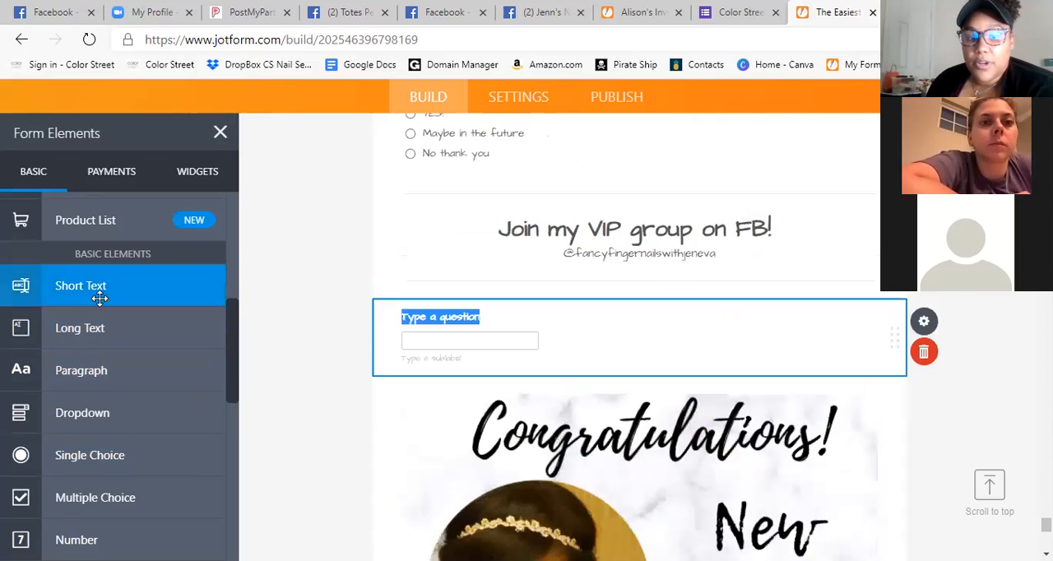
click(470, 338)
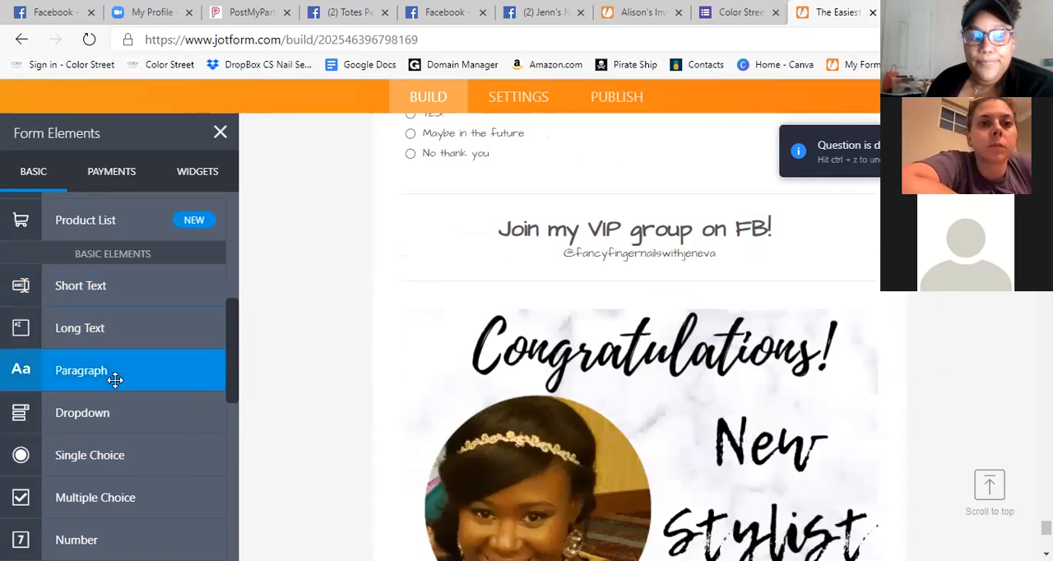
Add a Paragraph element above the Submit for Invoice button and open its text editor, leaving the text blank.
scroll(113, 362, down, 1)
scroll(111, 329, up, 1)
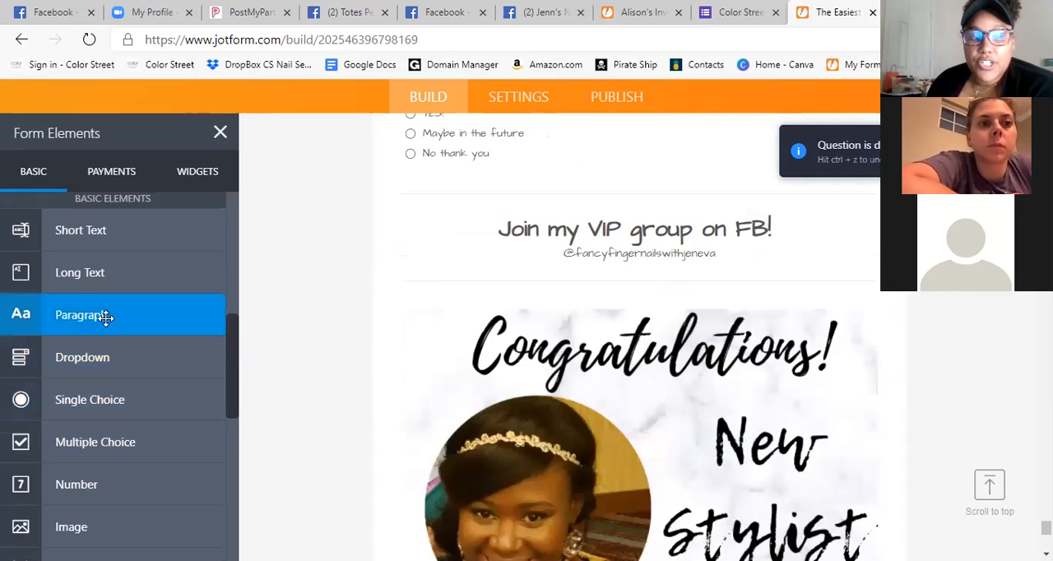
click(105, 318)
click(509, 338)
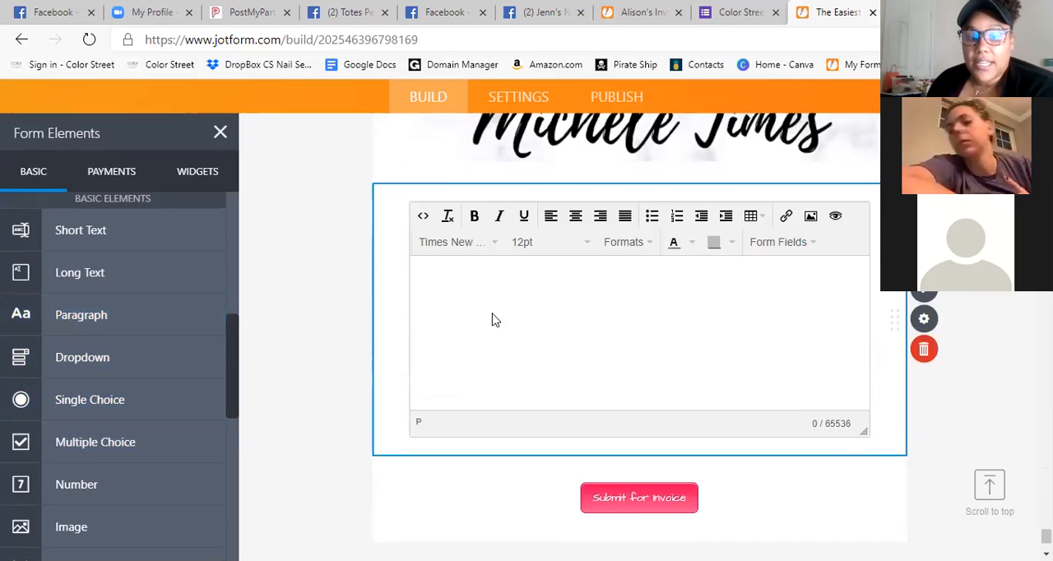
scroll(589, 332, up, 10)
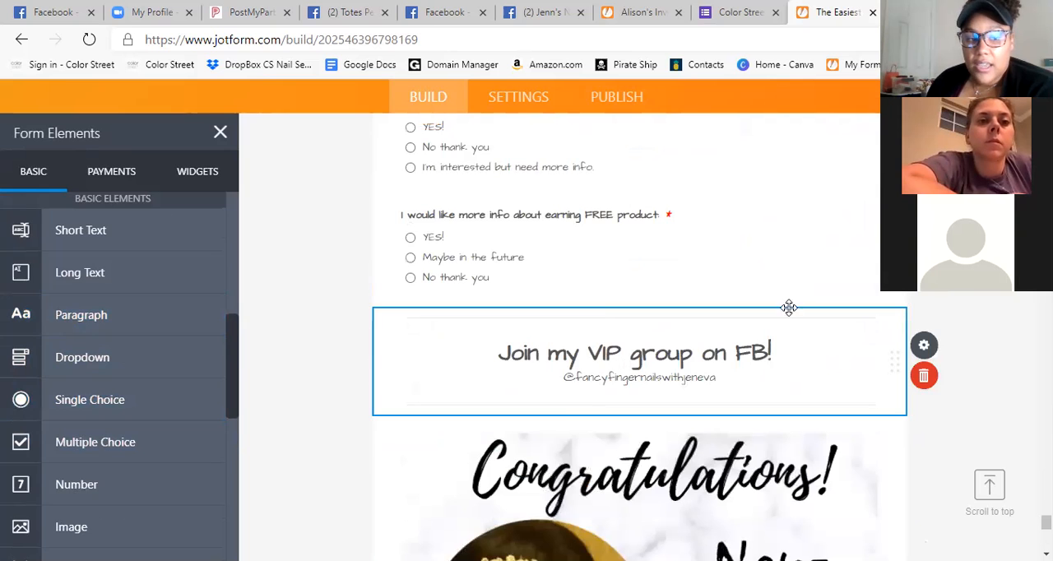
scroll(546, 341, down, 5)
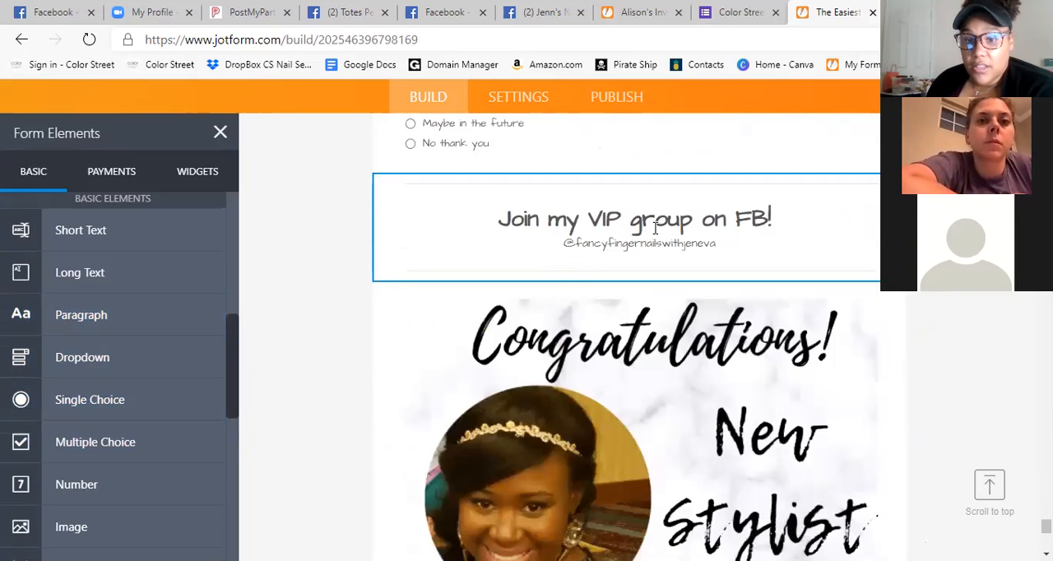
scroll(588, 238, up, 3)
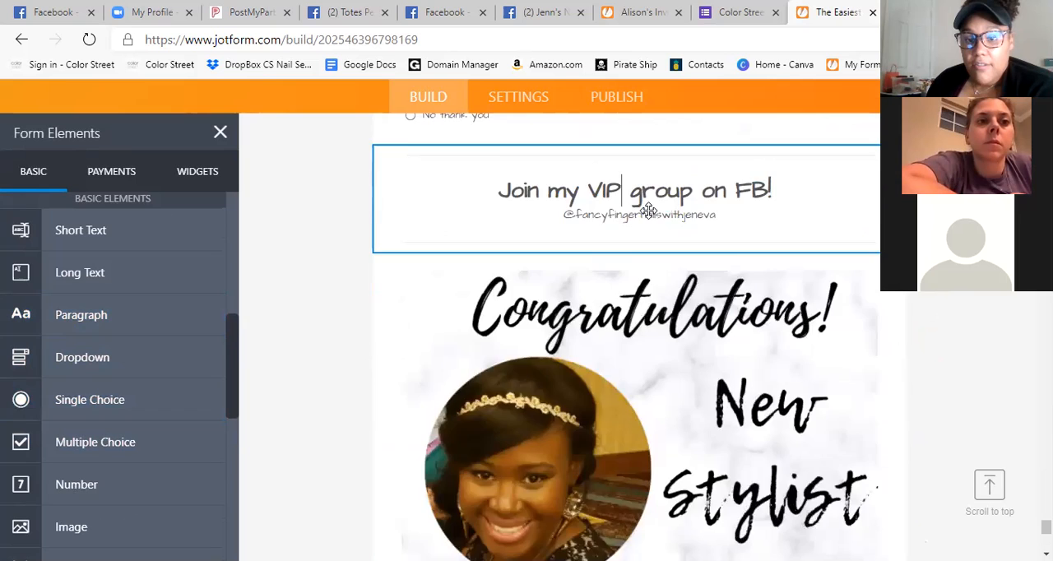
scroll(767, 280, down, 10)
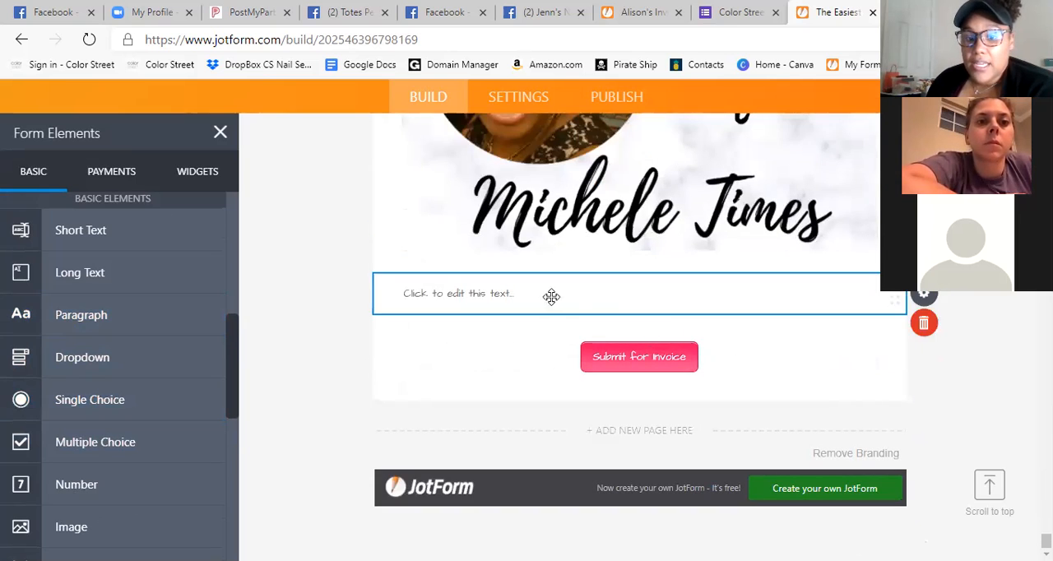
Delete the empty paragraph and the new stylist announcement image above the Submit for Invoice button.
click(922, 323)
scroll(869, 351, up, 2)
scroll(865, 332, down, 2)
click(832, 301)
scroll(924, 353, up, 1)
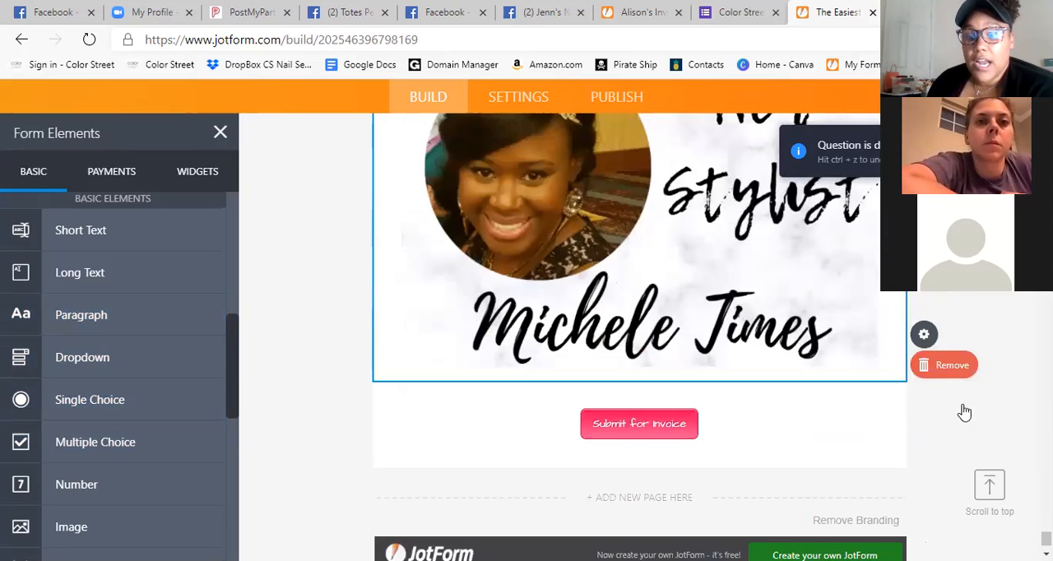
click(937, 364)
Locate the Stylist Lab inventory checklist above the Made in USA banner and open its question properties.
scroll(878, 376, up, 2)
scroll(888, 374, up, 8)
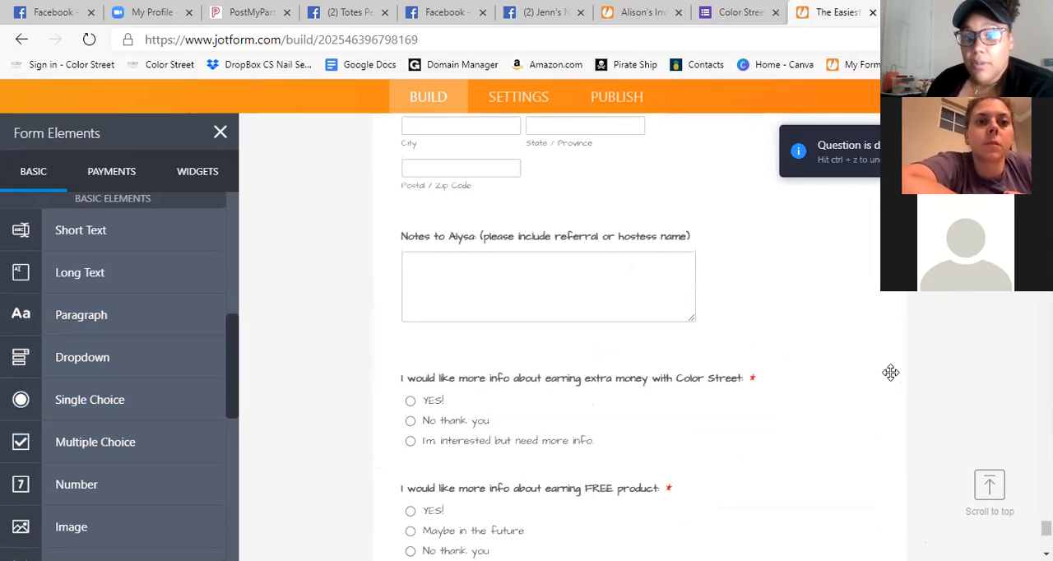
scroll(848, 328, up, 2)
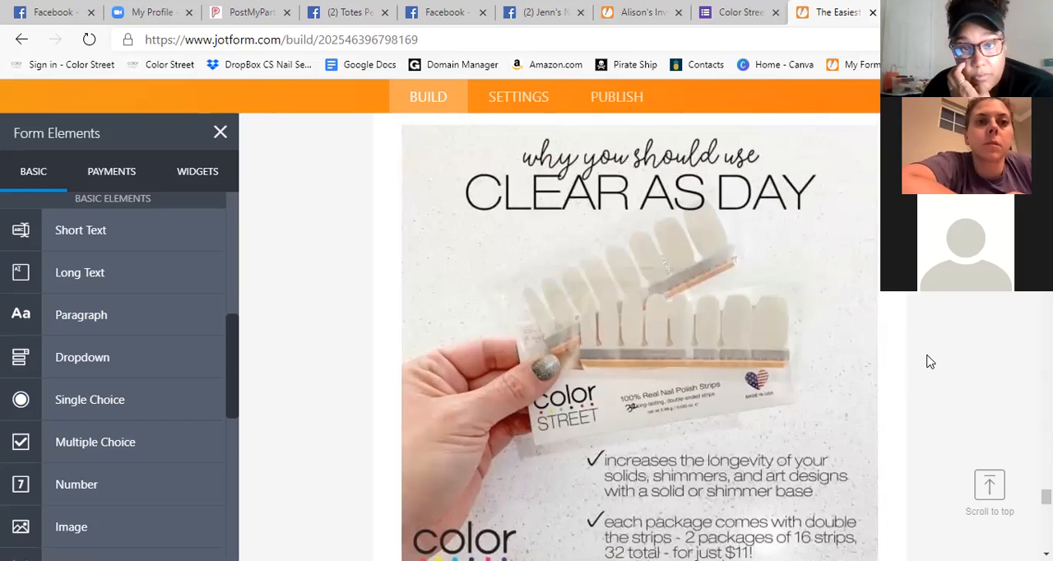
scroll(975, 371, up, 10)
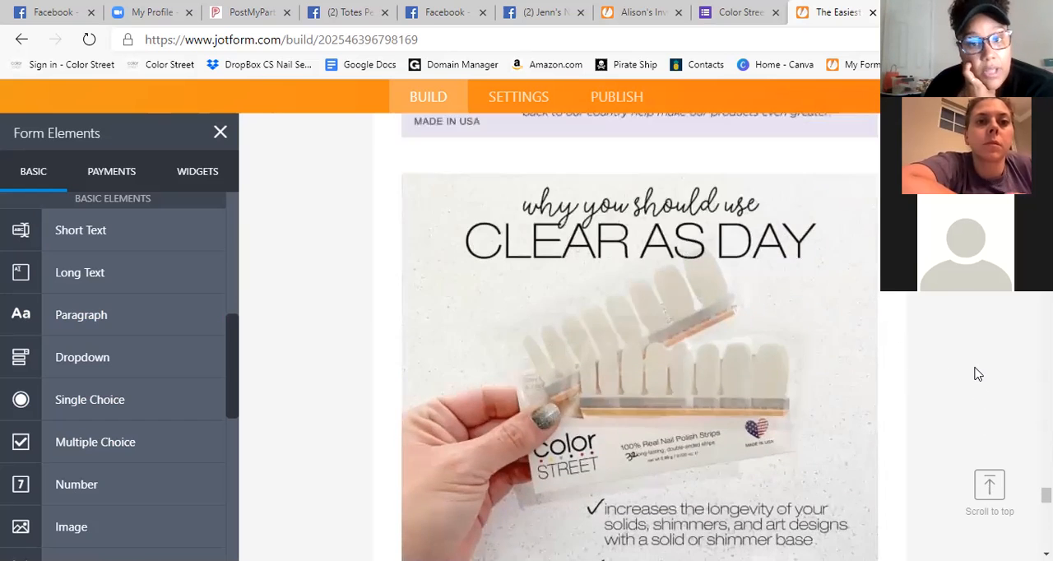
scroll(948, 348, down, 6)
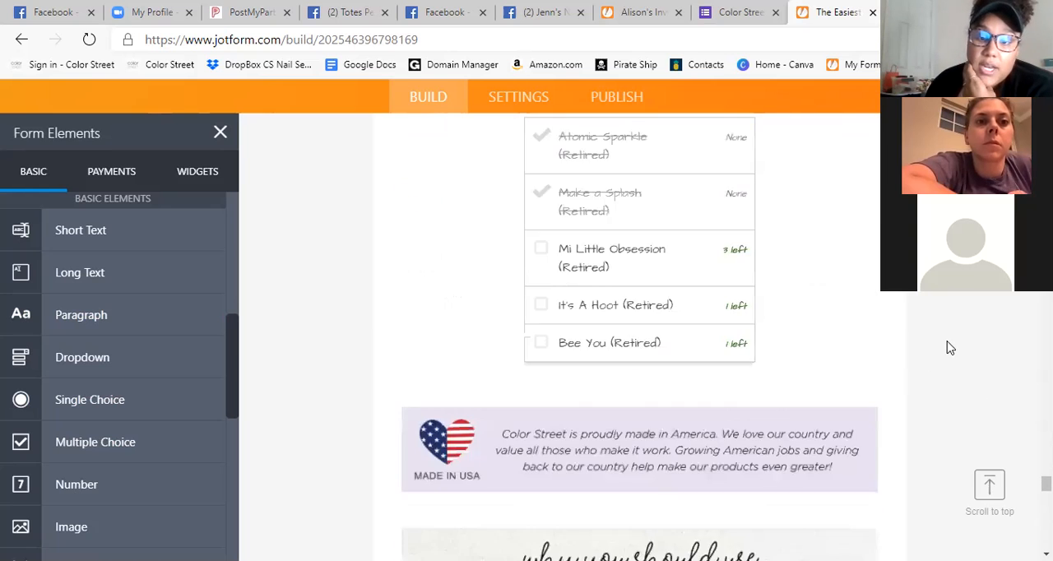
scroll(953, 362, up, 2)
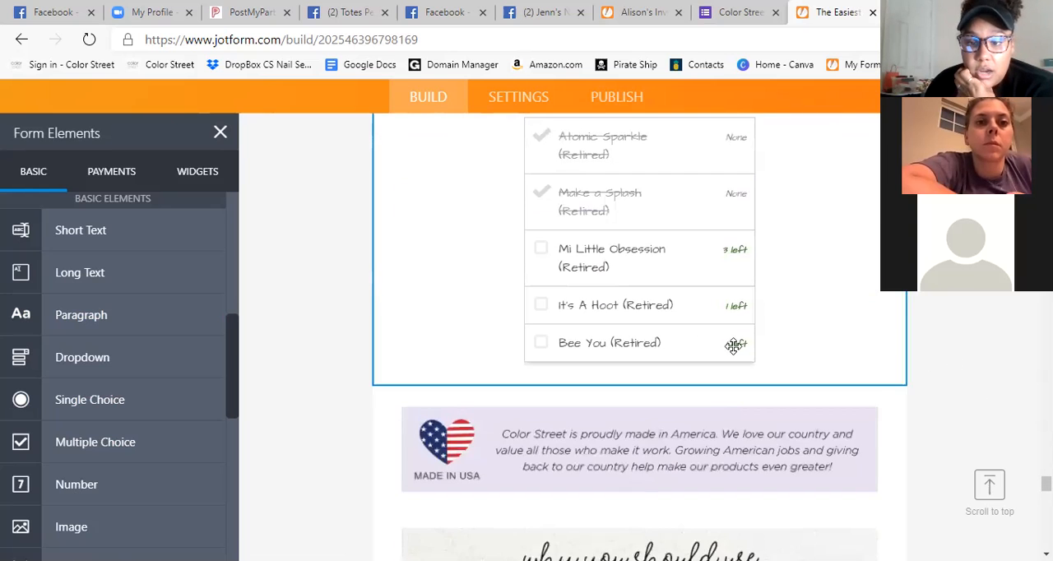
click(735, 346)
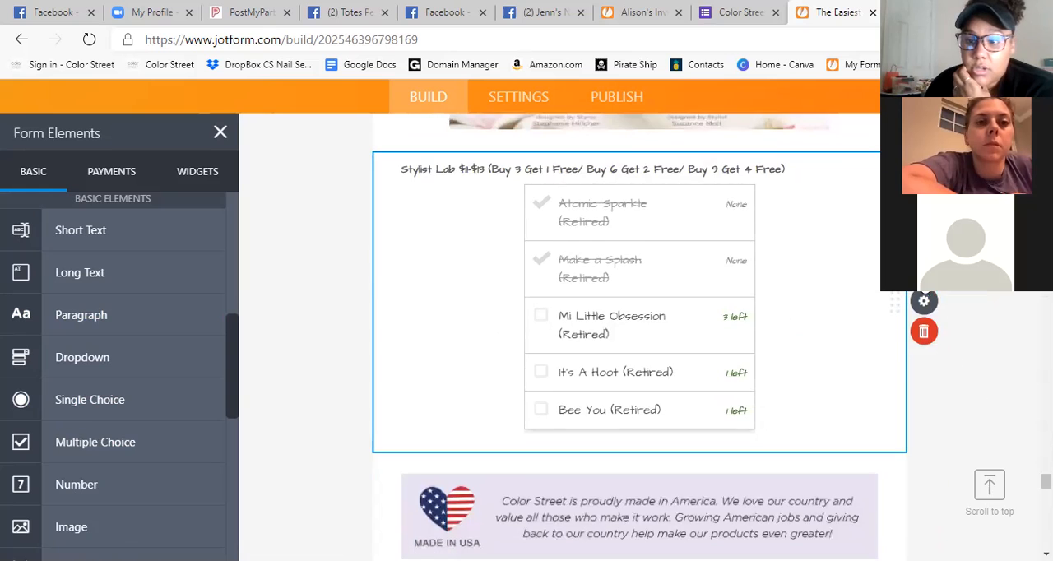
click(927, 302)
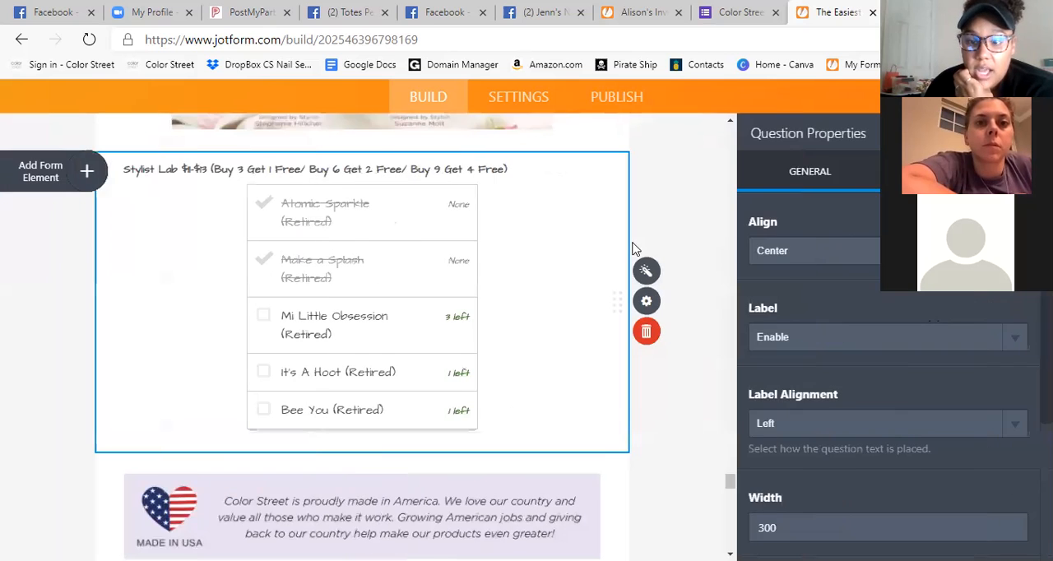
Examine the Stylist Lab checklist's general and advanced question properties, including its field details, for where item quantities can be edited.
scroll(898, 361, down, 3)
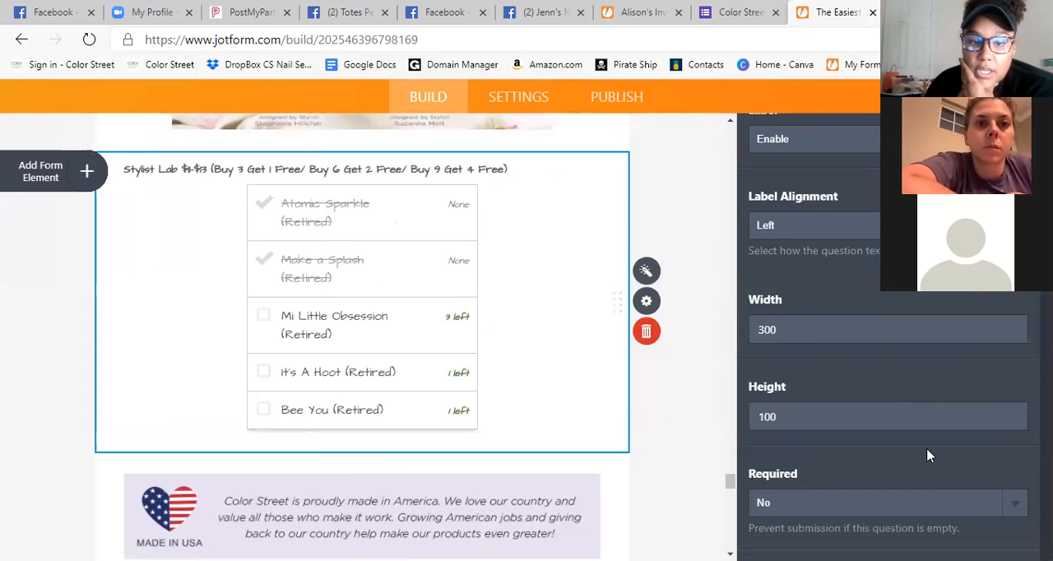
scroll(897, 302, up, 3)
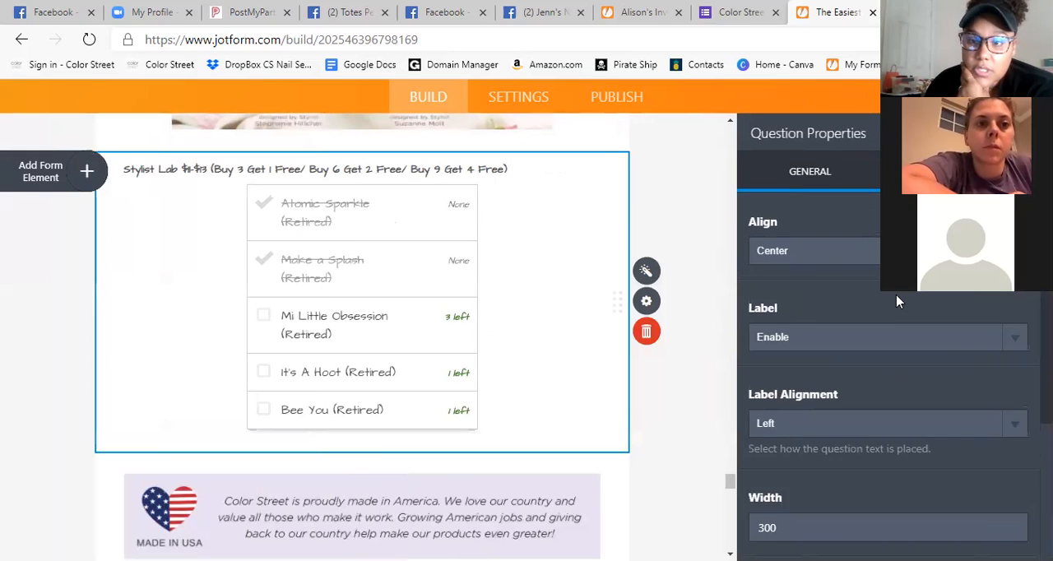
click(954, 171)
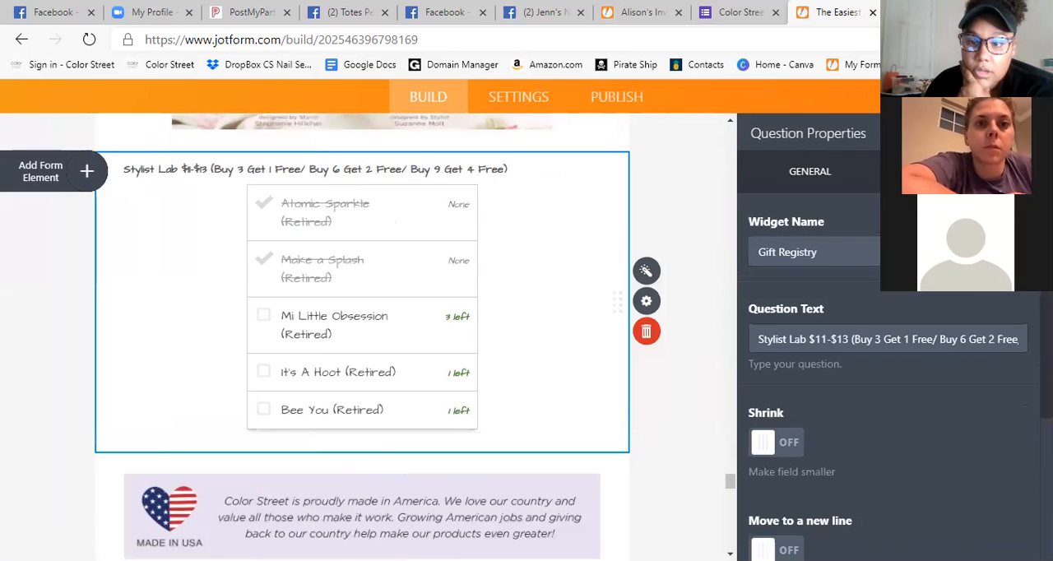
scroll(888, 313, down, 3)
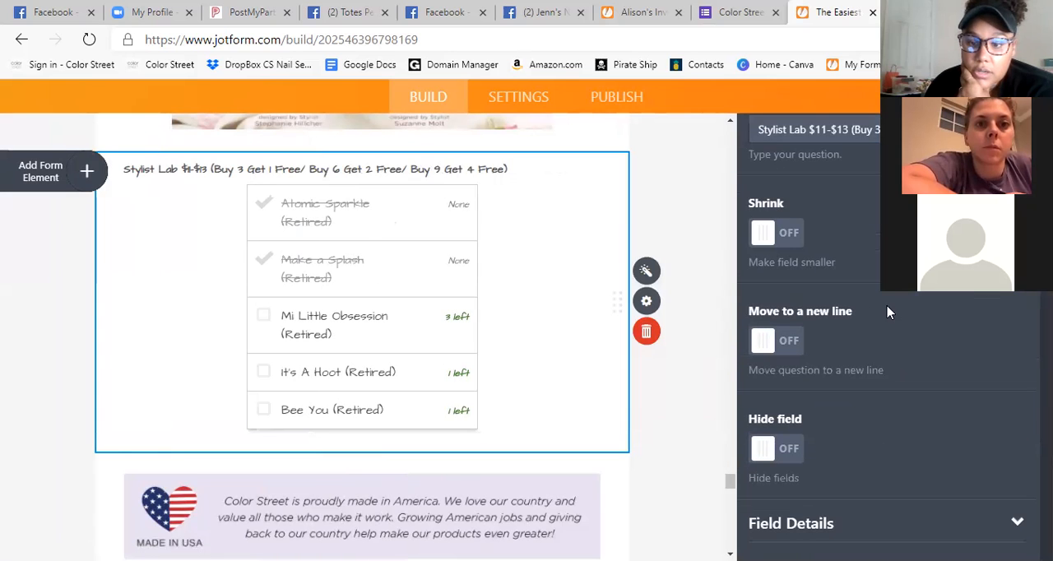
click(1016, 525)
scroll(962, 378, down, 3)
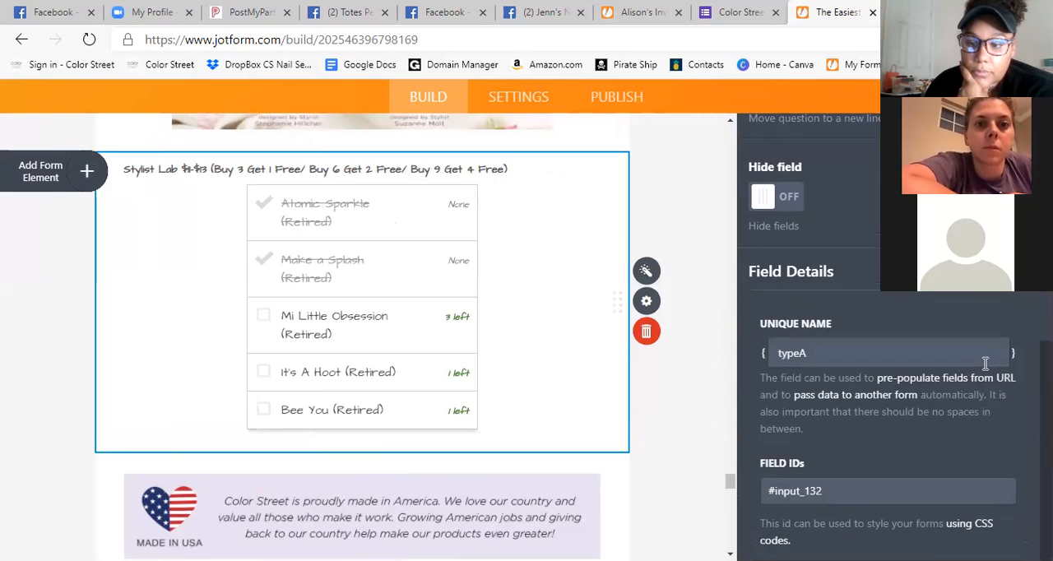
scroll(881, 306, up, 5)
click(855, 183)
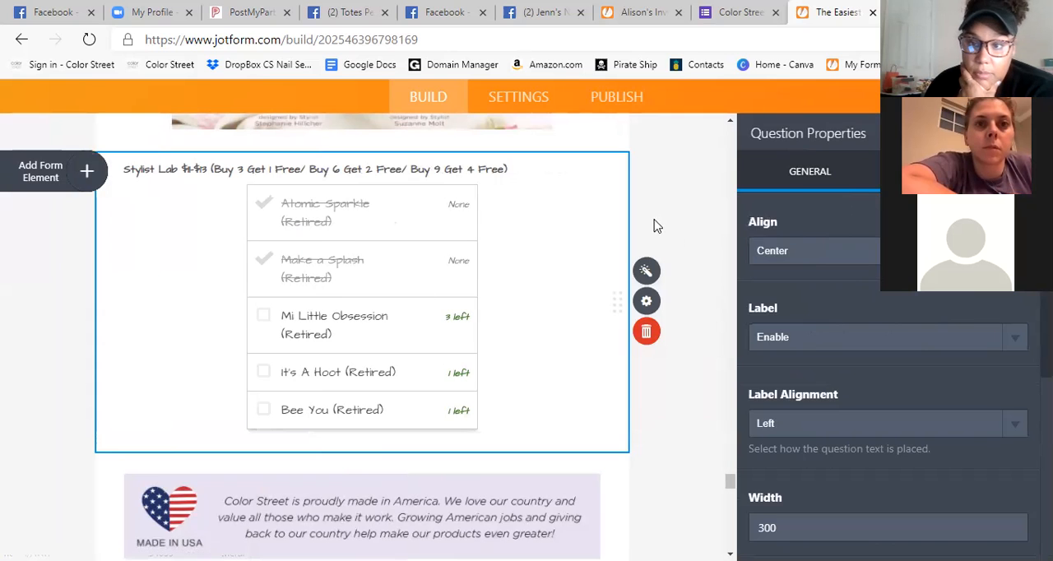
click(646, 301)
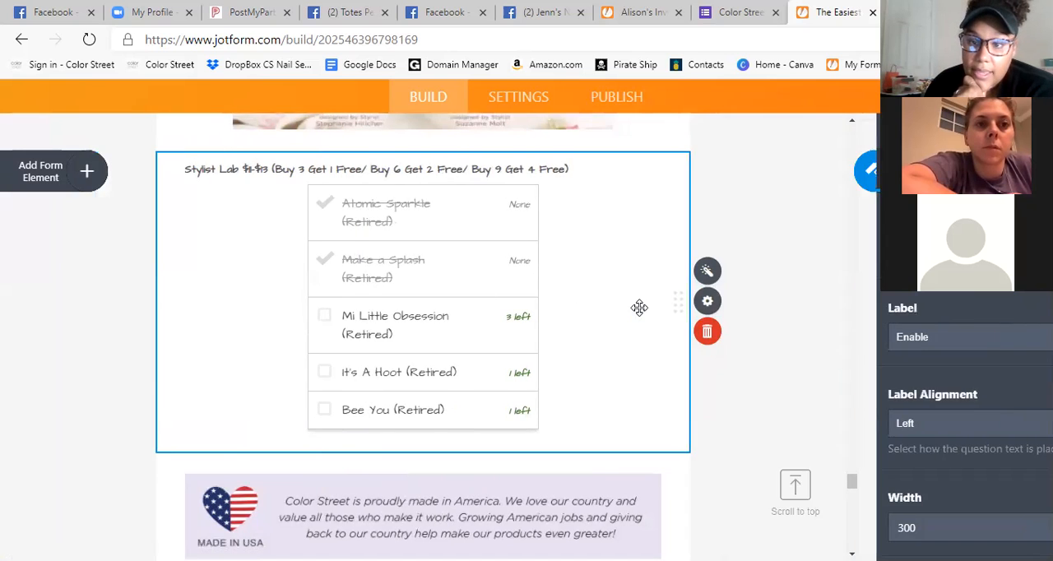
click(806, 303)
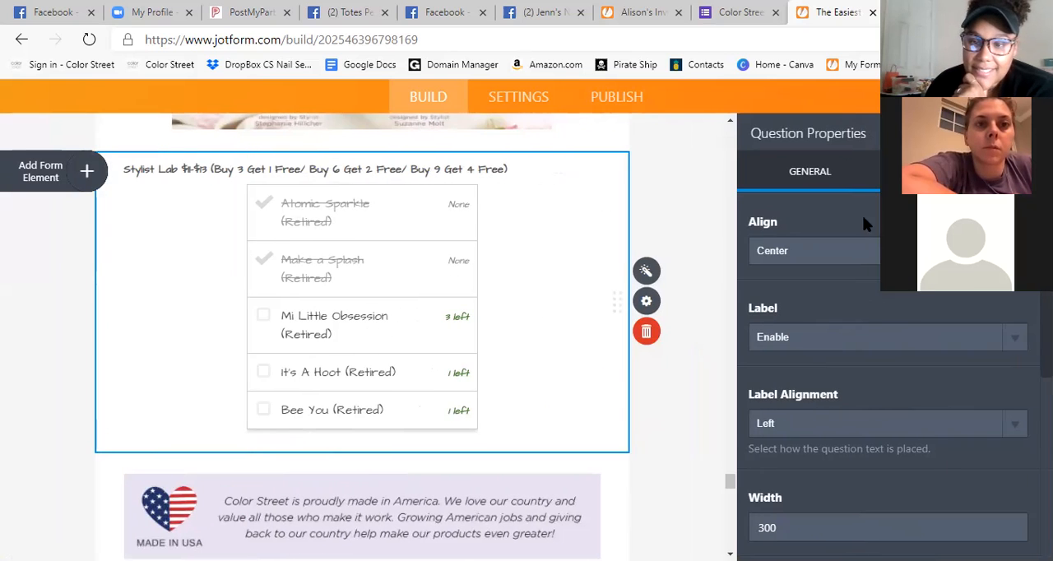
scroll(867, 305, down, 4)
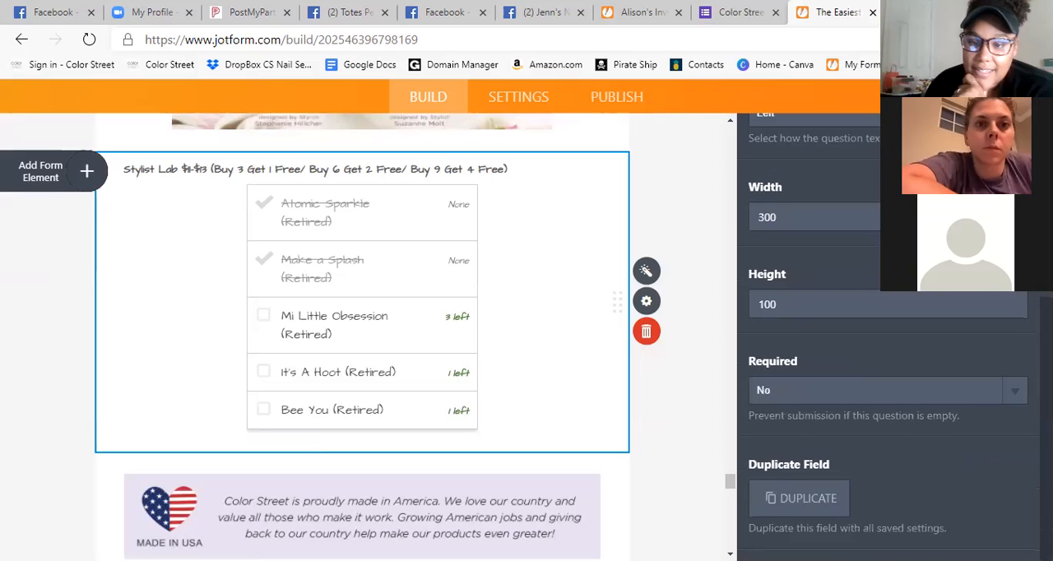
scroll(888, 302, up, 4)
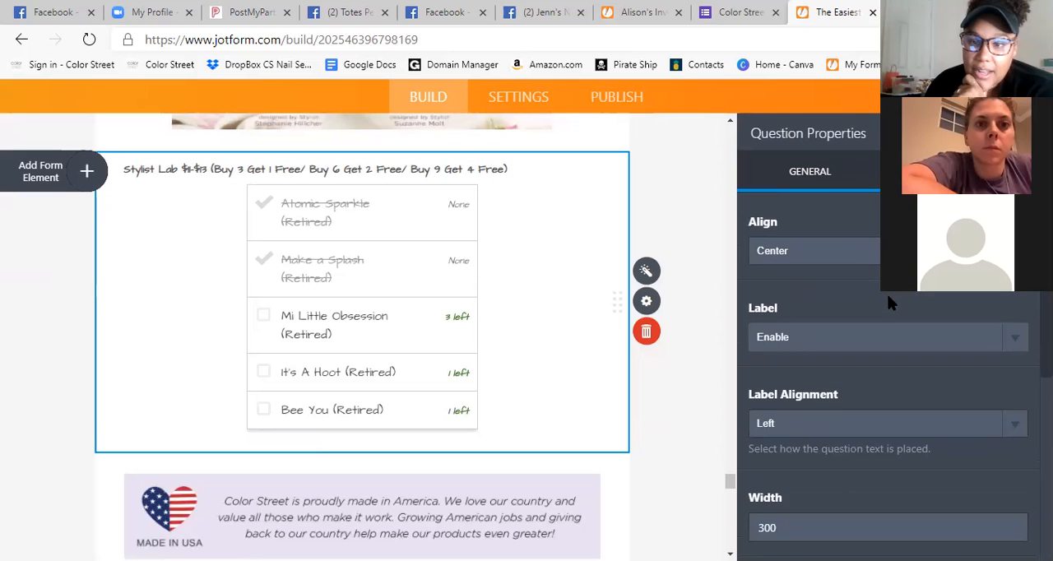
Set the Atomic Sparkle (Retired) count to 10 in the item list of the Stylist Lab checklist's widget settings.
click(644, 273)
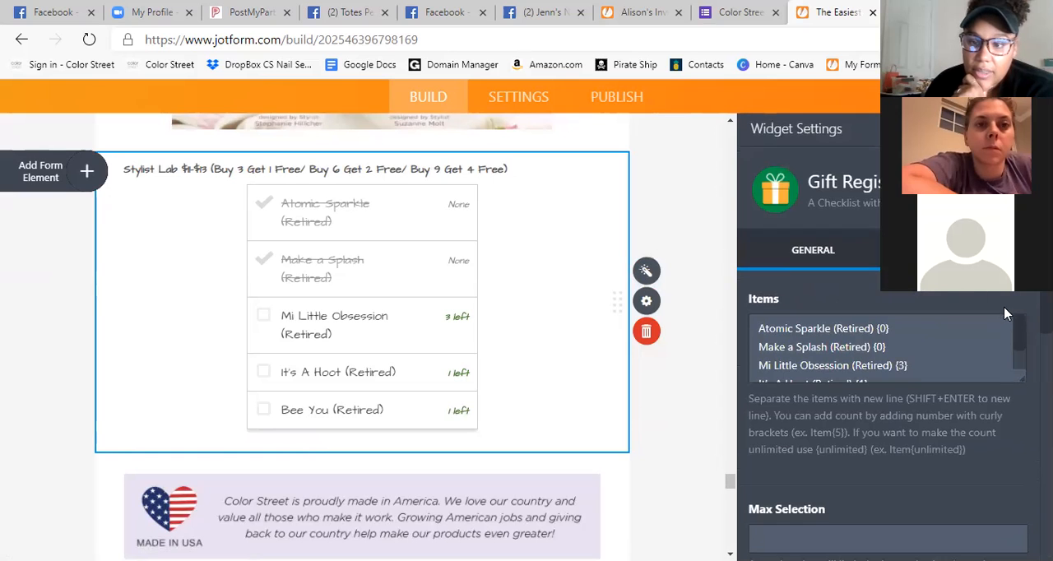
scroll(1010, 309, down, 1)
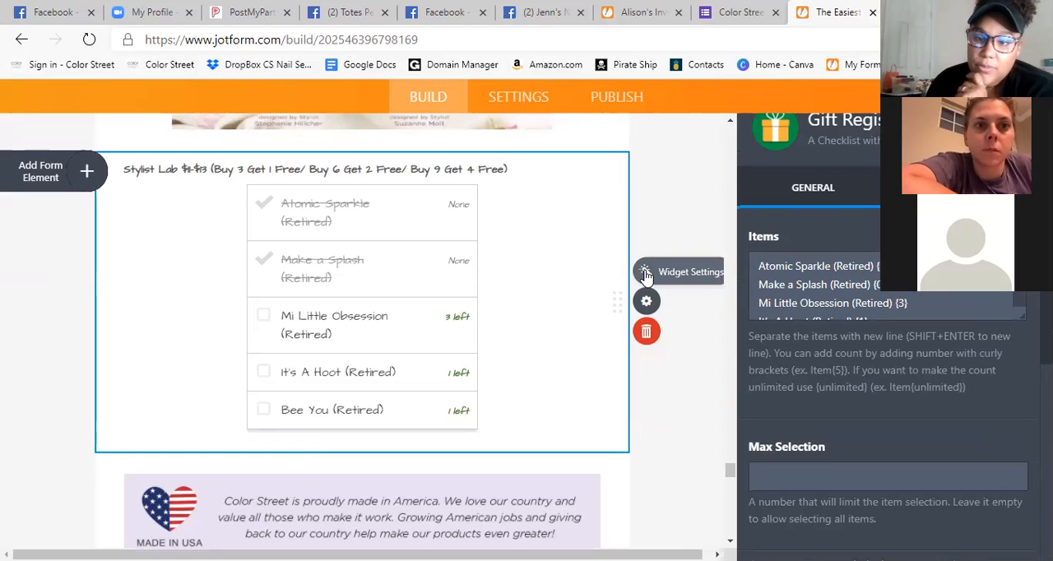
scroll(790, 345, up, 1)
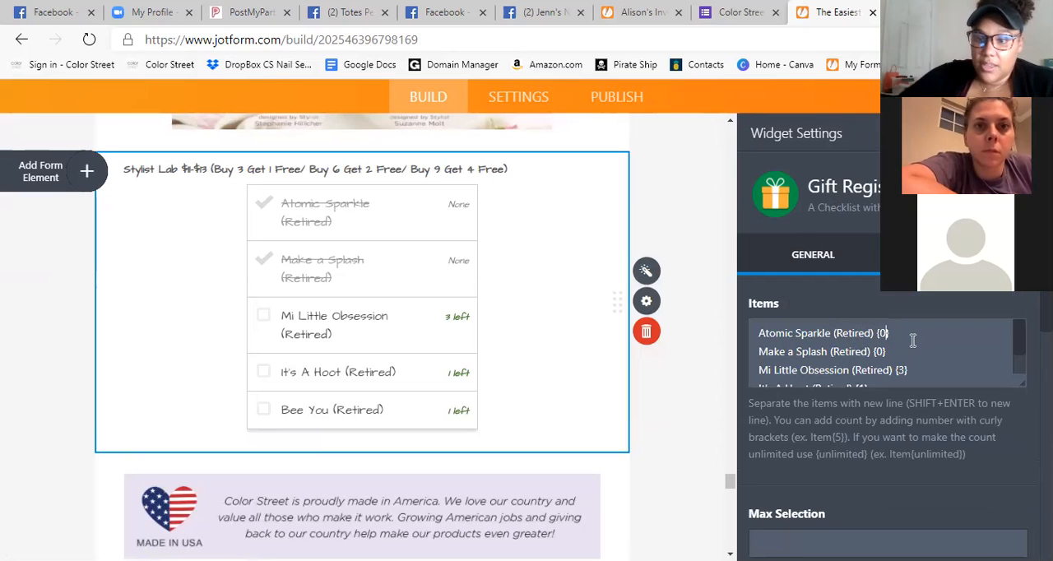
text(10)
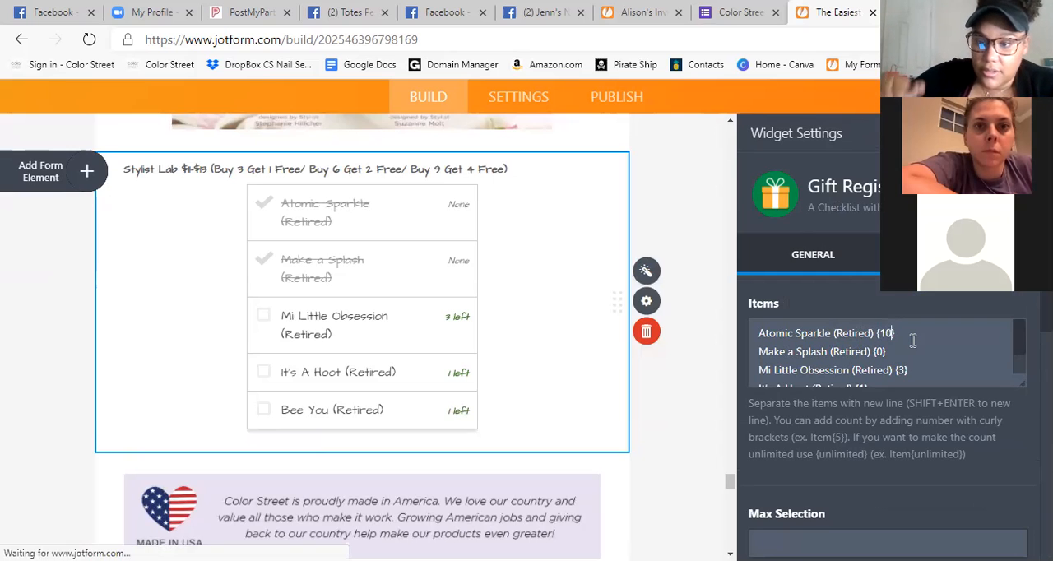
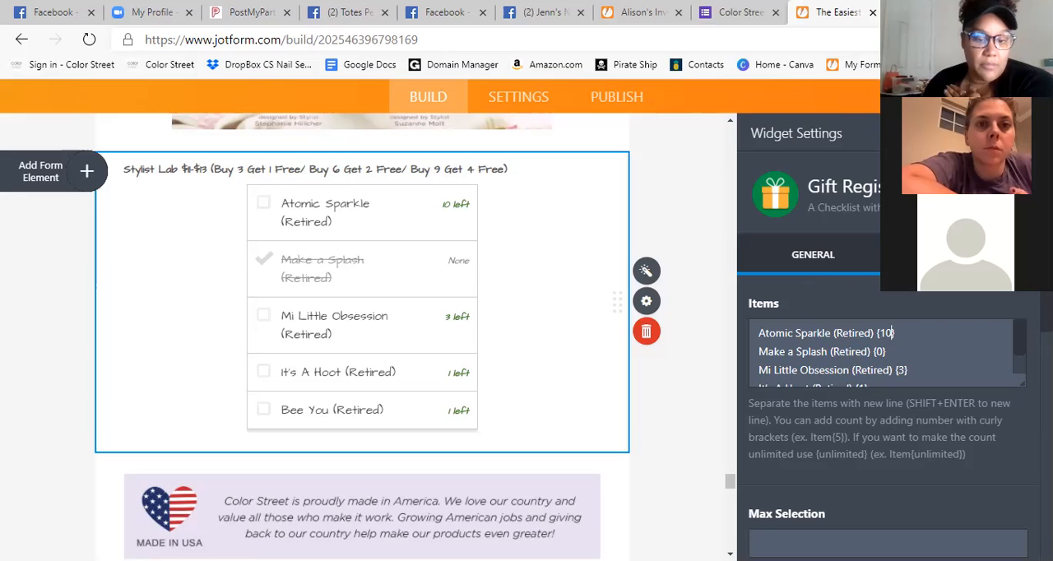
Set the Make a Splash, Mi Little Obsession and It's A Hoot counts to 10 in the Stylist Lab items and close the widget settings.
click(886, 376)
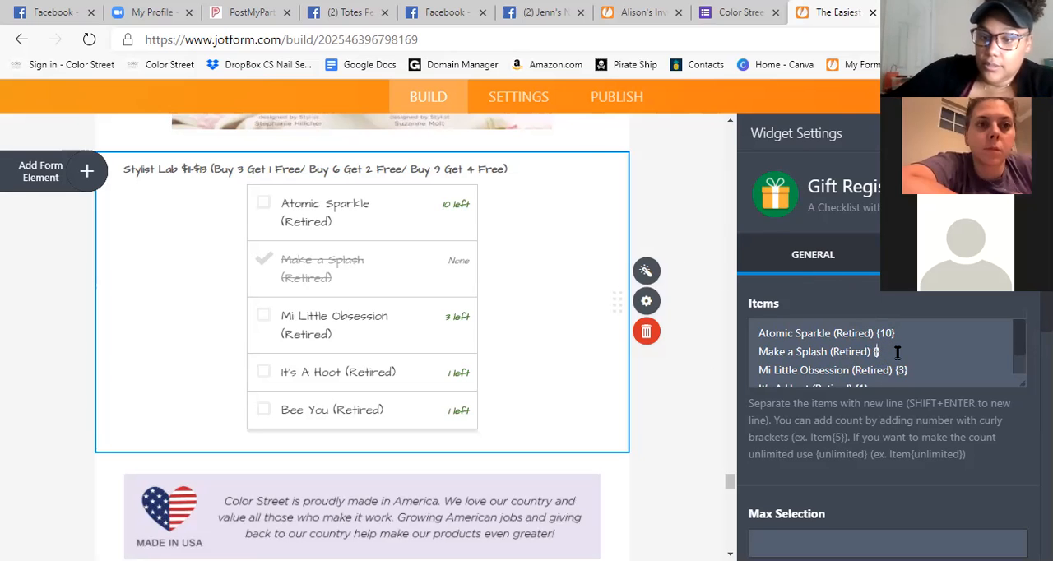
text(10)
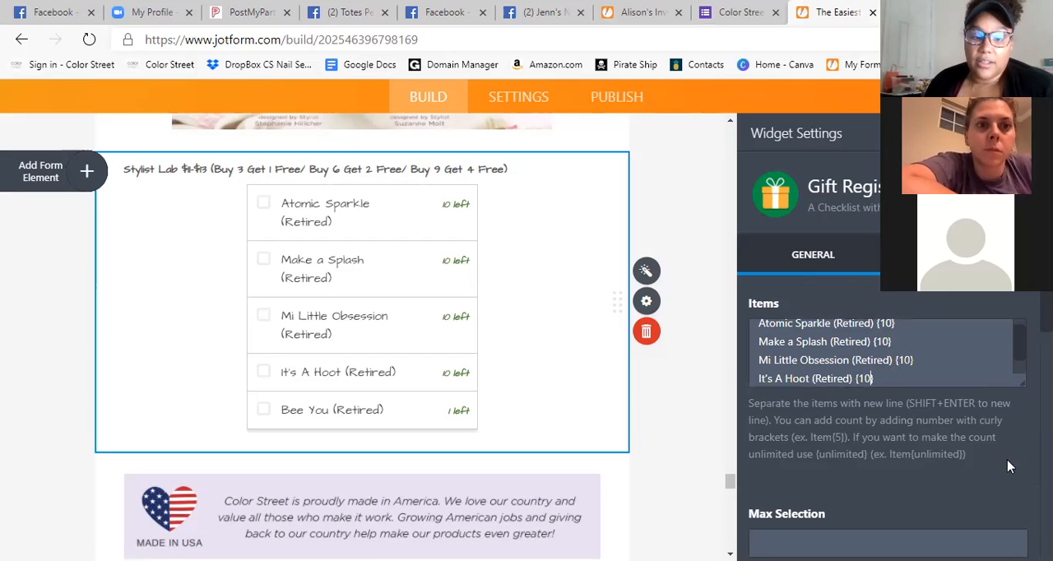
click(989, 457)
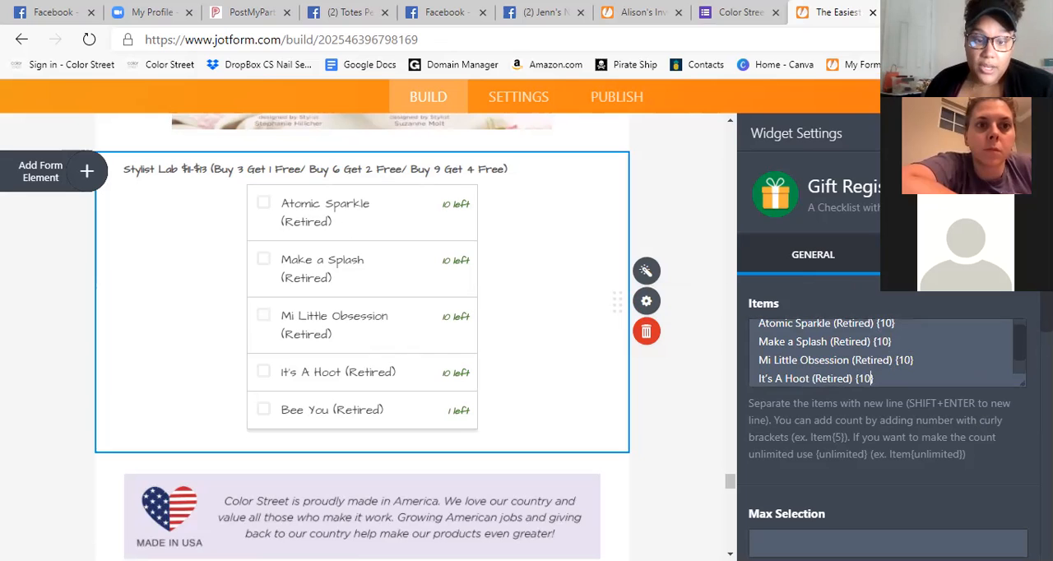
scroll(871, 348, up, 1)
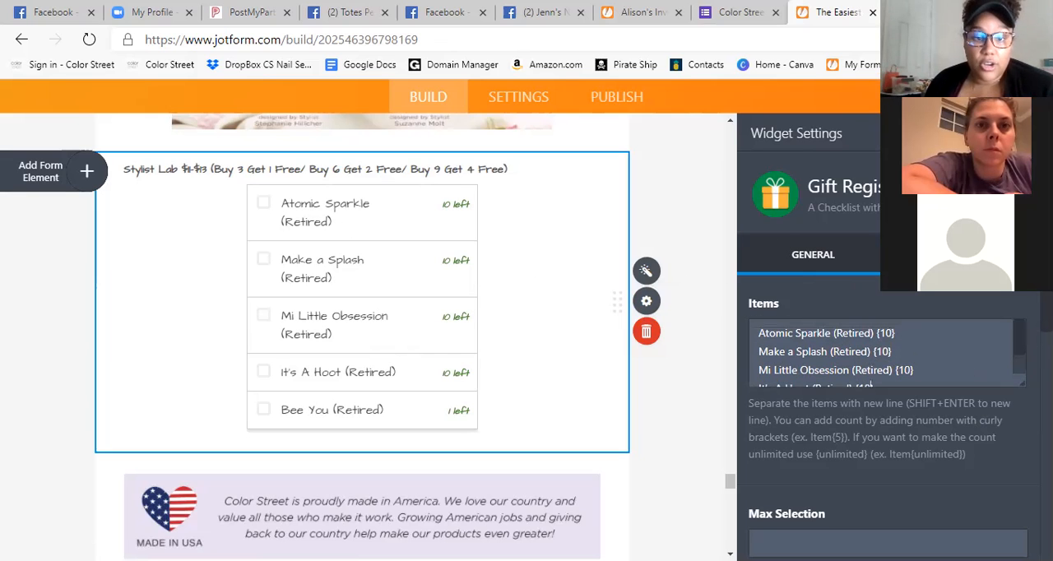
click(870, 385)
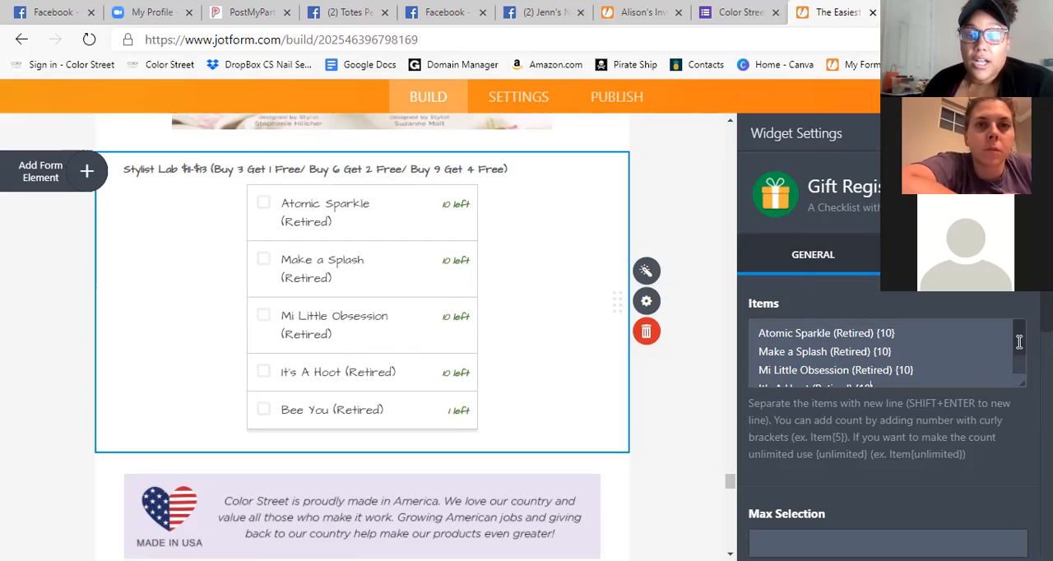
scroll(870, 385, down, 4)
scroll(888, 345, up, 3)
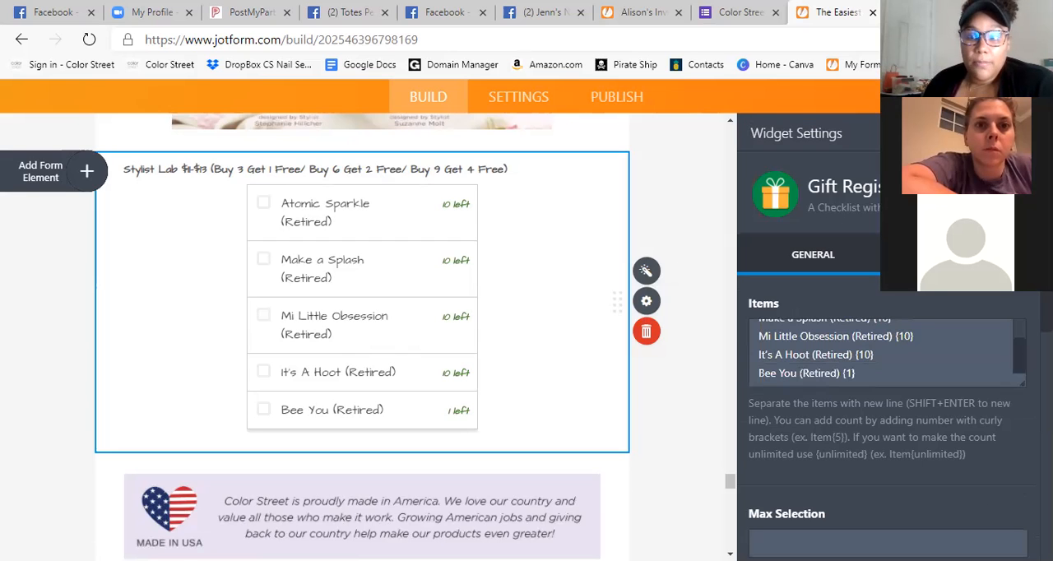
click(720, 279)
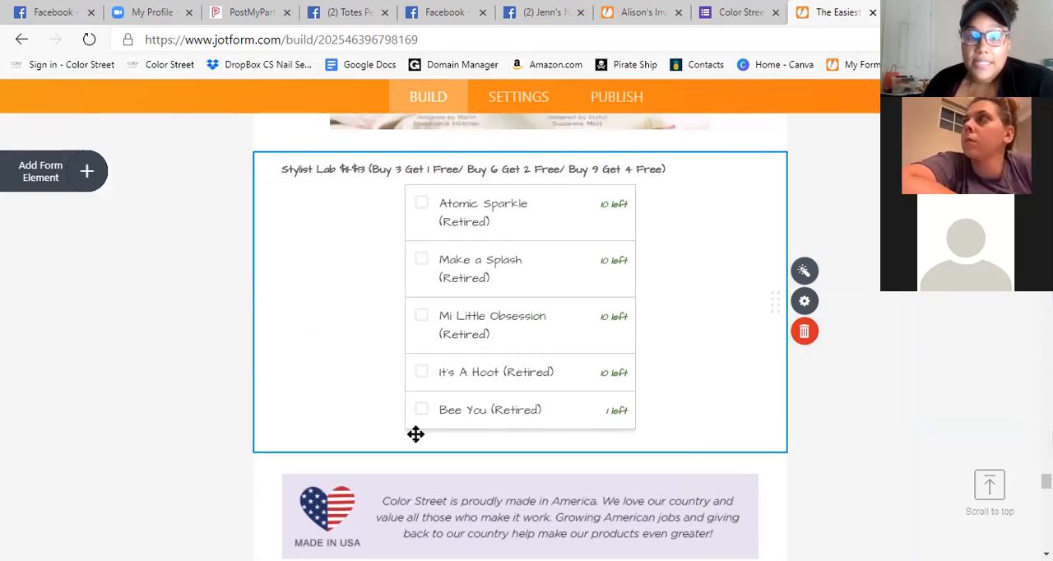
View the form's publishing page with its link to share and sharing options, and return to building the form.
scroll(415, 434, up, 10)
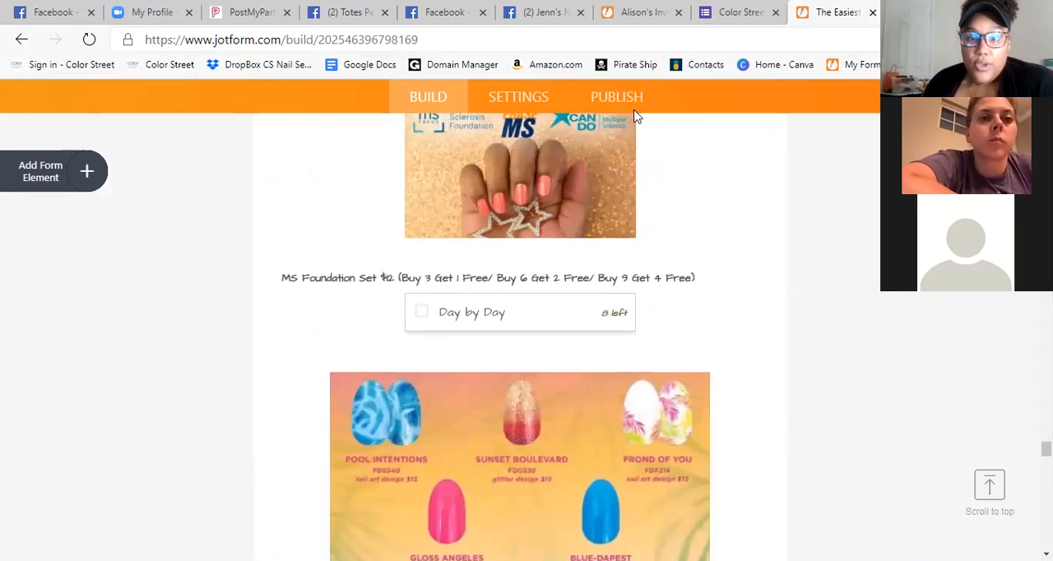
click(613, 97)
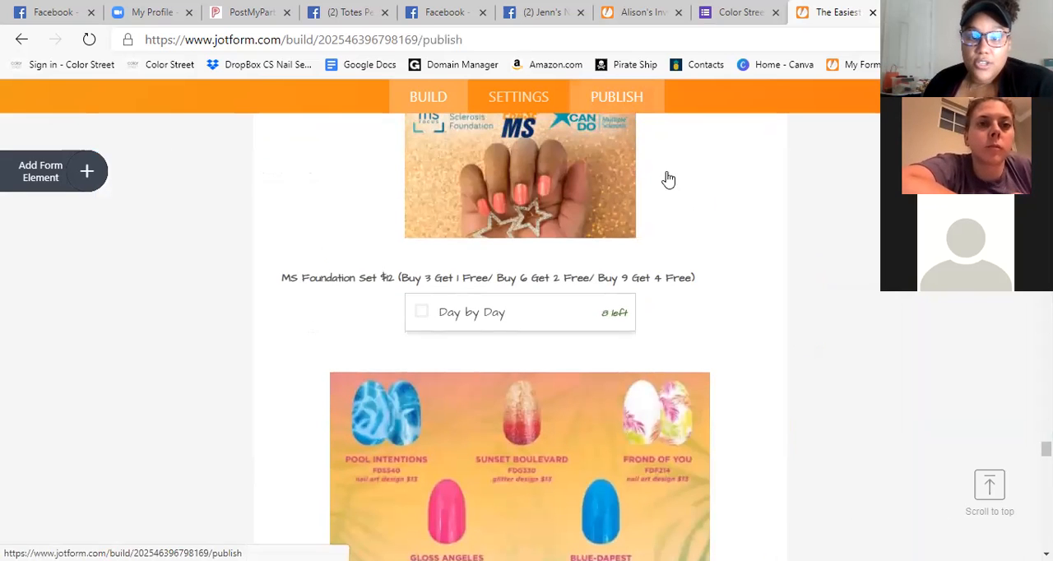
scroll(818, 224, down, 1)
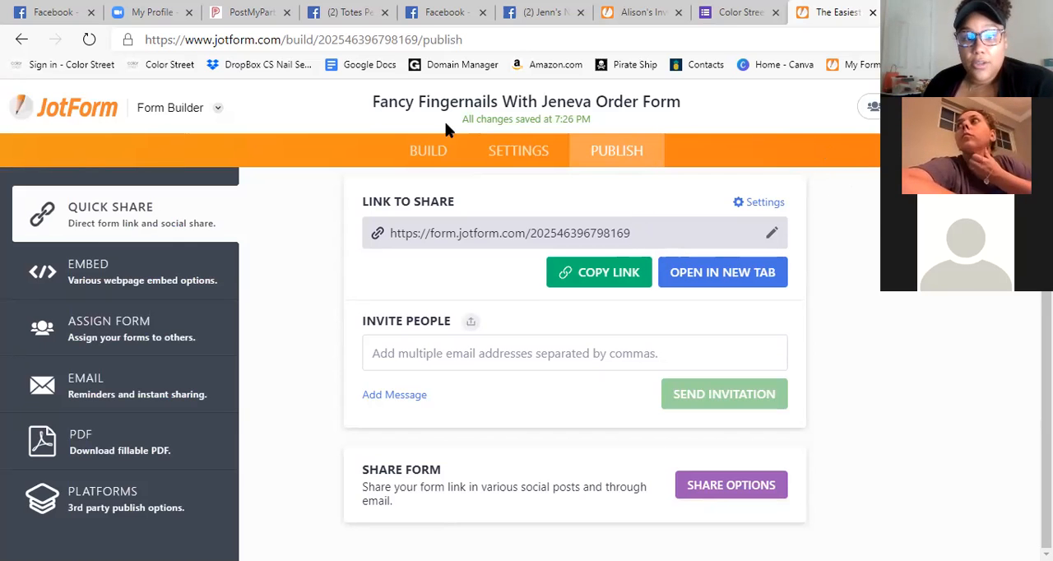
click(426, 150)
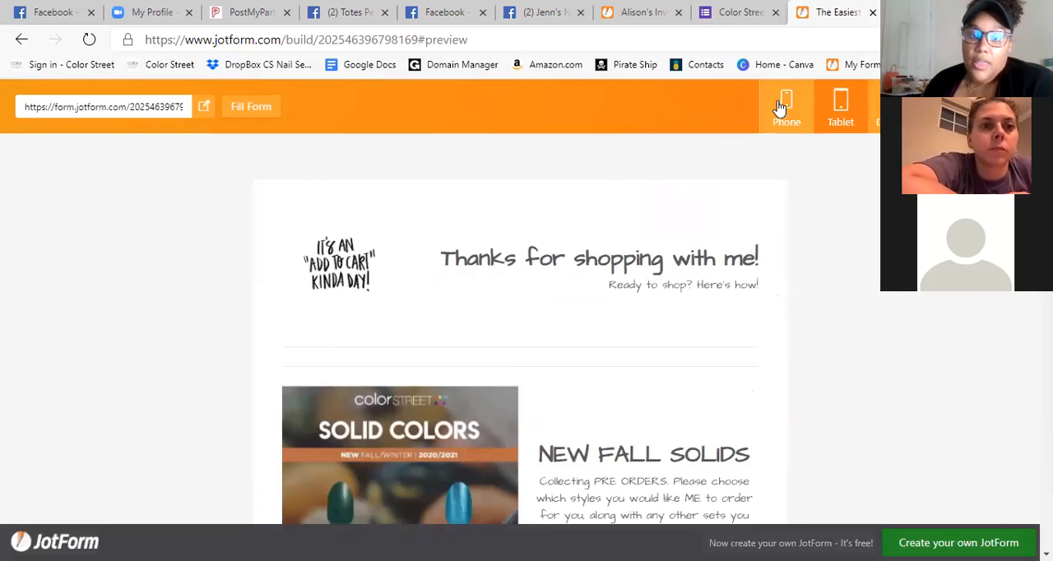
Preview the order form in the phone, tablet and desktop layouts, and close the preview.
click(785, 107)
scroll(623, 251, down, 10)
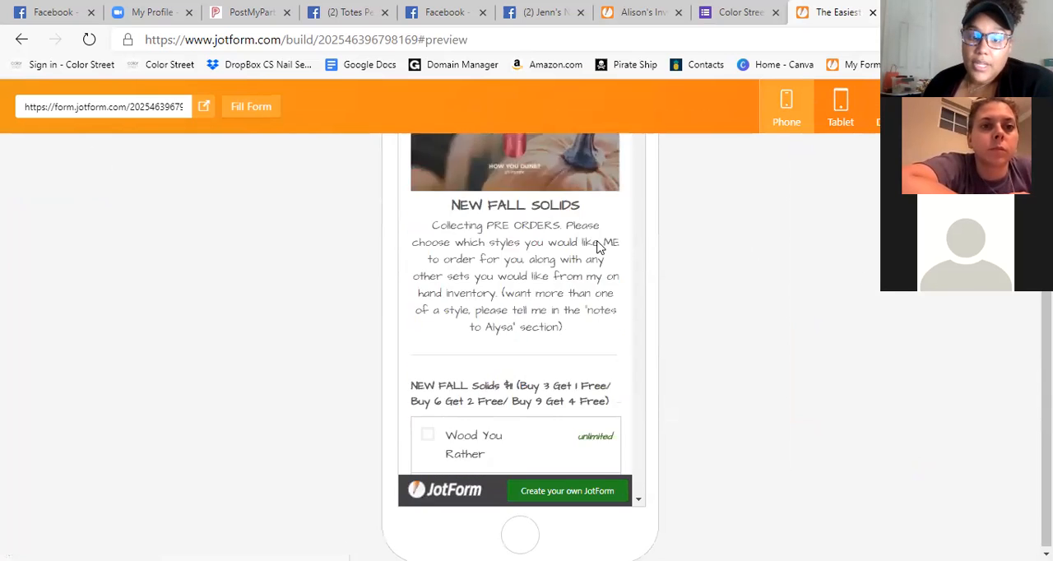
scroll(598, 246, down, 3)
click(840, 107)
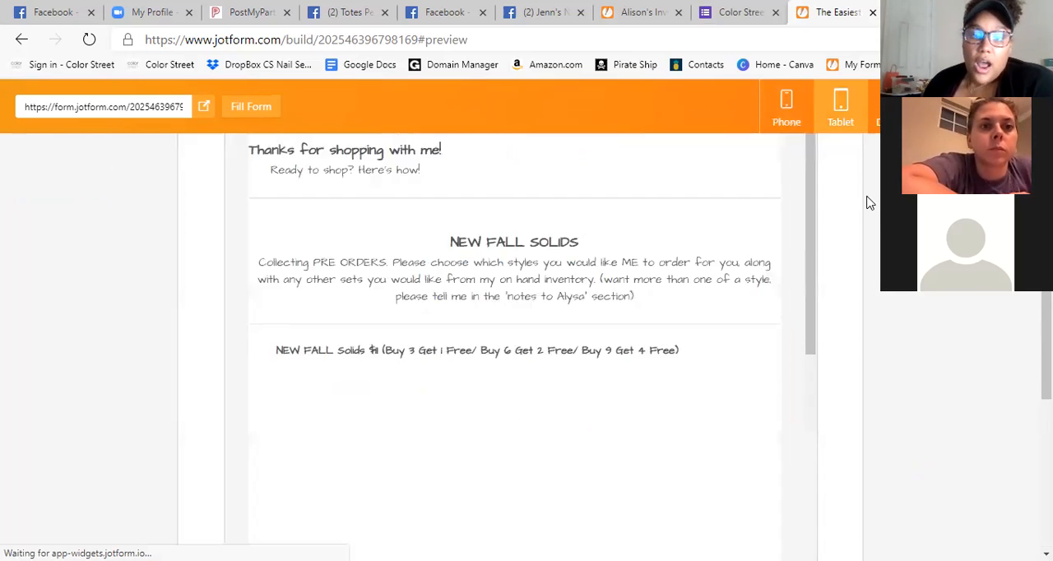
click(893, 107)
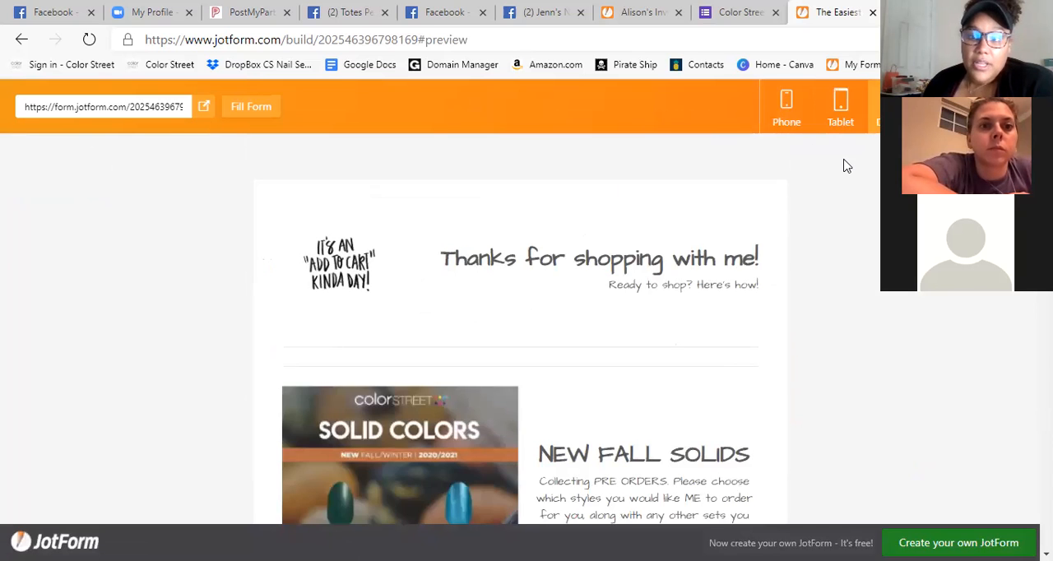
scroll(830, 188, down, 1)
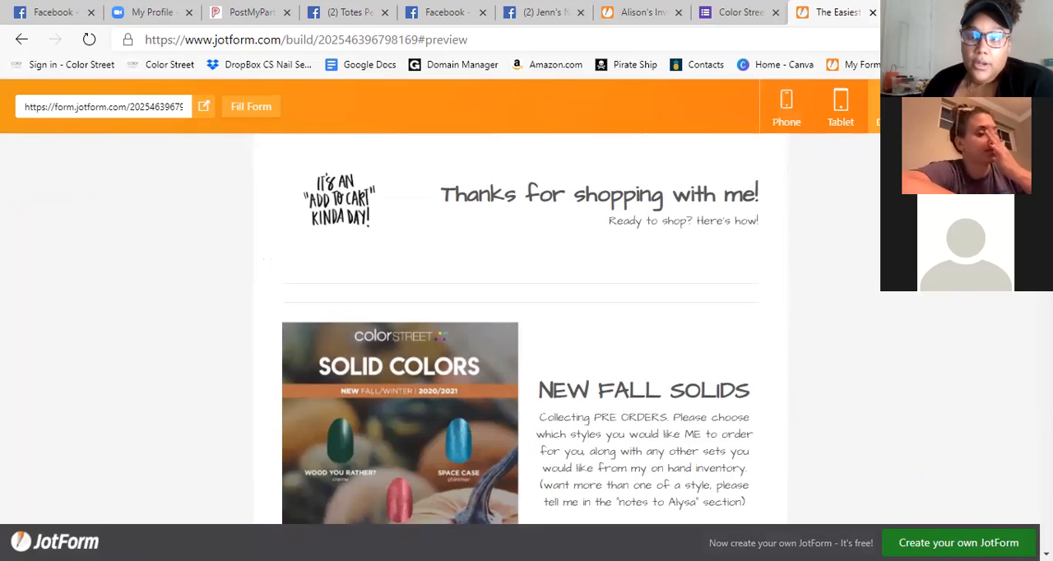
click(1003, 106)
Examine the lower part of the form, from the Stylist Lab checklist through the clear sleeve question to the customer contact and address fields.
scroll(935, 314, up, 4)
scroll(935, 318, down, 3)
scroll(935, 318, up, 10)
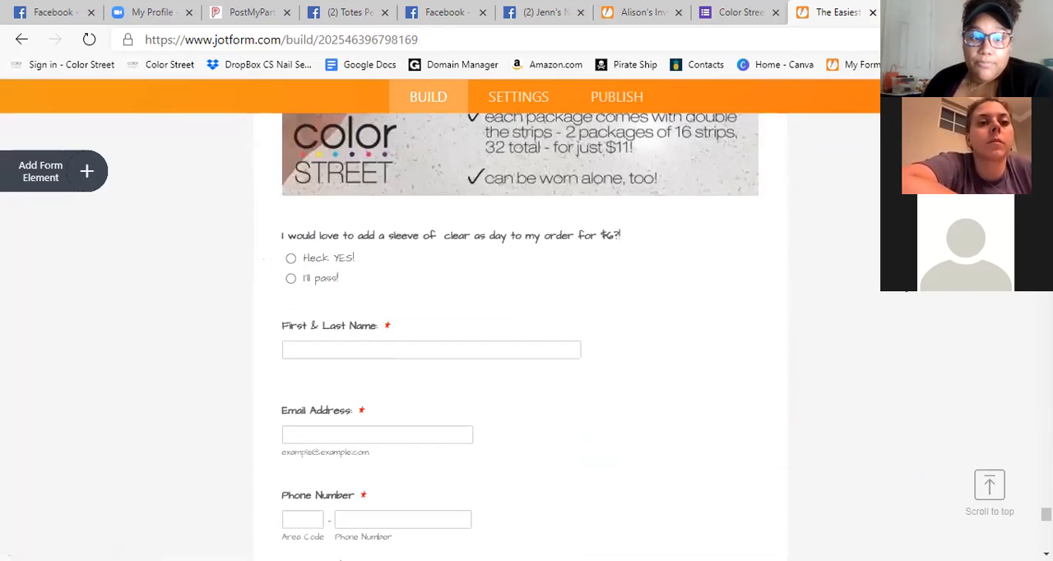
scroll(905, 294, up, 18)
scroll(901, 296, down, 9)
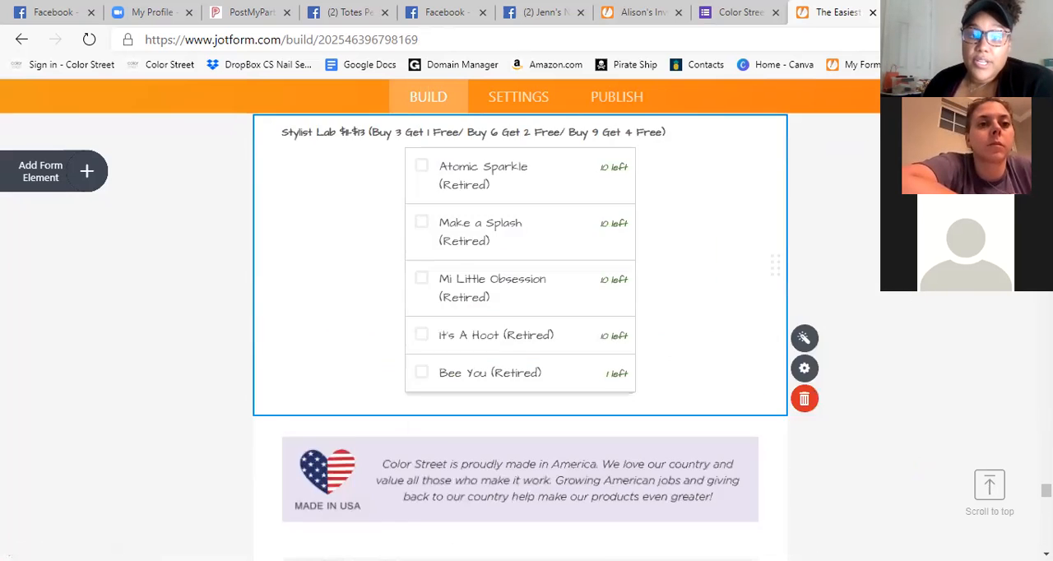
scroll(878, 241, down, 7)
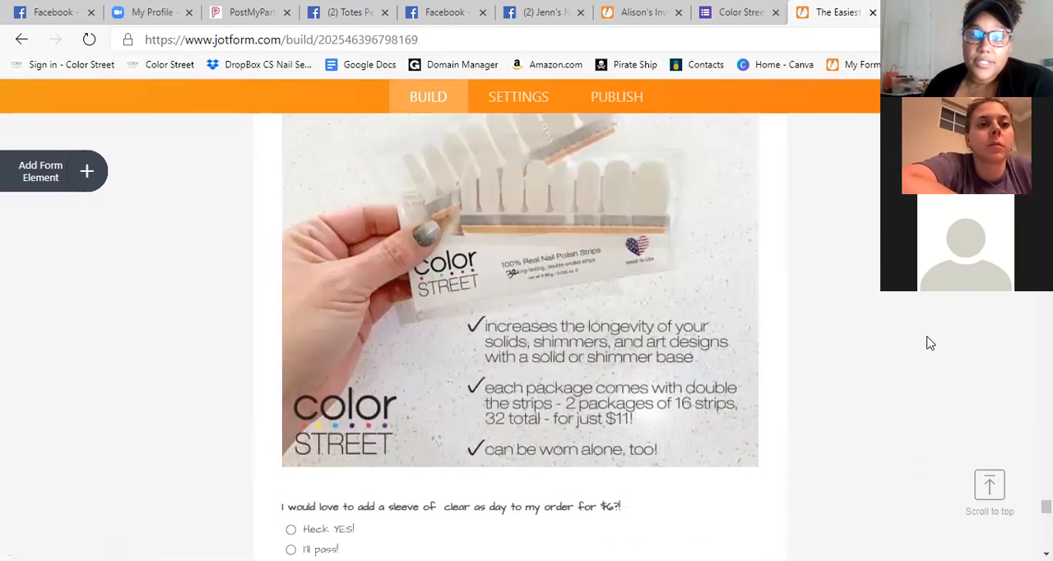
scroll(930, 343, up, 7)
scroll(850, 343, down, 7)
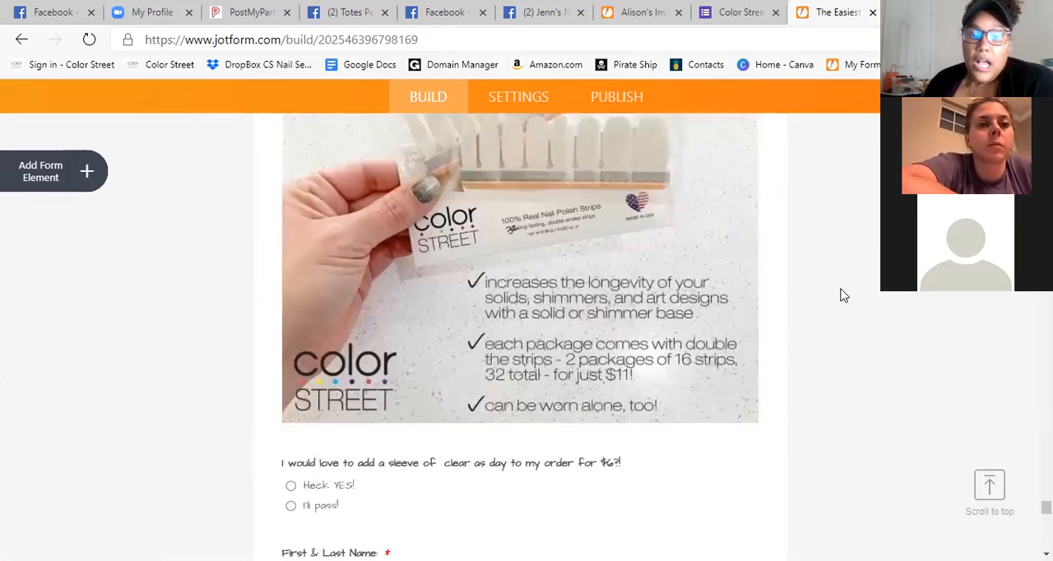
scroll(845, 299, down, 4)
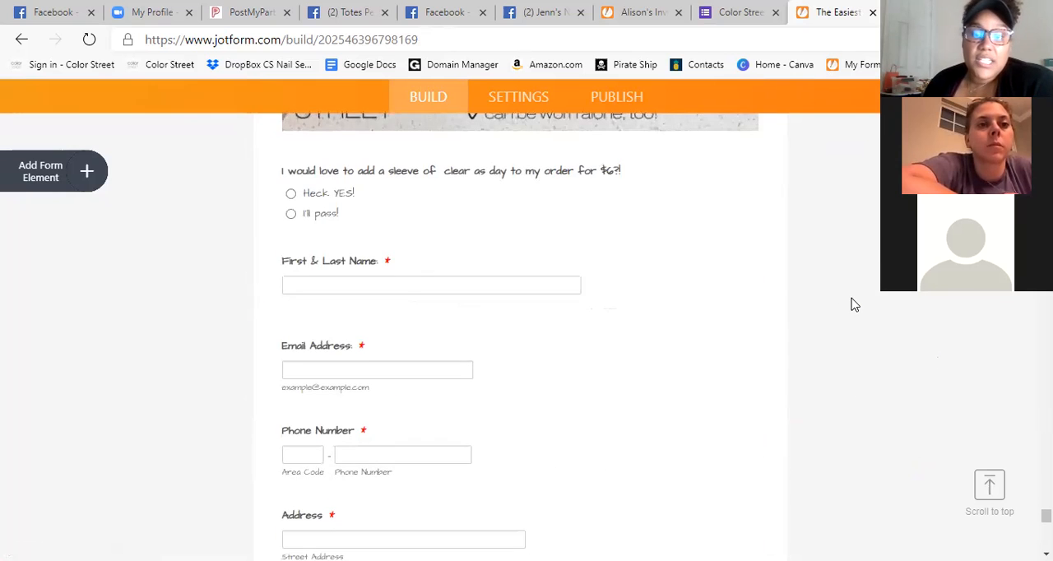
scroll(899, 352, down, 3)
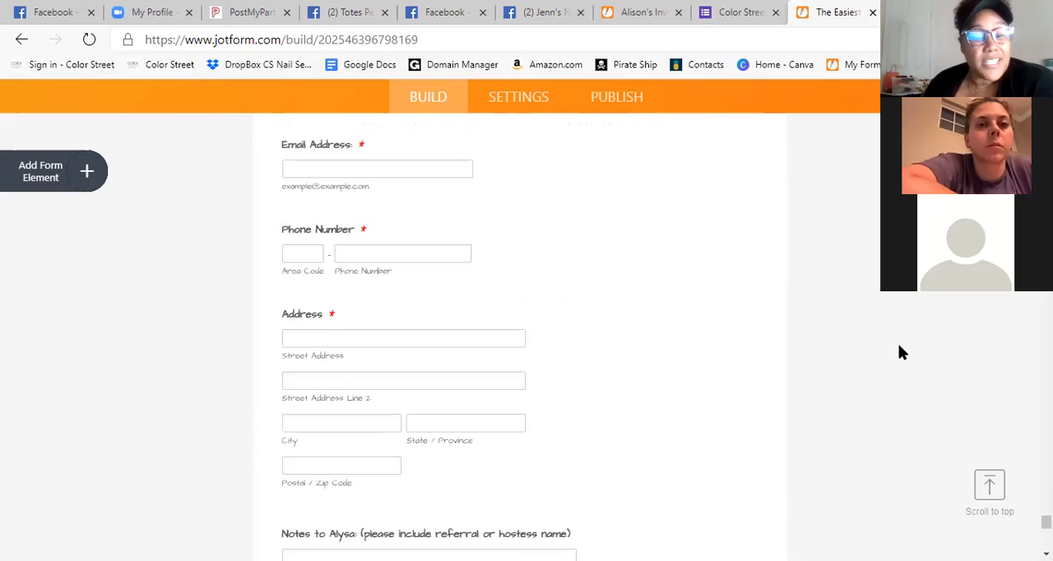
scroll(899, 352, up, 4)
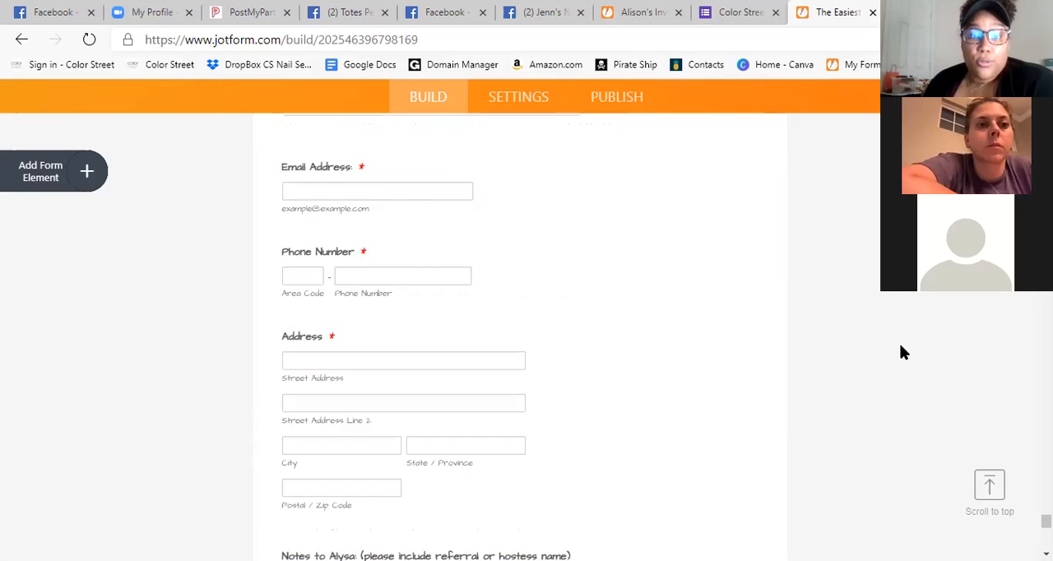
Examine the Summer section's nail design image and compare it with the inventory checklist below it.
scroll(901, 352, up, 15)
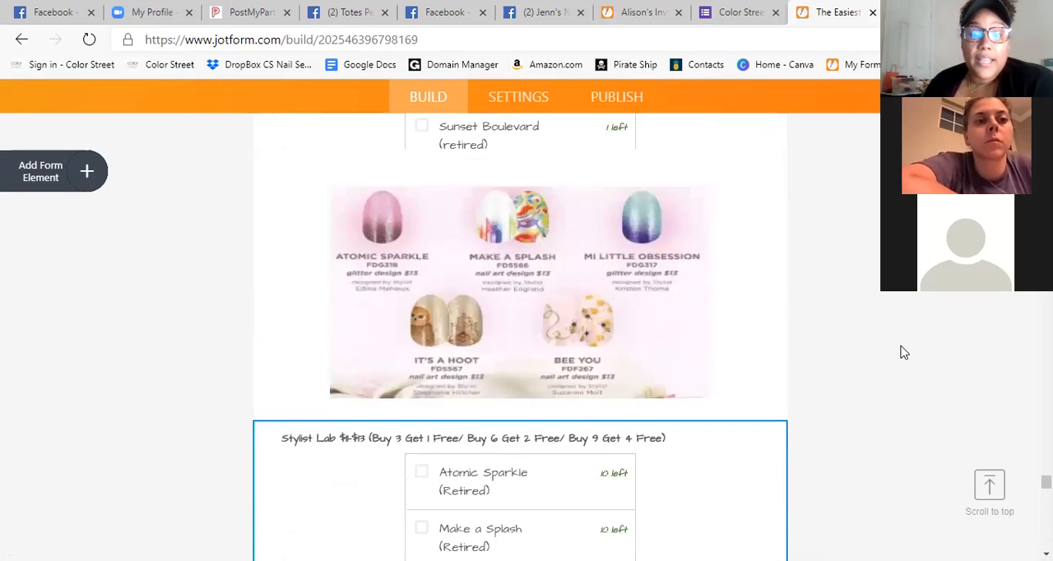
scroll(906, 322, up, 6)
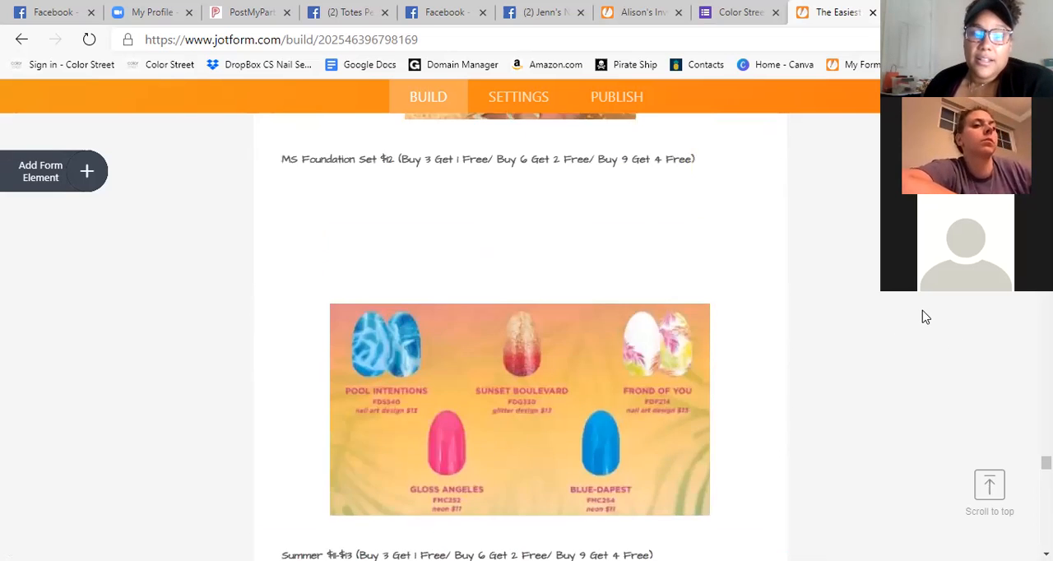
scroll(923, 318, down, 3)
scroll(930, 316, up, 2)
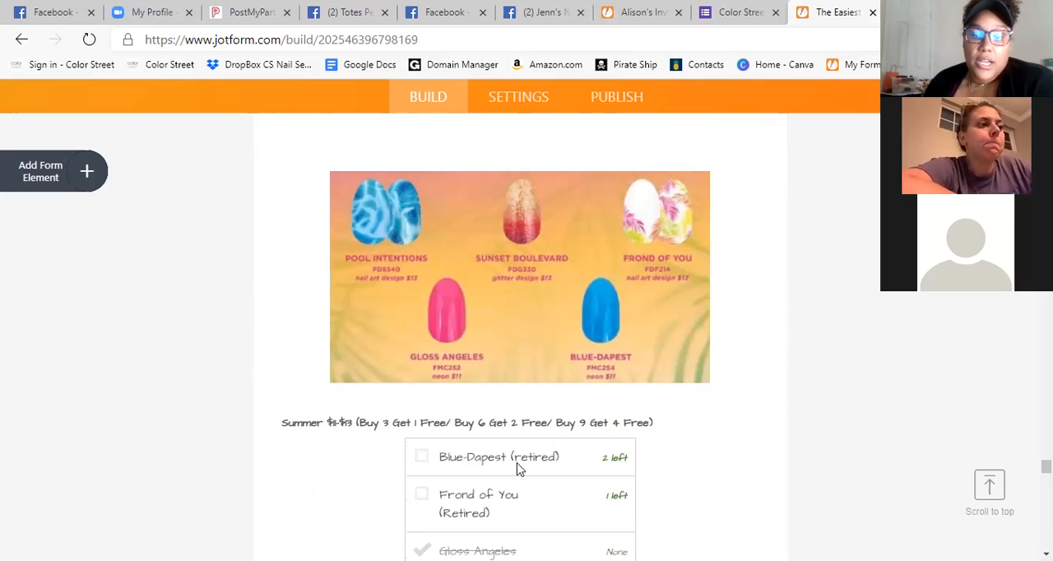
scroll(677, 334, down, 3)
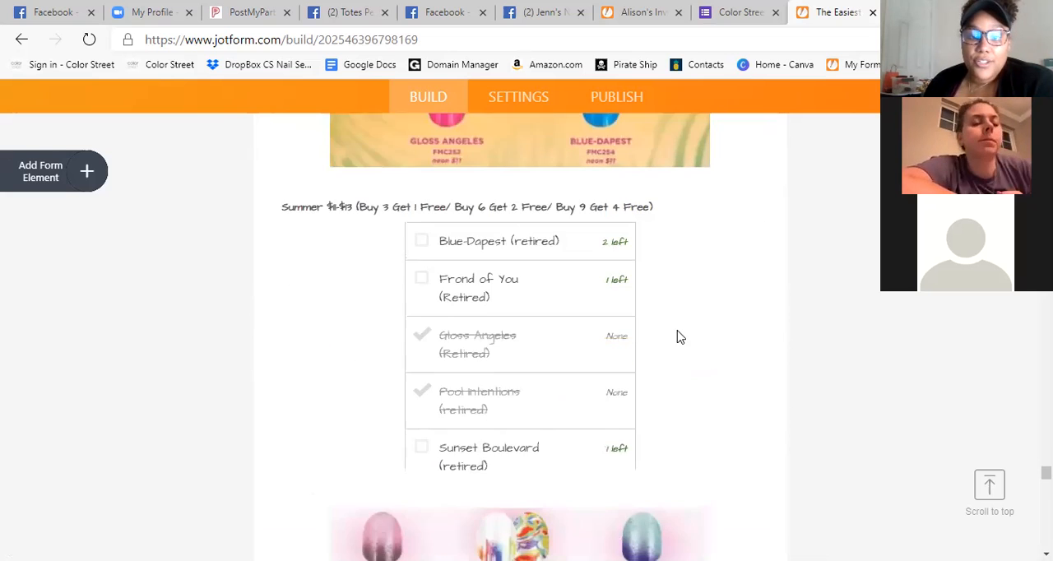
scroll(550, 217, up, 3)
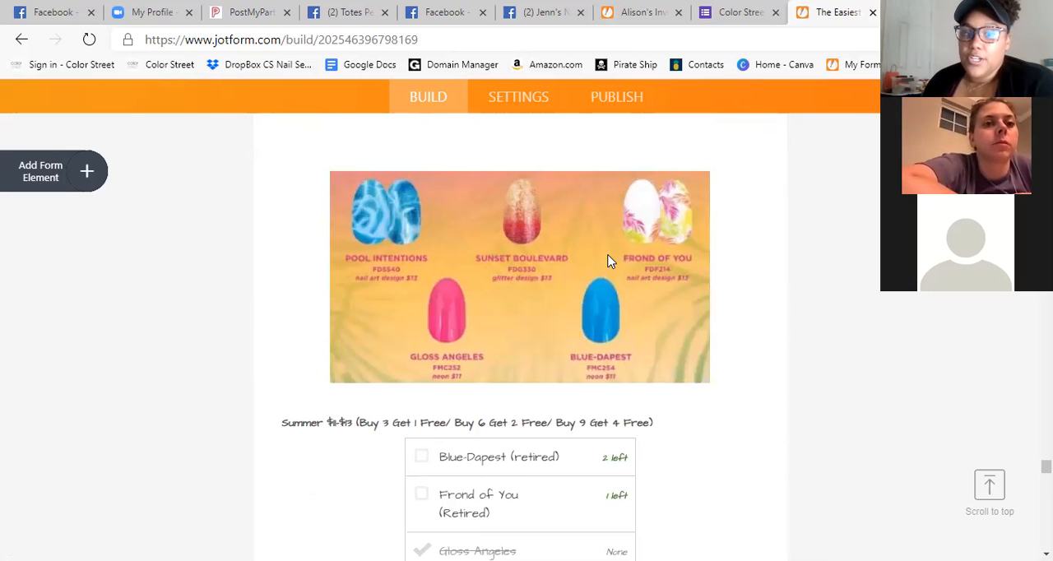
scroll(658, 271, down, 2)
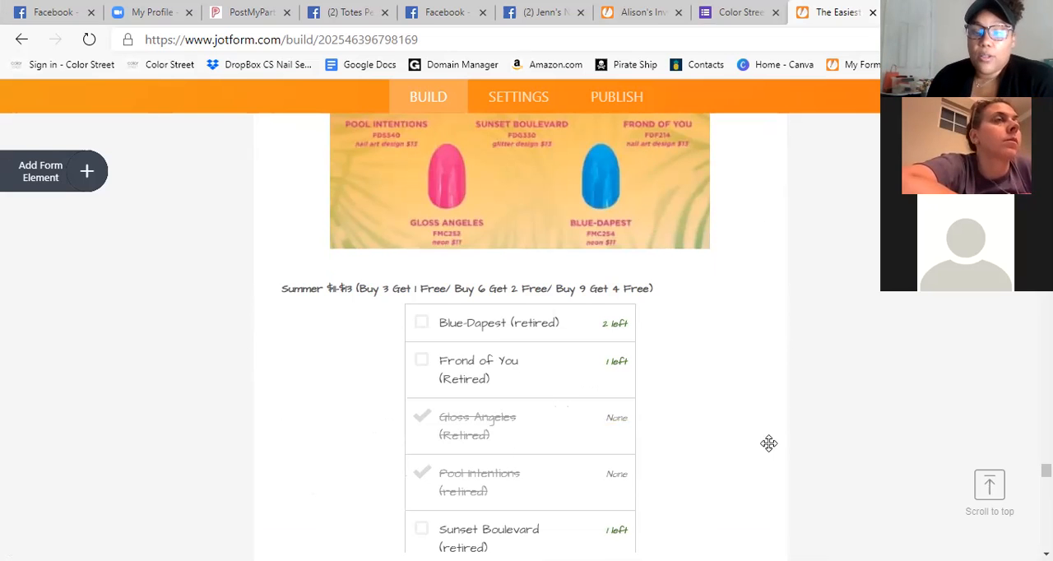
Find the Multiple Sclerosis awareness section and select its image, followed by the MS Foundation Set checklist below it.
scroll(756, 442, up, 1)
scroll(756, 441, up, 8)
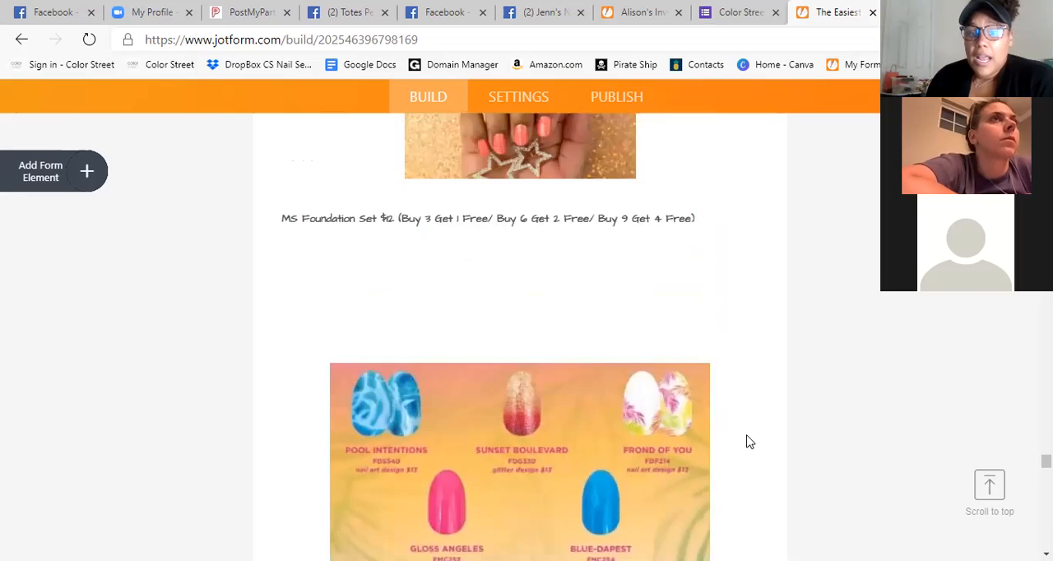
scroll(724, 425, up, 1)
scroll(721, 423, down, 1)
scroll(719, 421, up, 3)
scroll(715, 417, down, 5)
scroll(715, 417, up, 2)
scroll(545, 370, down, 3)
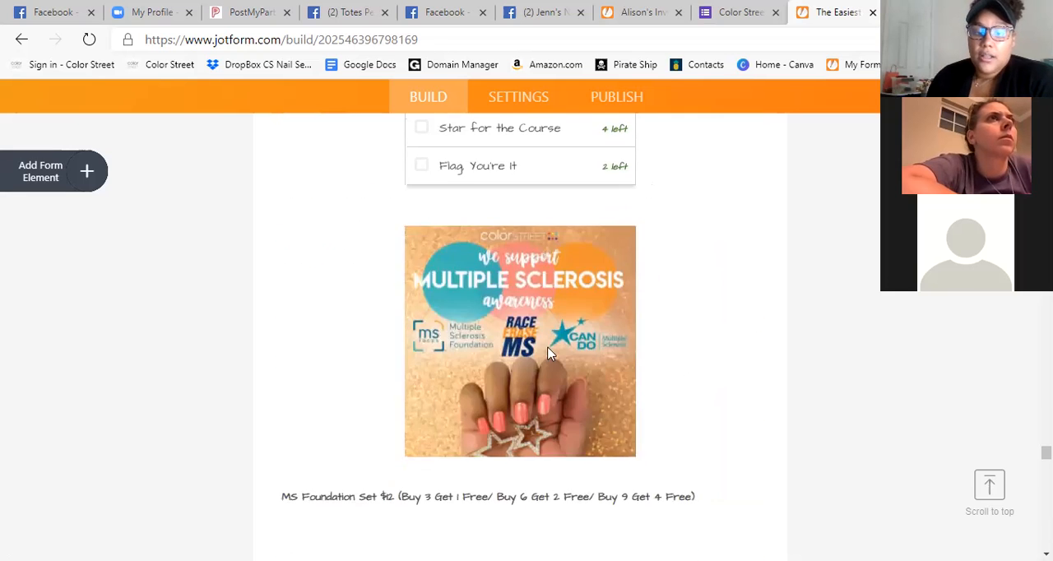
scroll(547, 329, down, 4)
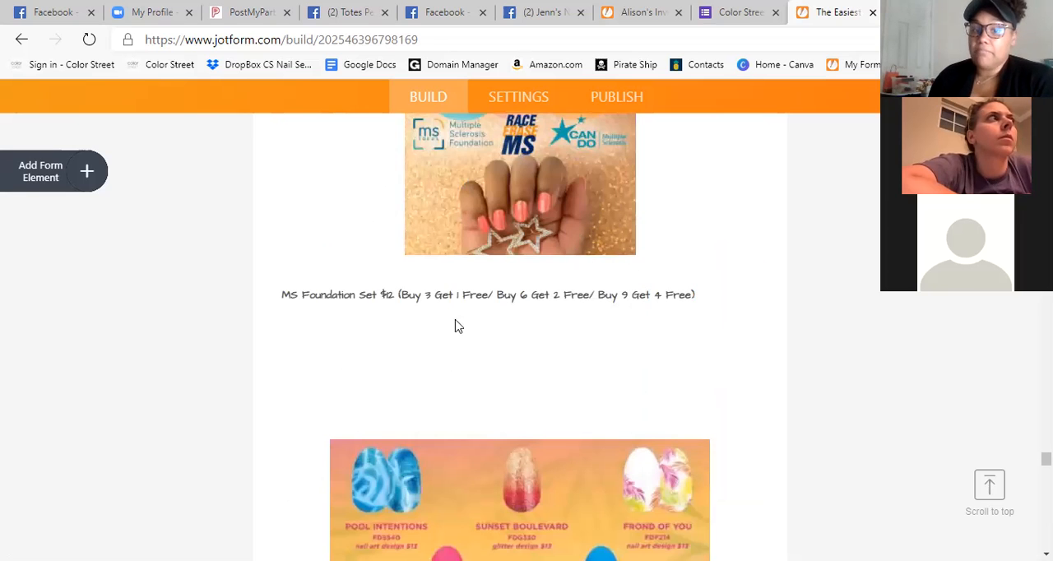
scroll(526, 380, up, 3)
click(611, 348)
scroll(611, 348, down, 3)
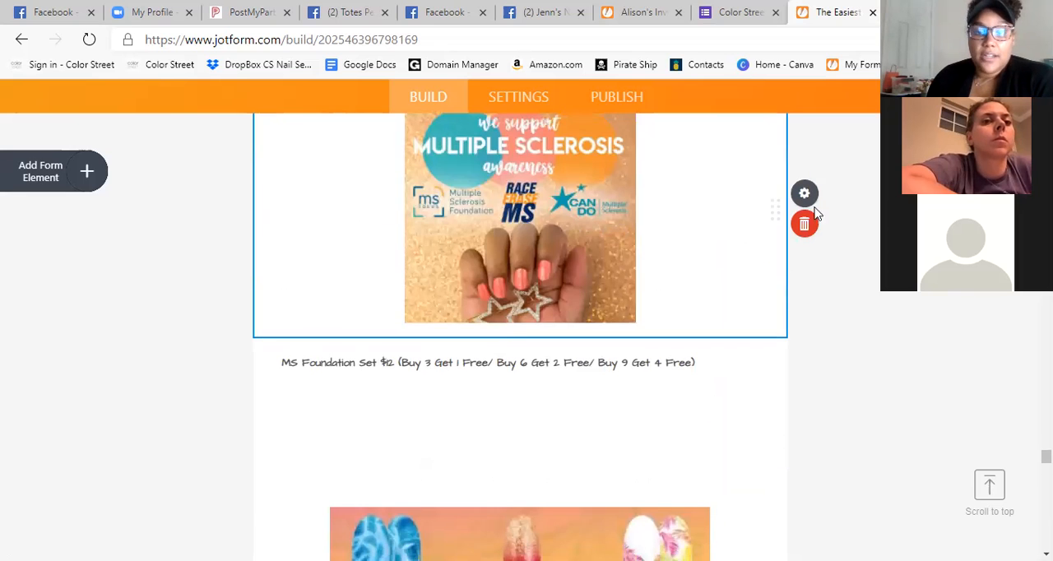
click(634, 371)
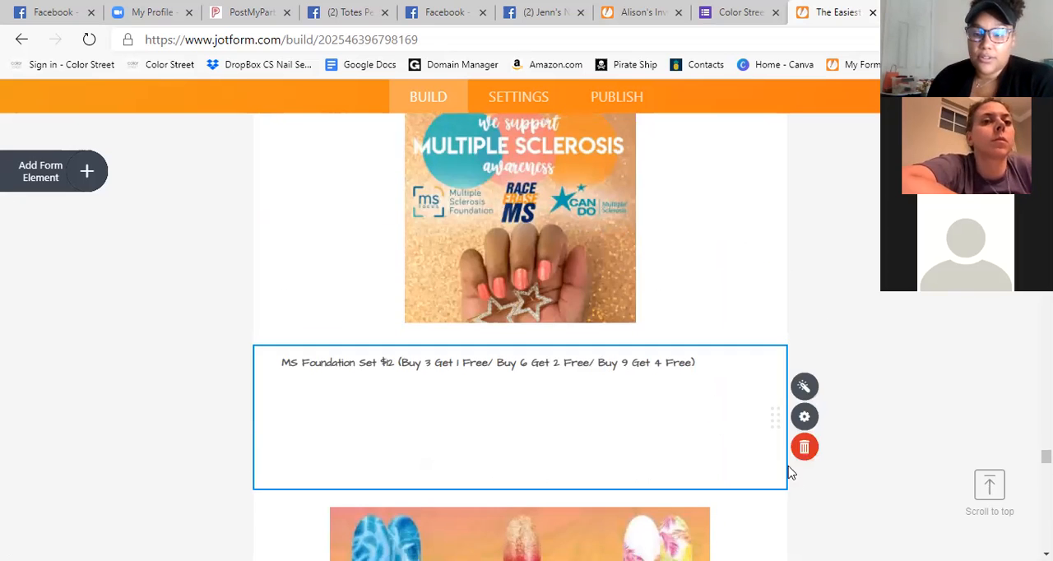
scroll(790, 473, down, 3)
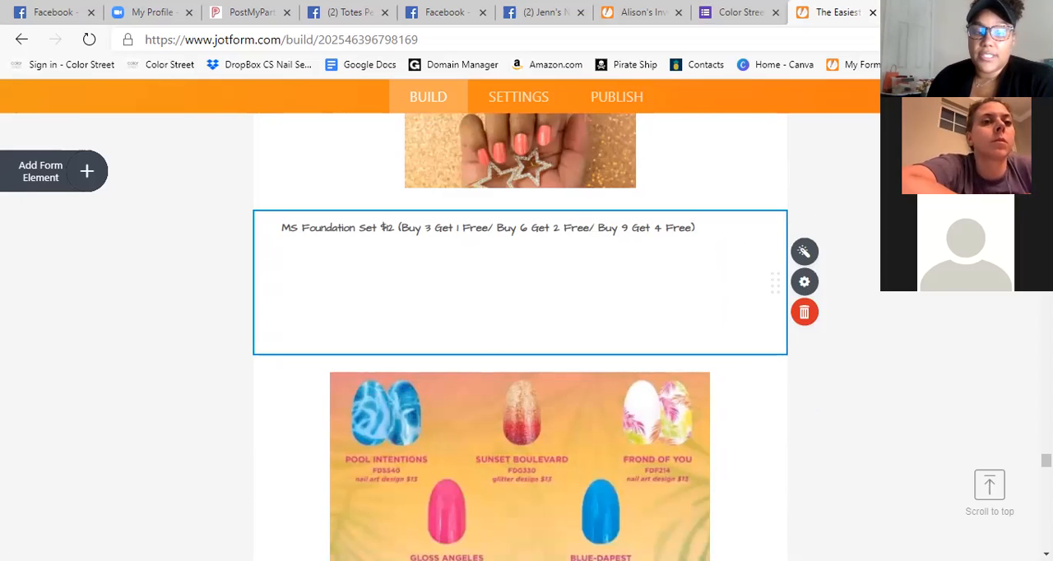
scroll(833, 197, up, 8)
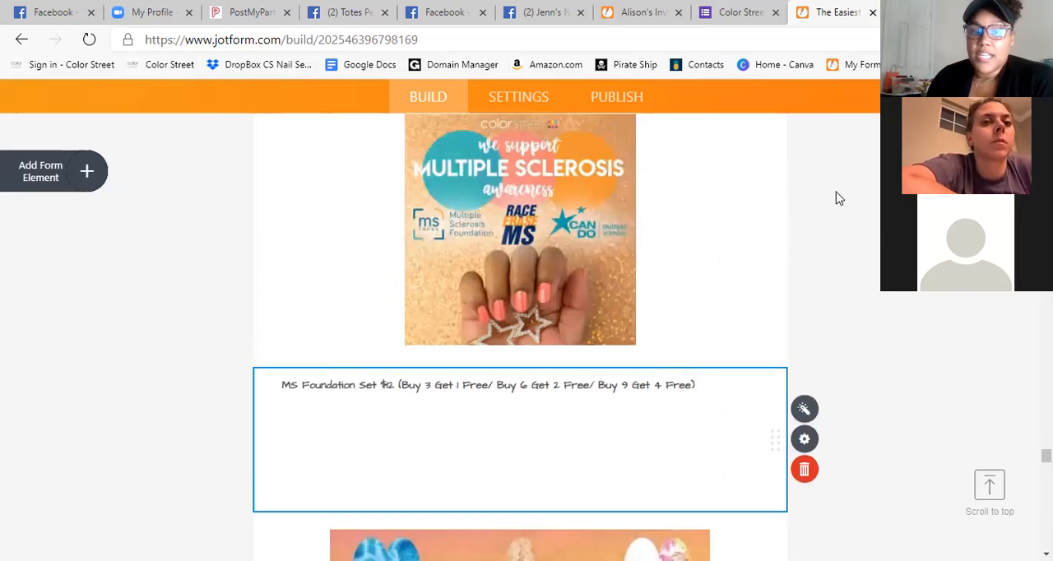
Add an Image element to the form directly below the MS Foundation Set checklist.
scroll(830, 202, down, 4)
scroll(830, 201, down, 5)
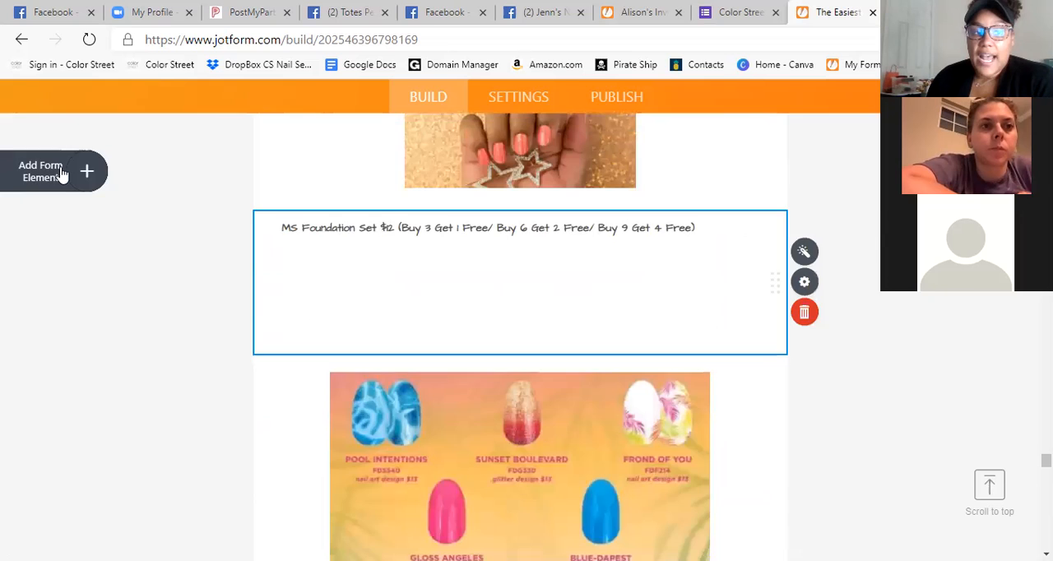
click(57, 172)
scroll(154, 361, down, 2)
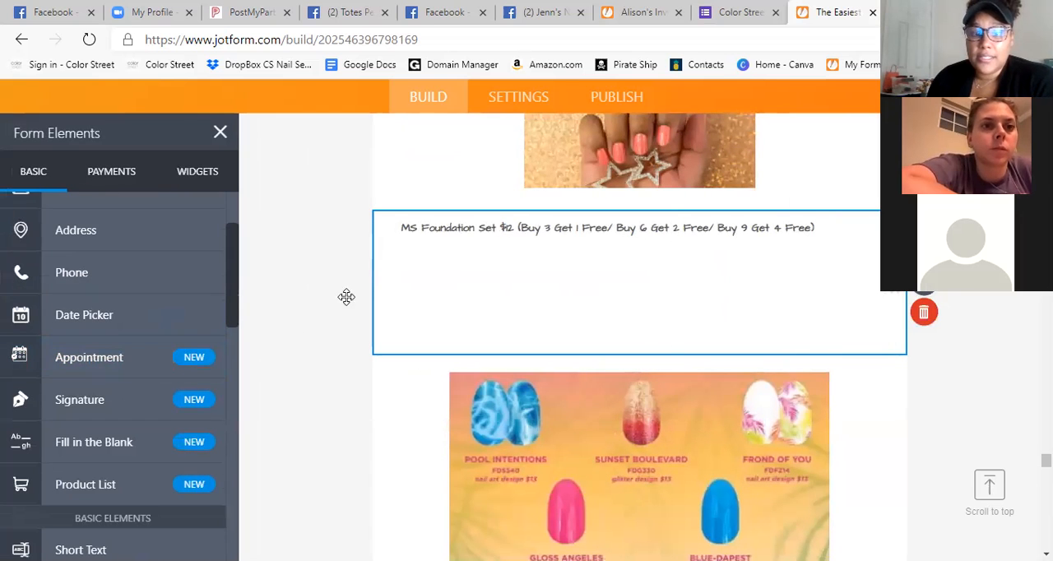
scroll(182, 294, down, 8)
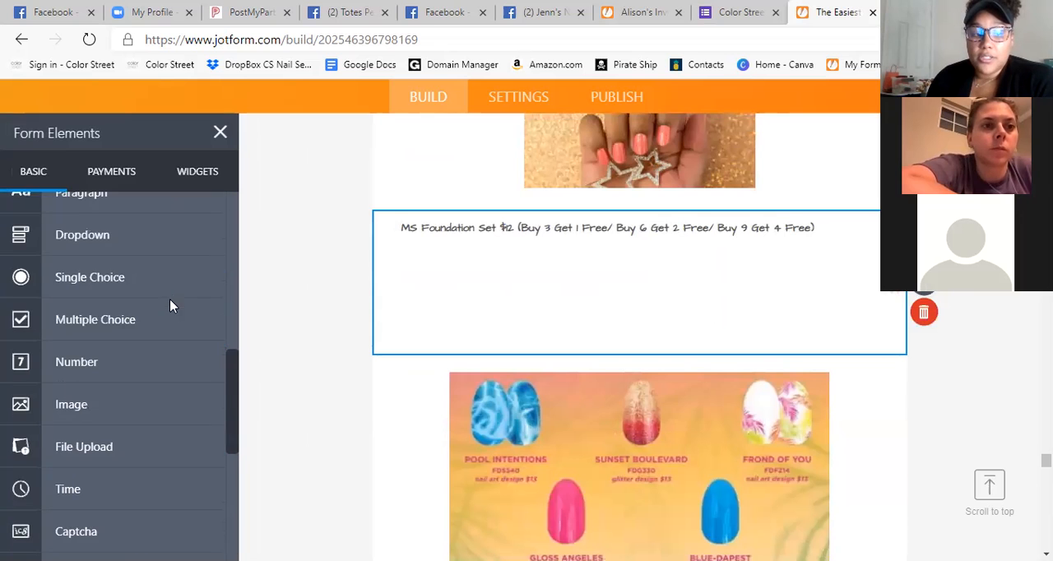
scroll(82, 300, down, 1)
click(72, 293)
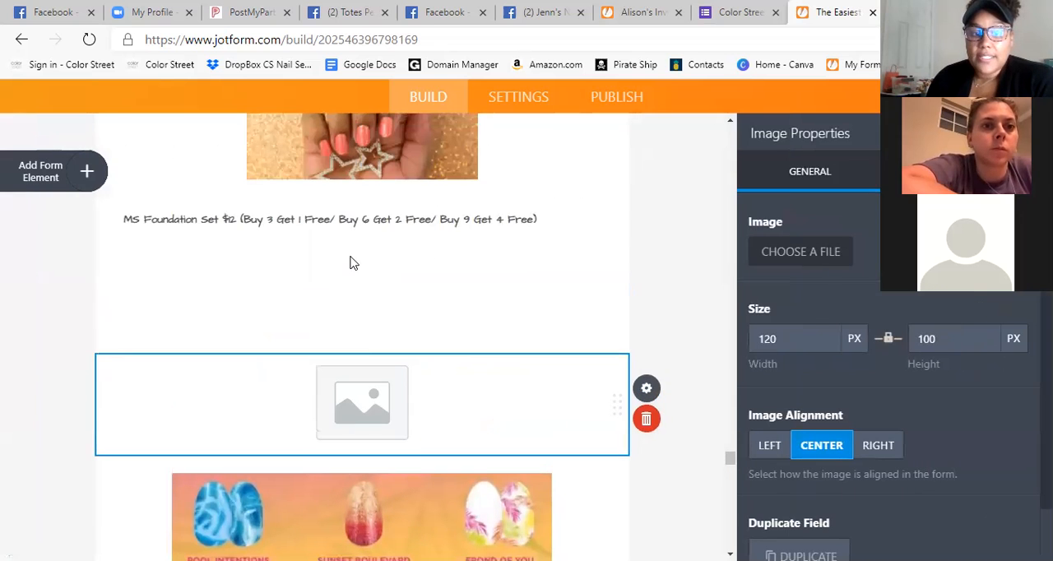
Examine the MS Foundation section and the position of the new image placeholder between it and the summer nail designs.
click(350, 264)
click(56, 177)
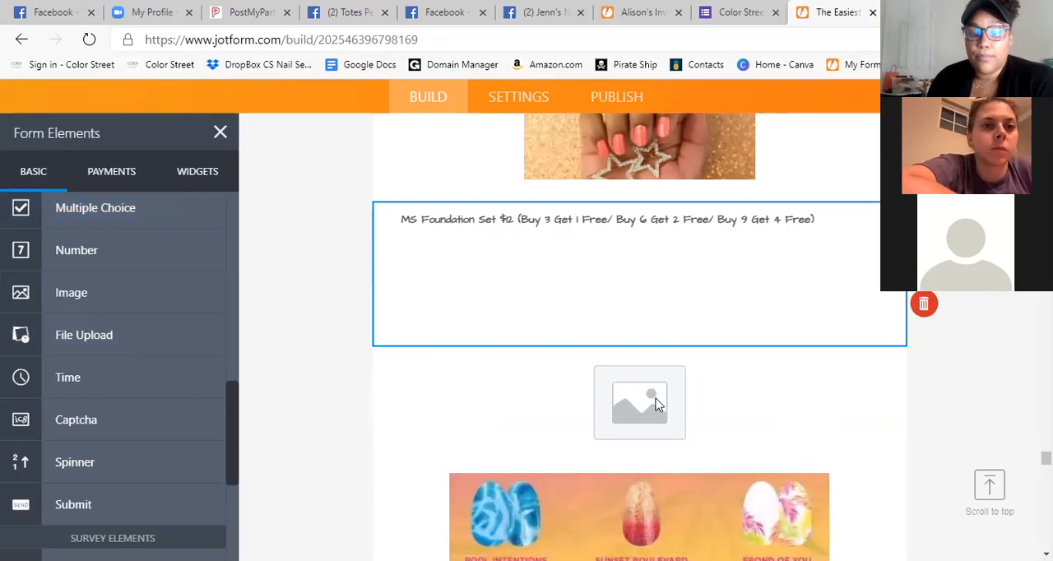
click(656, 403)
scroll(611, 230, down, 1)
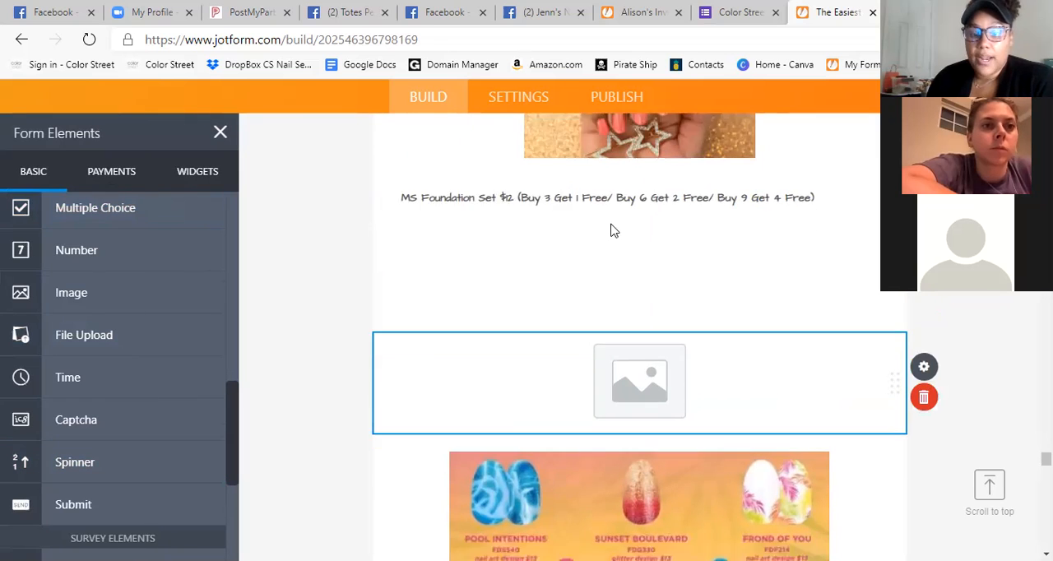
scroll(625, 246, down, 1)
scroll(657, 280, up, 5)
scroll(641, 263, down, 3)
scroll(629, 213, down, 2)
scroll(658, 173, up, 2)
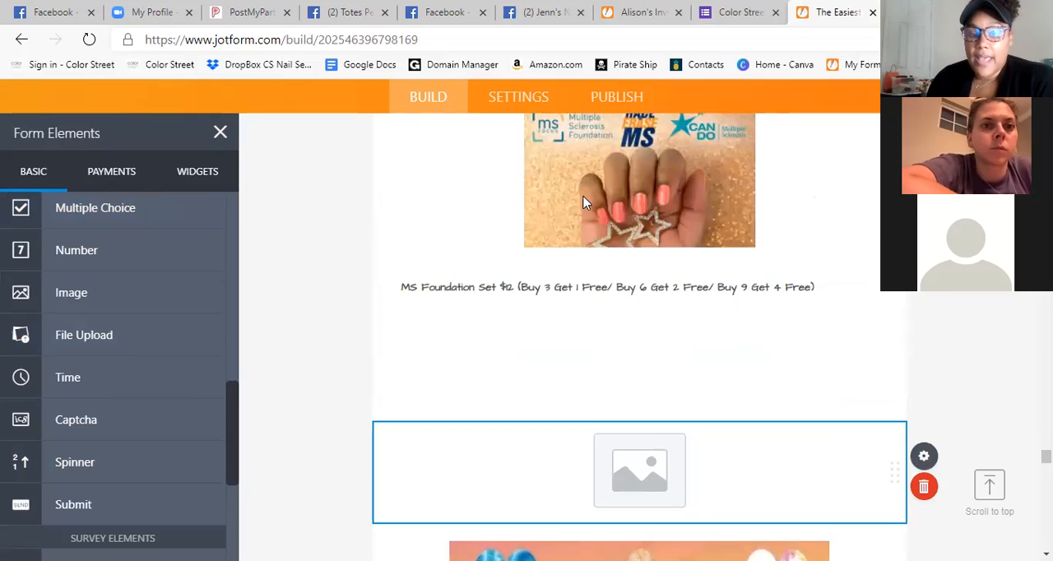
scroll(651, 258, down, 1)
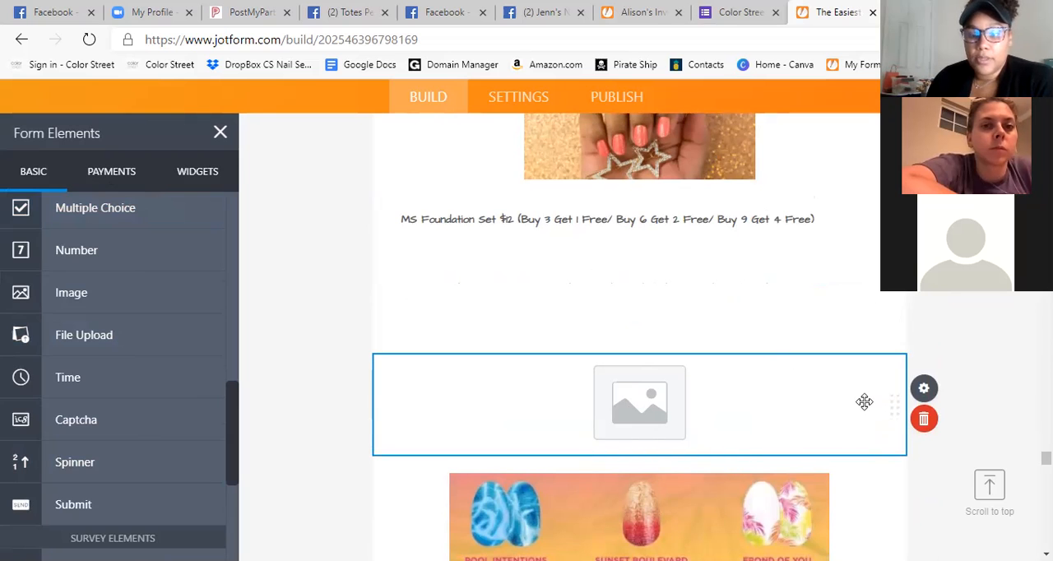
Look through the general and advanced properties of the new image placeholder.
click(923, 389)
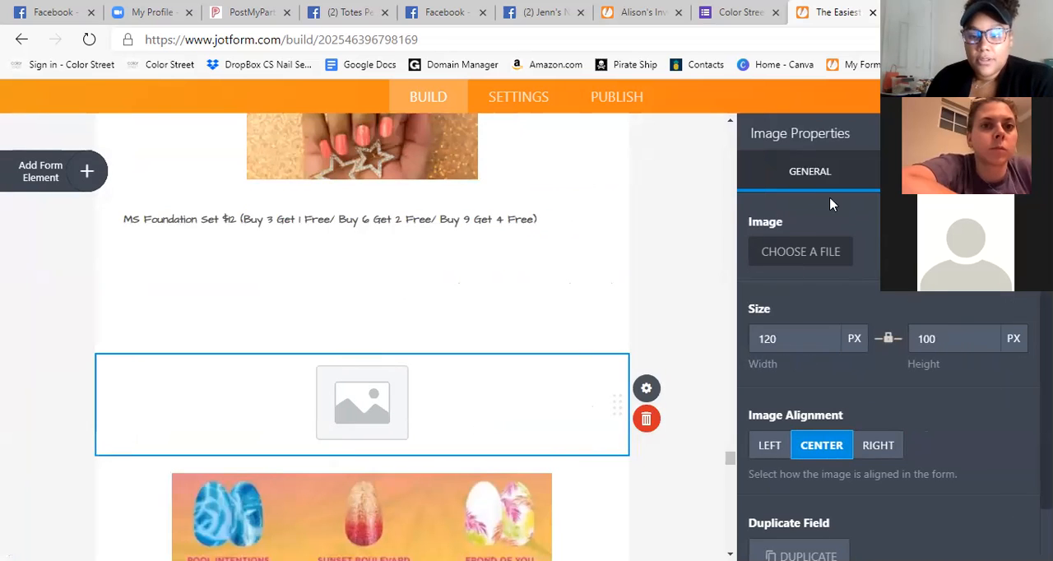
scroll(868, 353, down, 1)
scroll(870, 355, up, 1)
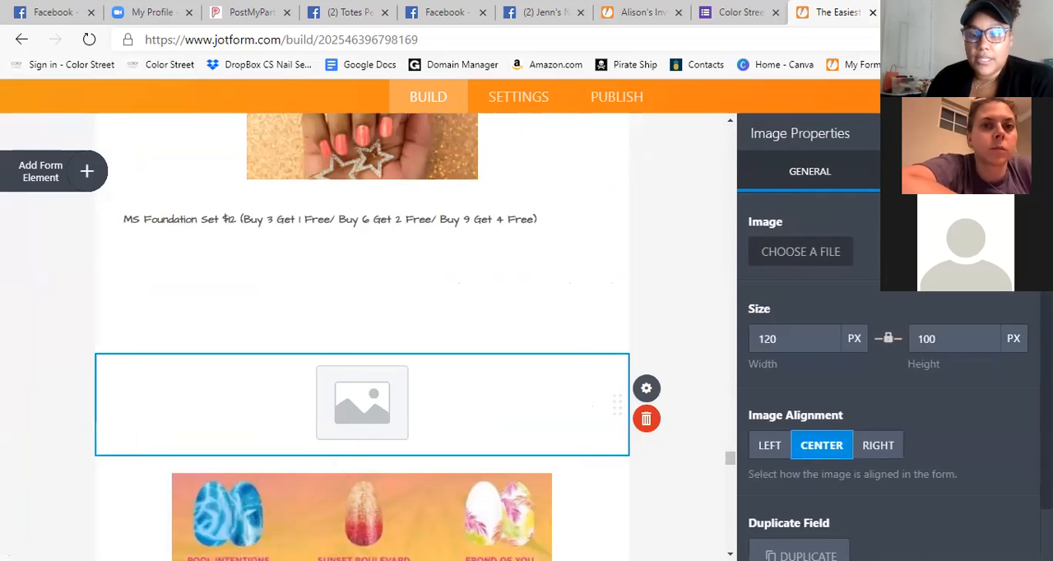
click(946, 171)
click(643, 391)
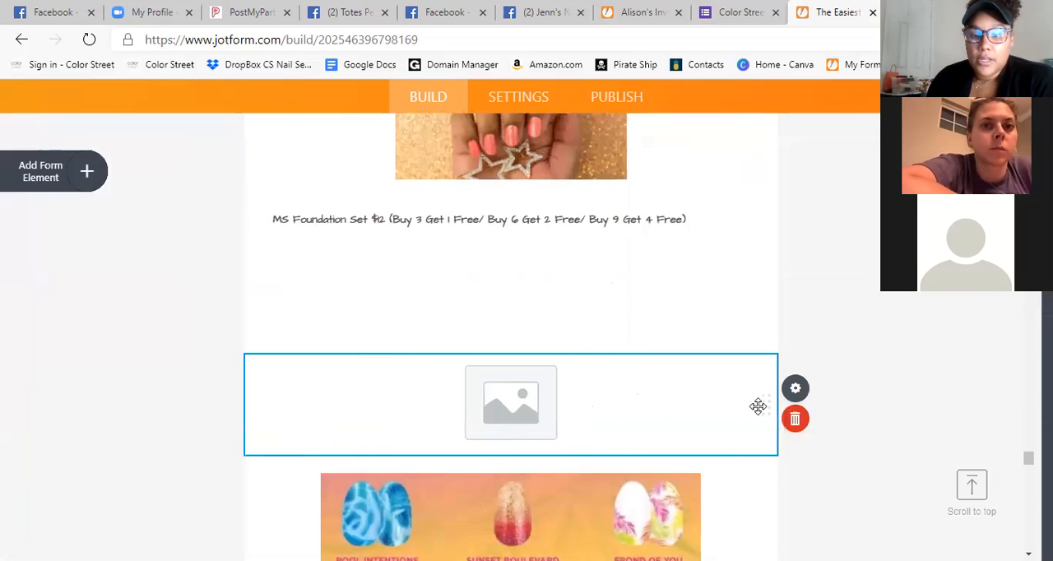
click(805, 390)
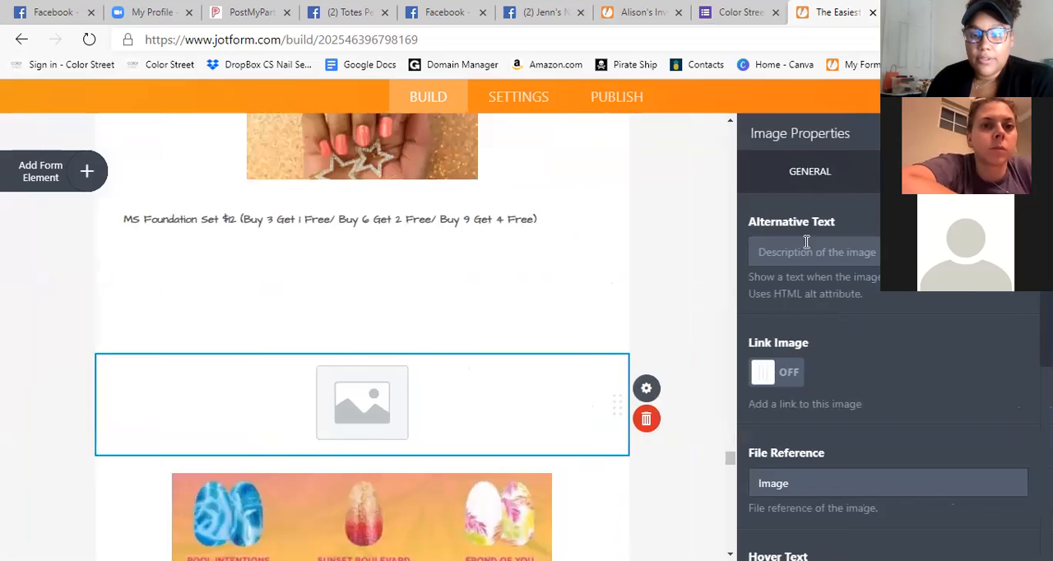
click(825, 167)
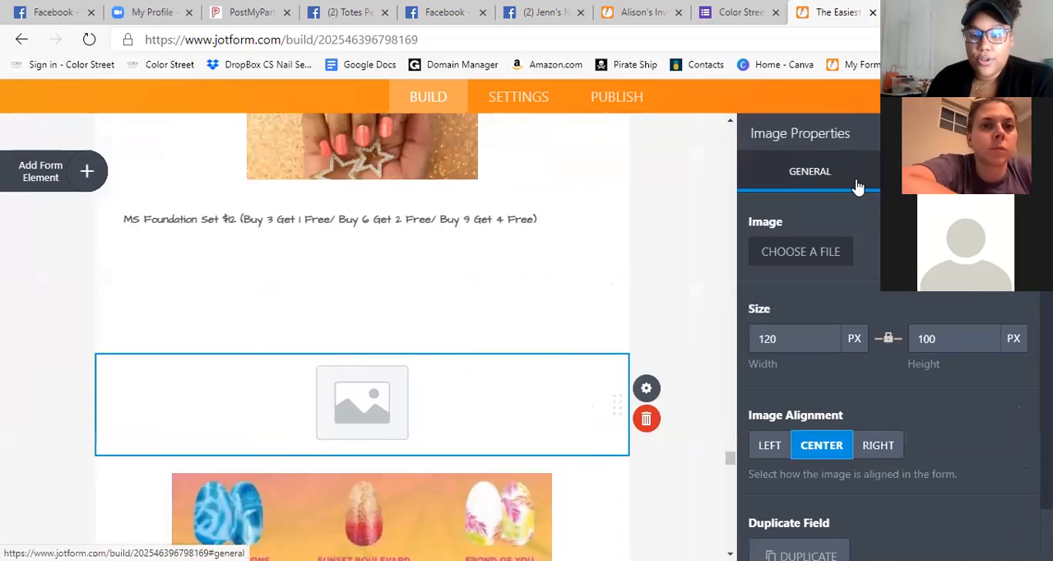
Upload the Pregnancy & Infant Loss awareness picture from the Downloads folder into the image placeholder.
click(820, 257)
click(909, 352)
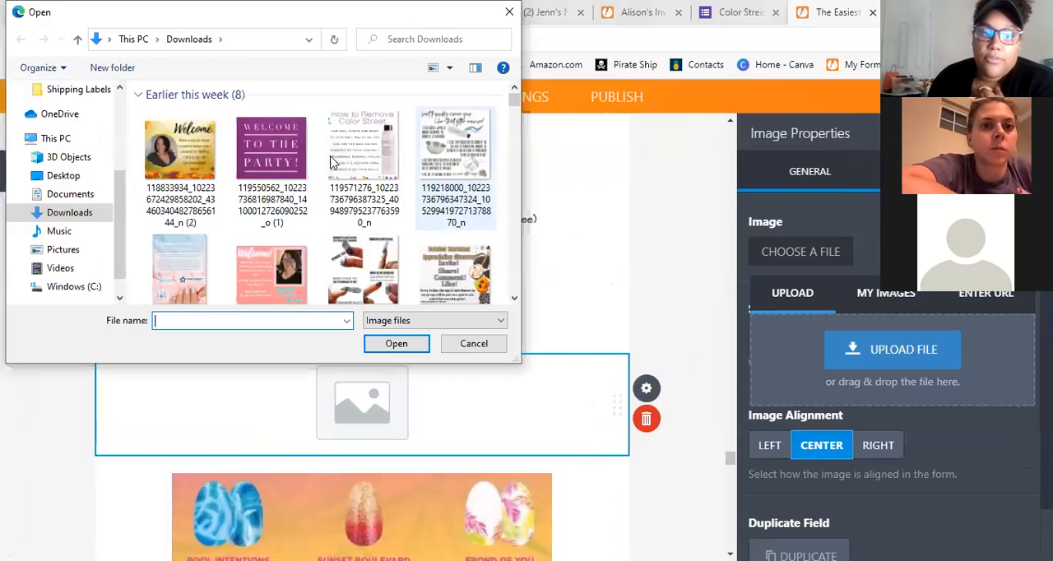
scroll(388, 185, down, 3)
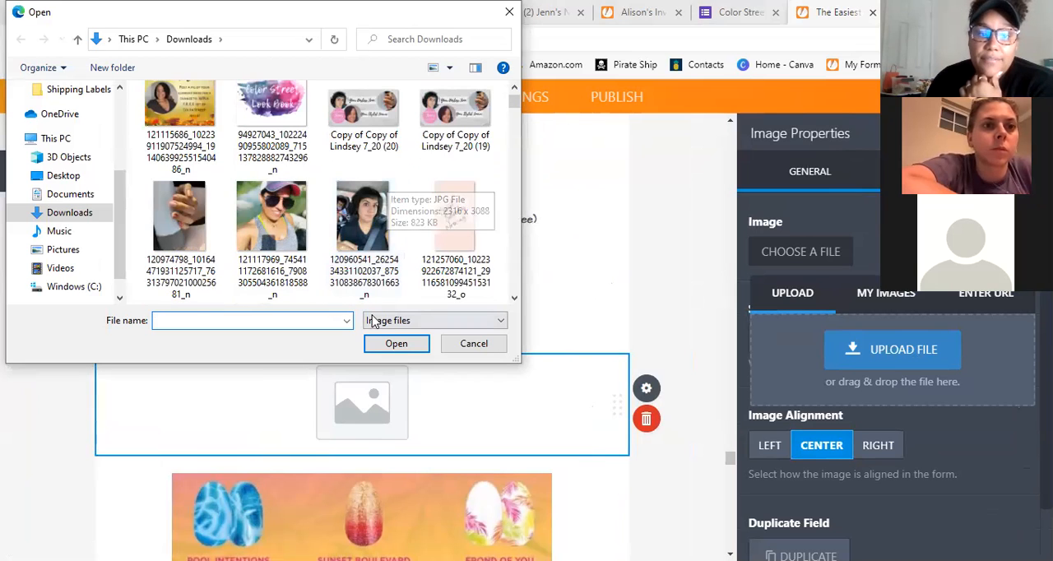
scroll(335, 201, down, 5)
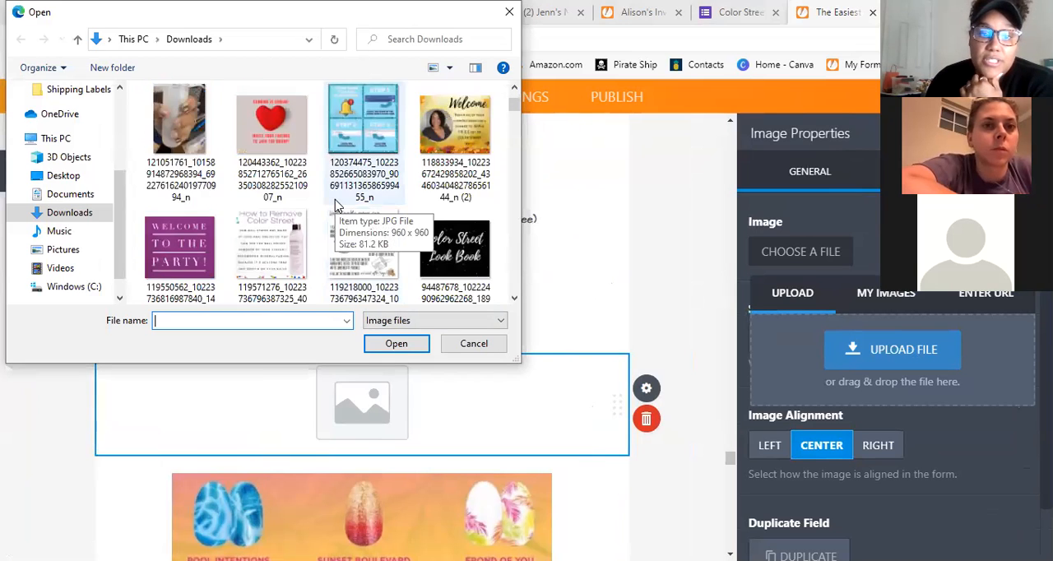
scroll(353, 207, down, 10)
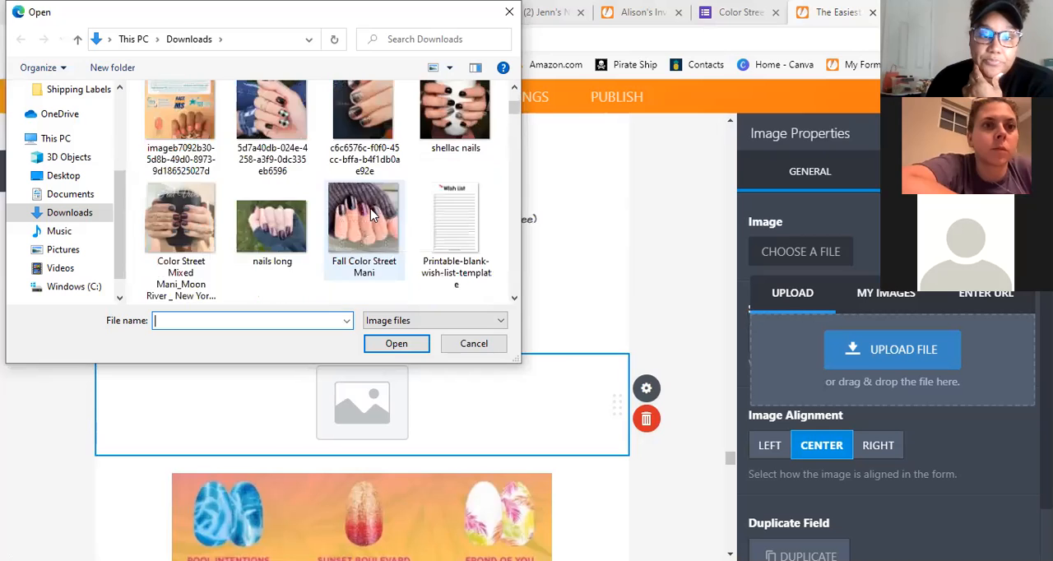
scroll(374, 210, down, 6)
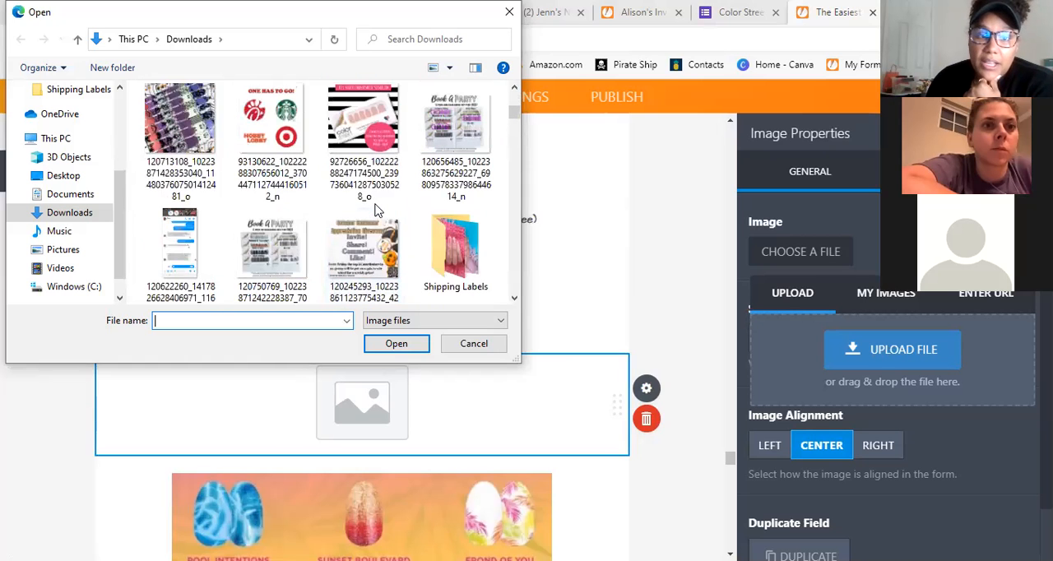
scroll(374, 210, down, 3)
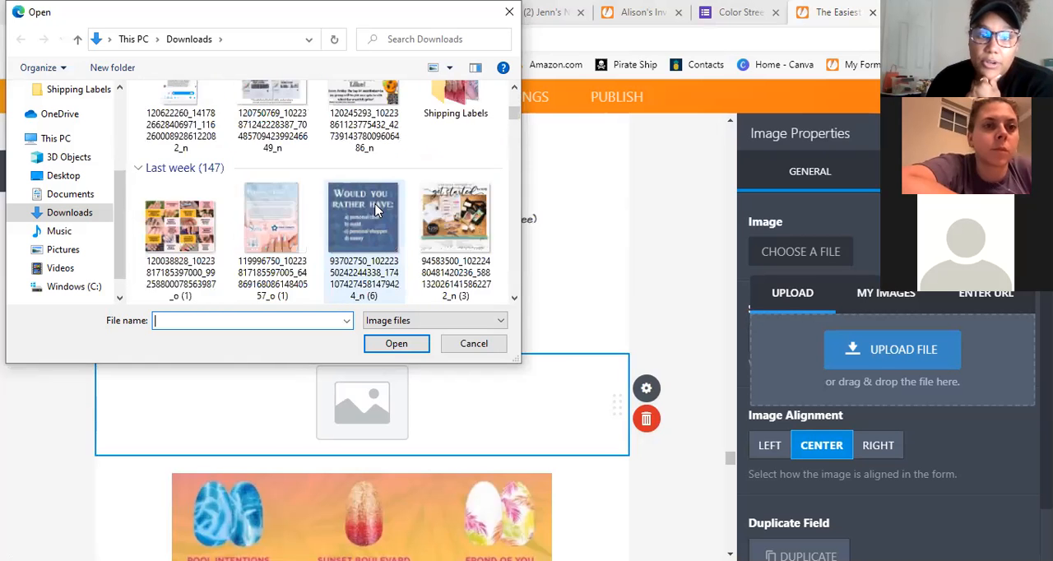
click(282, 223)
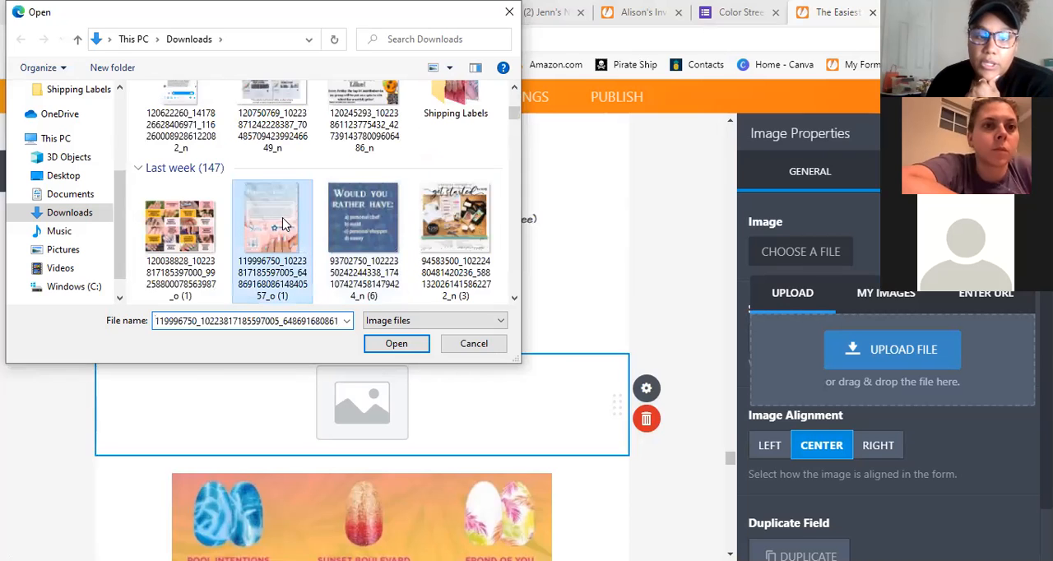
key(Return)
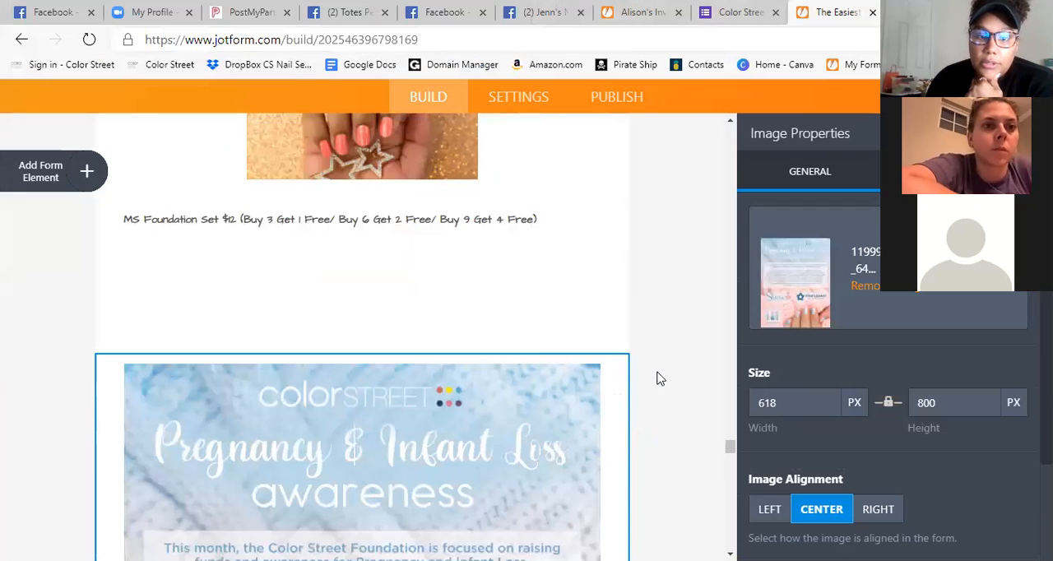
scroll(439, 359, down, 5)
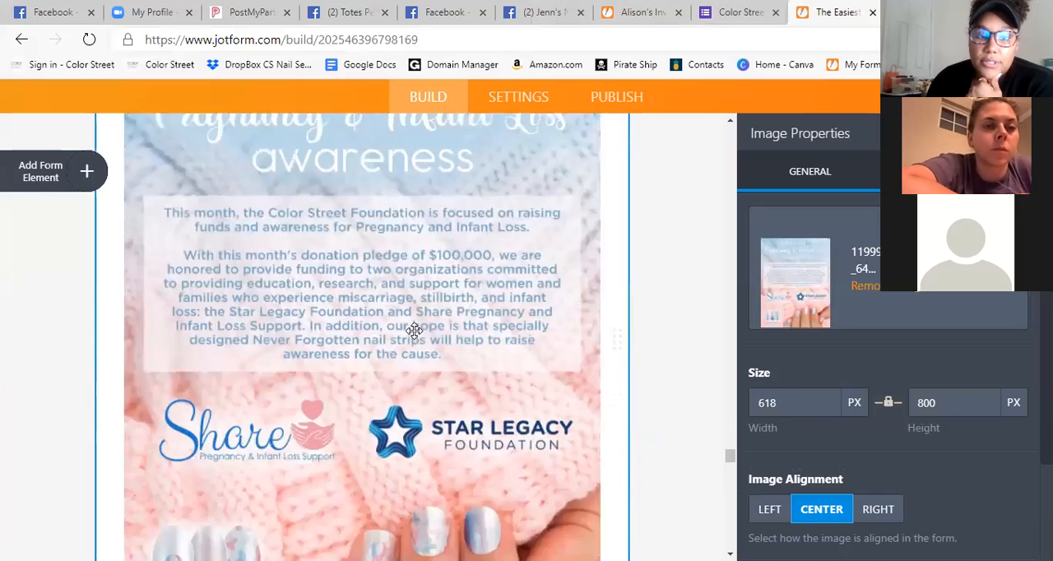
Copy the full MS Foundation Set label text with its $12 price and buy-and-get-free offers.
scroll(414, 331, up, 2)
scroll(413, 331, up, 6)
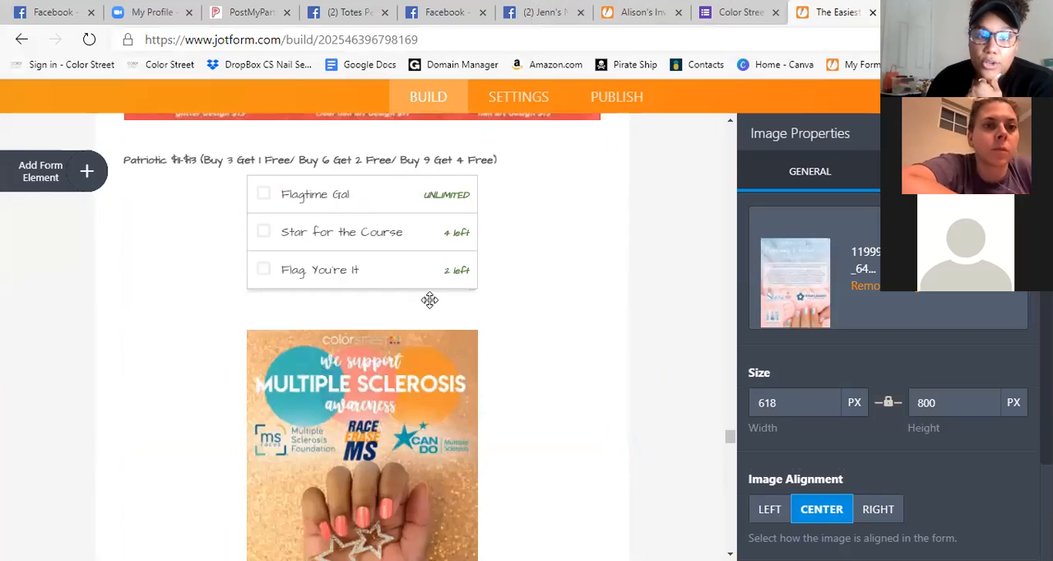
scroll(440, 308, down, 1)
scroll(516, 323, down, 2)
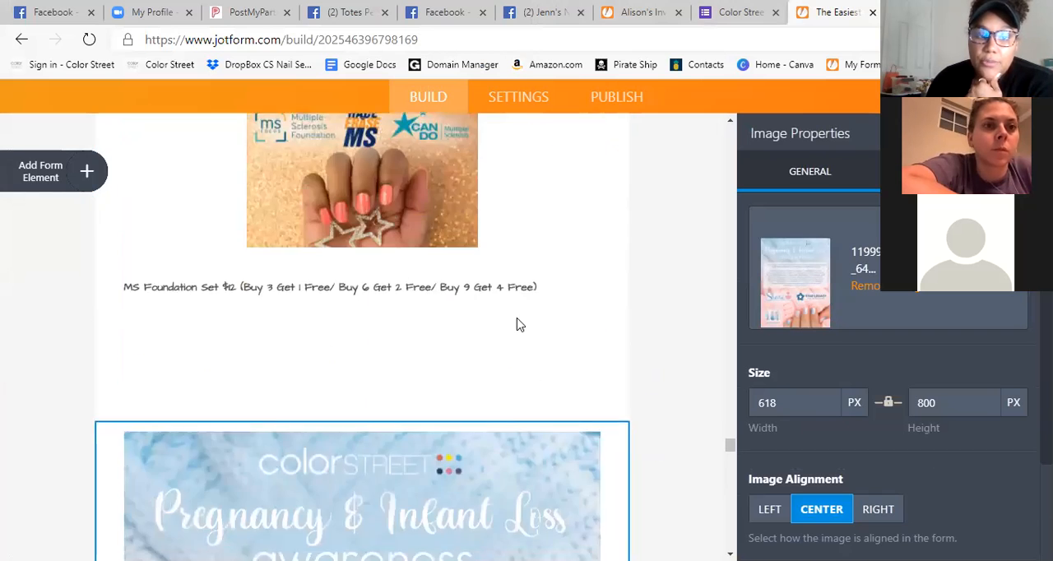
click(194, 287)
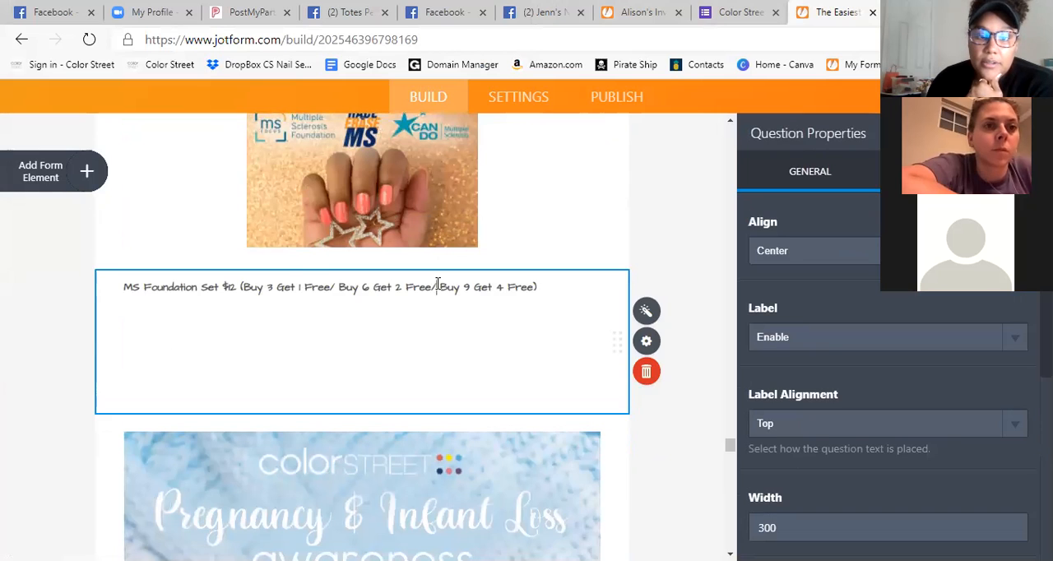
drag(540, 287, 255, 289)
triple_click(127, 291)
right_click(148, 293)
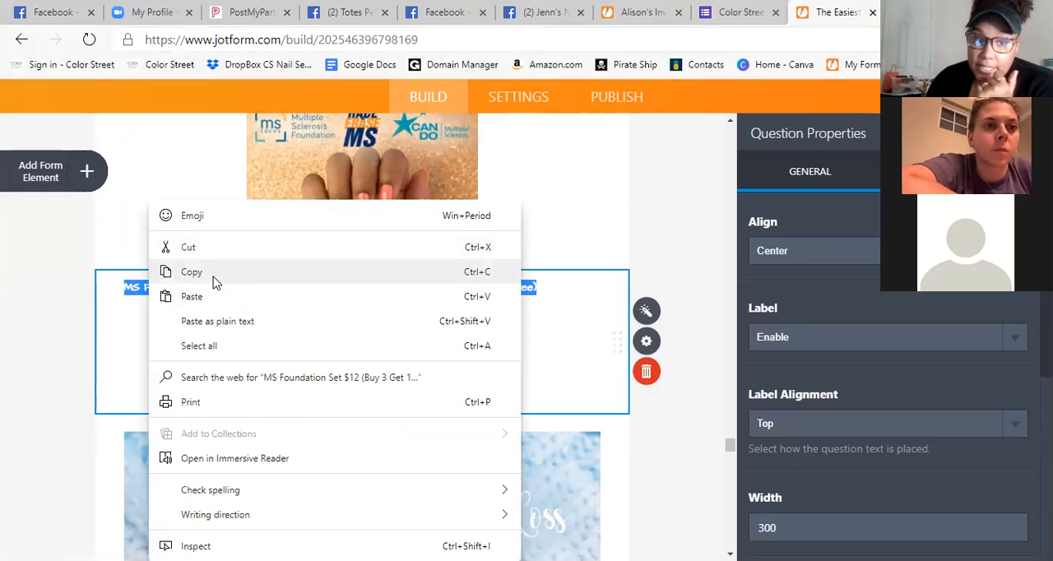
click(211, 273)
click(611, 356)
Insert a Paragraph element between the Pregnancy & Infant Loss awareness image and the summer nail designs image.
scroll(545, 318, down, 2)
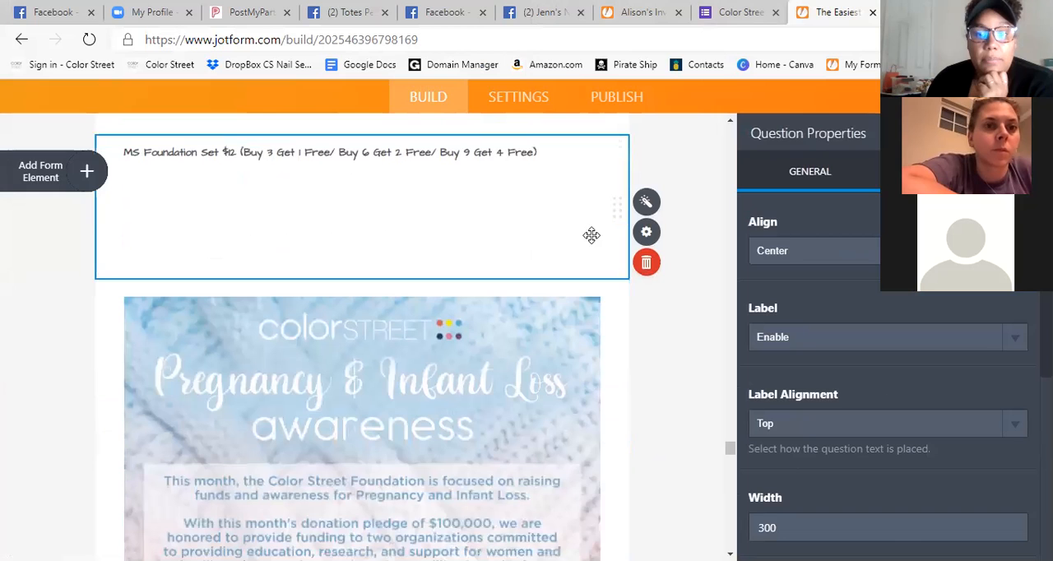
scroll(136, 255, down, 3)
click(524, 308)
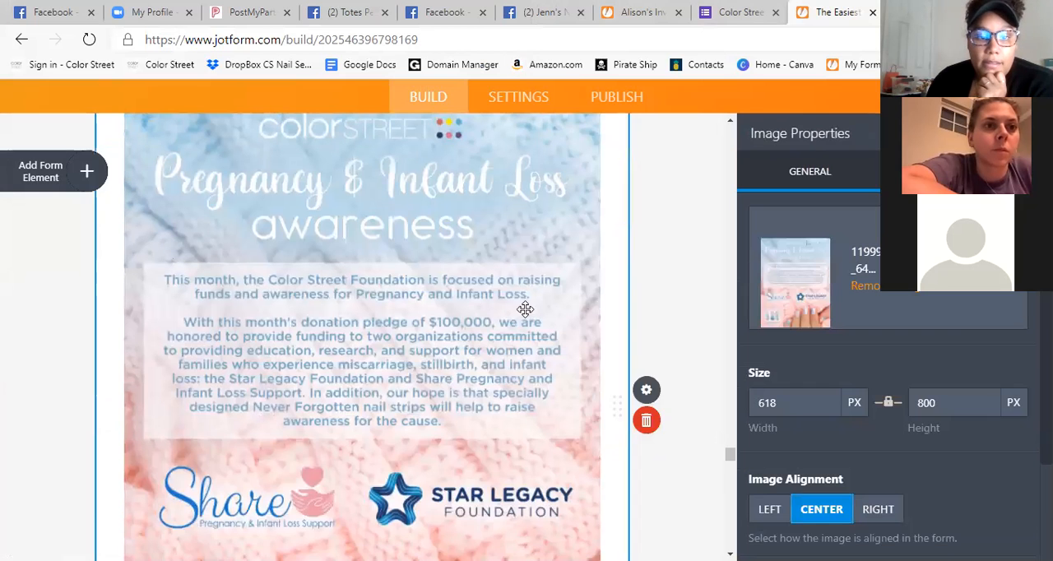
scroll(524, 308, down, 6)
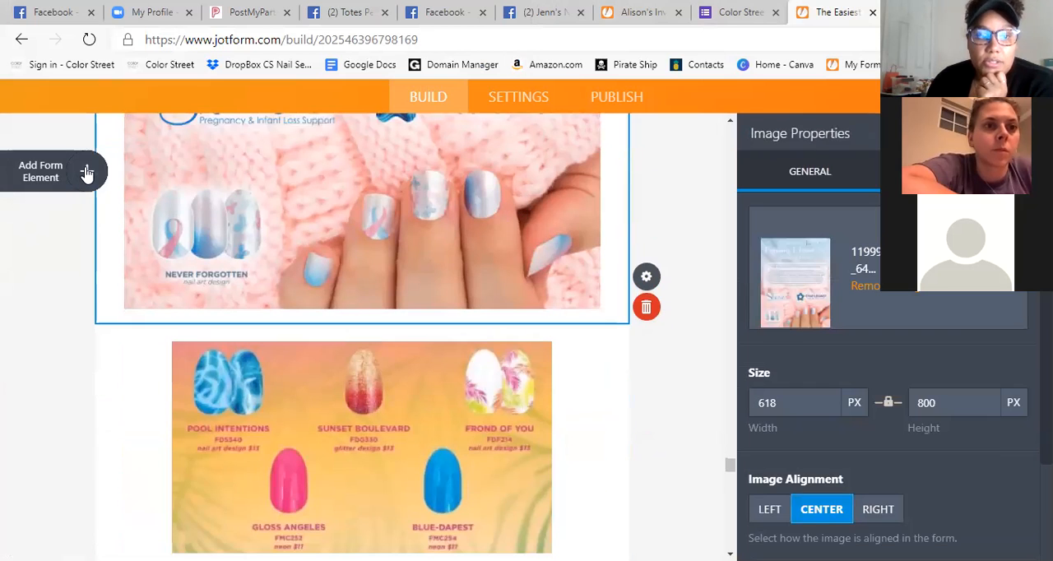
click(86, 173)
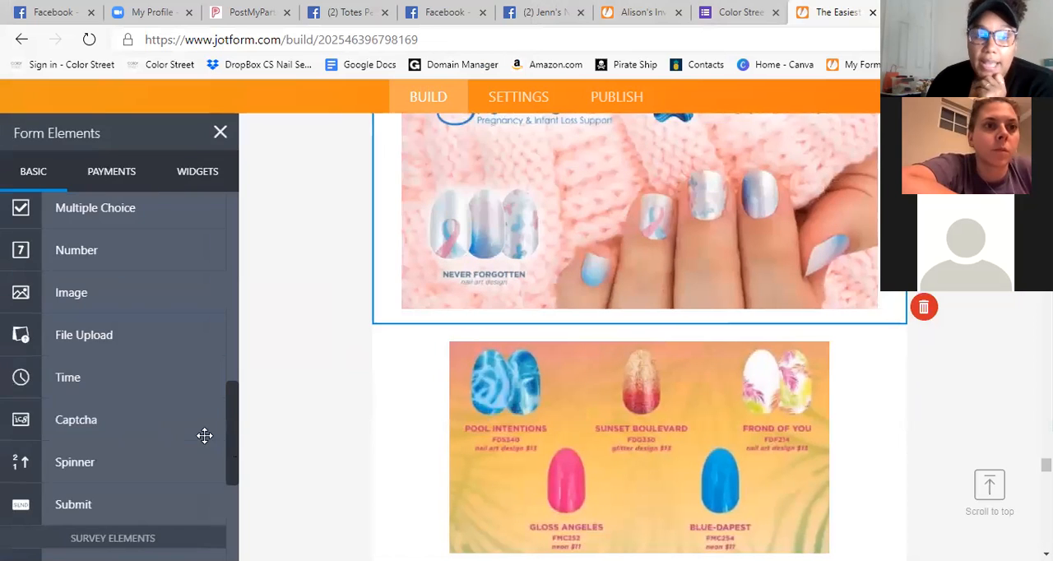
scroll(127, 398, up, 5)
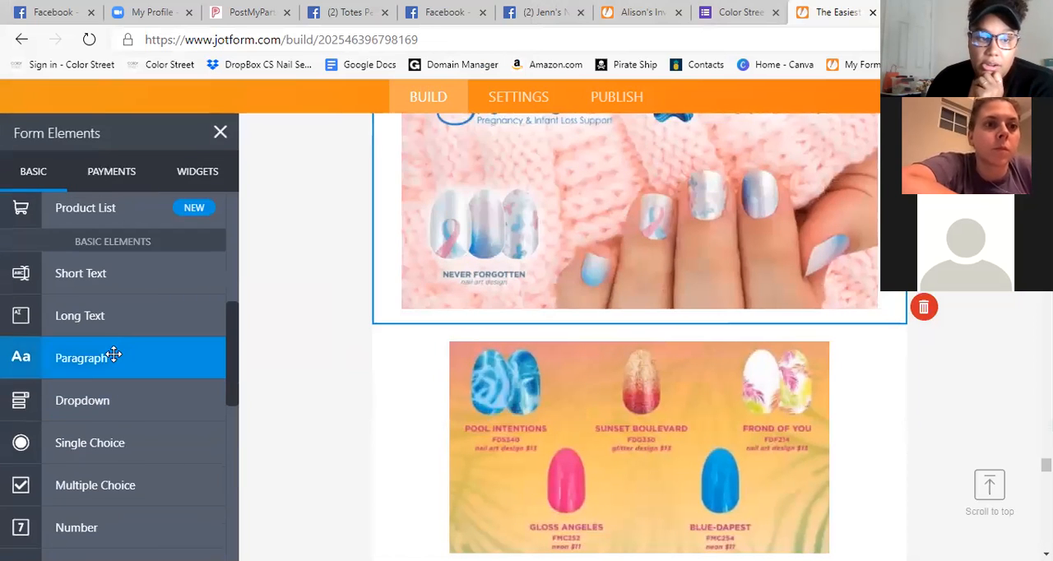
drag(113, 354, 385, 306)
click(477, 337)
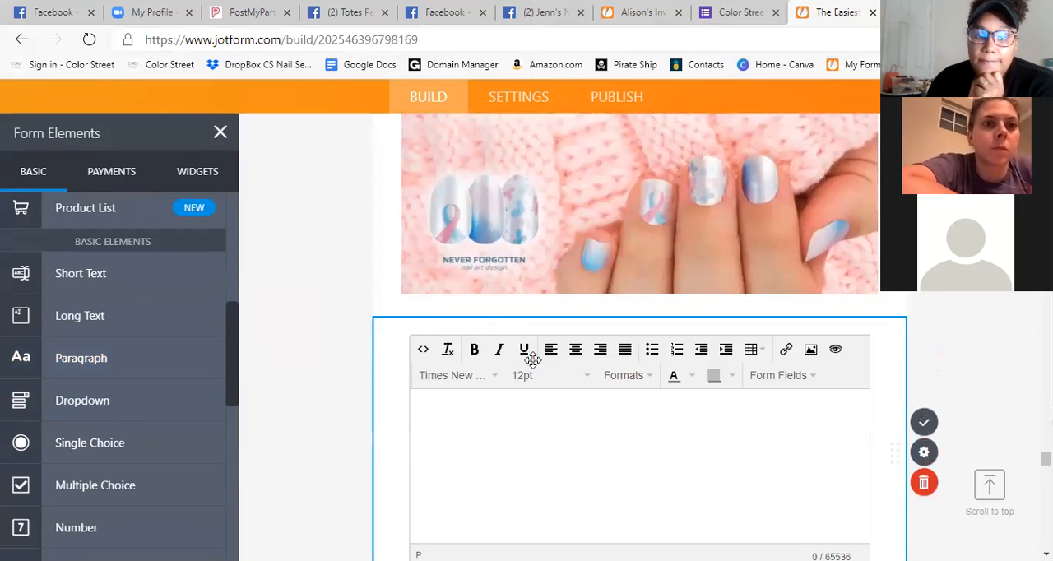
Paste the copied set label into the new paragraph and replace "MS Foundation" with "Infant & Pregnancy Loss Awareness".
scroll(395, 329, down, 2)
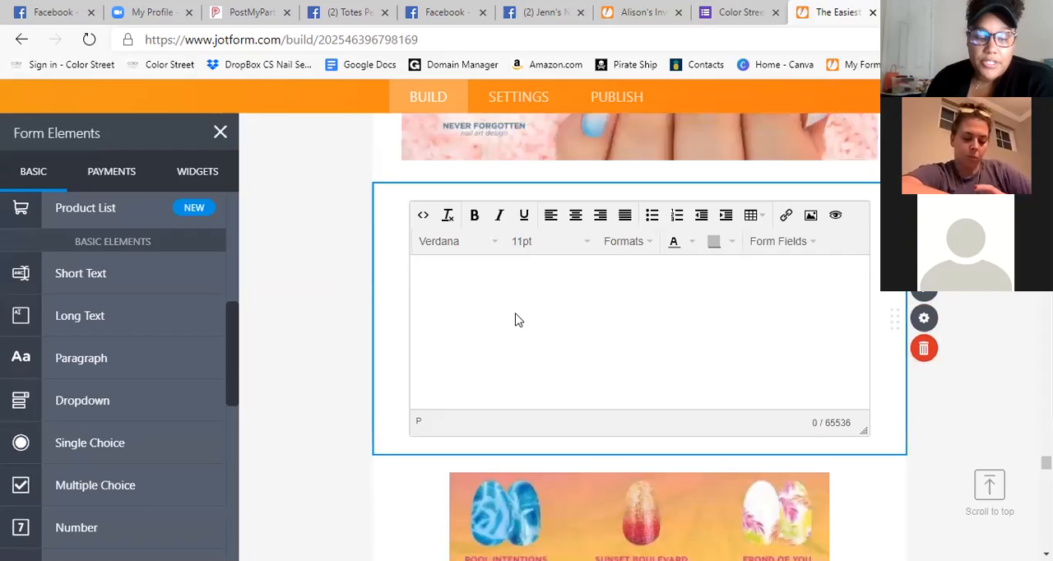
key(ctrl+v)
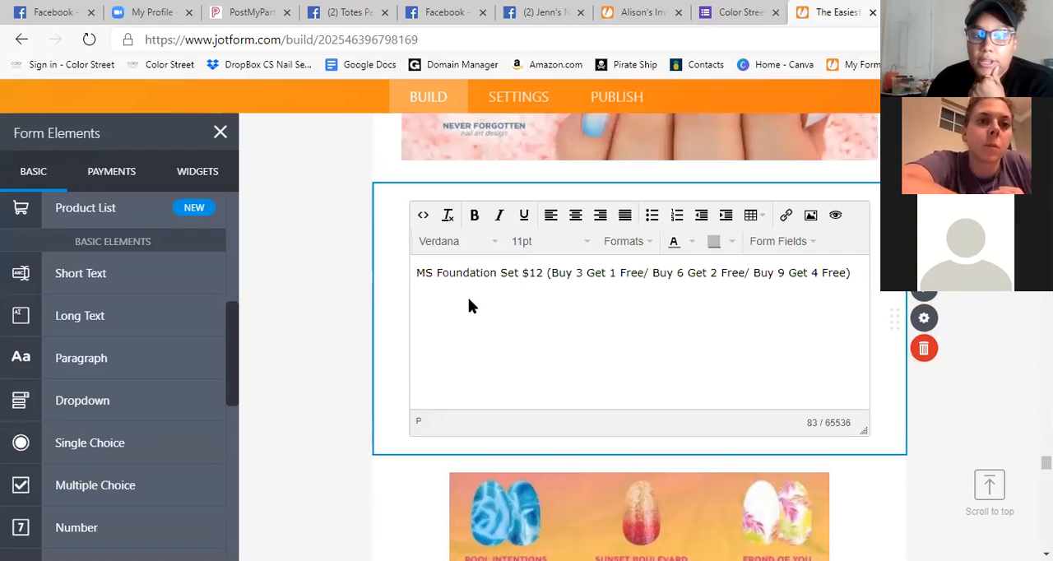
drag(496, 276, 421, 272)
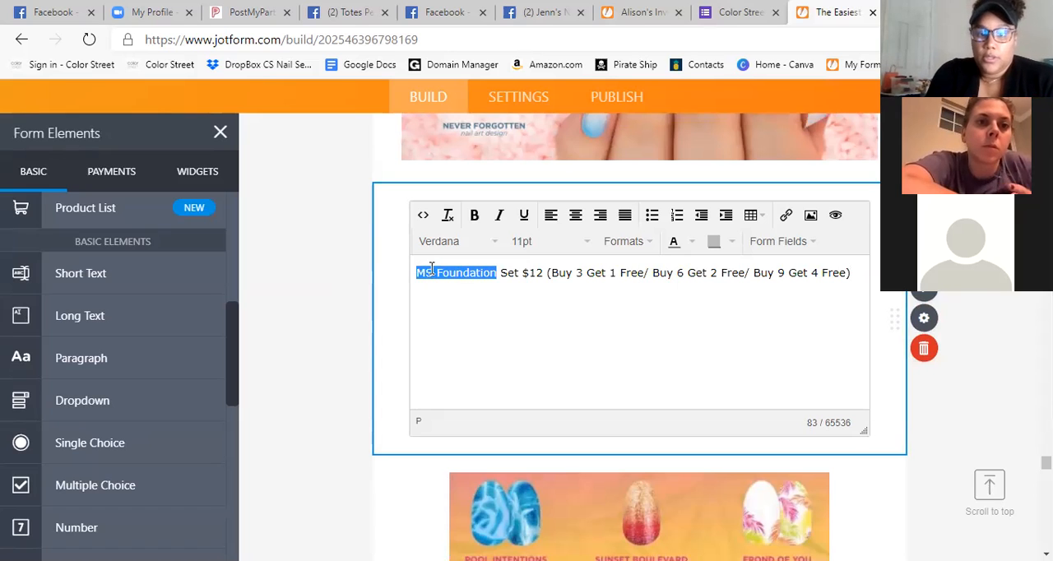
text(Infant )
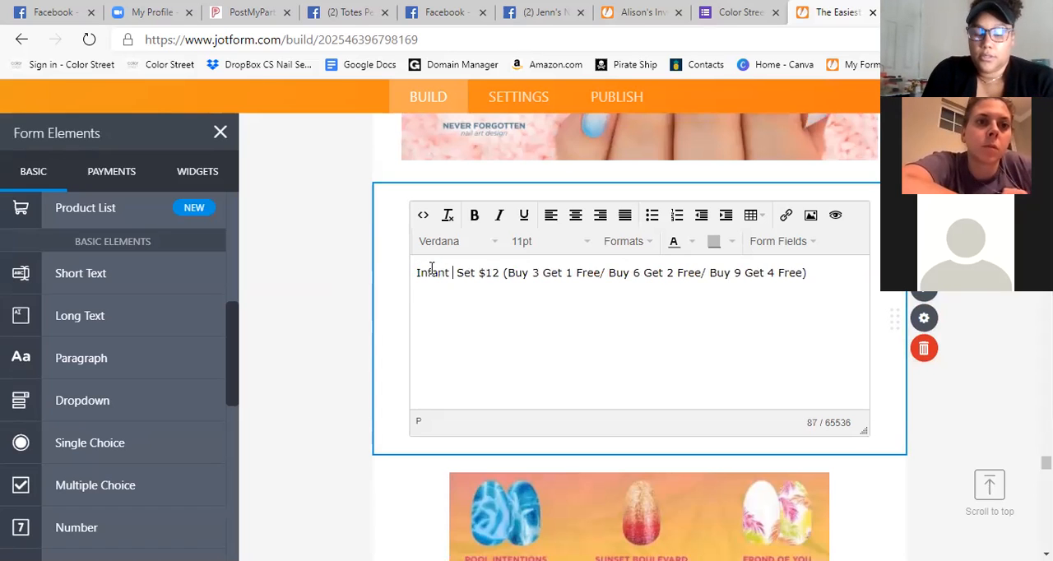
text(& Pregna)
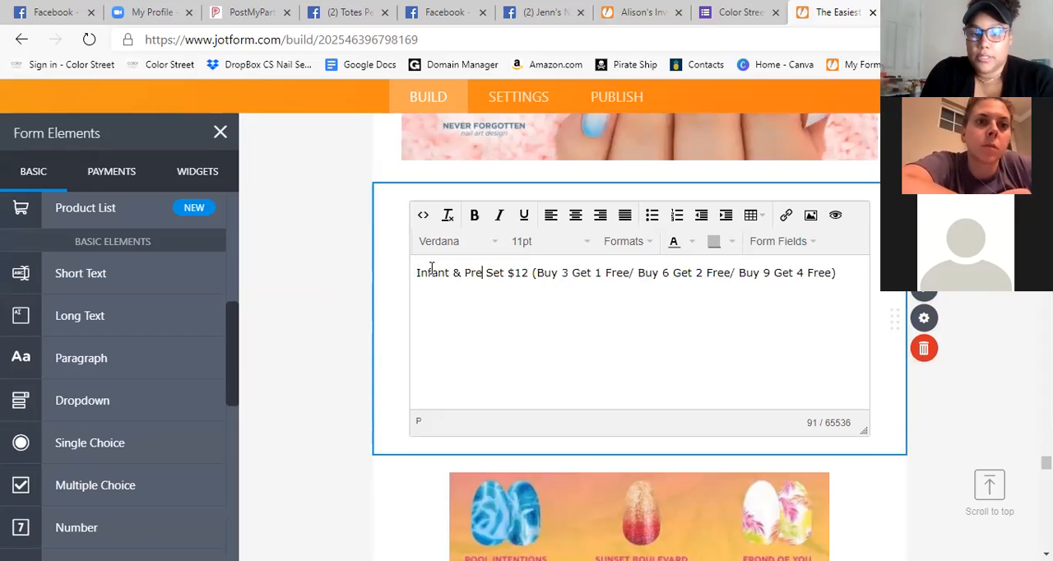
text(ncy Loss A)
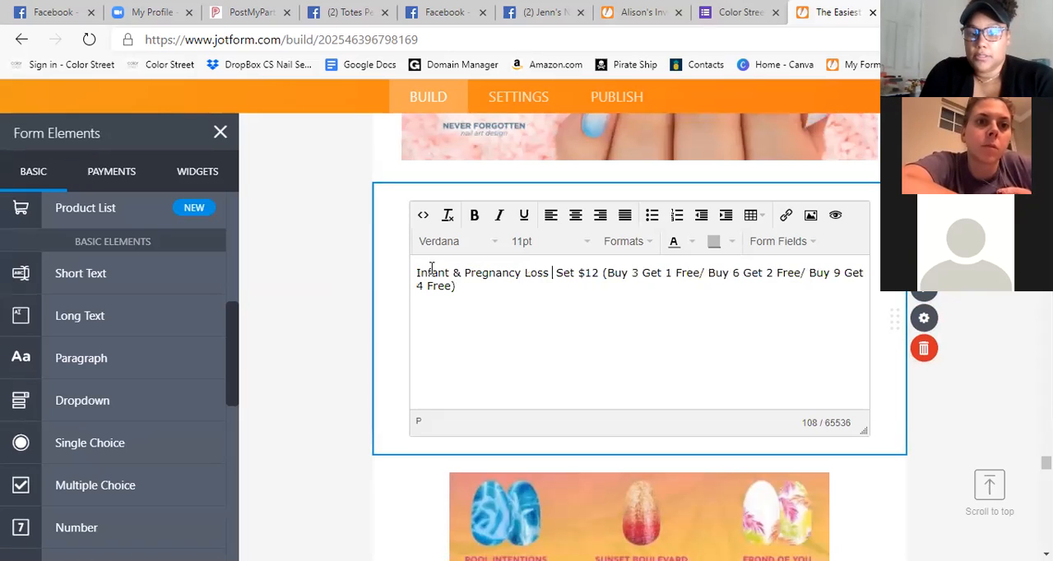
text(wareness)
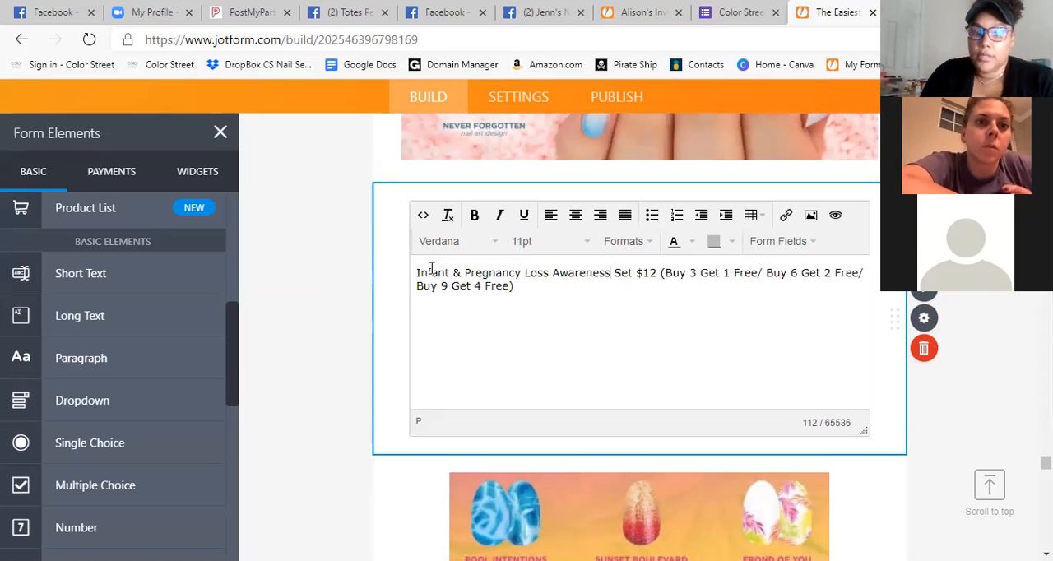
Change the price in the Infant & Pregnancy Loss Awareness Set paragraph to $13.
scroll(527, 345, up, 6)
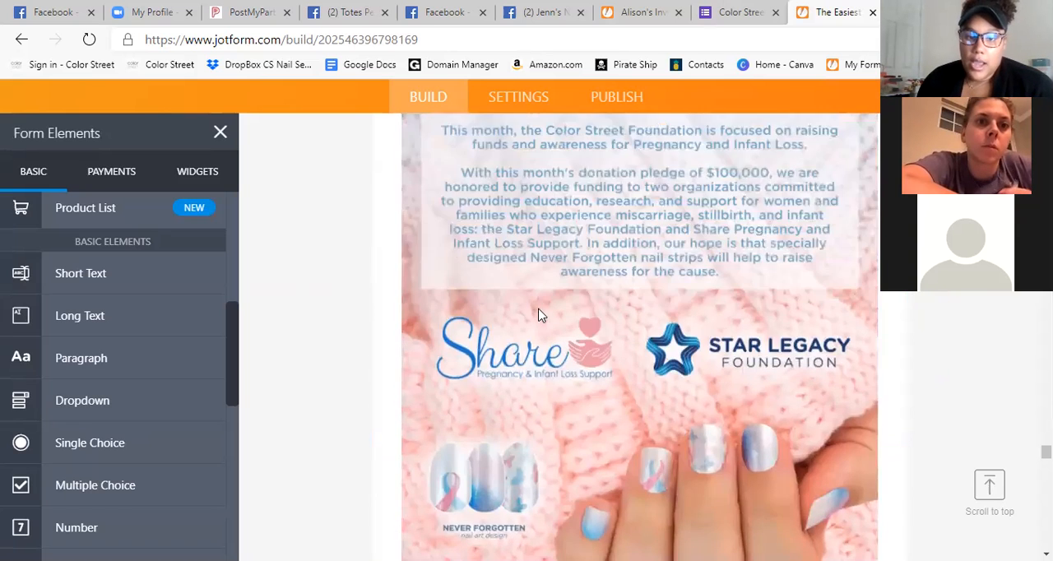
scroll(621, 372, down, 5)
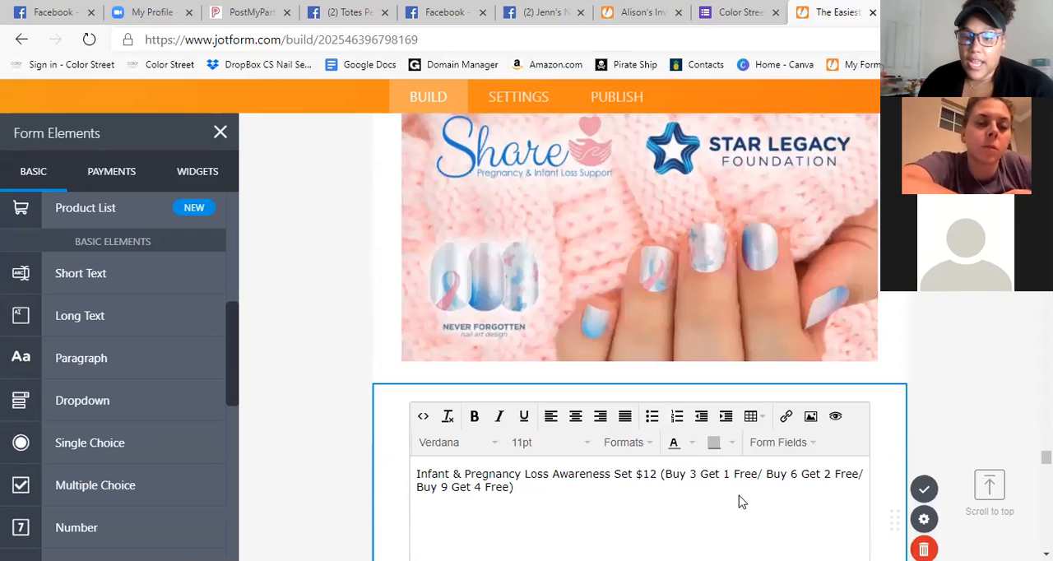
scroll(738, 502, down, 1)
scroll(608, 329, up, 1)
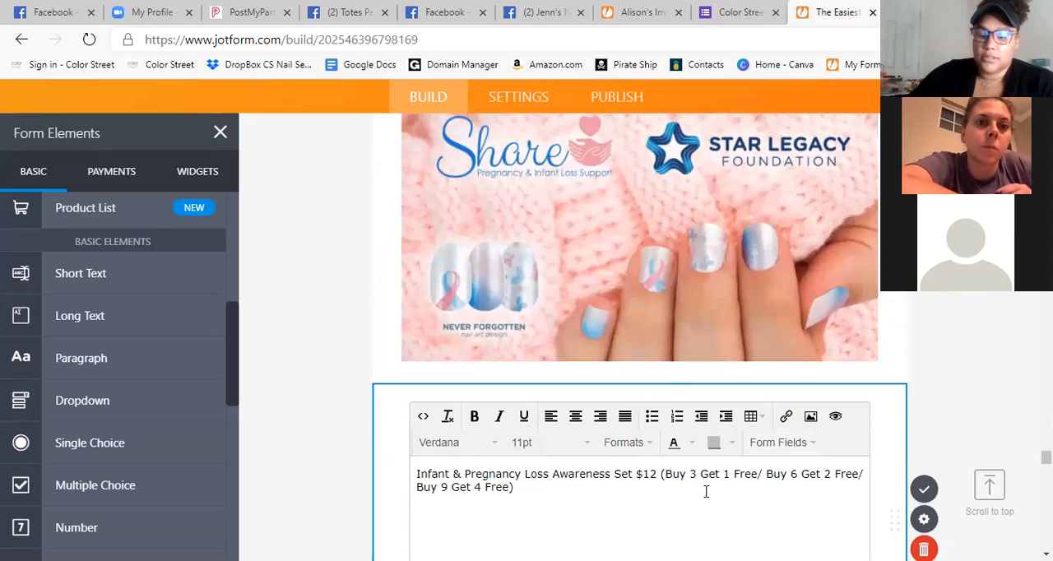
key(BackSpace)
text(3)
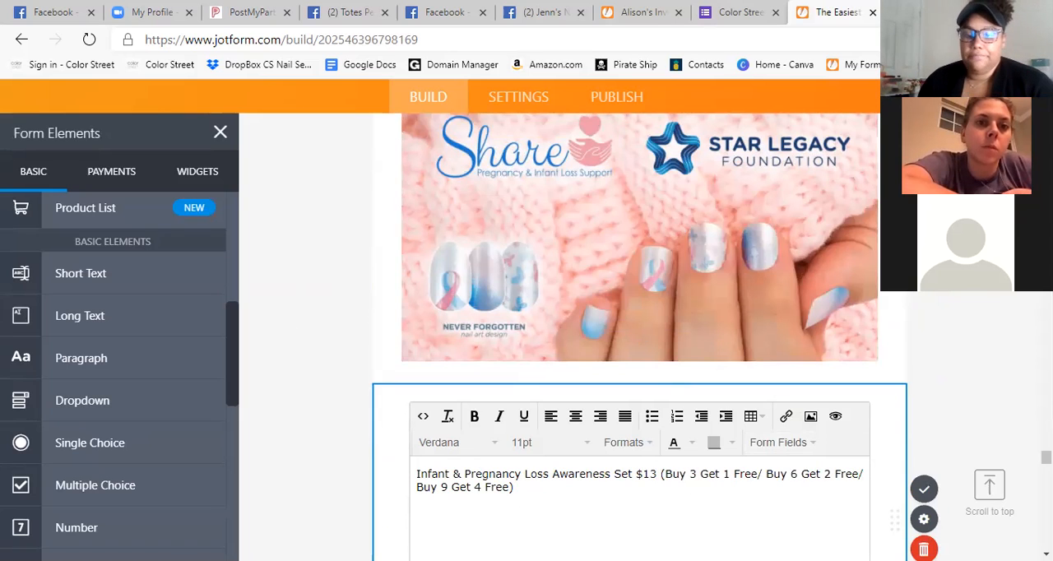
Delete the parenthesized buy-and-get-free offers from the Infant & Pregnancy Loss Awareness Set paragraph and save it.
scroll(682, 436, down, 1)
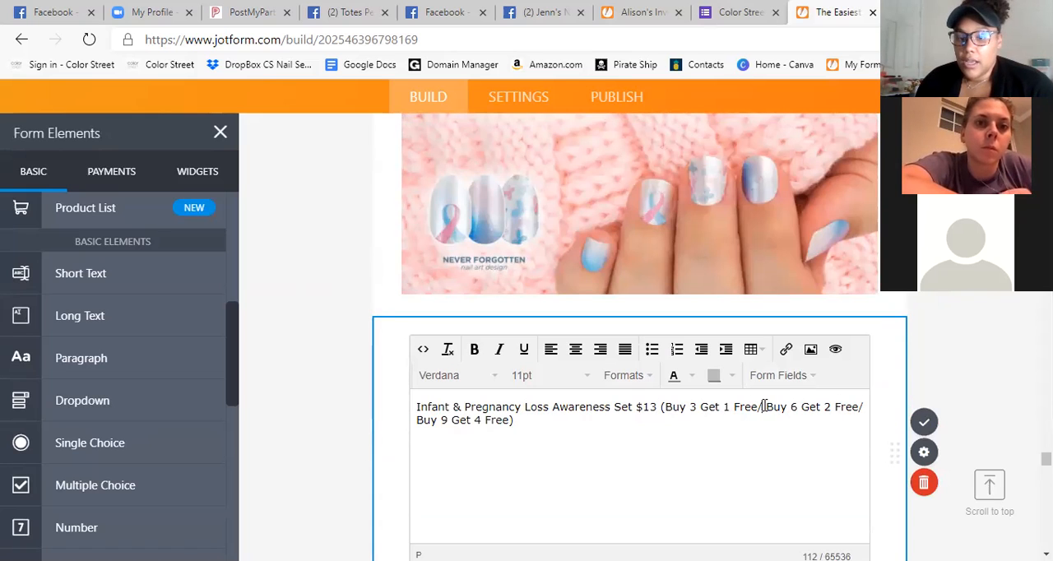
drag(764, 406, 842, 409)
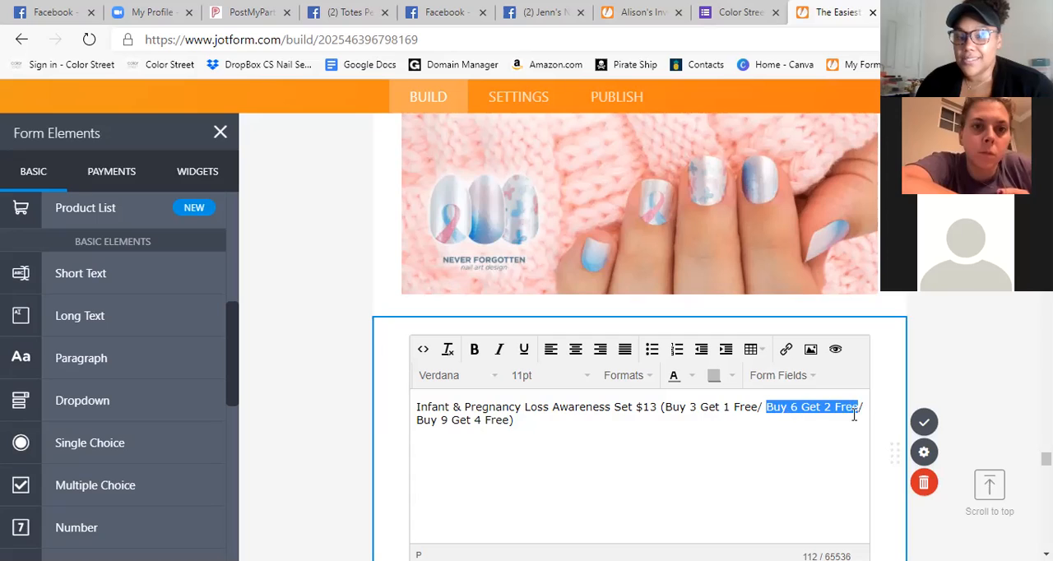
drag(421, 422, 497, 427)
click(533, 430)
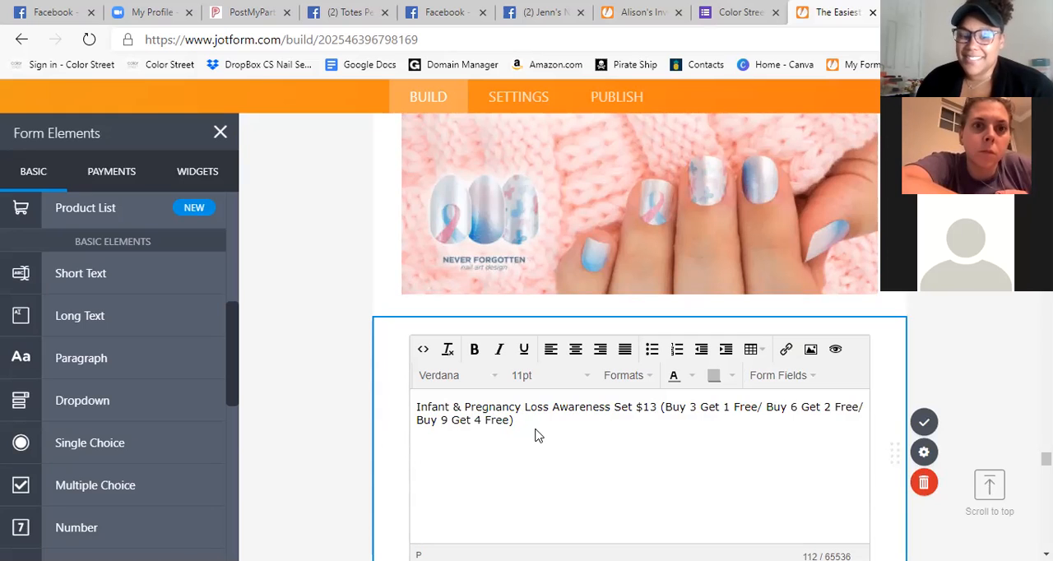
drag(525, 421, 658, 403)
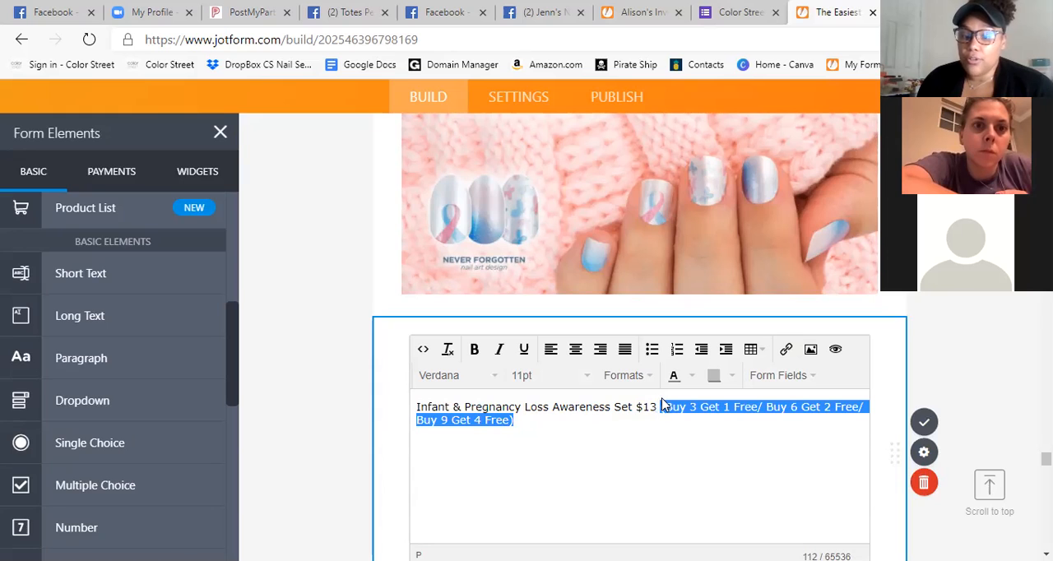
key(BackSpace)
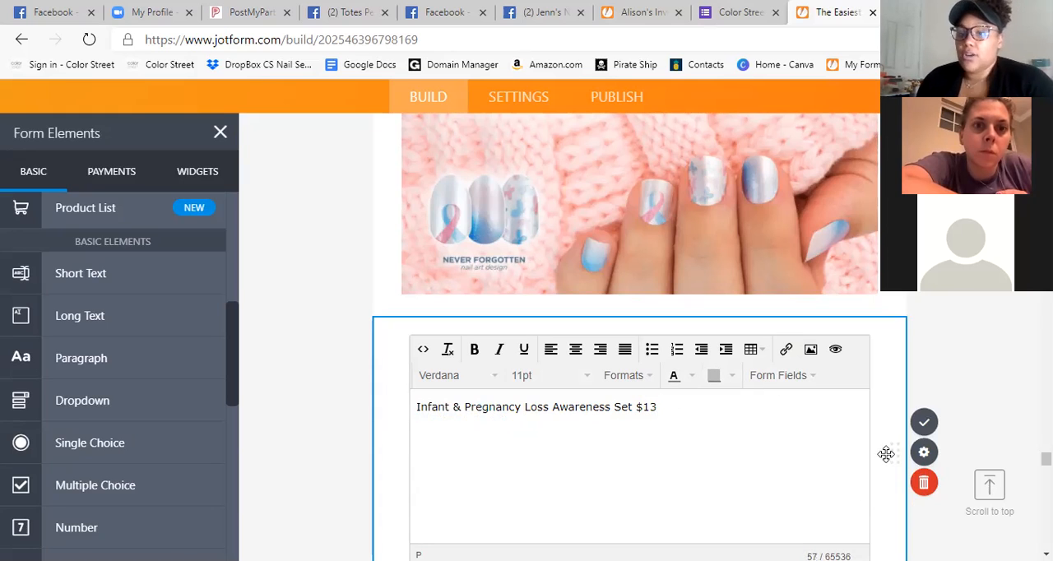
scroll(625, 449, down, 2)
scroll(571, 444, up, 1)
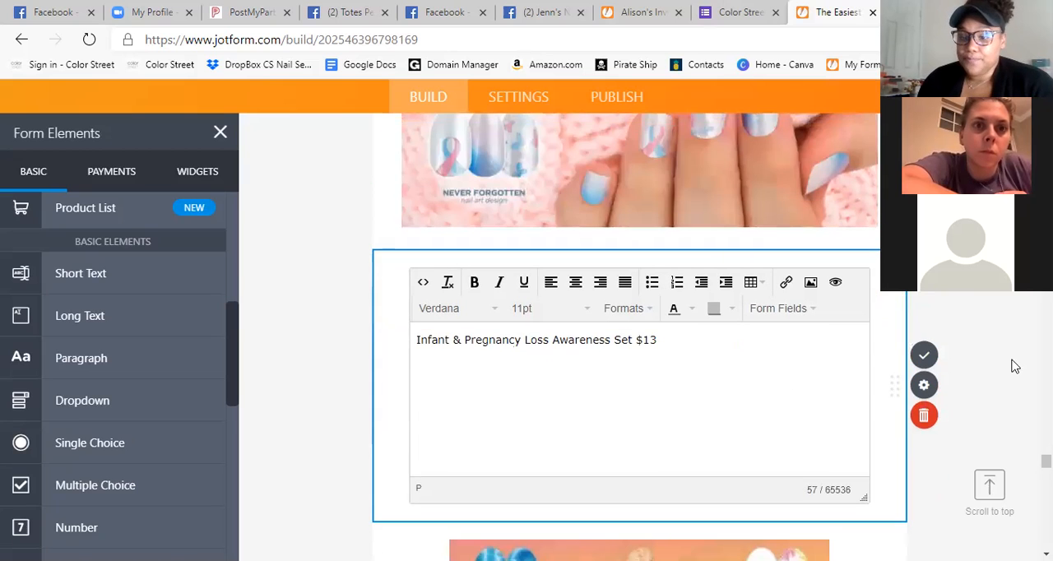
click(924, 354)
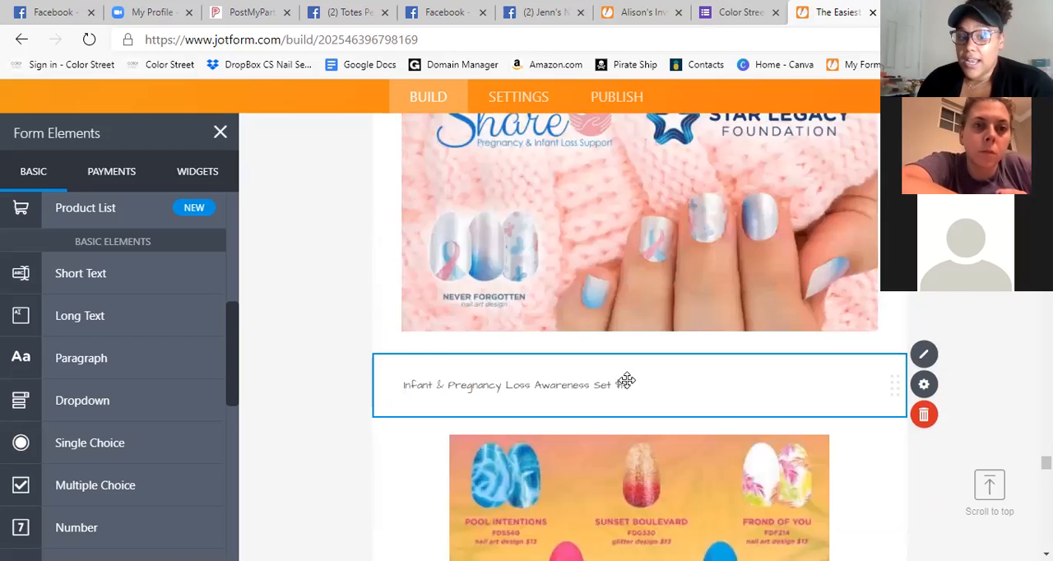
Remove the buy-and-get-free offers from the MS Foundation Set label, leaving "MS Foundation Set $12".
scroll(568, 390, up, 10)
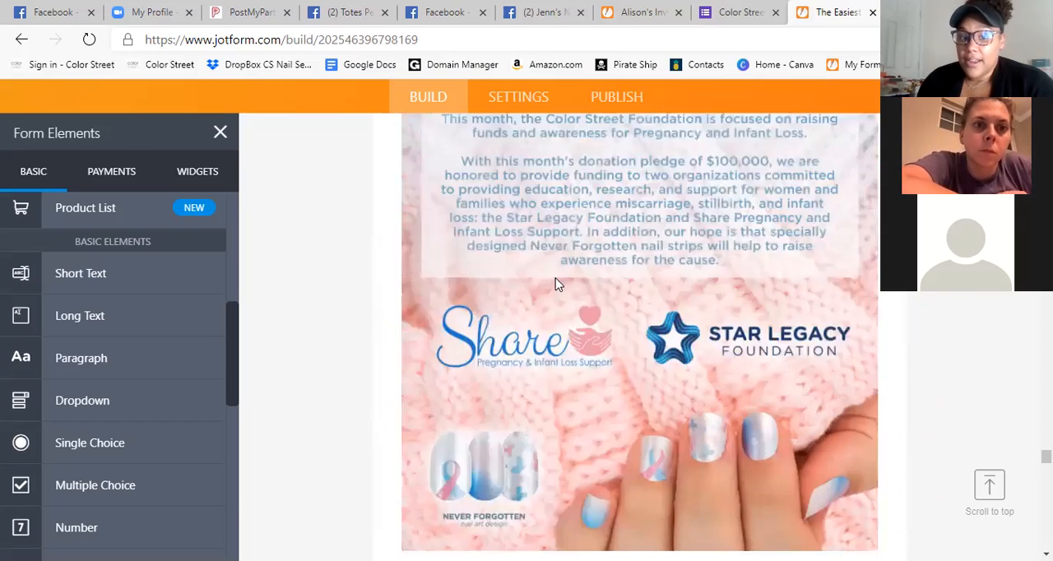
click(649, 392)
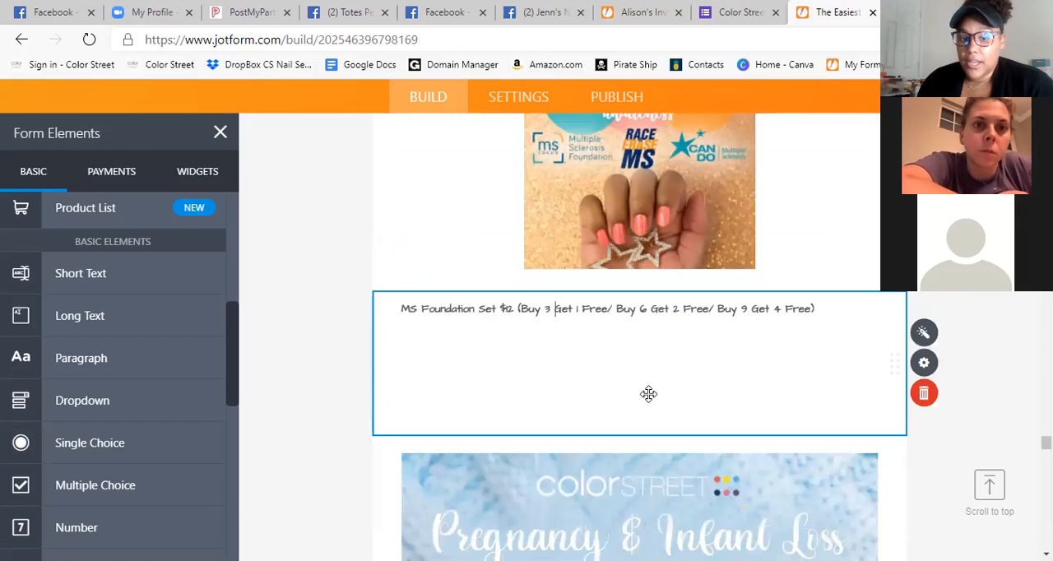
scroll(804, 458, up, 2)
key(BackSpace)
key(BackSpace)
key(BackSpace)
key(BackSpace)
key(BackSpace)
key(BackSpace)
key(BackSpace)
key(BackSpace)
key(BackSpace)
key(BackSpace)
key(BackSpace)
key(BackSpace)
key(BackSpace)
key(BackSpace)
key(BackSpace)
key(BackSpace)
key(BackSpace)
key(BackSpace)
key(BackSpace)
key(BackSpace)
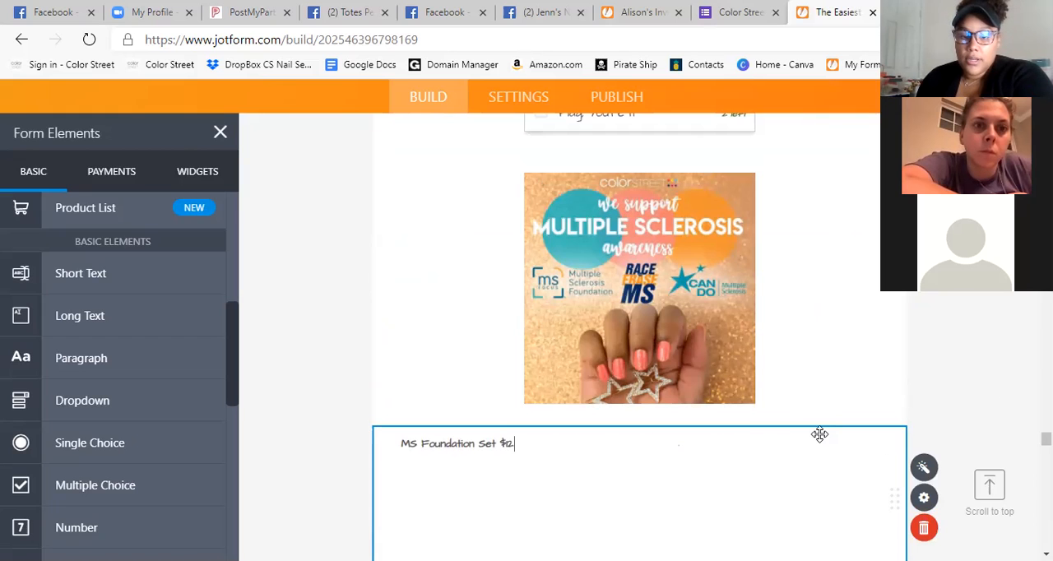
click(938, 403)
scroll(853, 402, down, 2)
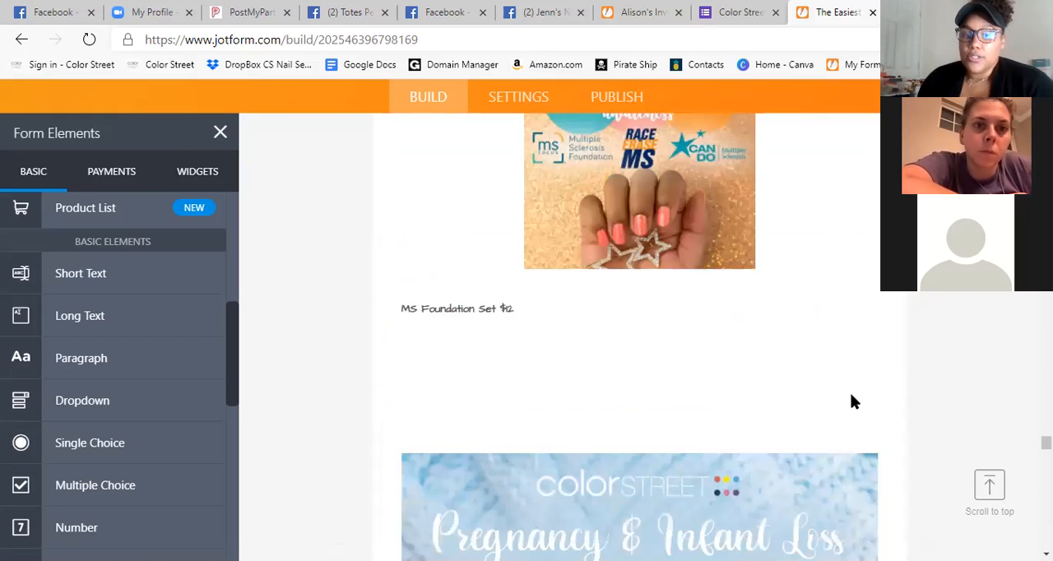
Insert an Image element between the Infant & Pregnancy Loss Awareness Set paragraph and the summer nail designs image.
scroll(715, 362, up, 3)
scroll(575, 324, down, 10)
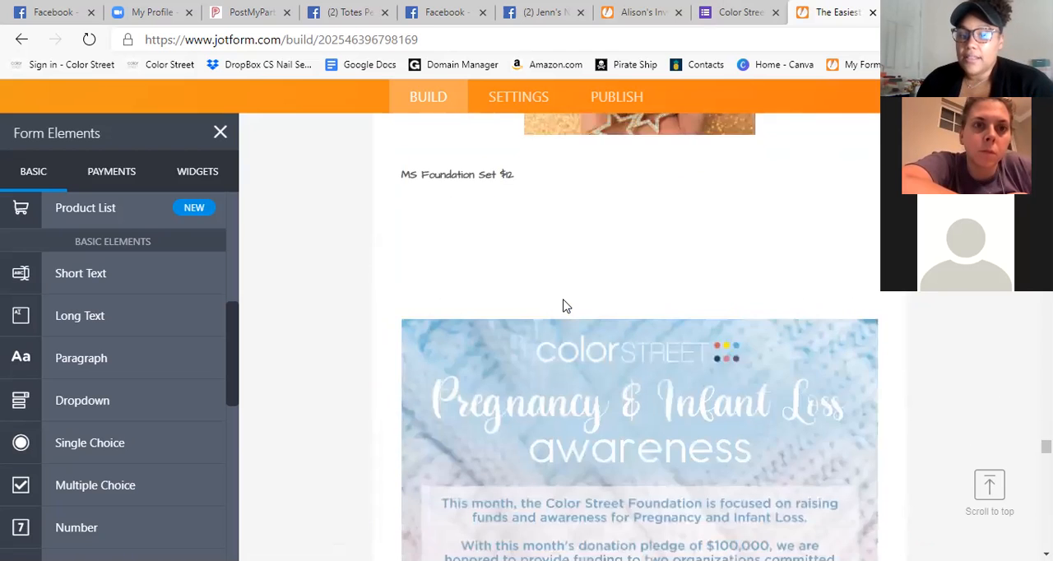
scroll(556, 301, down, 2)
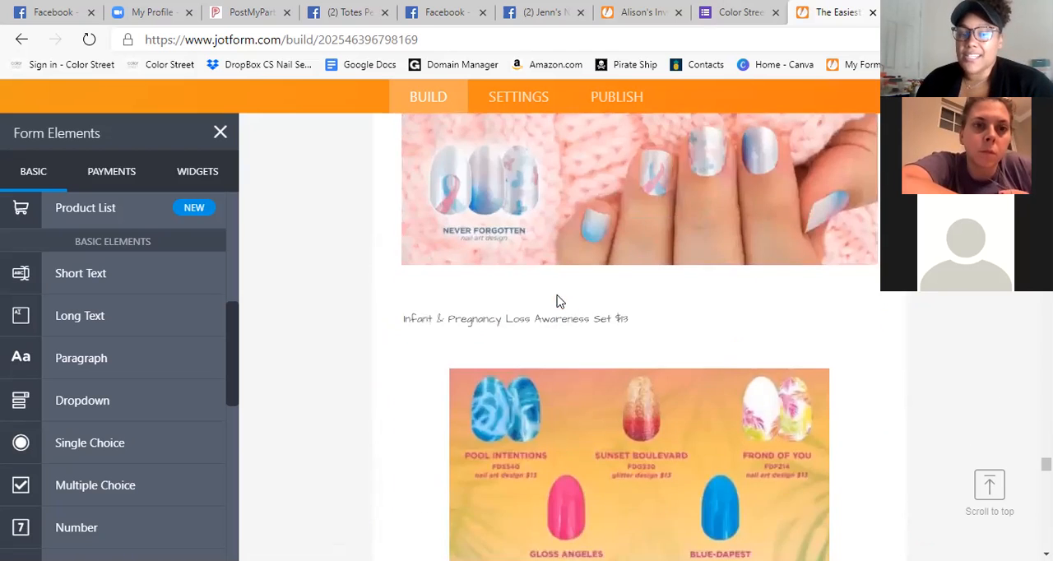
scroll(559, 303, up, 2)
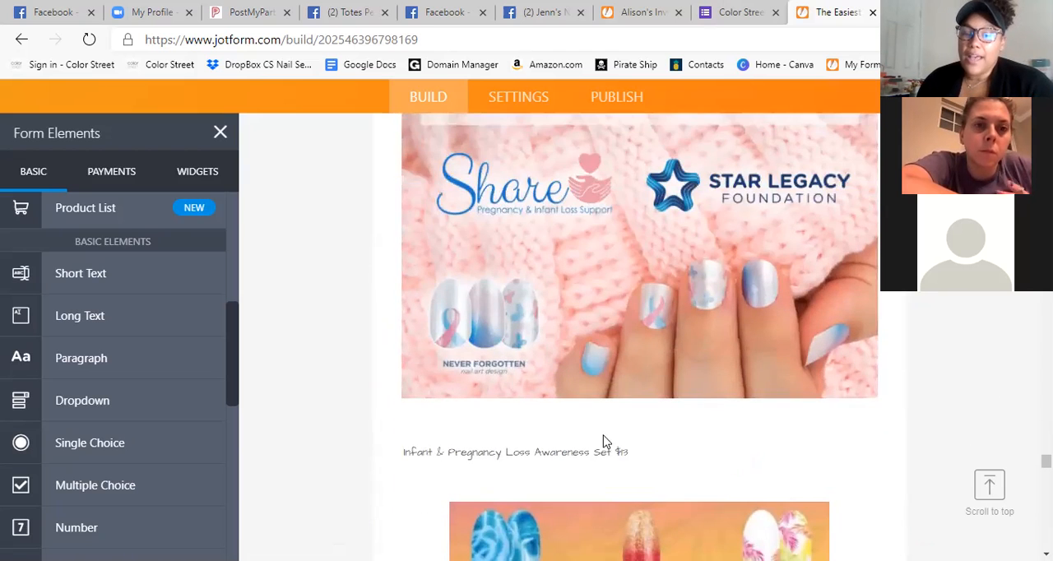
scroll(605, 442, down, 2)
click(569, 318)
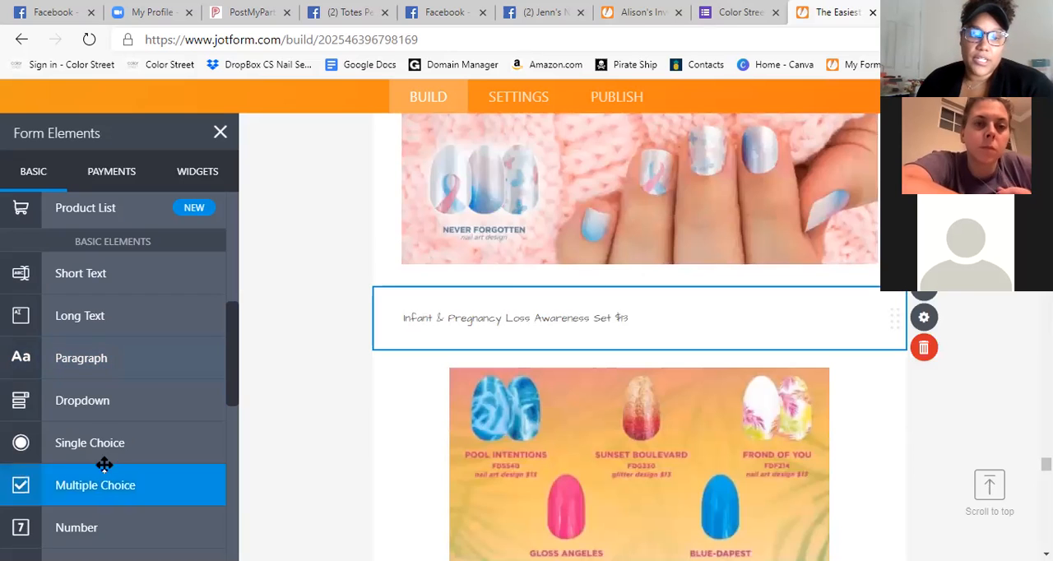
scroll(101, 371, down, 2)
scroll(101, 374, down, 2)
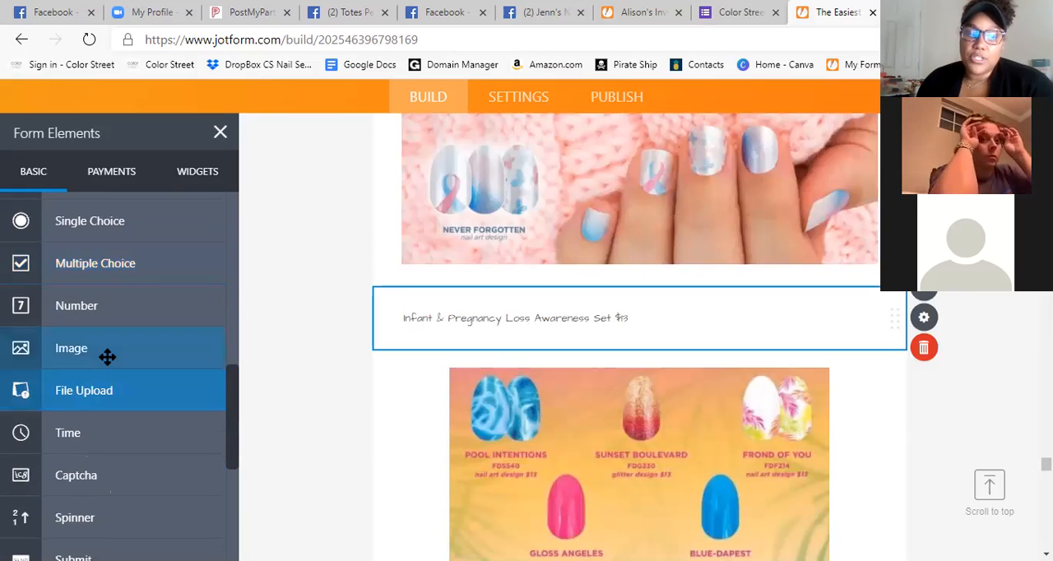
click(106, 354)
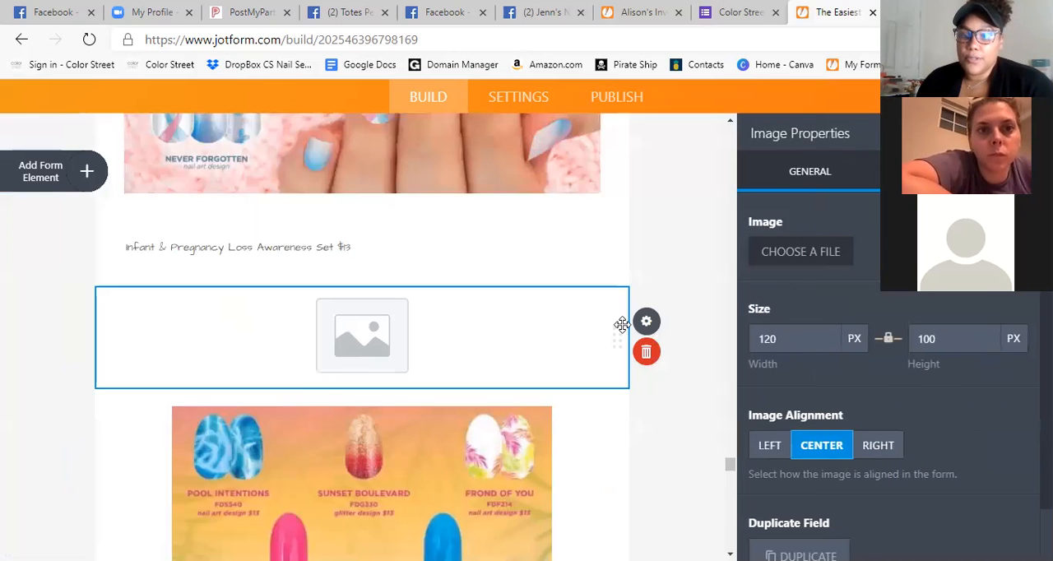
Upload the "Show Your Support" breast cancer awareness picture from the Downloads folder into the new image placeholder.
click(892, 349)
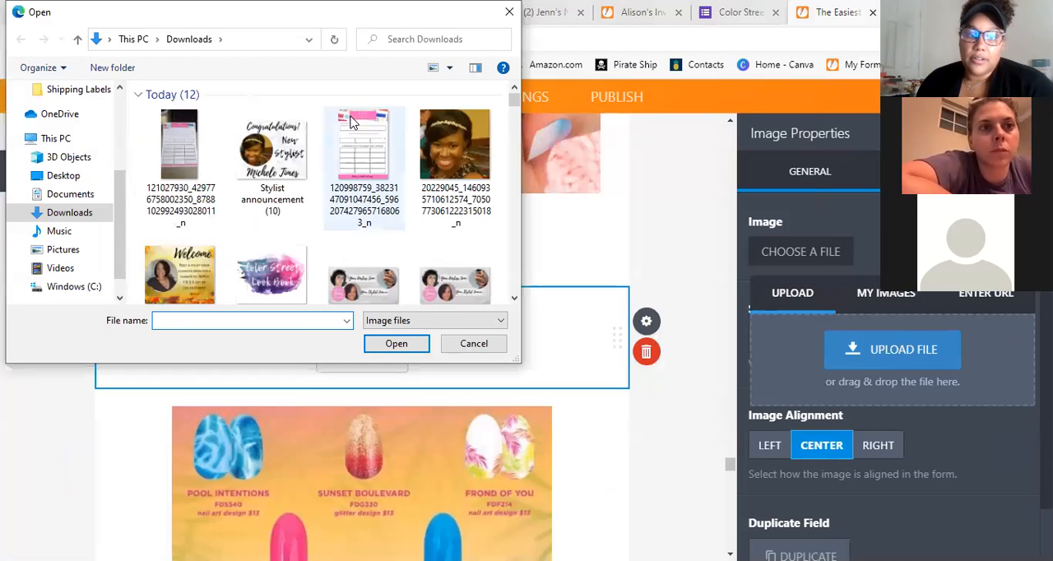
scroll(416, 155, down, 6)
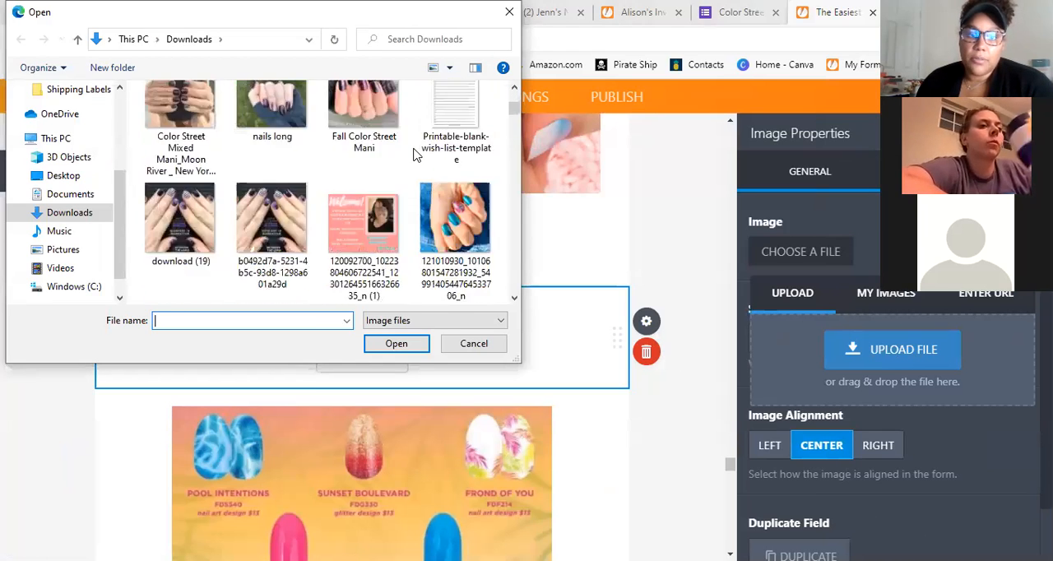
scroll(418, 155, down, 8)
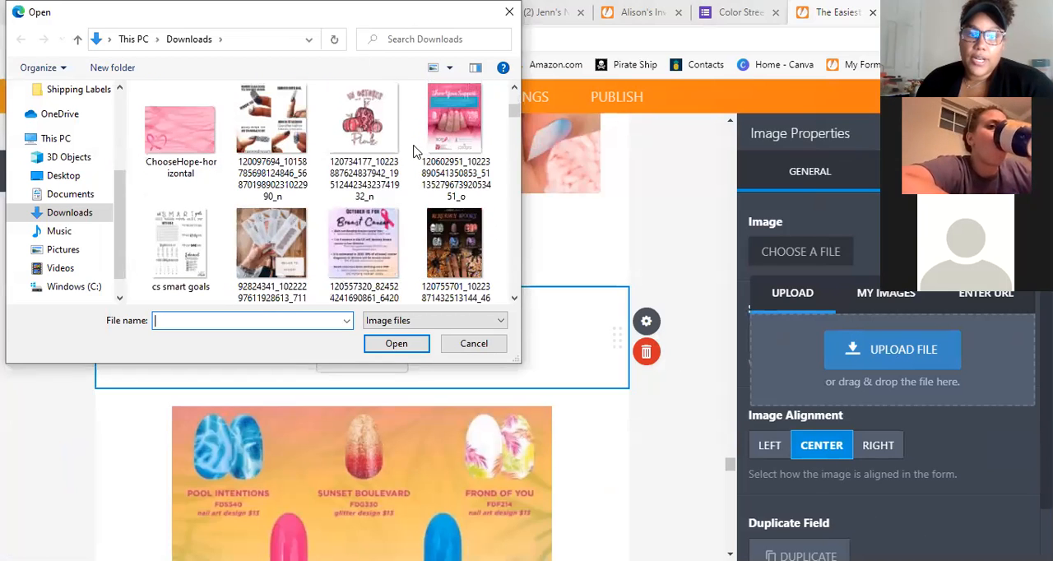
click(433, 129)
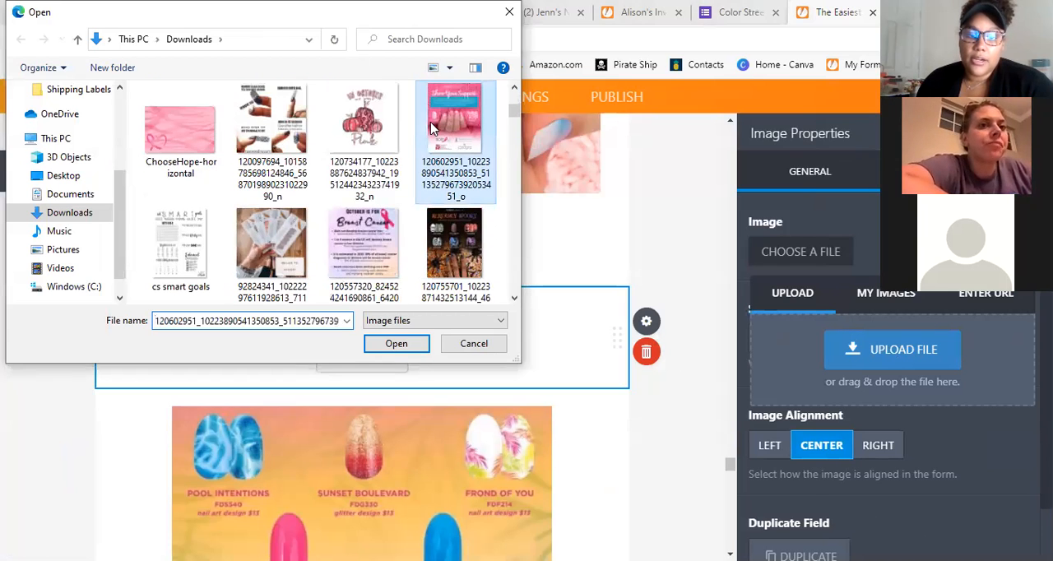
double_click(433, 128)
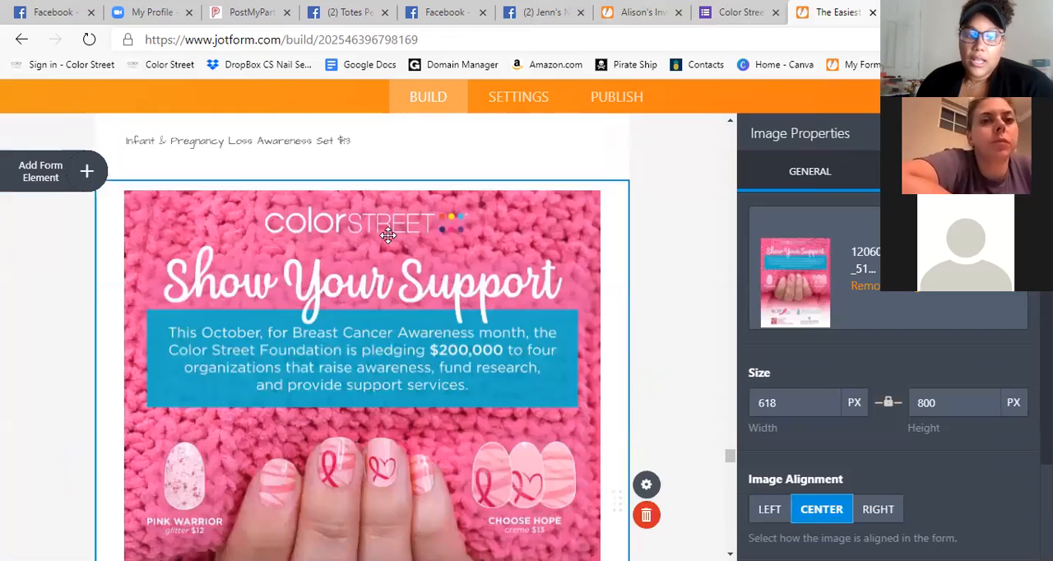
Look over the breast cancer awareness image and its placement above the summer nail designs image.
scroll(388, 235, down, 3)
scroll(461, 312, up, 3)
scroll(307, 294, down, 1)
scroll(315, 287, down, 5)
scroll(364, 329, up, 2)
scroll(367, 304, down, 2)
scroll(366, 305, down, 2)
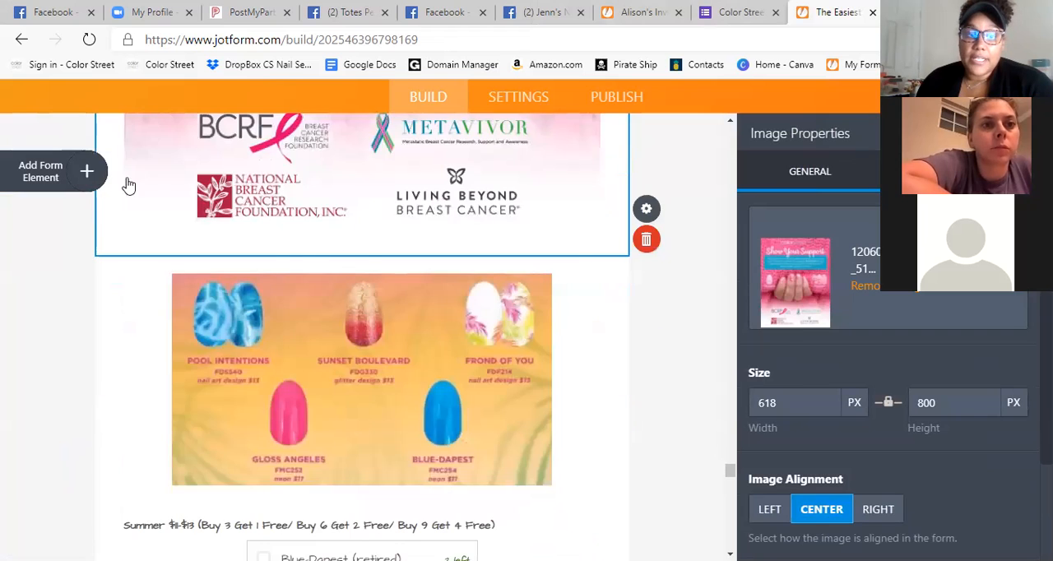
scroll(349, 242, up, 1)
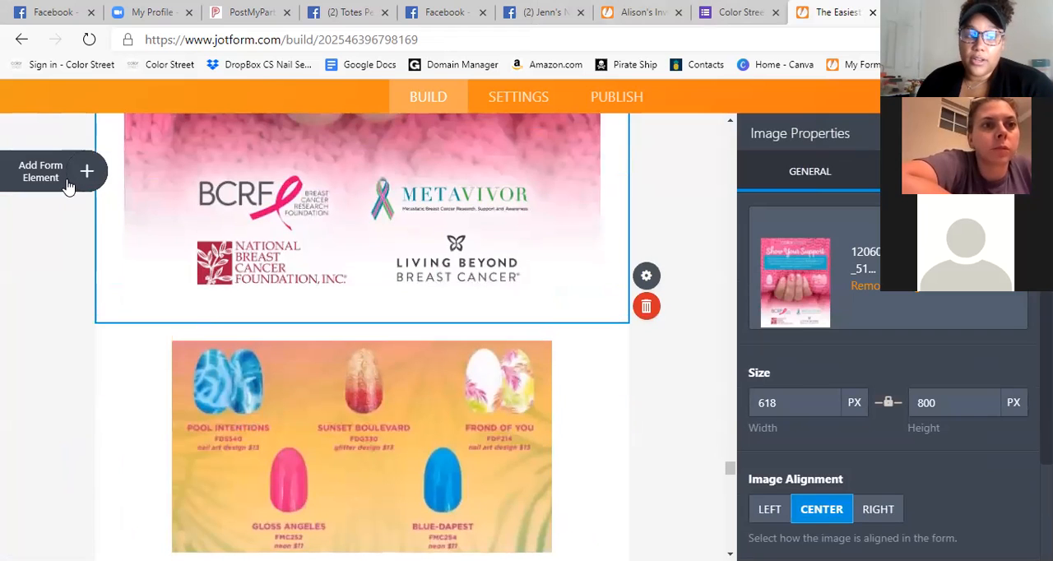
Add a Multiple Choice question below the breast cancer awareness image, with "Pink Warrior $12" as its first option.
click(69, 186)
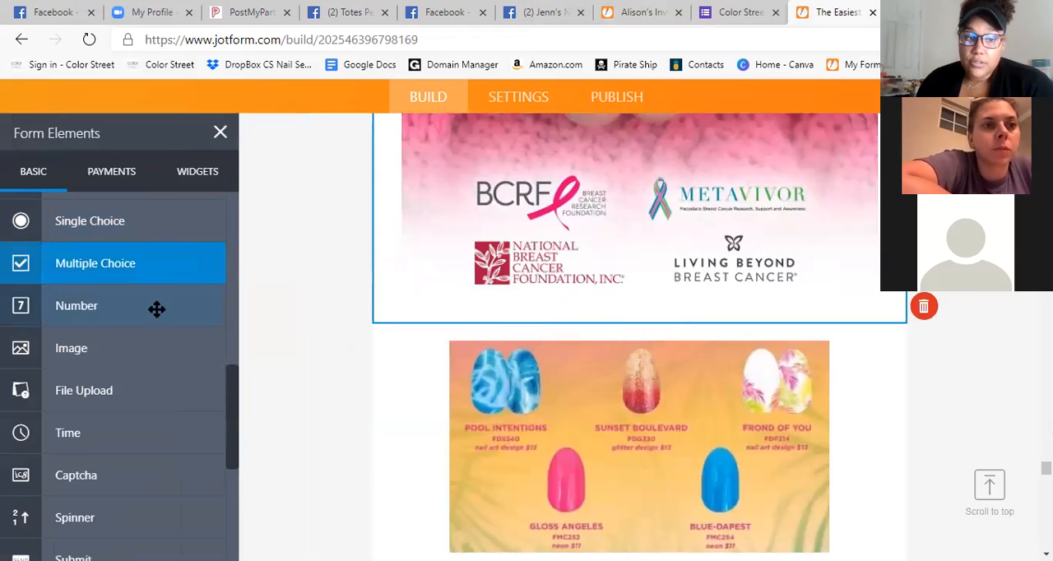
scroll(138, 284, up, 1)
click(137, 318)
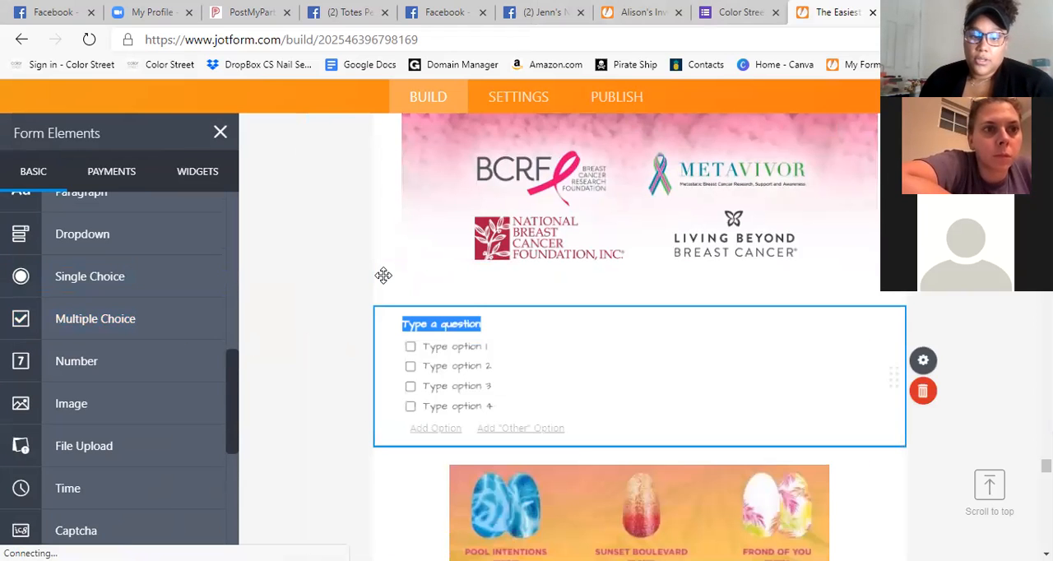
scroll(384, 275, up, 1)
click(481, 442)
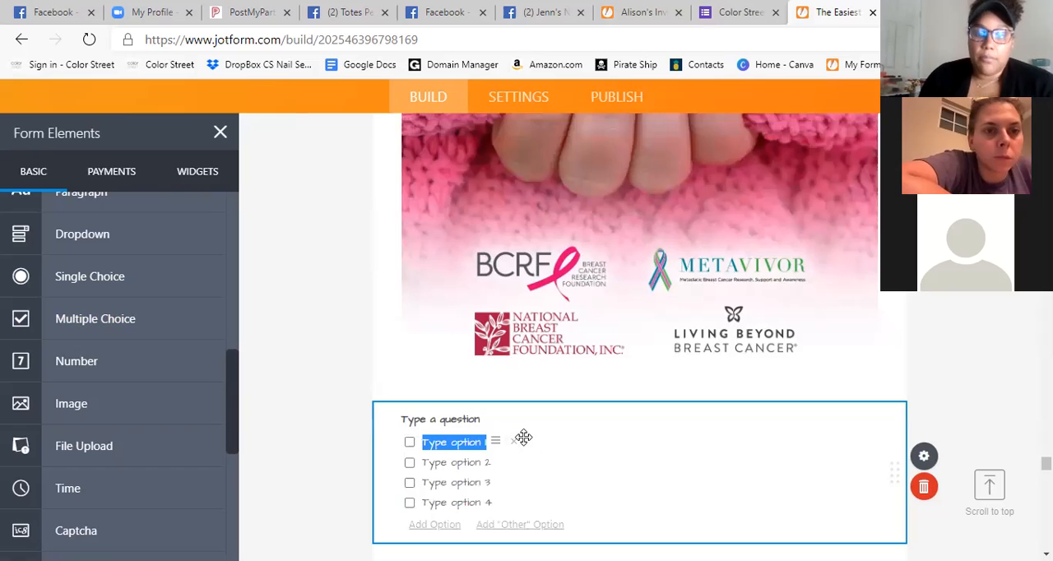
text(Pink Warrior $12)
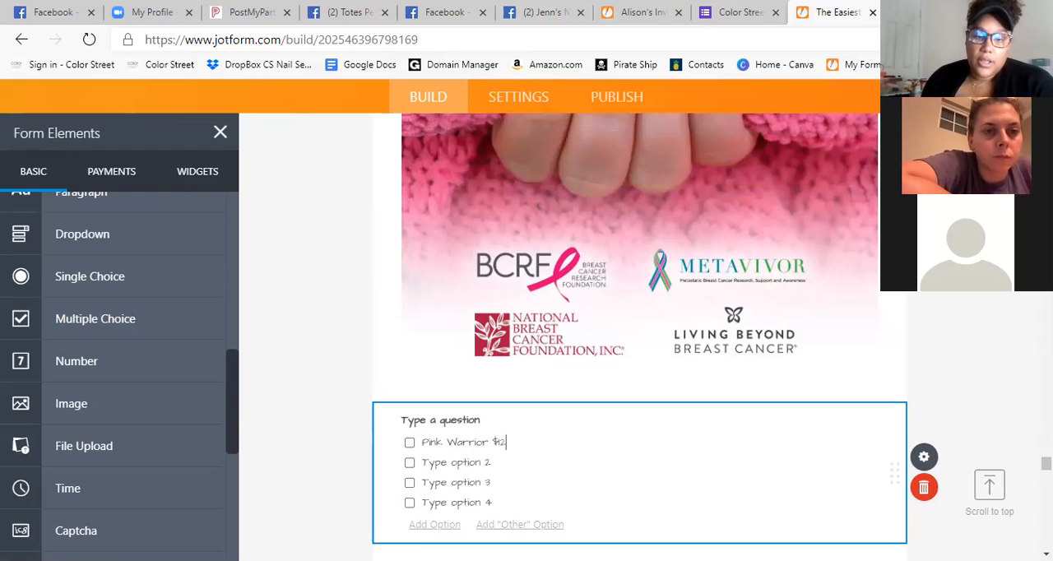
Set the question's second option to "Choose Hope $13" and remove the two unused placeholder options.
click(460, 463)
scroll(484, 521, up, 1)
scroll(814, 353, up, 1)
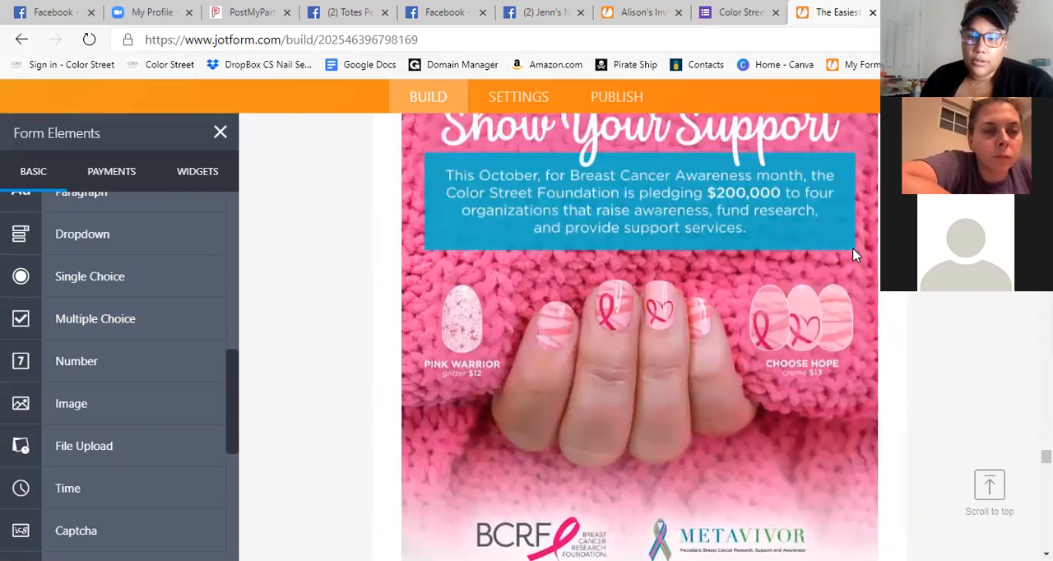
scroll(813, 353, down, 4)
text(Choose Hope $)
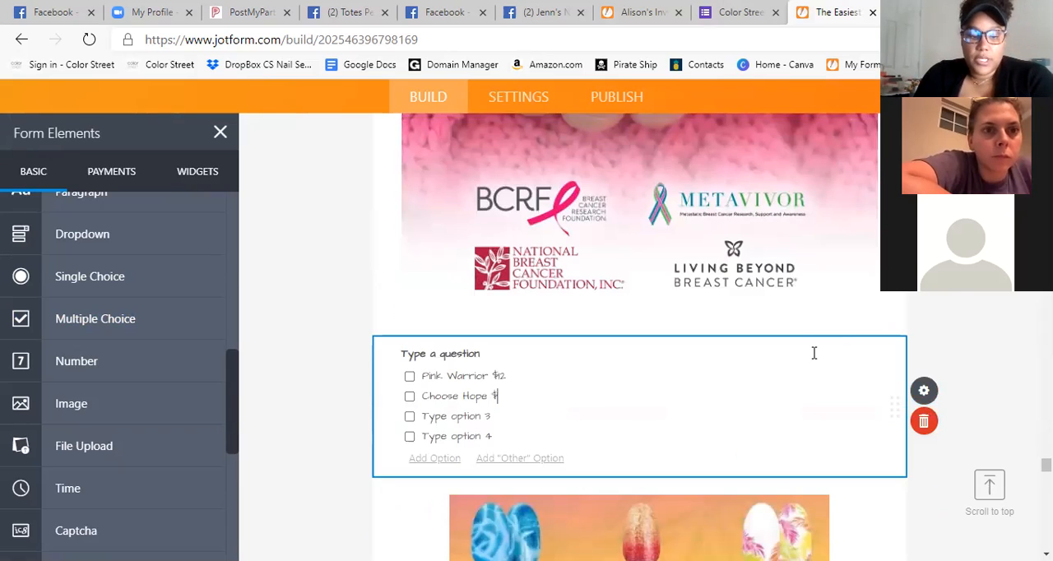
text(13)
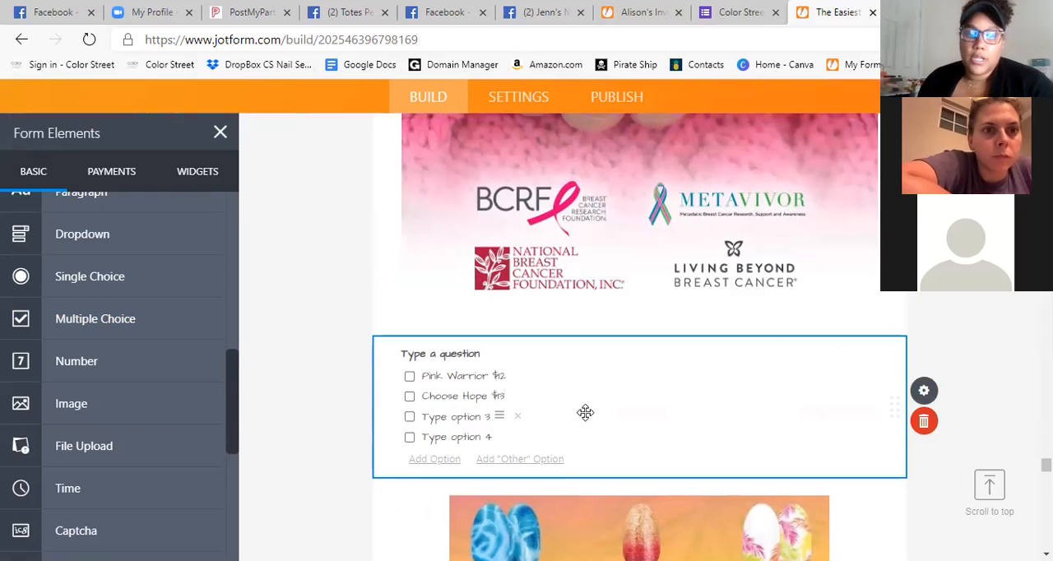
click(510, 417)
click(511, 418)
Title the multiple choice question "Breast Cancer Awareness Sets".
click(451, 355)
scroll(552, 360, up, 3)
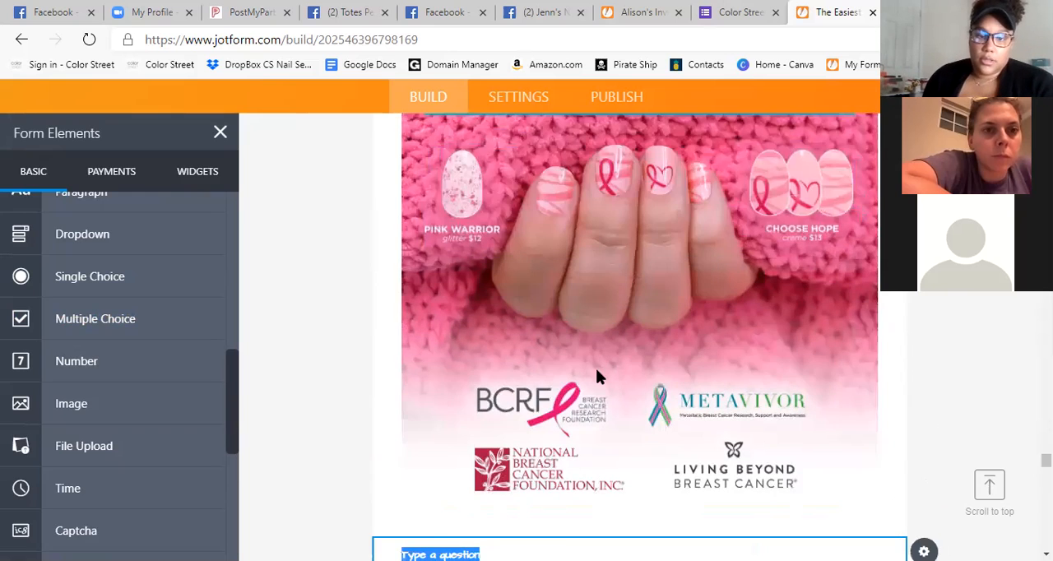
scroll(597, 372, down, 2)
text(Breast)
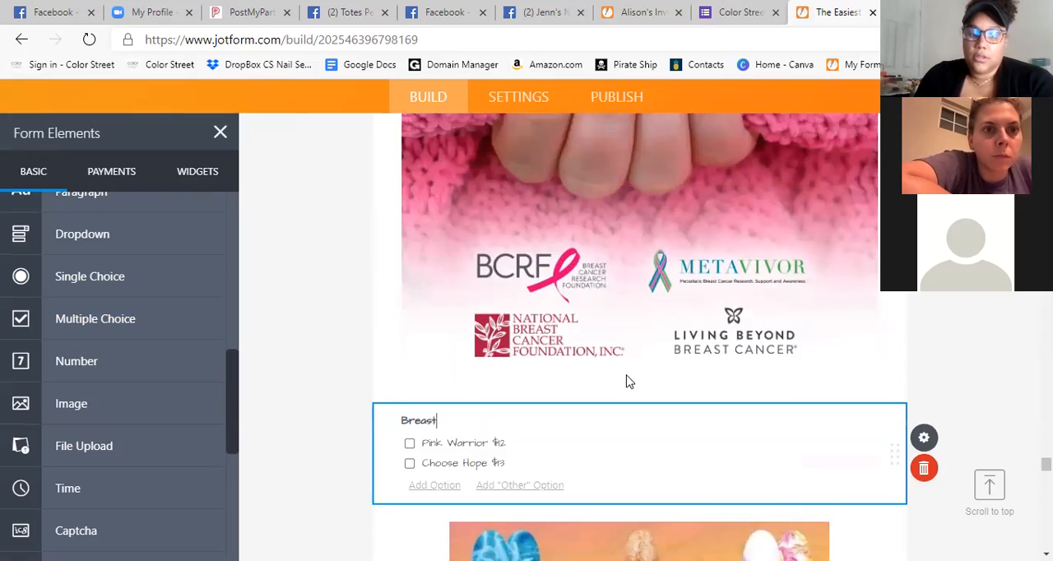
text( Cancer Awa)
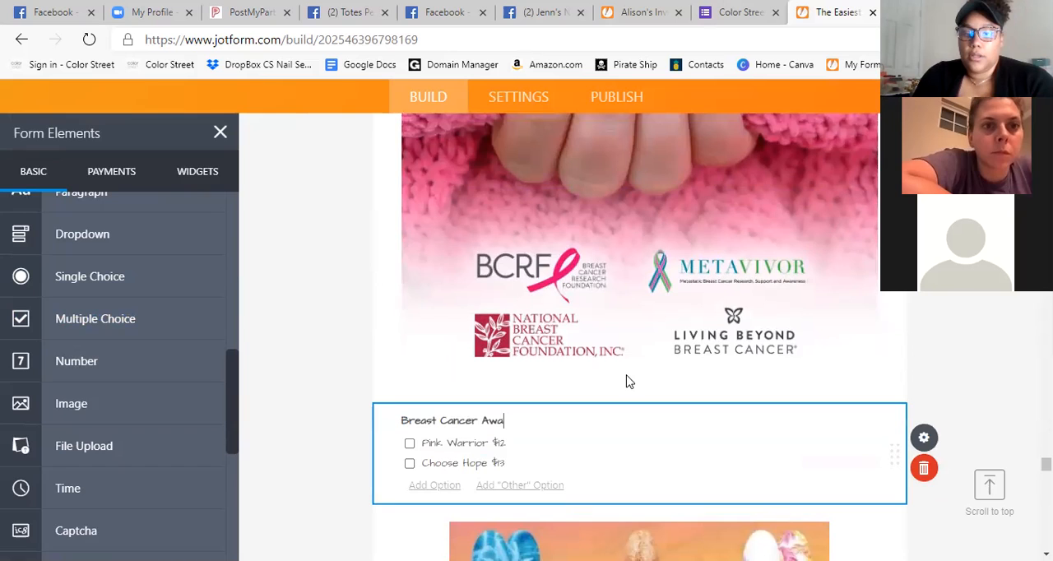
text(reness Sets)
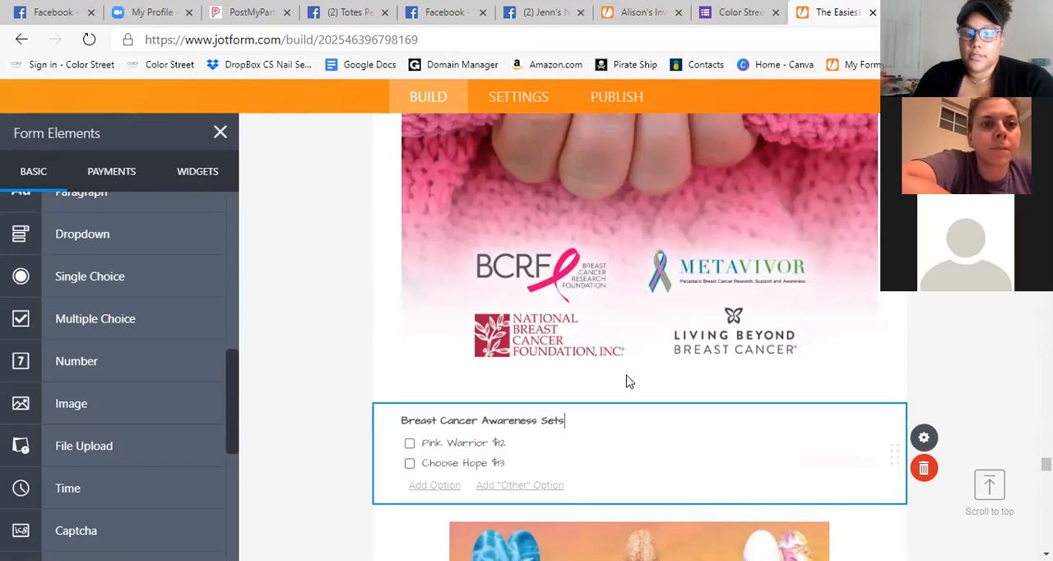
click(969, 411)
Compare the new breast cancer question with the Patriotic set's stock-count checklist and review the awareness sections between them.
scroll(985, 354, down, 2)
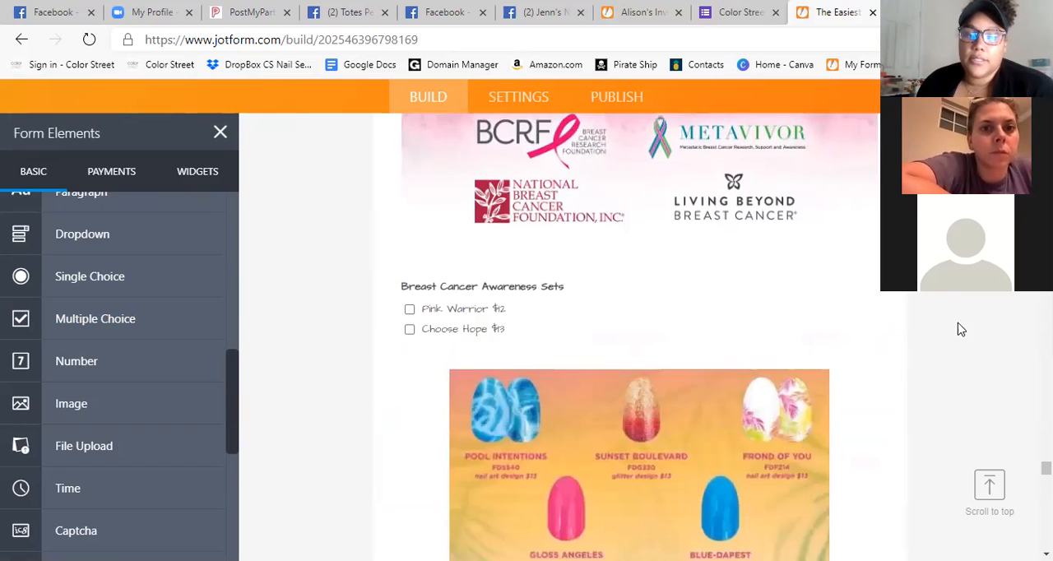
scroll(905, 296, up, 3)
scroll(834, 271, down, 2)
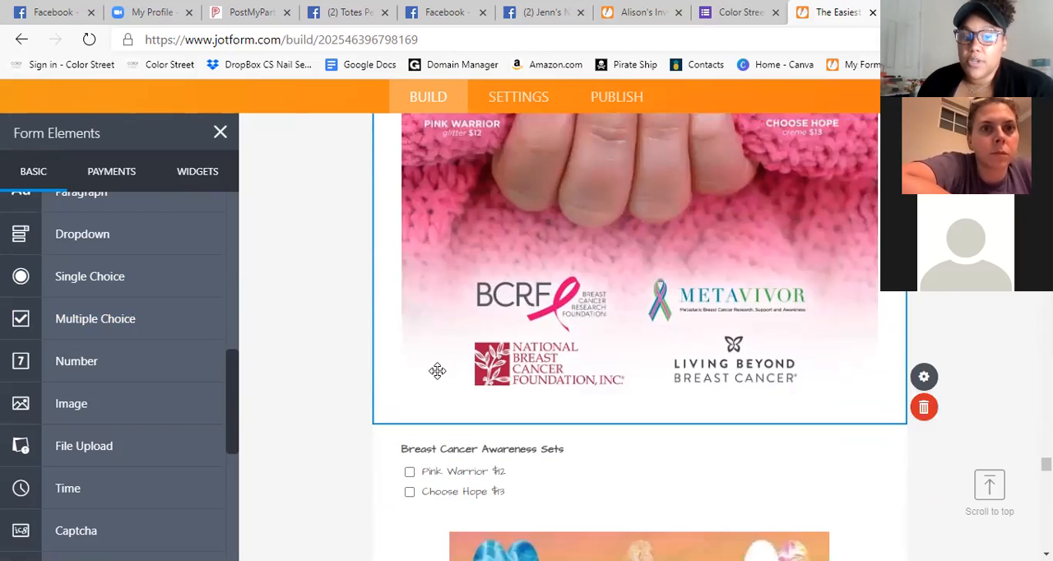
click(423, 398)
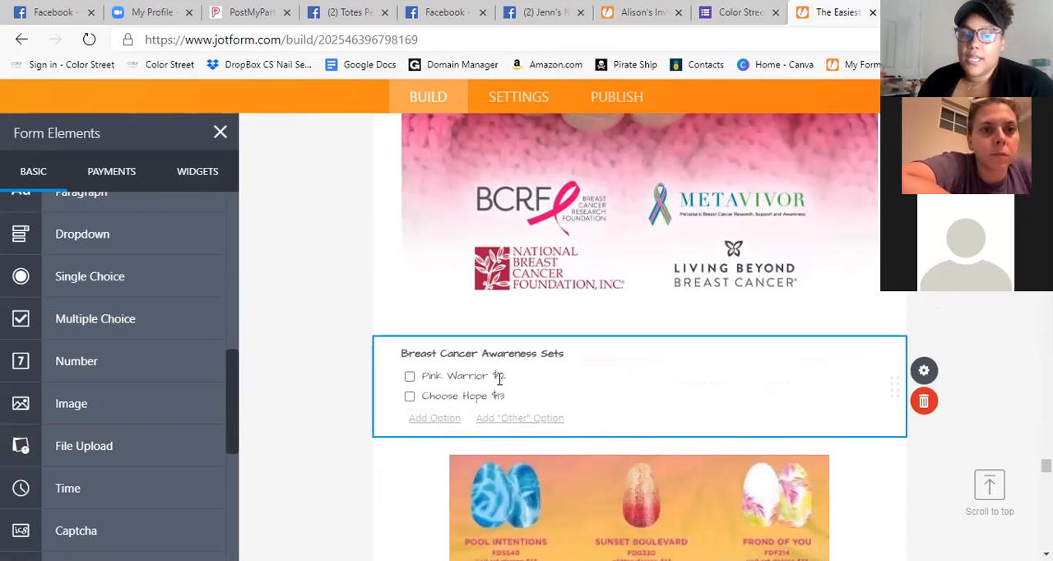
scroll(402, 400, up, 15)
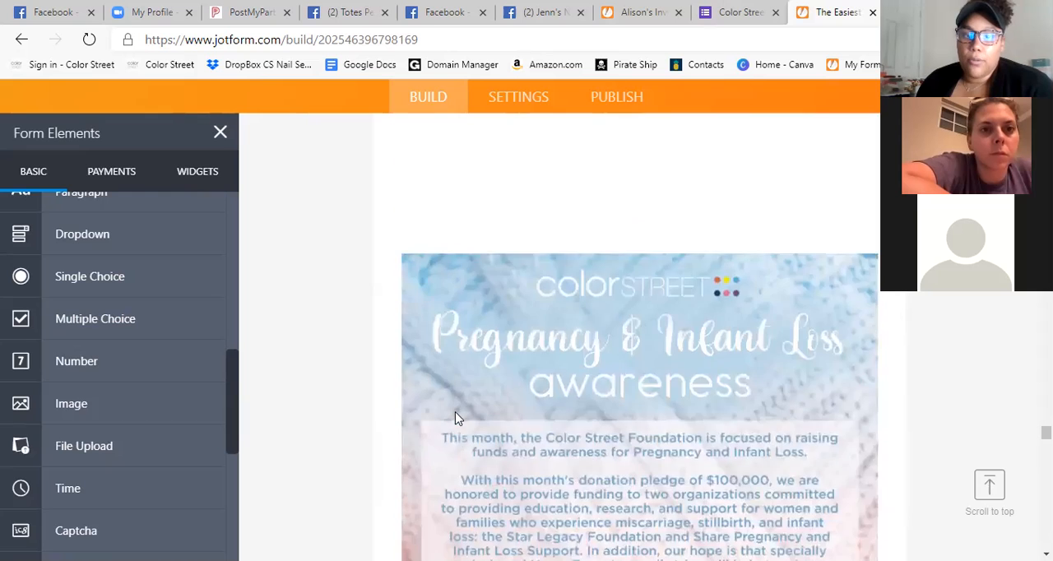
scroll(455, 416, up, 10)
scroll(826, 438, down, 3)
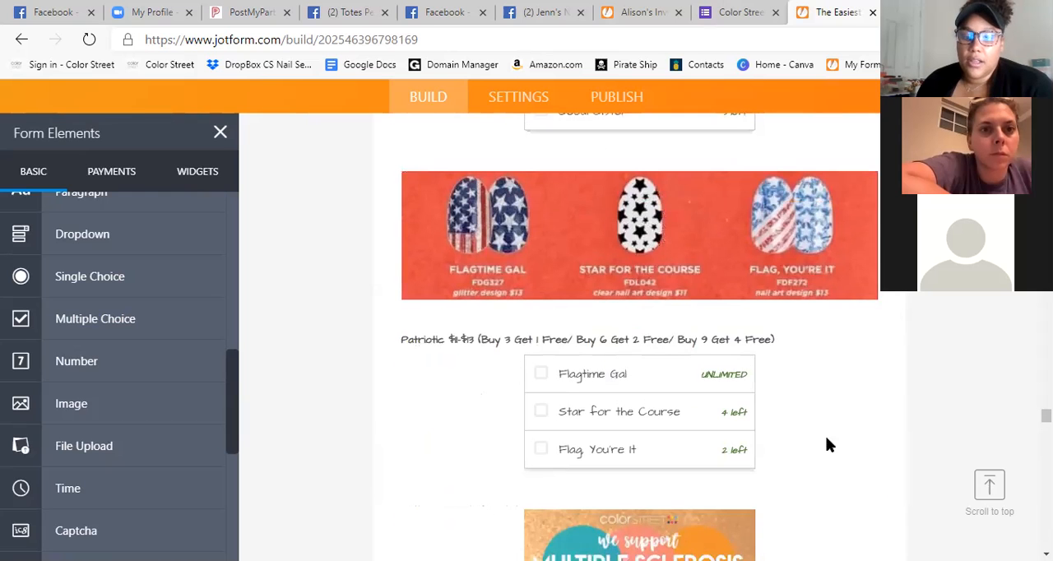
click(707, 391)
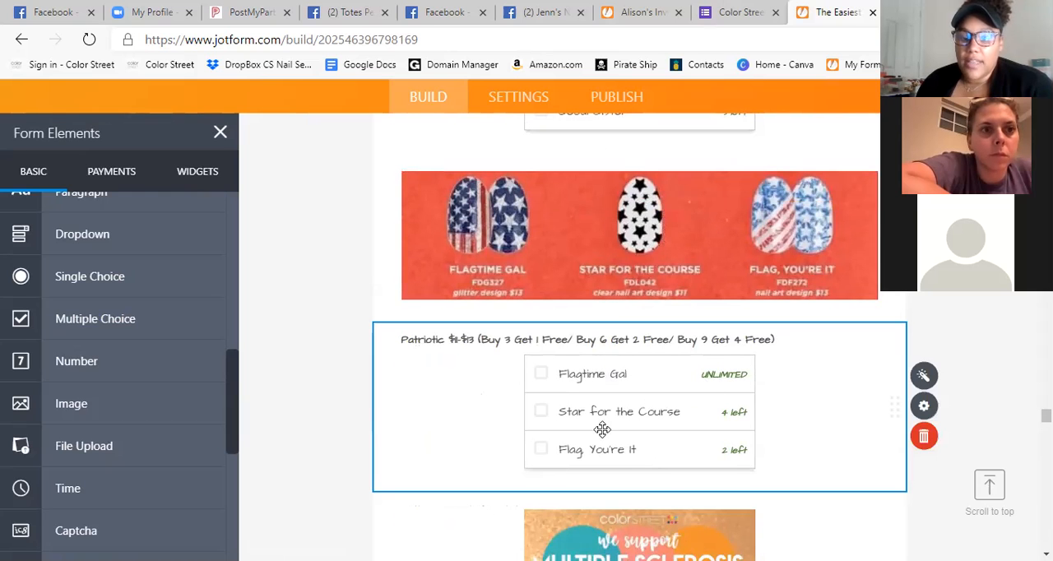
scroll(565, 440, down, 4)
scroll(521, 383, up, 5)
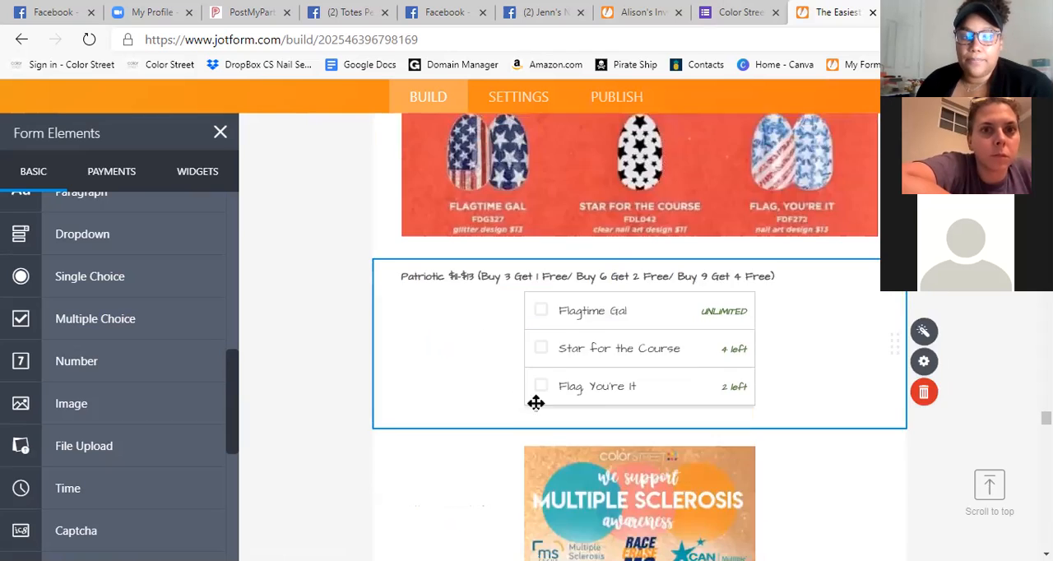
scroll(568, 421, down, 8)
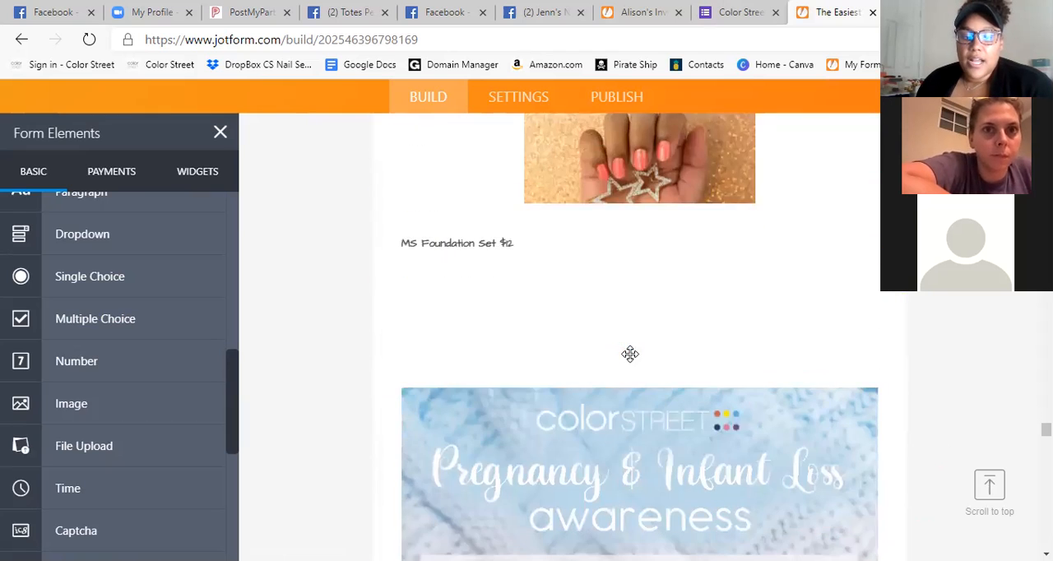
scroll(694, 417, down, 10)
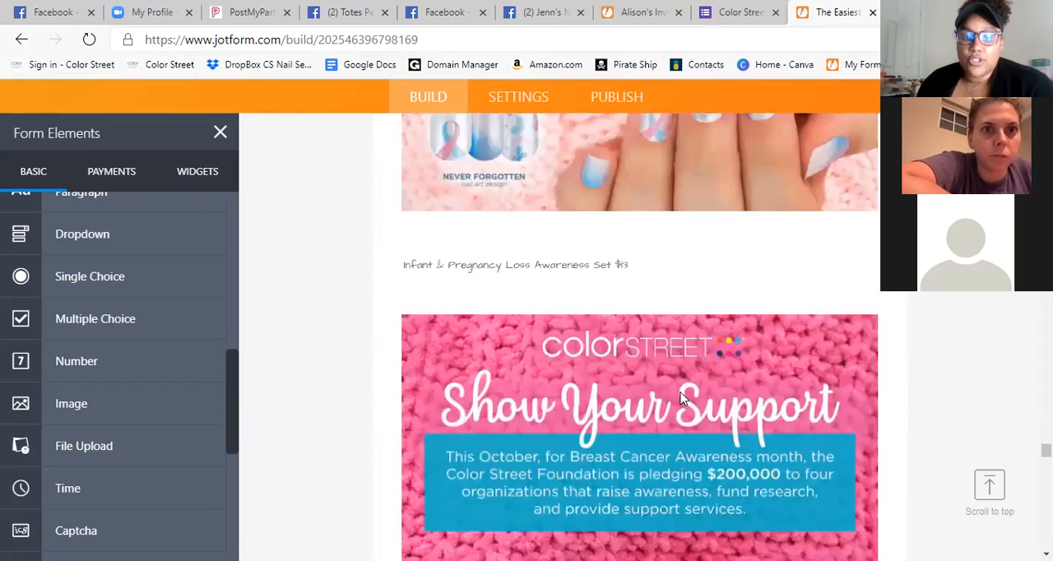
scroll(679, 398, down, 5)
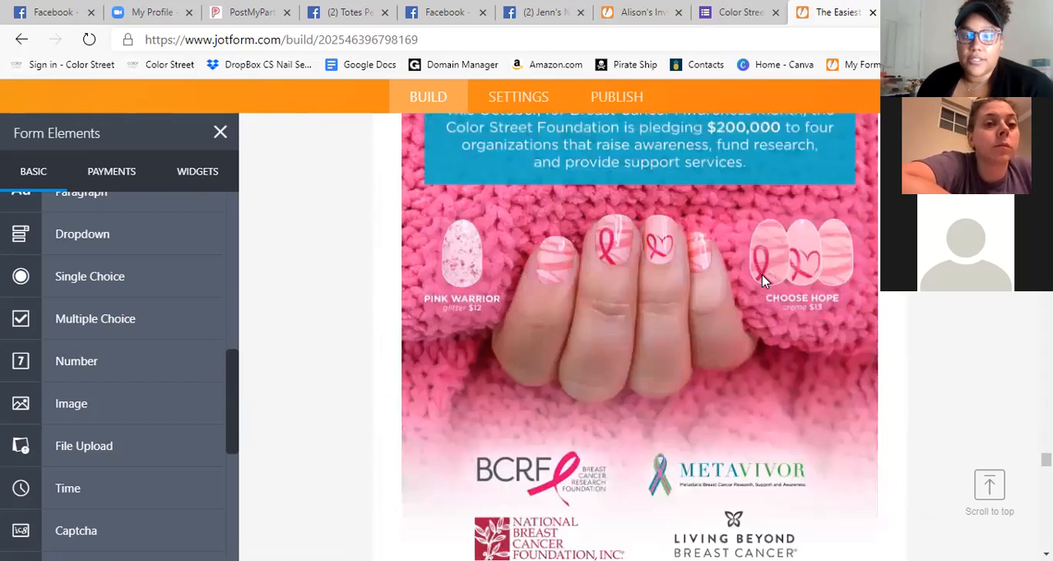
scroll(762, 274, down, 4)
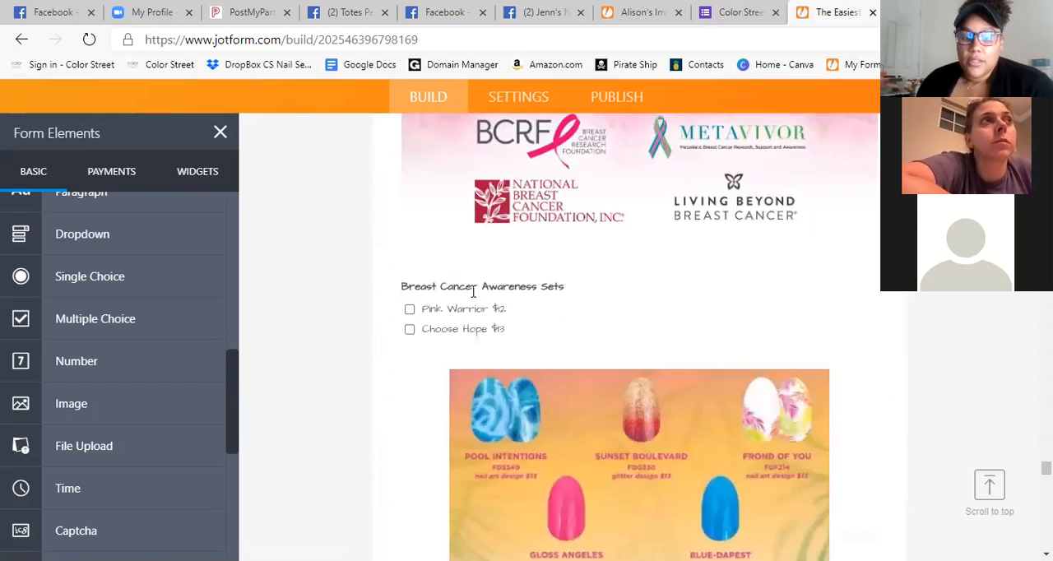
Delete the "Breast Cancer Awareness Sets" multiple choice question from the form.
click(674, 330)
scroll(772, 380, up, 2)
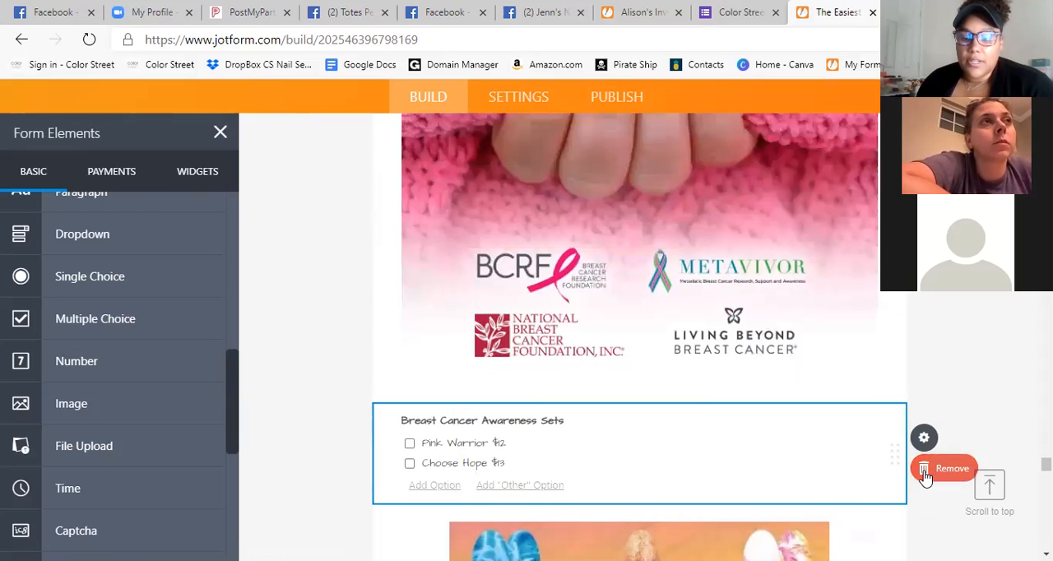
click(924, 469)
Search the widgets for "gift" and add the Gift Registry widget to the form.
click(196, 174)
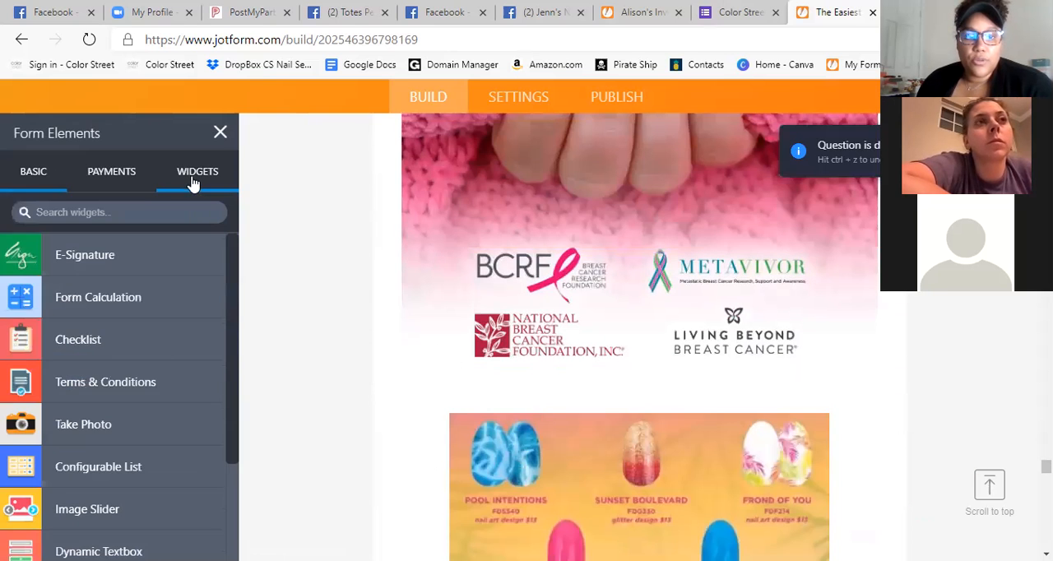
click(142, 212)
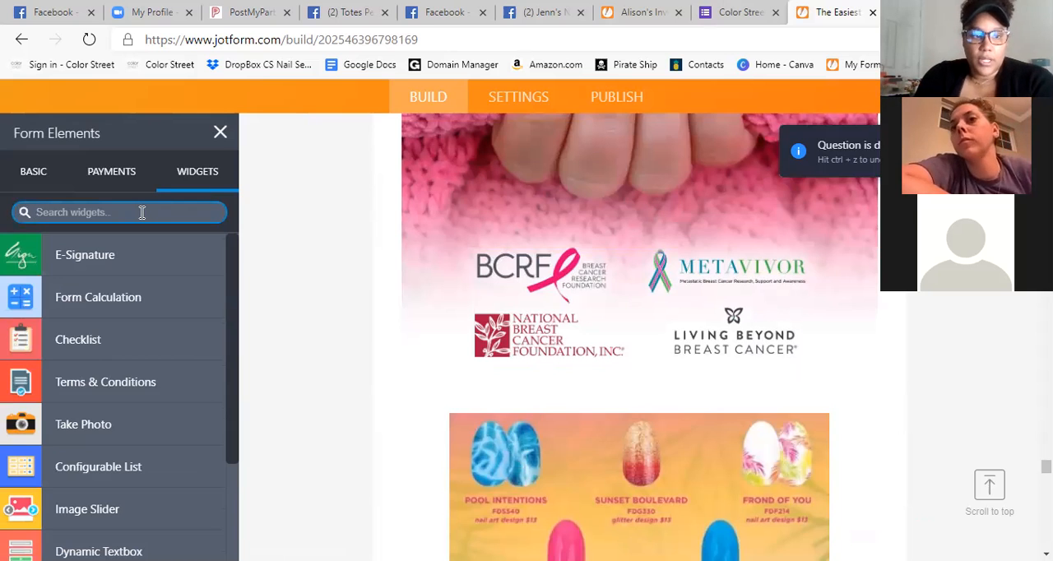
text(gift)
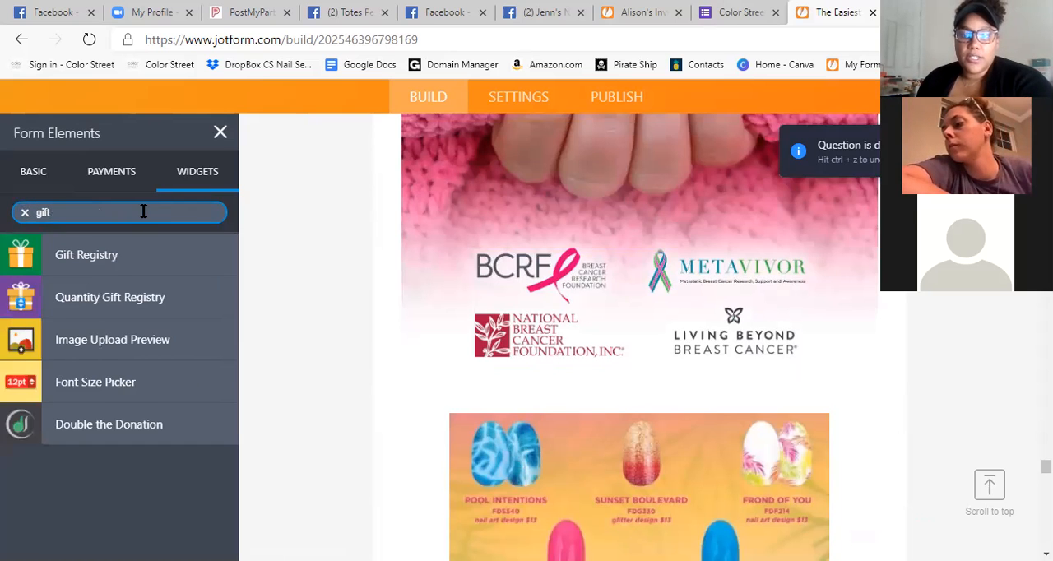
click(87, 256)
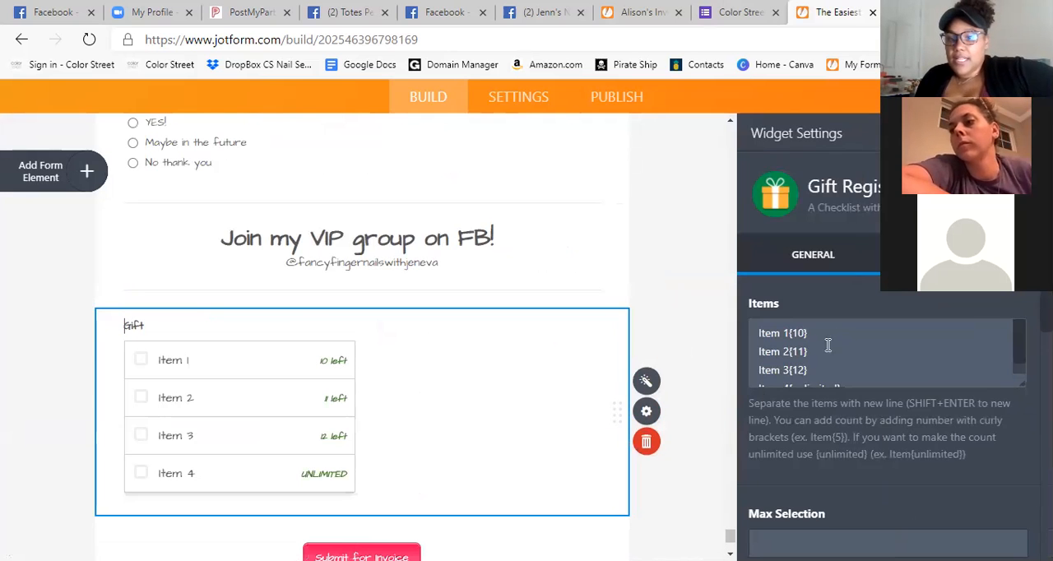
Change the Gift Registry widget's label to "Breast Cancer Awareness".
click(162, 324)
key(BackSpace)
key(BackSpace)
key(BackSpace)
text(Breast Cancer Awareness)
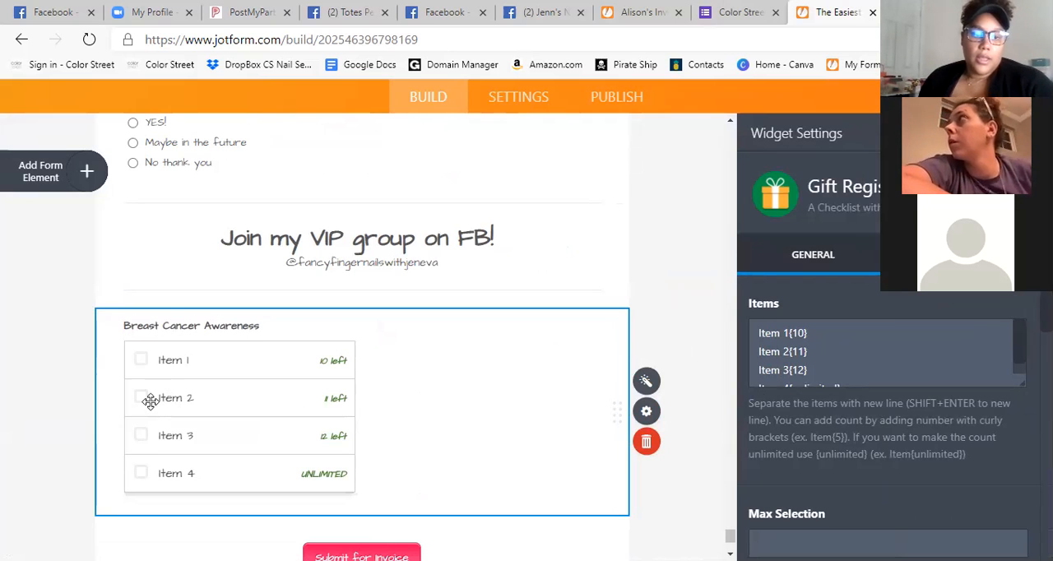
click(170, 364)
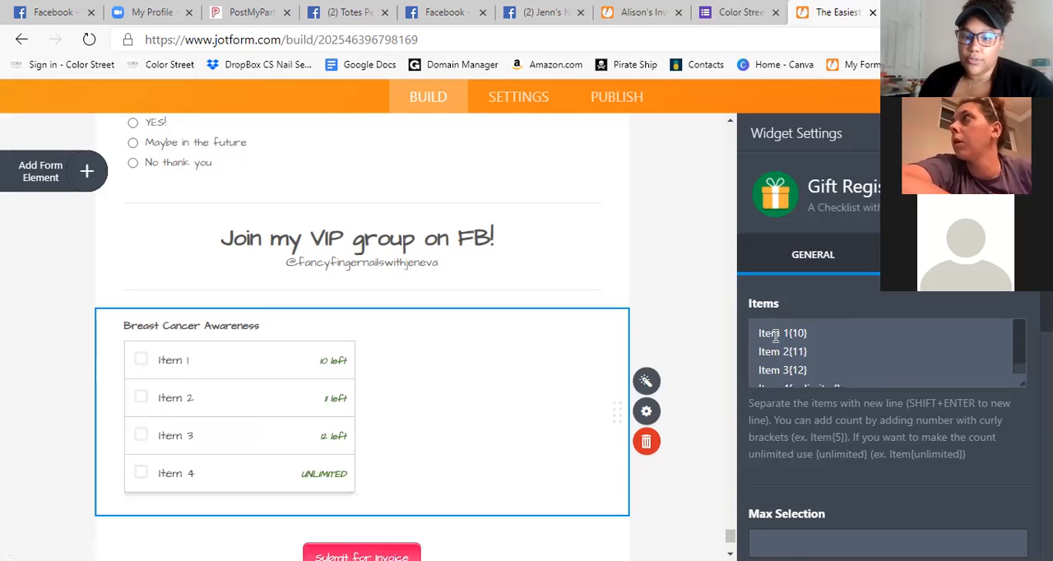
Replace the Gift Registry's first item name with "Pink Warrior $12", keeping its {10} count.
key(BackSpace)
key(BackSpace)
key(BackSpace)
key(BackSpace)
text(Pink )
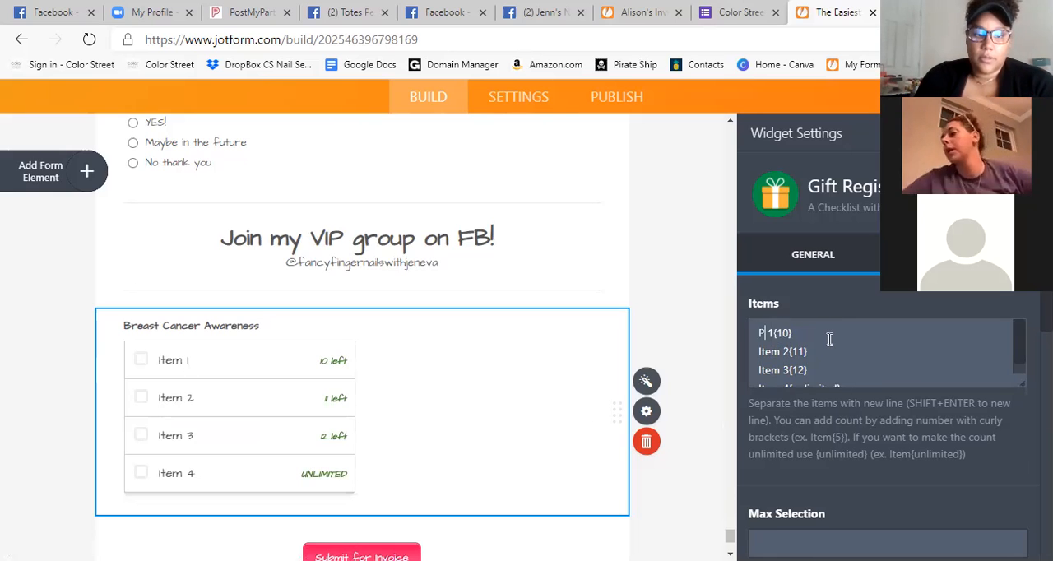
text(Warrior)
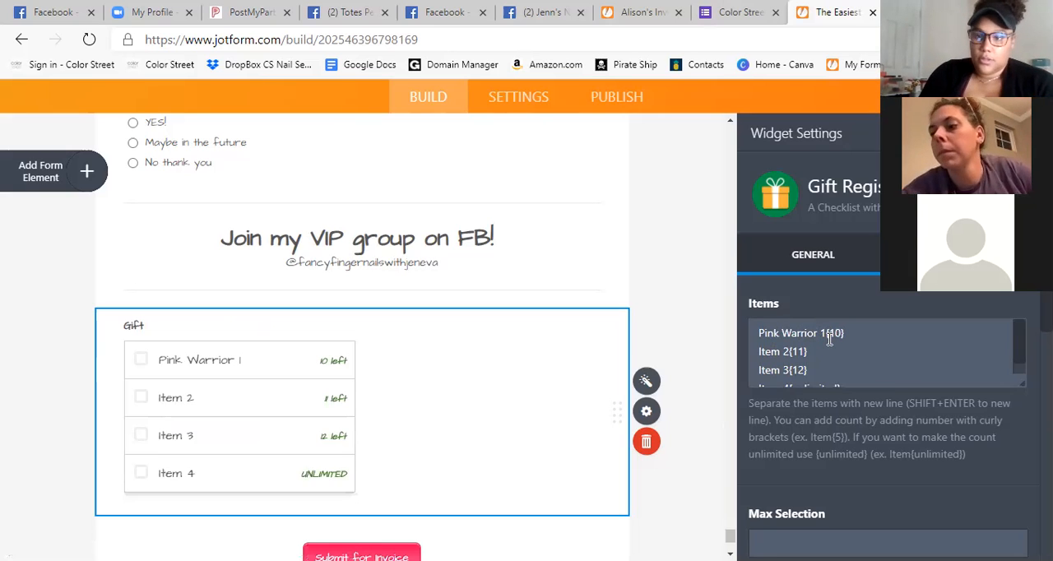
key(Delete)
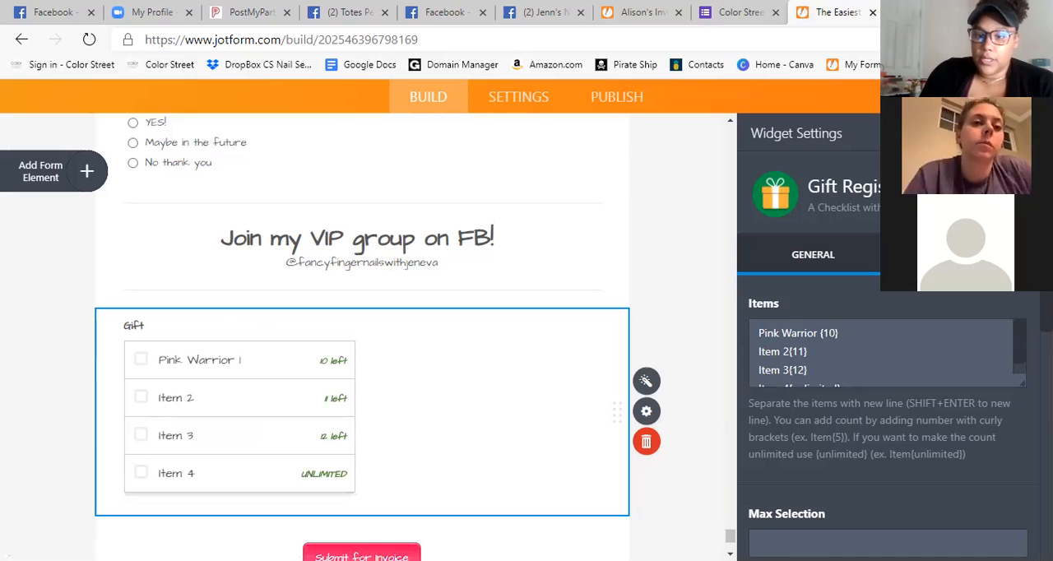
text($12)
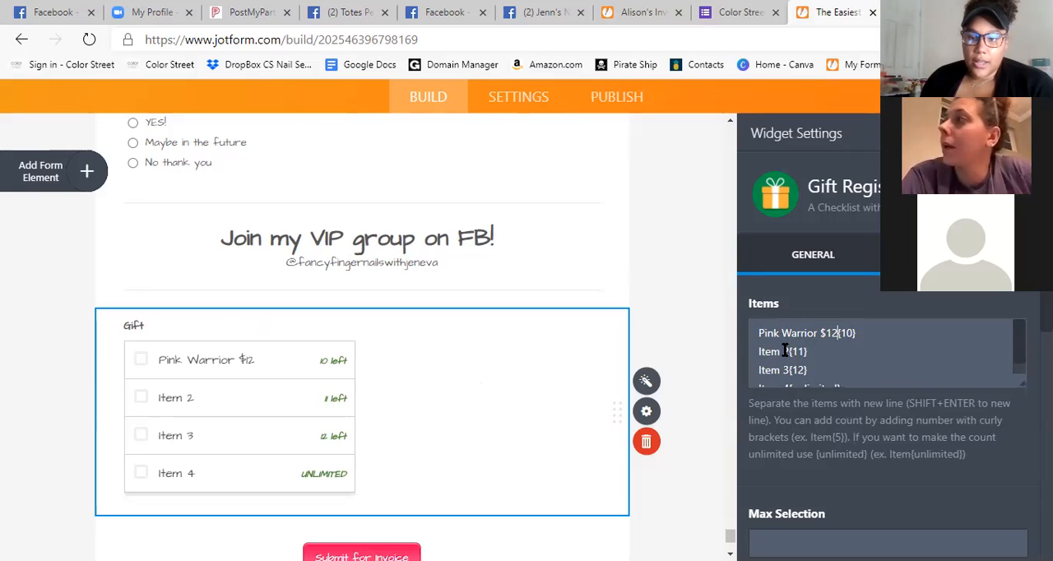
Replace the Gift Registry's second item name with "Choose Hope $13", keeping its {11} count.
key(BackSpace)
key(BackSpace)
key(BackSpace)
key(BackSpace)
key(BackSpace)
key(BackSpace)
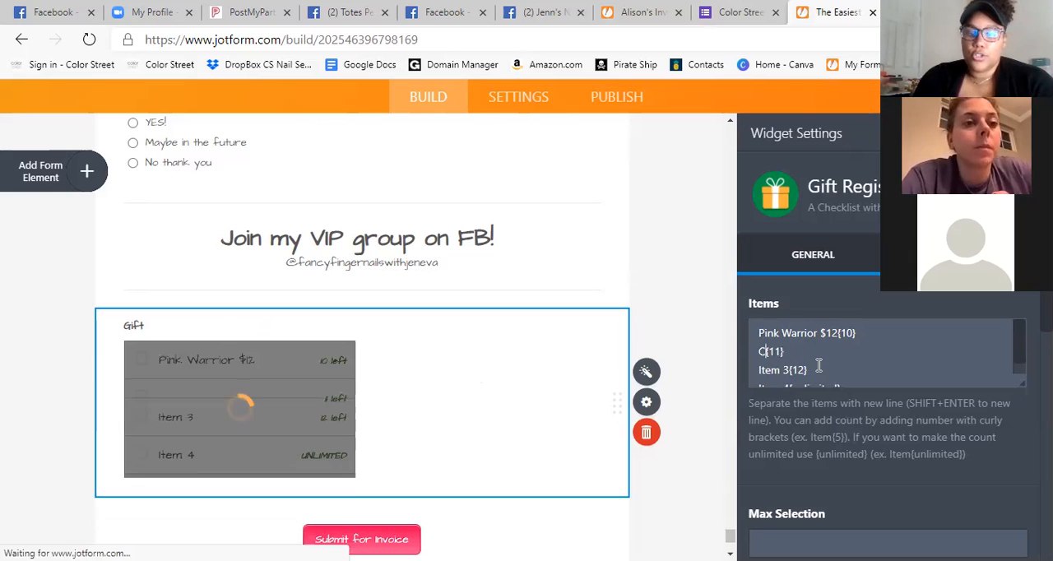
text(Choose Hope $13)
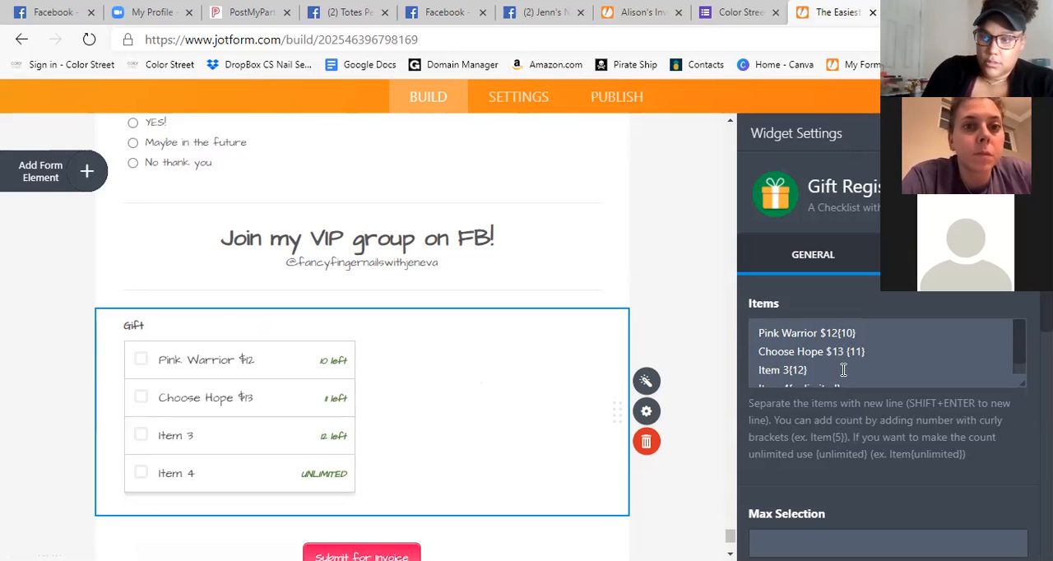
Set the Choose Hope count to {10} and delete the Item 3 and Item 4 lines from the Gift Registry items.
scroll(836, 360, down, 1)
click(849, 374)
drag(825, 377, 781, 375)
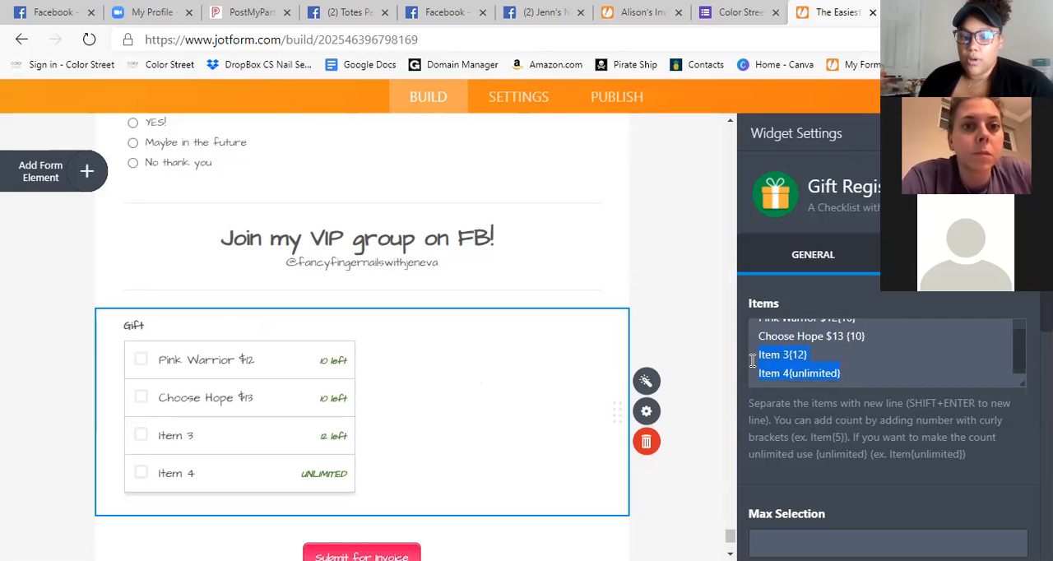
key(BackSpace)
drag(810, 367, 757, 364)
key(BackSpace)
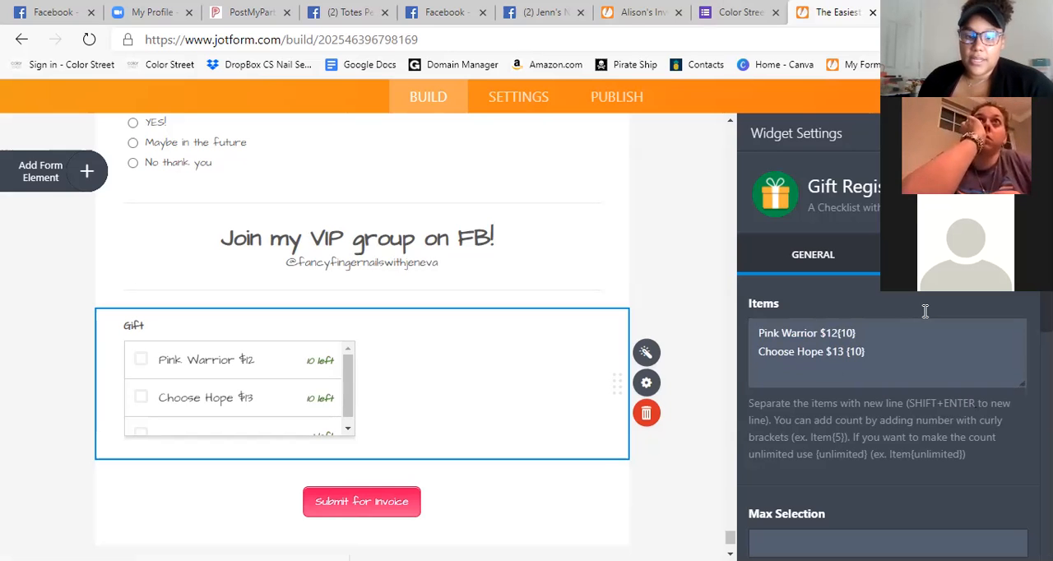
Remove the blank line after Choose Hope in the Gift Registry items and close the widget settings.
click(585, 506)
scroll(449, 381, down, 1)
scroll(470, 404, up, 2)
scroll(490, 439, down, 2)
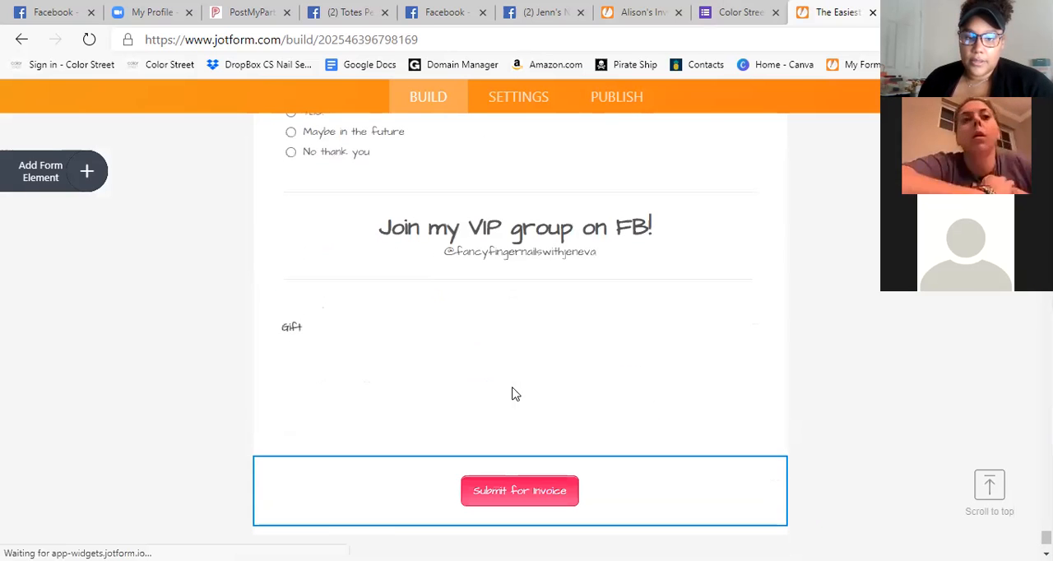
click(682, 411)
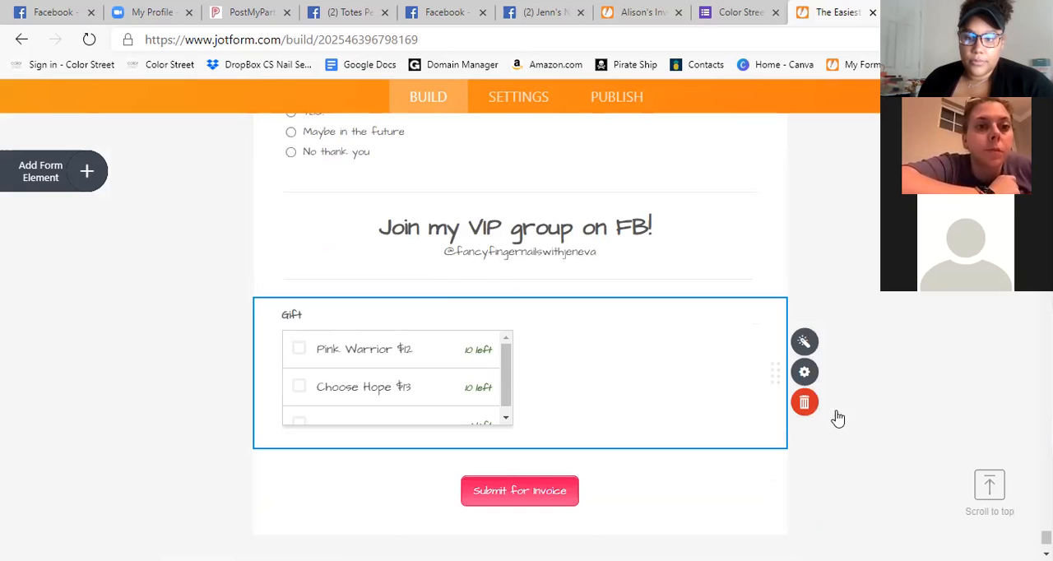
click(829, 382)
scroll(435, 384, down, 1)
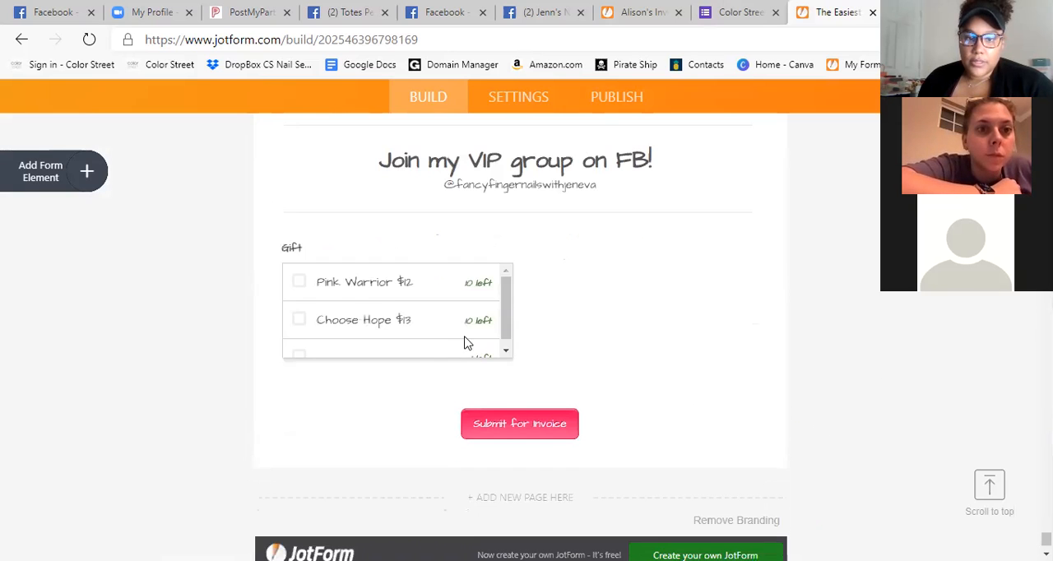
click(558, 345)
click(921, 318)
click(550, 327)
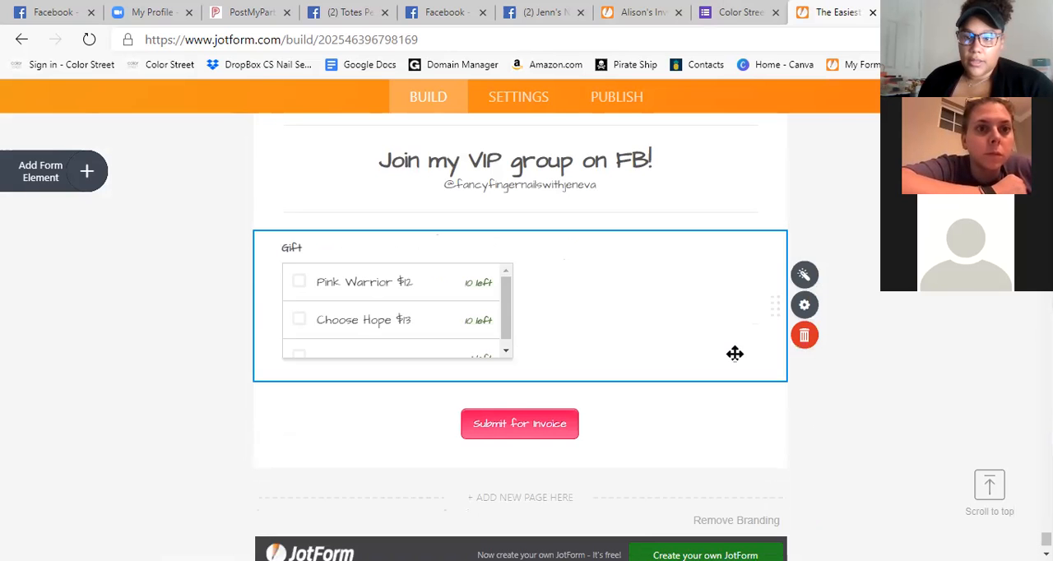
click(801, 298)
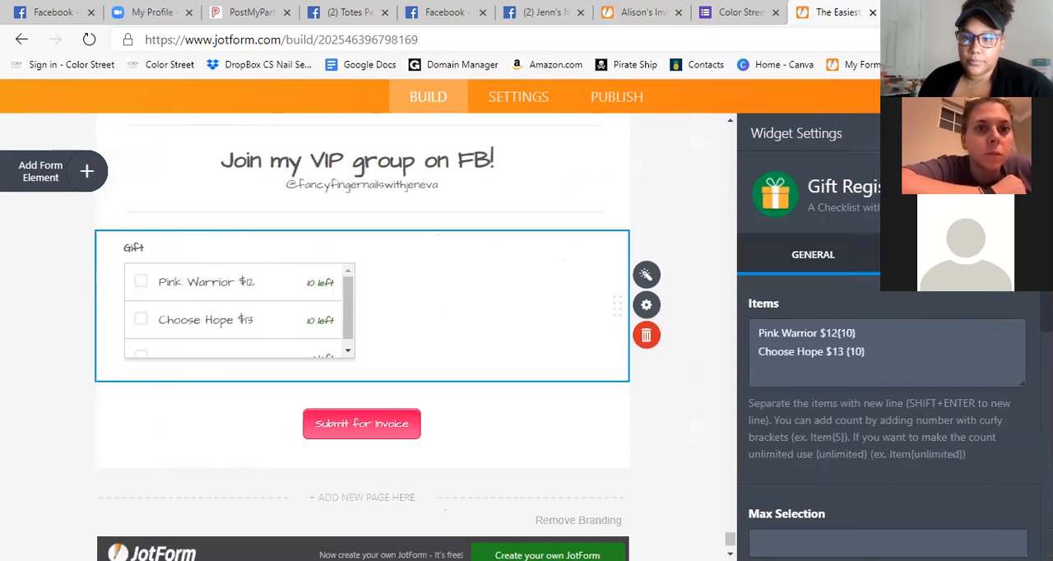
scroll(903, 305, down, 3)
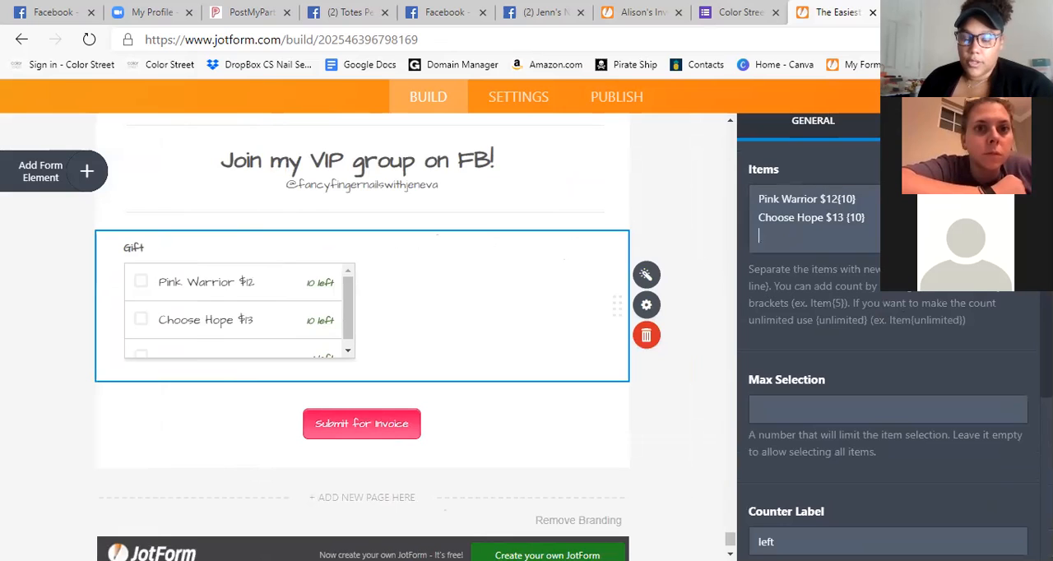
key(BackSpace)
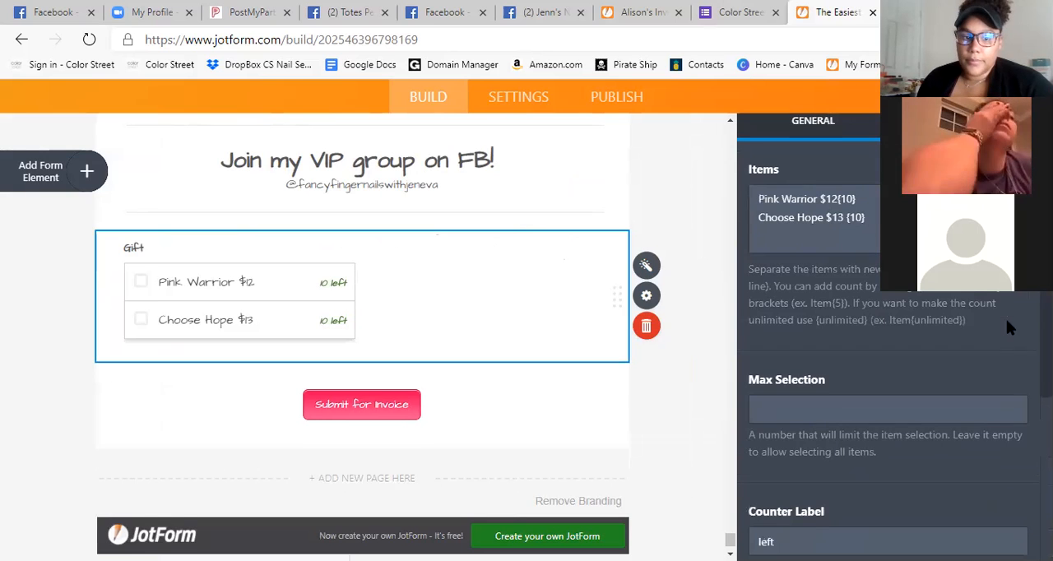
scroll(1004, 315, up, 3)
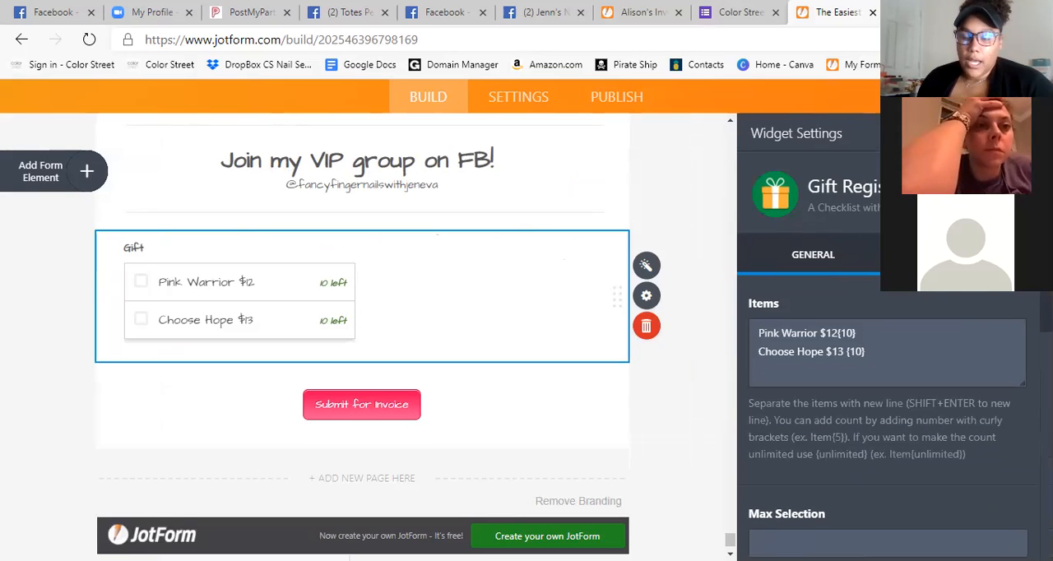
click(1028, 133)
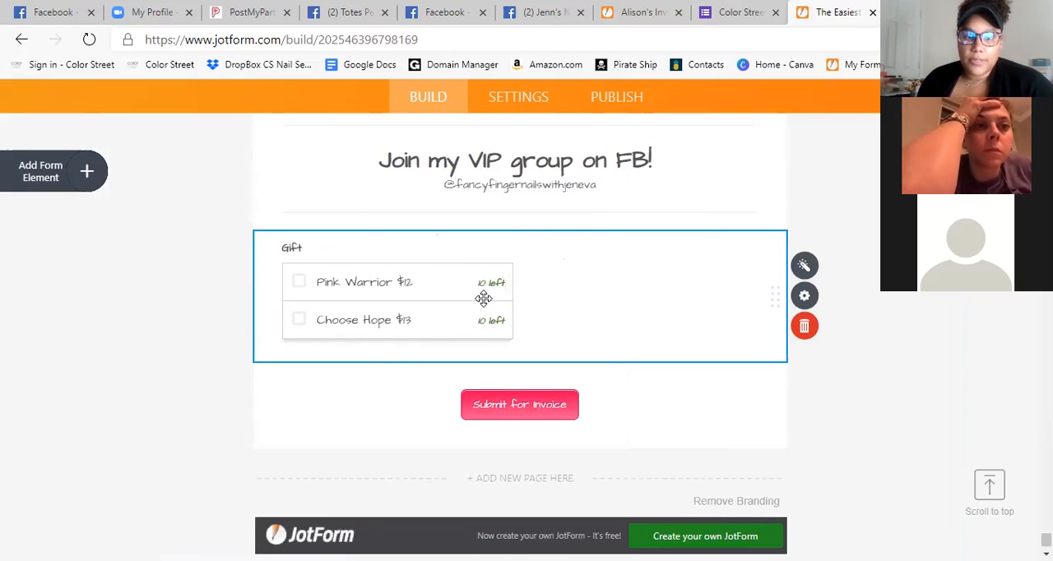
Move the Gift Registry checklist from above the submit button to directly below the breast cancer awareness image.
scroll(277, 364, up, 4)
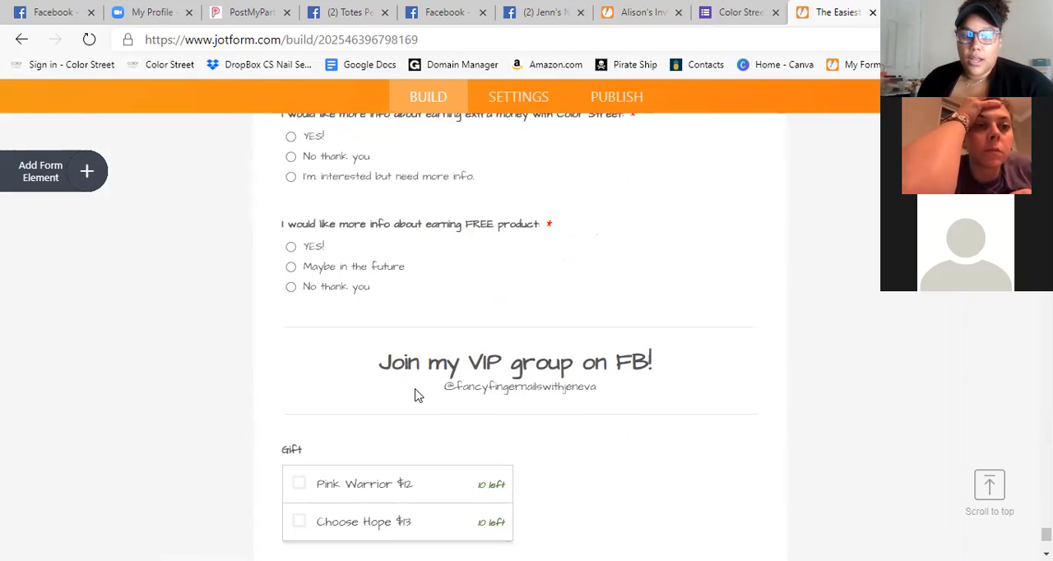
scroll(411, 360, down, 3)
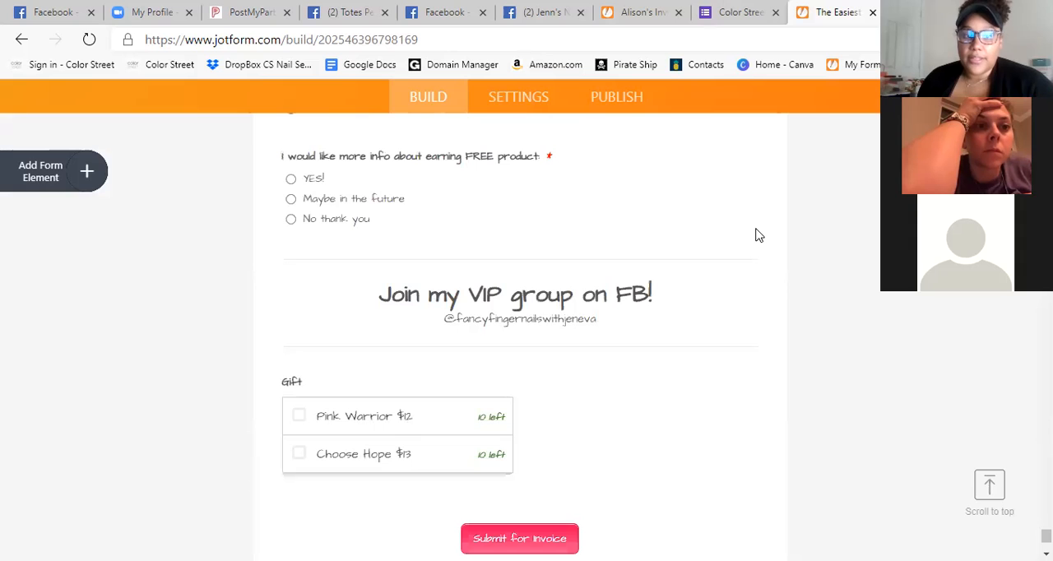
scroll(555, 370, down, 1)
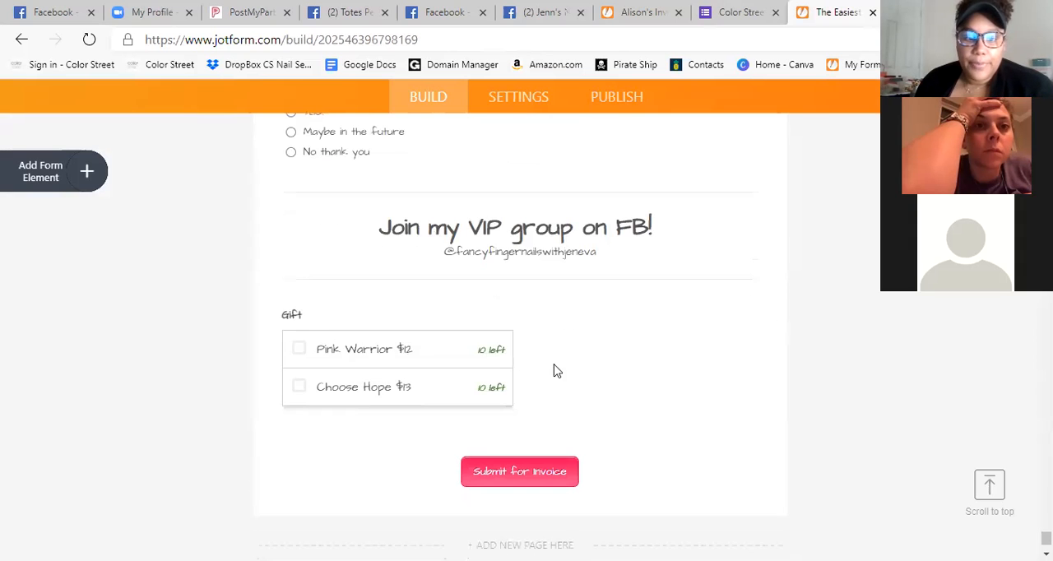
scroll(680, 366, up, 1)
click(677, 433)
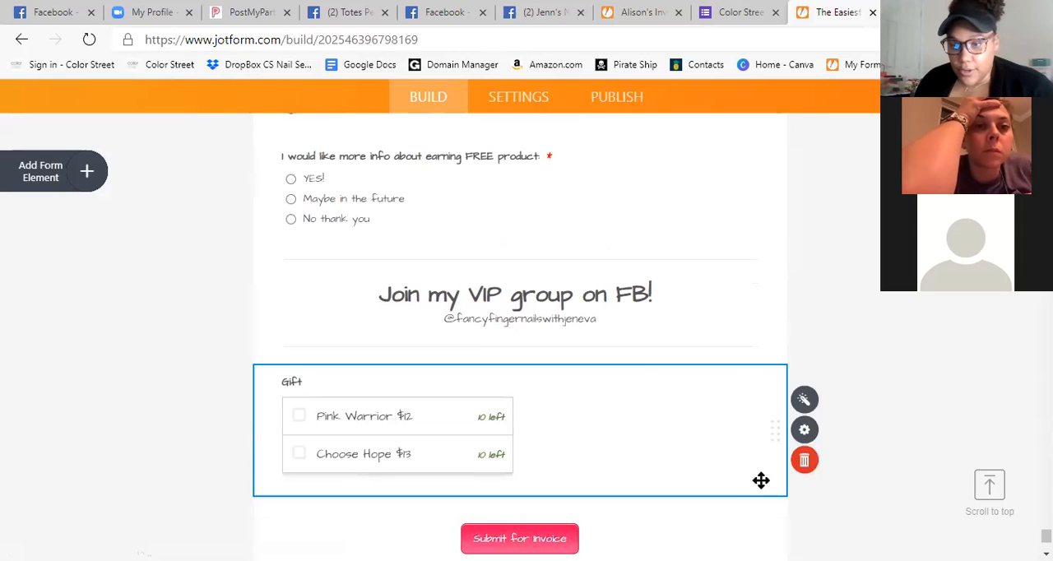
drag(681, 340, 719, 299)
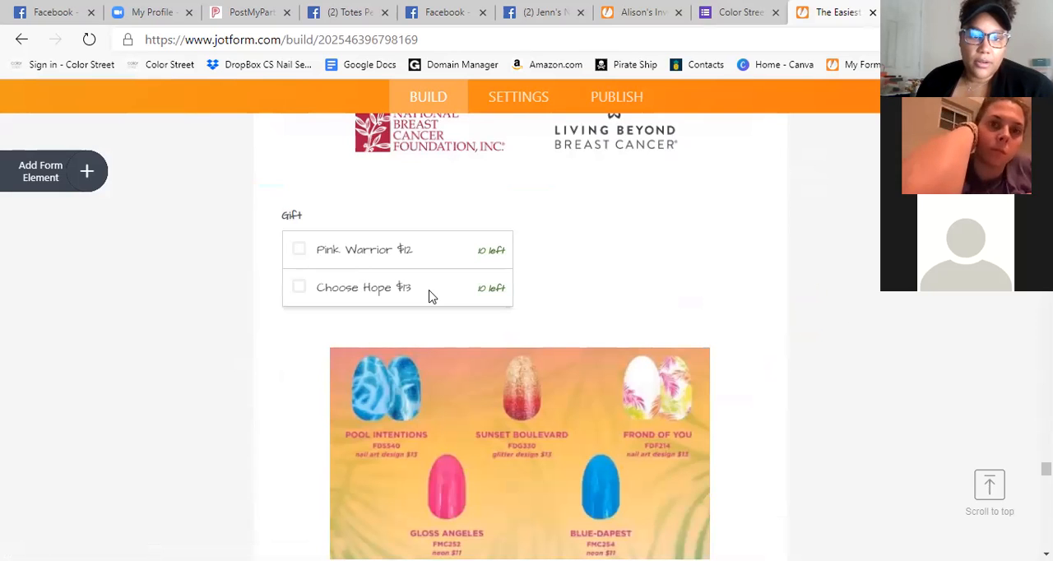
Replace the "Gift" label of the Pink Warrior and Choose Hope checklist with "Breast Cancer Awareness".
click(305, 215)
key(BackSpace)
key(BackSpace)
key(BackSpace)
key(BackSpace)
text(Breast Cancer)
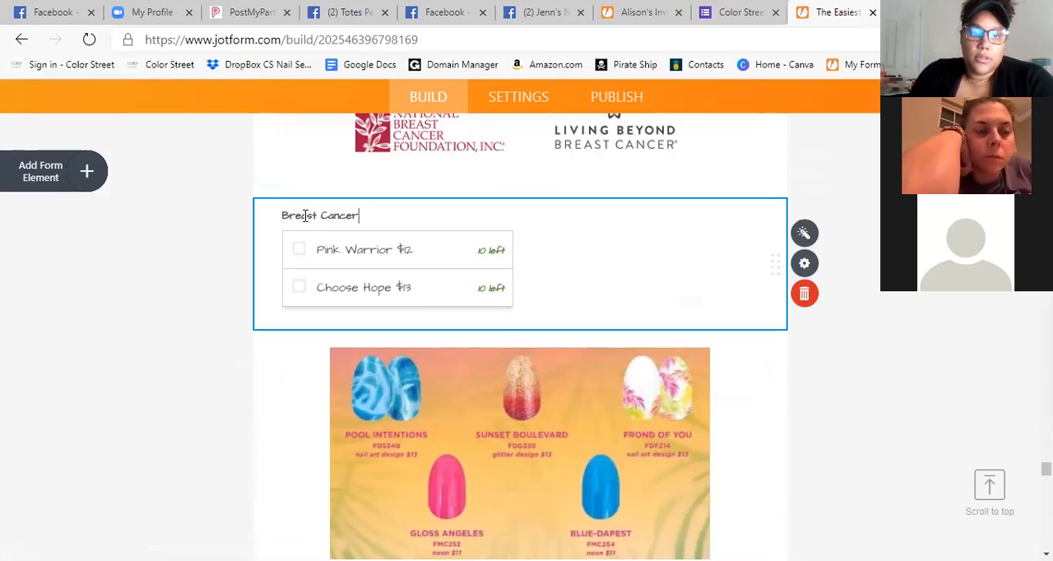
text(Awarenes)
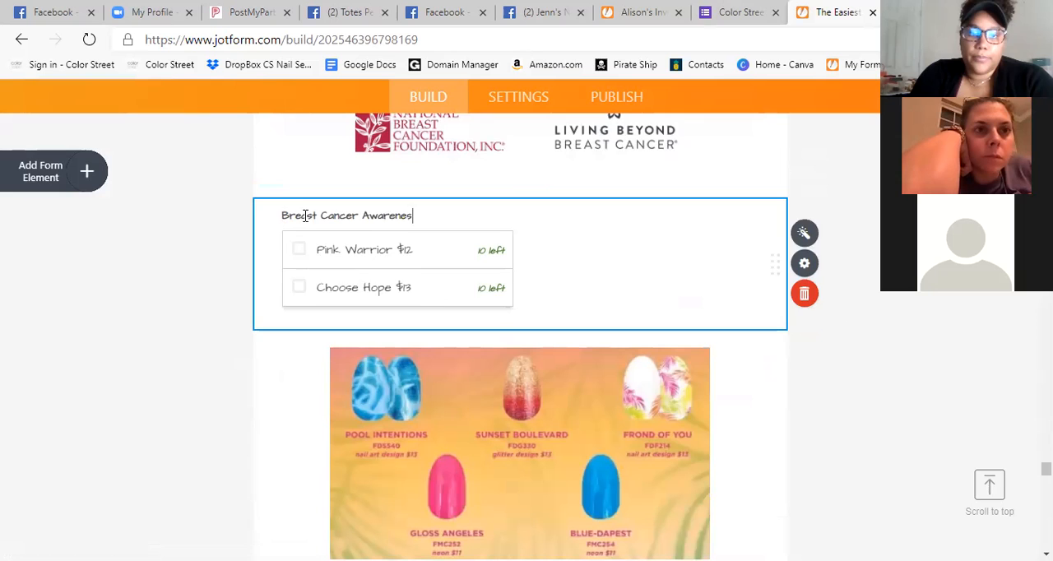
text(s)
key(Return)
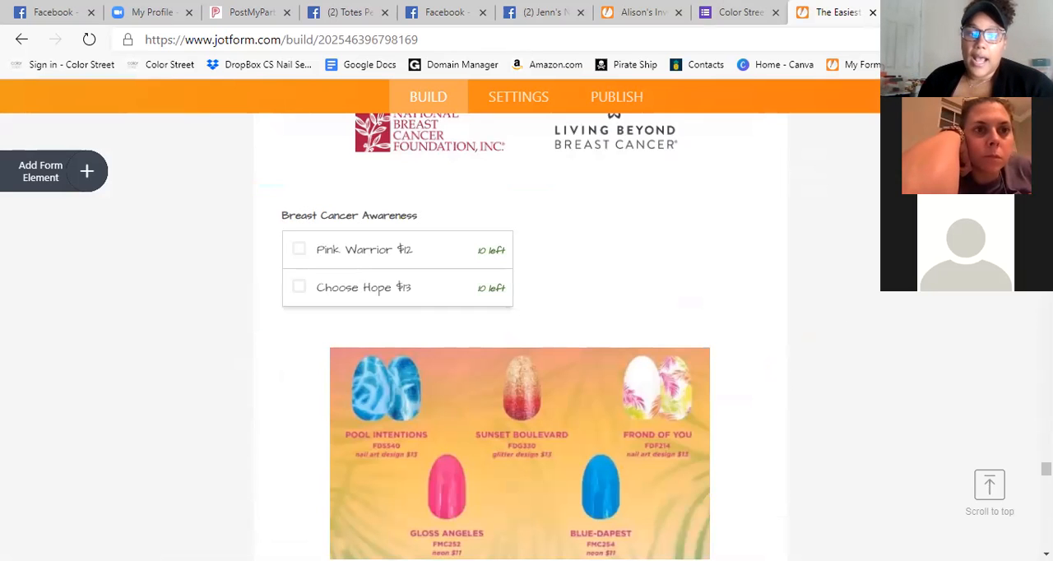
Delete the "Infant & Pregnancy Loss Awareness Set $13" paragraph below the Never Forgotten image.
scroll(855, 292, up, 4)
scroll(327, 247, down, 1)
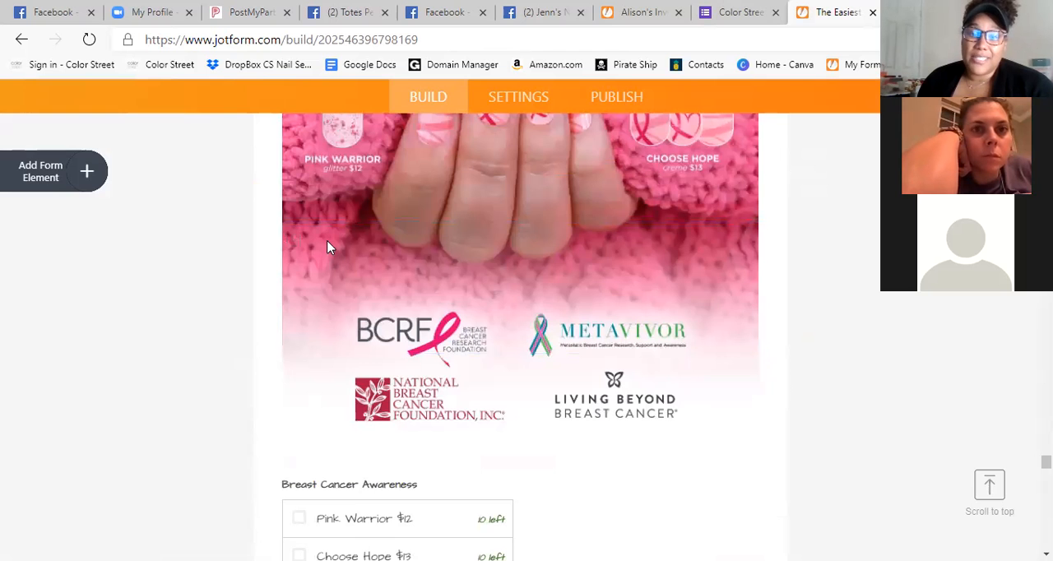
scroll(850, 244, up, 10)
scroll(756, 313, down, 2)
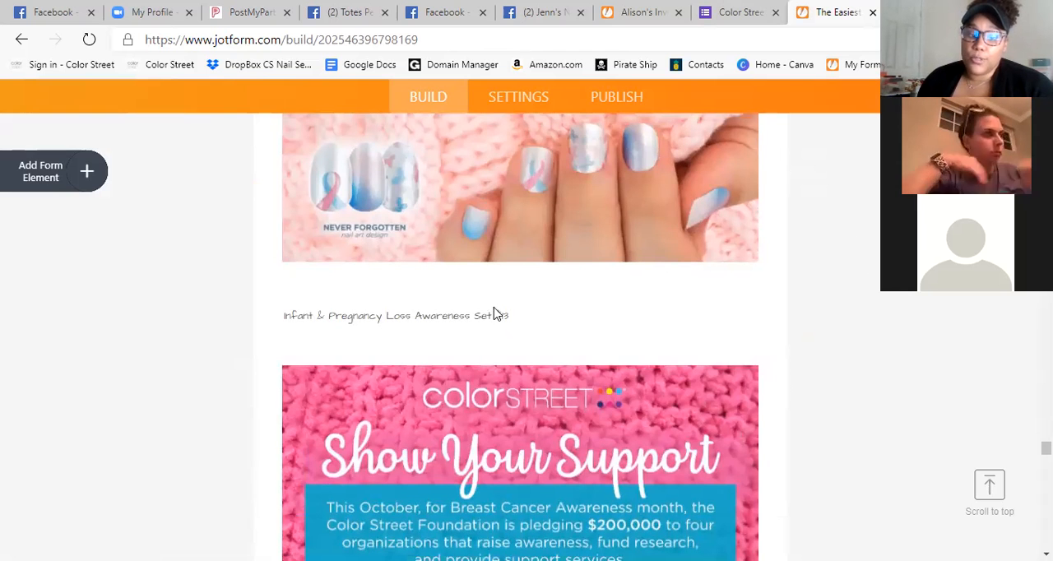
click(465, 331)
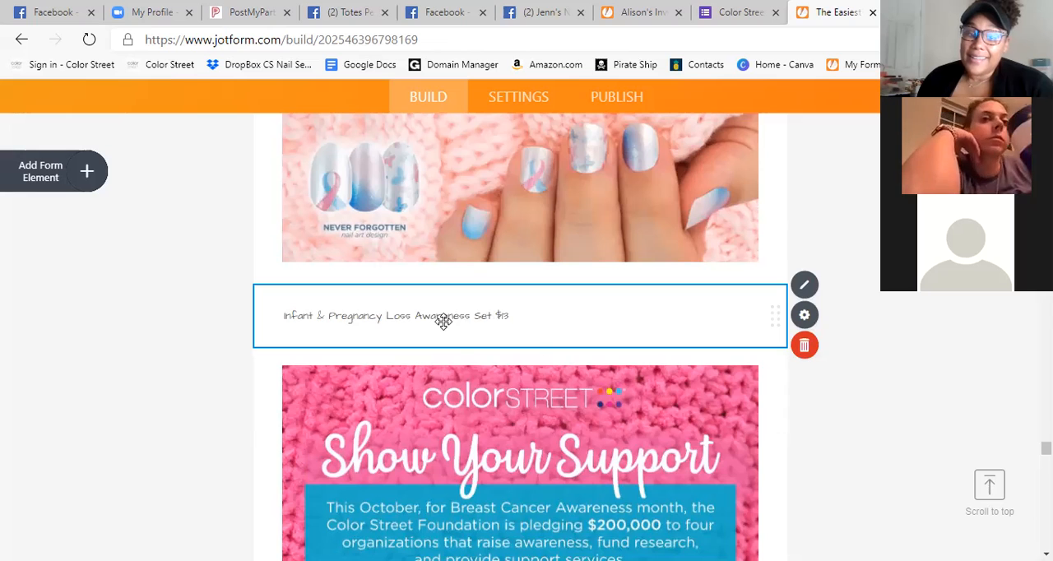
click(442, 320)
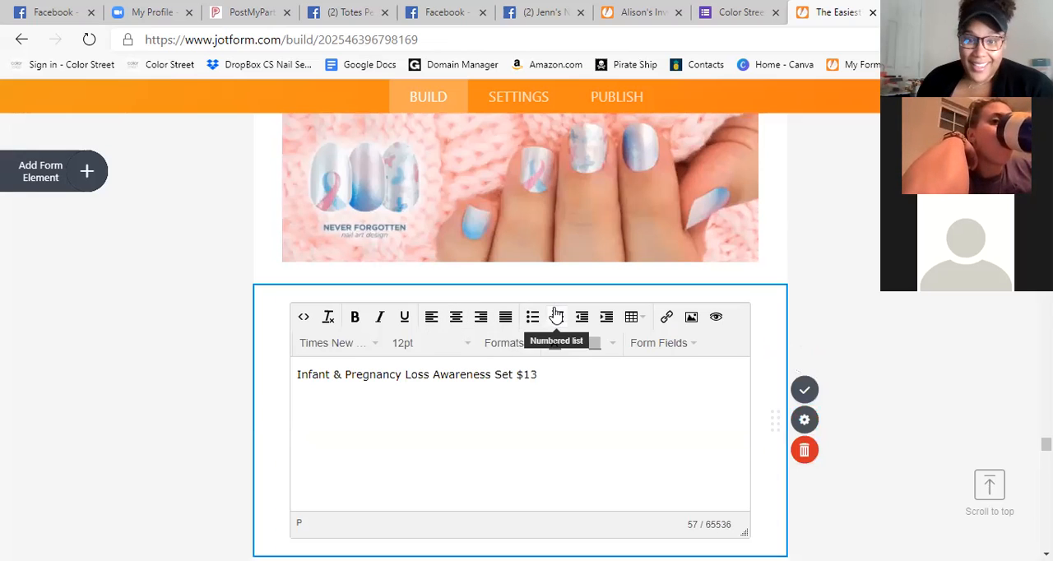
click(803, 450)
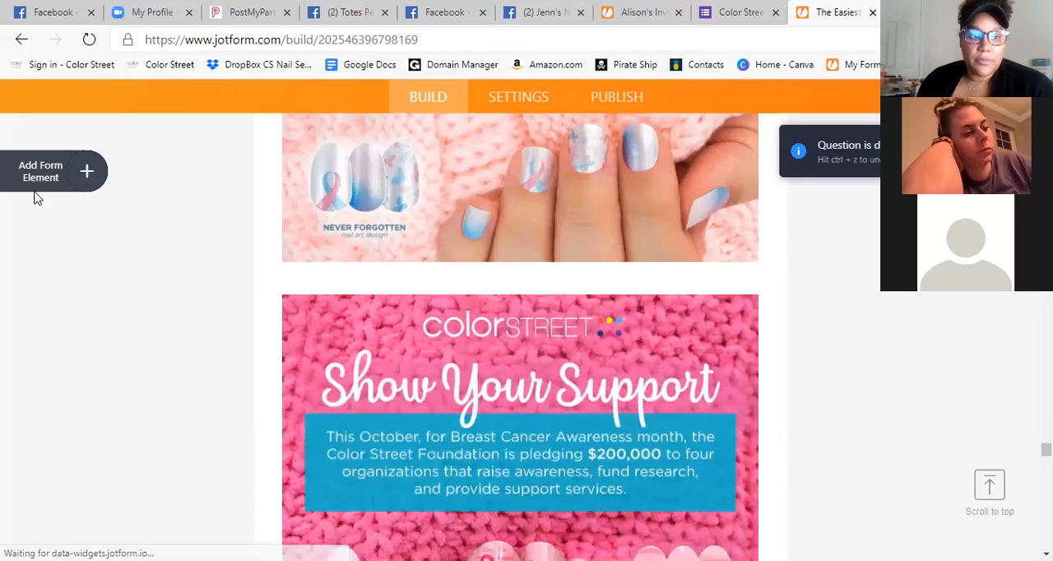
Add another Gift Registry widget to the form and remove Items 2 to 4 from its item list.
click(94, 171)
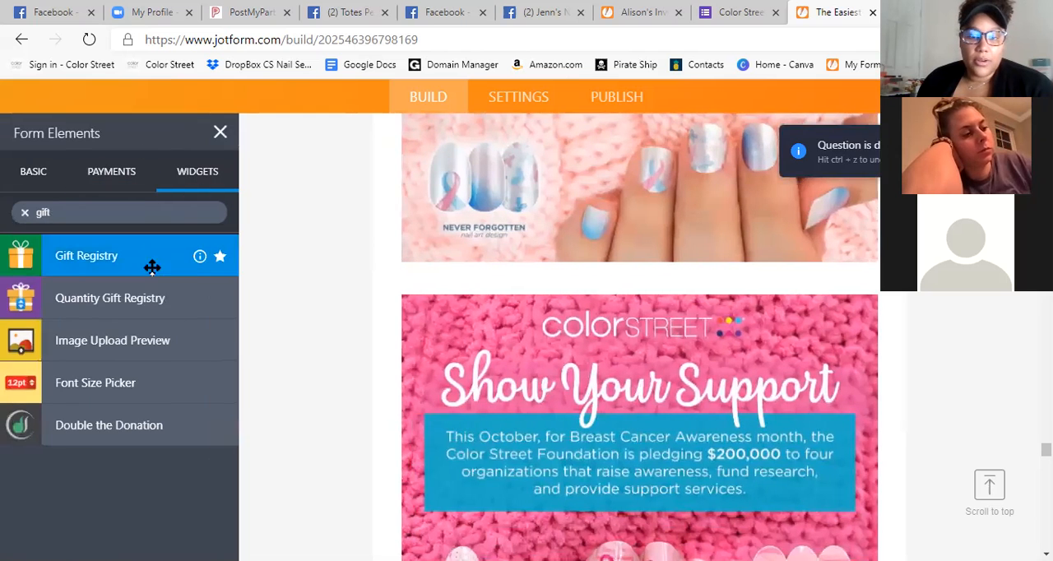
click(148, 261)
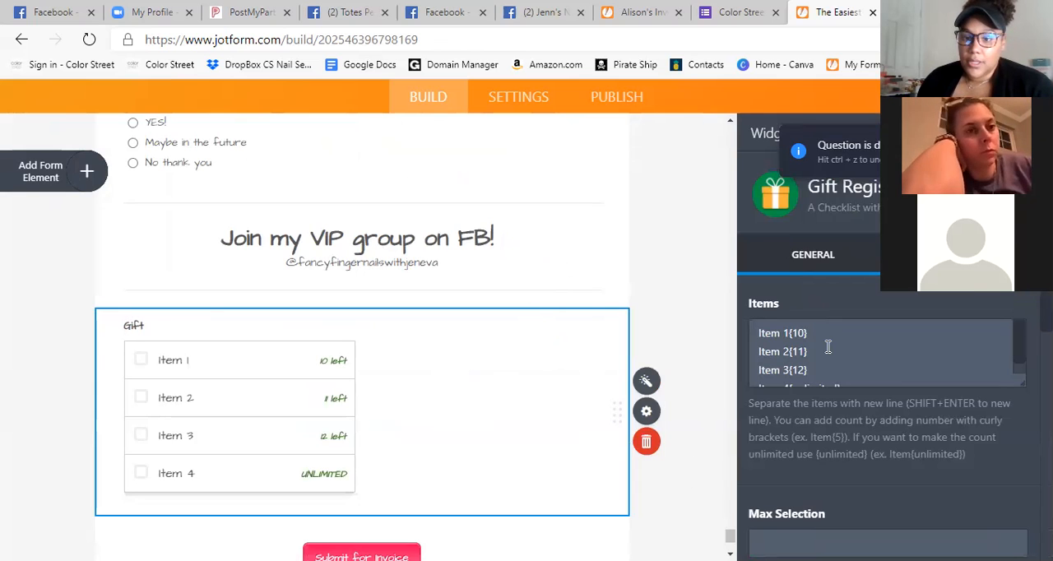
drag(858, 371, 758, 374)
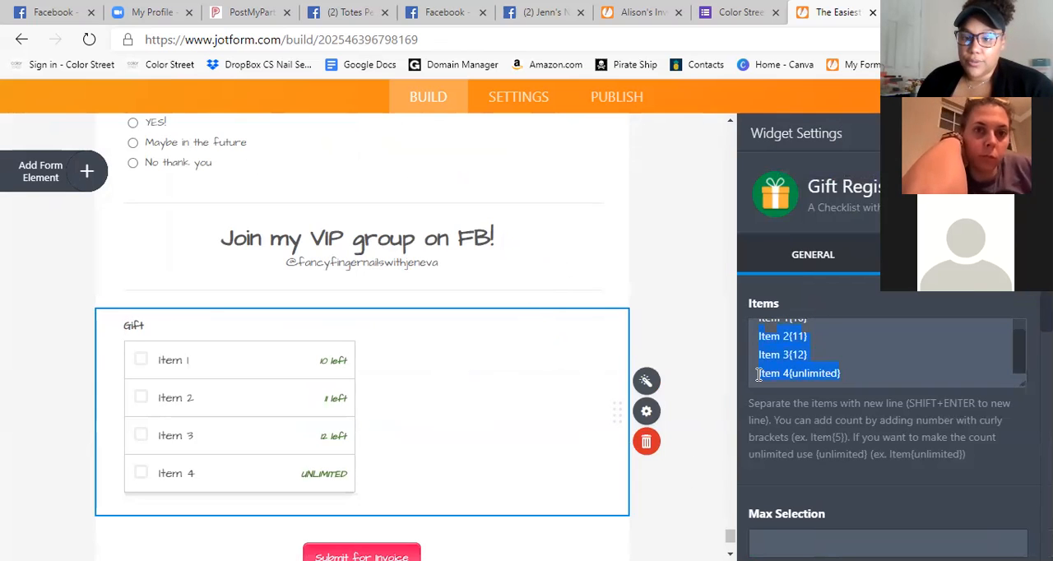
key(BackSpace)
Rename the new widget's remaining item "Never Forgotten $13" with count {10}, remove the trailing blank line, and close the settings.
click(787, 333)
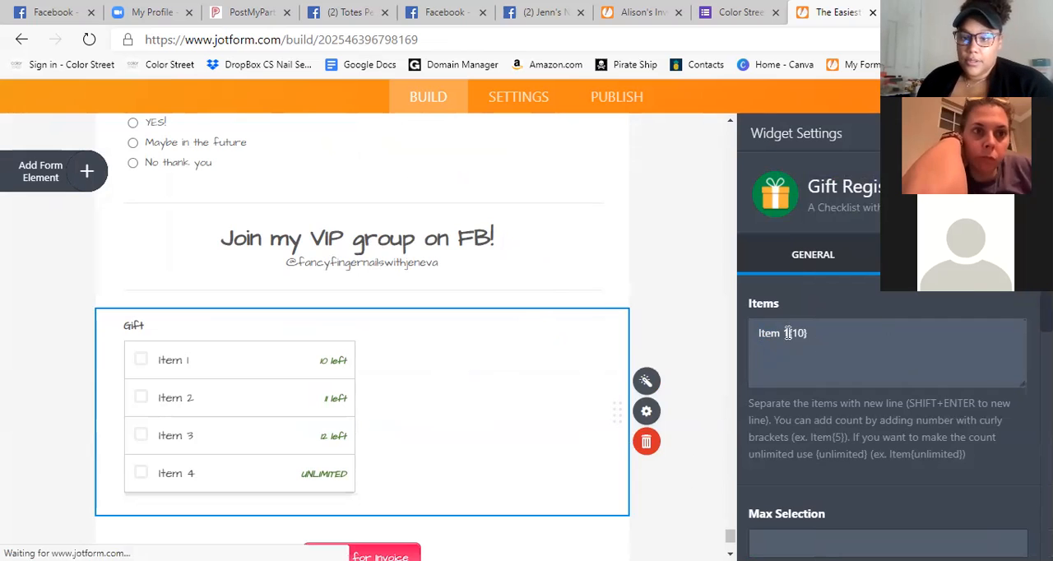
key(BackSpace)
key(BackSpace)
key(BackSpace)
key(BackSpace)
key(BackSpace)
key(BackSpace)
text(\Never )
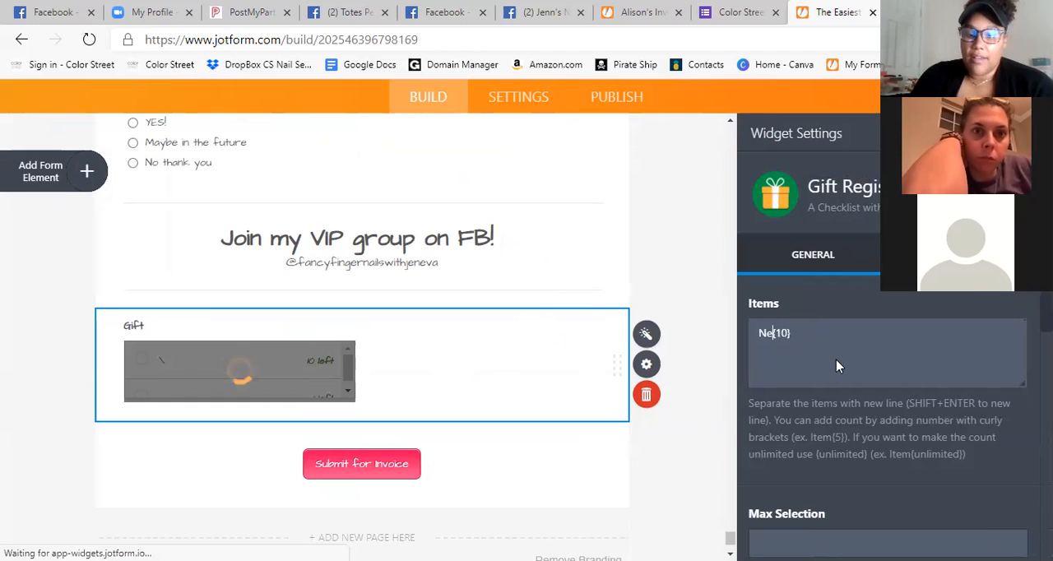
text(Forgotten )
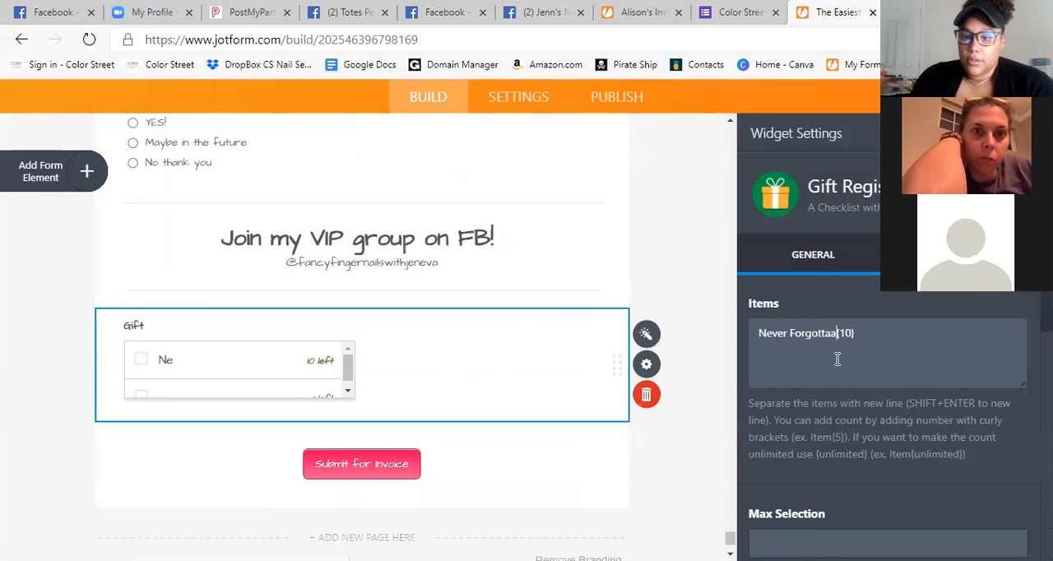
text($13)
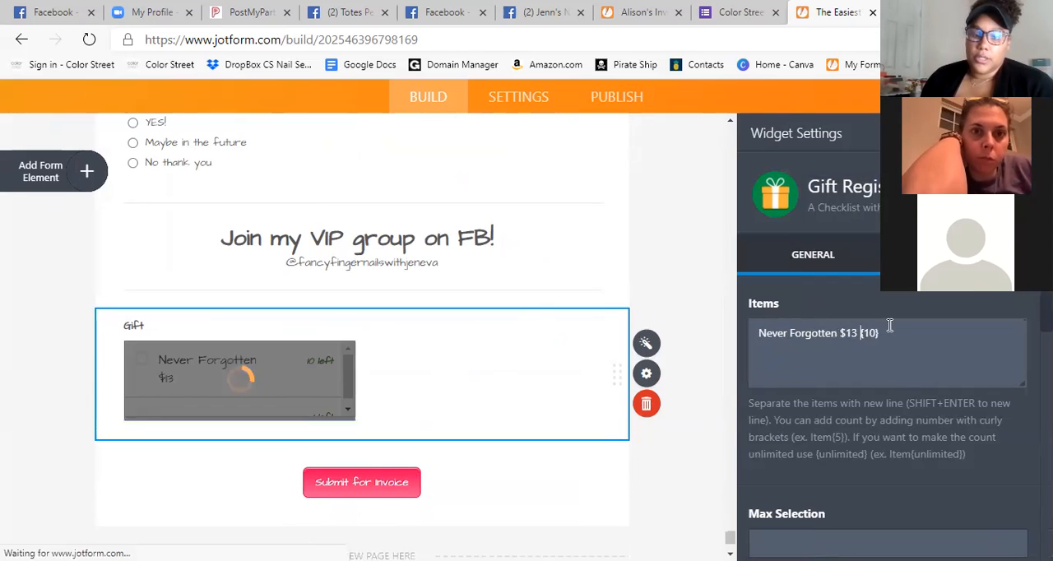
click(916, 349)
key(BackSpace)
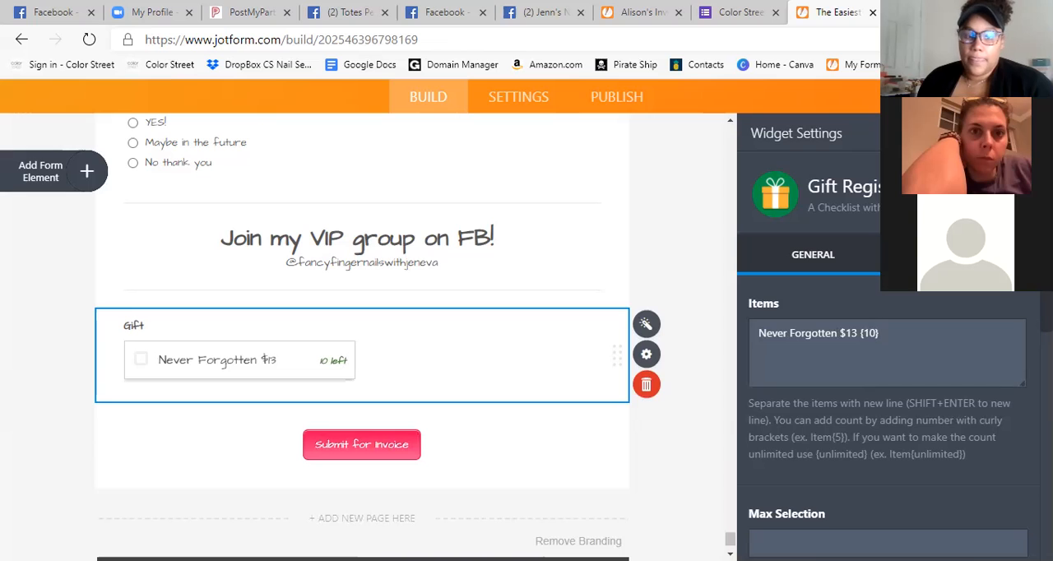
key(Return)
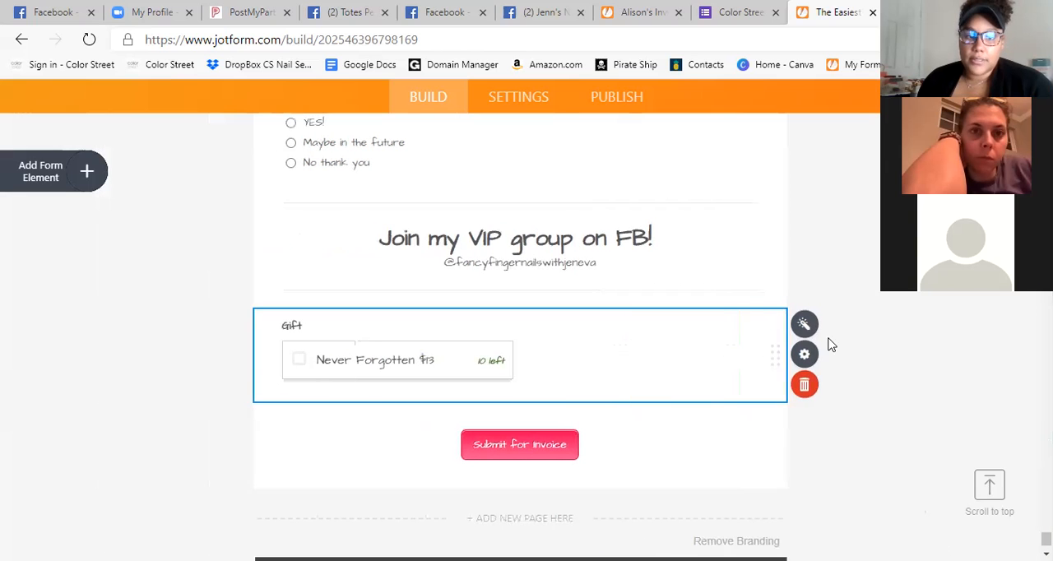
Relabel the Never Forgotten checklist "Pregnancy & Infant Loss Awareness" and move it directly below the Never Forgotten image.
click(315, 326)
key(BackSpace)
key(BackSpace)
key(BackSpace)
key(BackSpace)
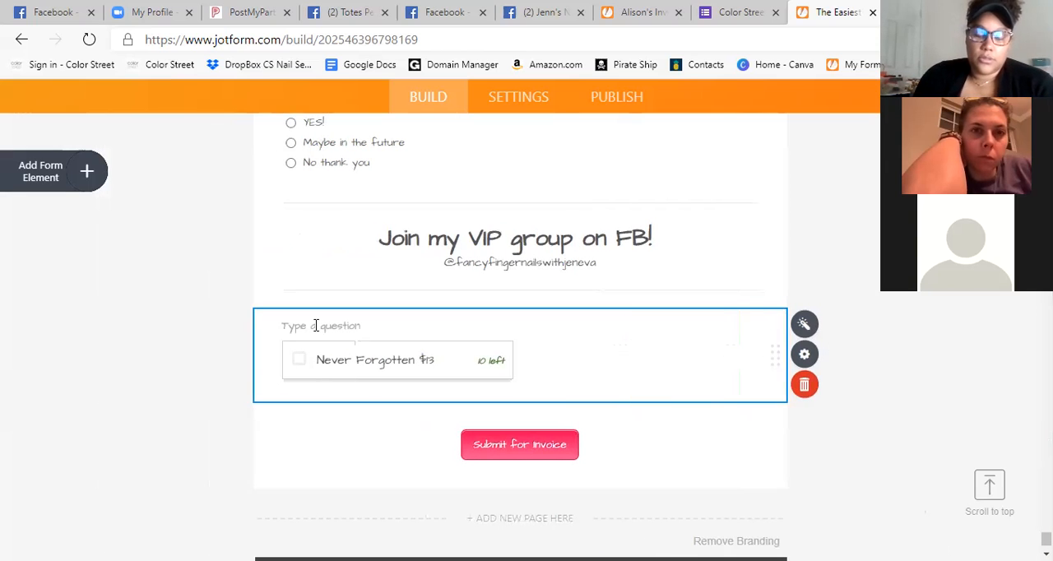
text(Pregnancy & Infant)
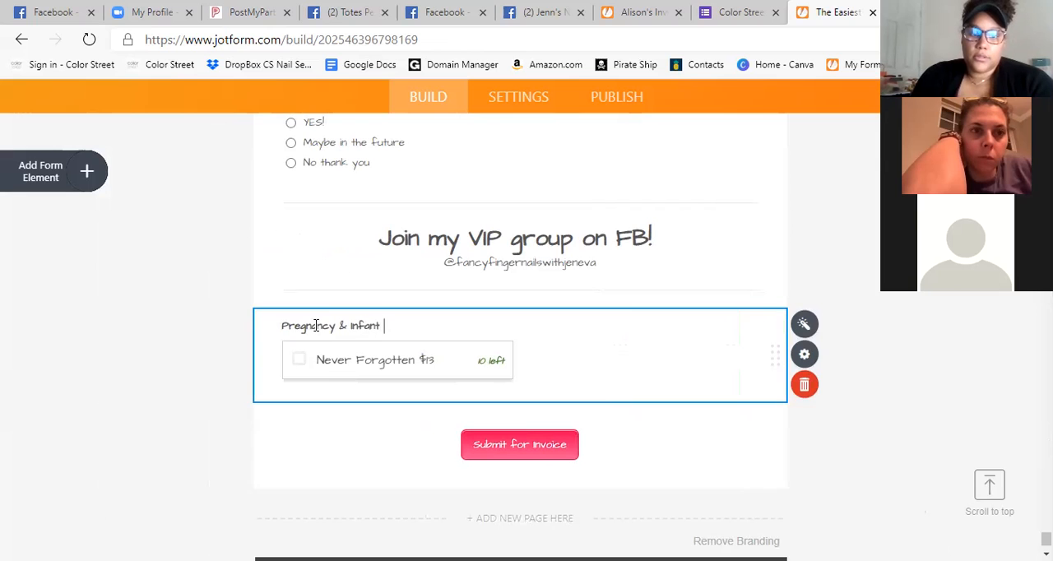
text(Loss Awareness)
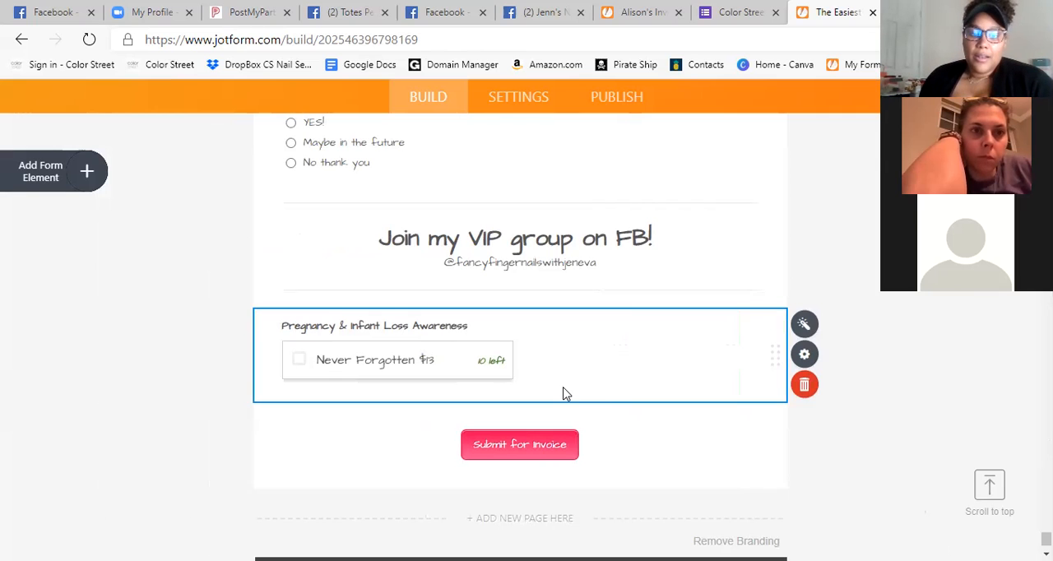
drag(785, 359, 768, 468)
scroll(929, 298, down, 2)
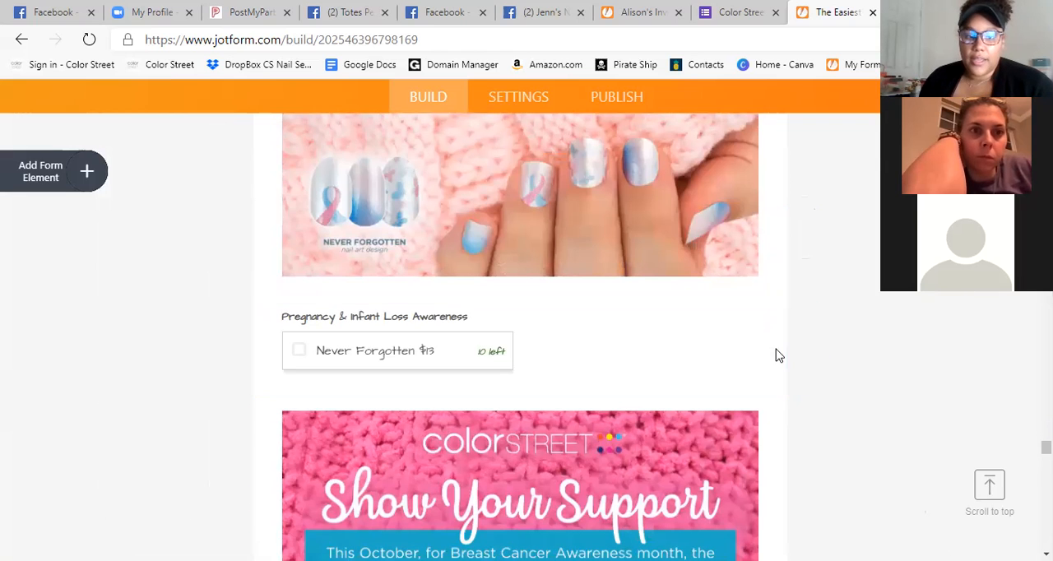
Review the Pregnancy & Infant Loss Awareness image together with its Never Forgotten checklist in the form.
scroll(576, 394, up, 6)
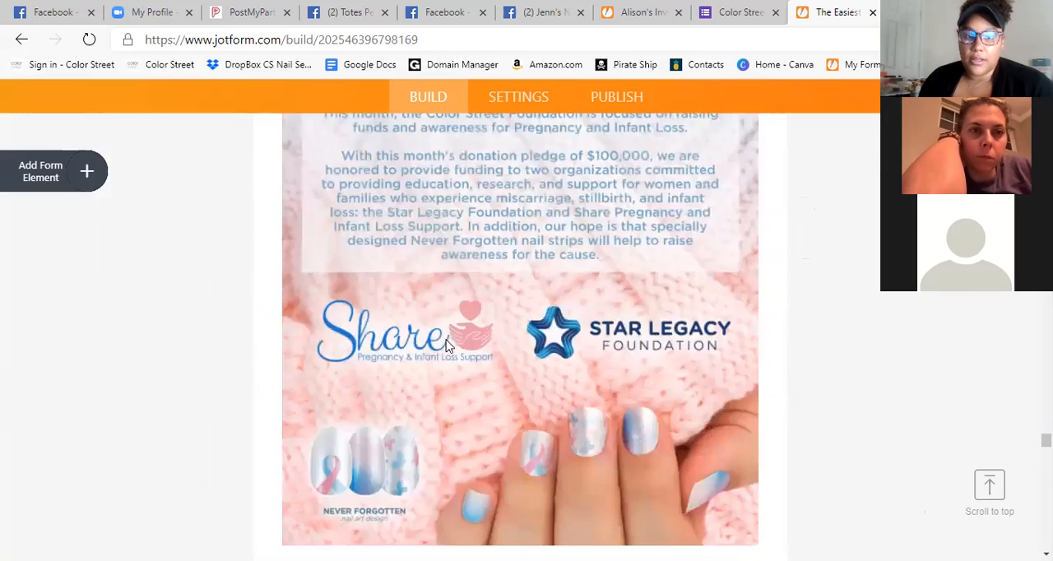
scroll(587, 404, down, 2)
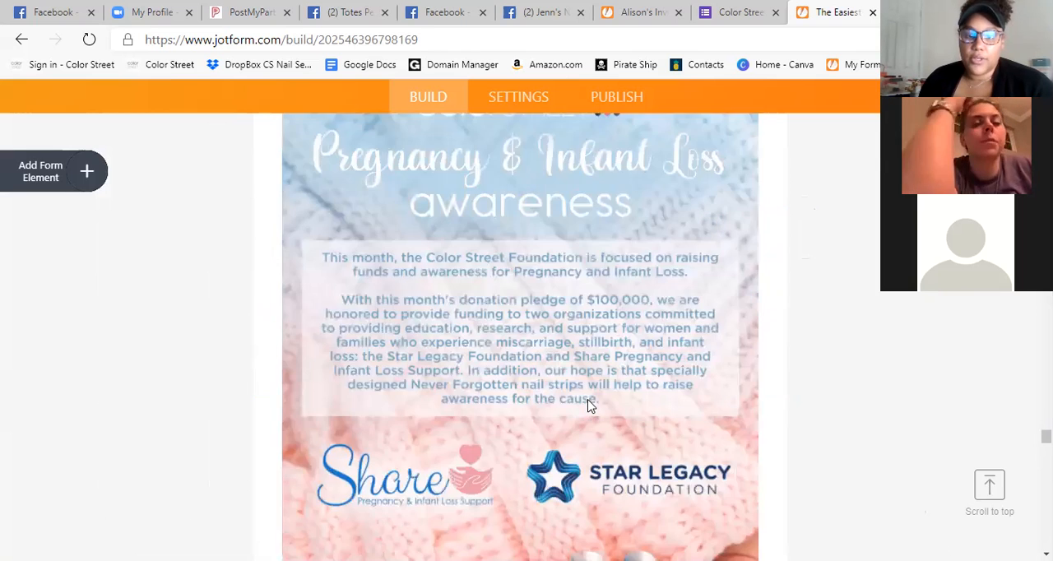
scroll(587, 405, down, 5)
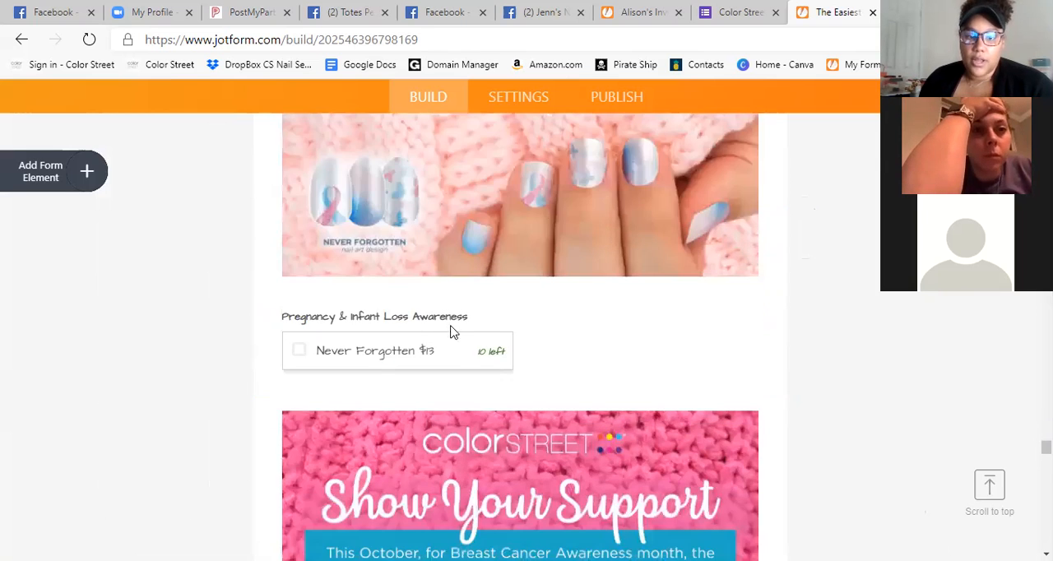
scroll(573, 364, up, 1)
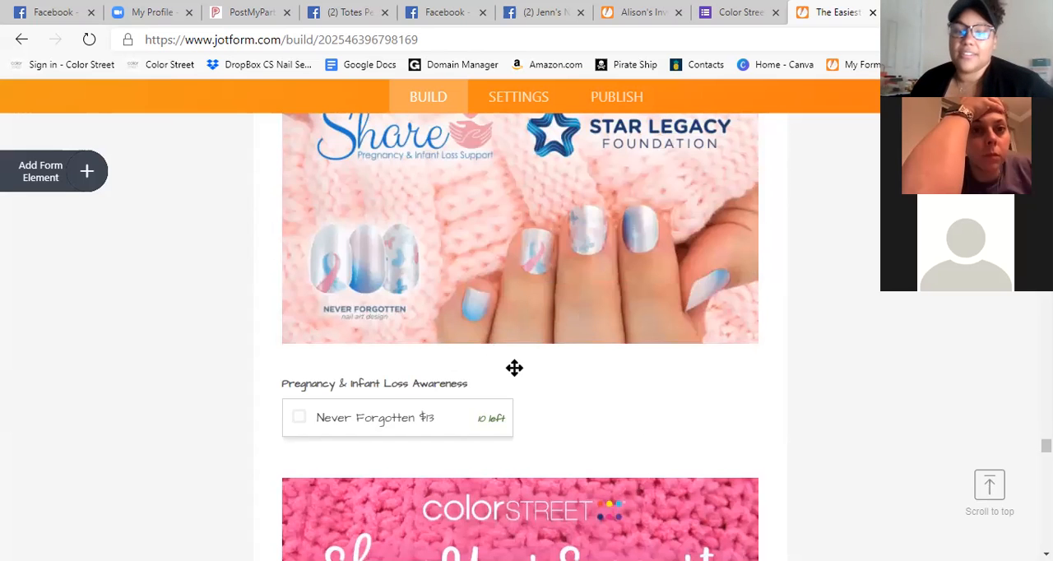
scroll(538, 400, up, 6)
scroll(580, 346, down, 5)
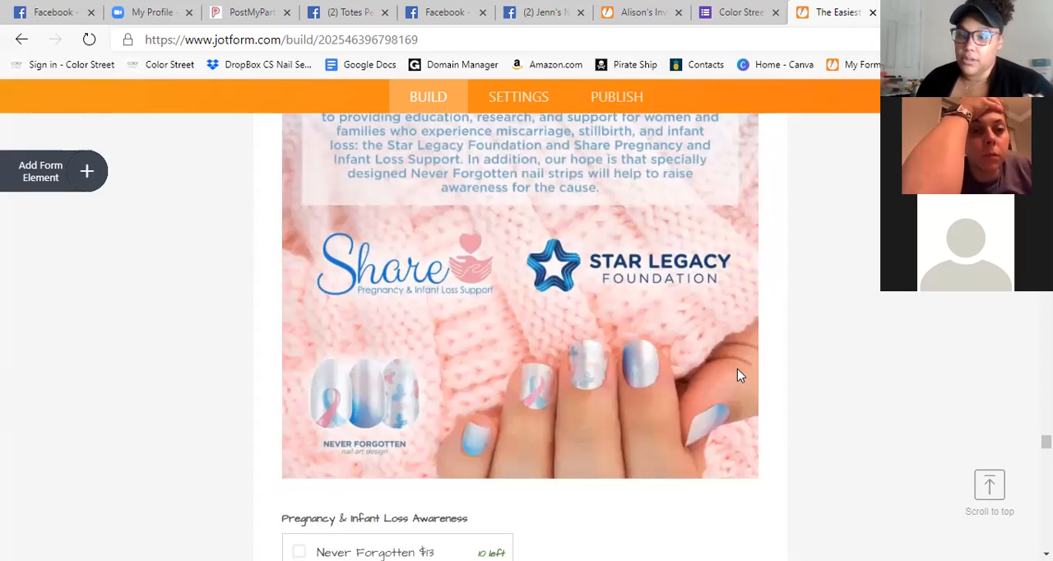
scroll(736, 372, down, 3)
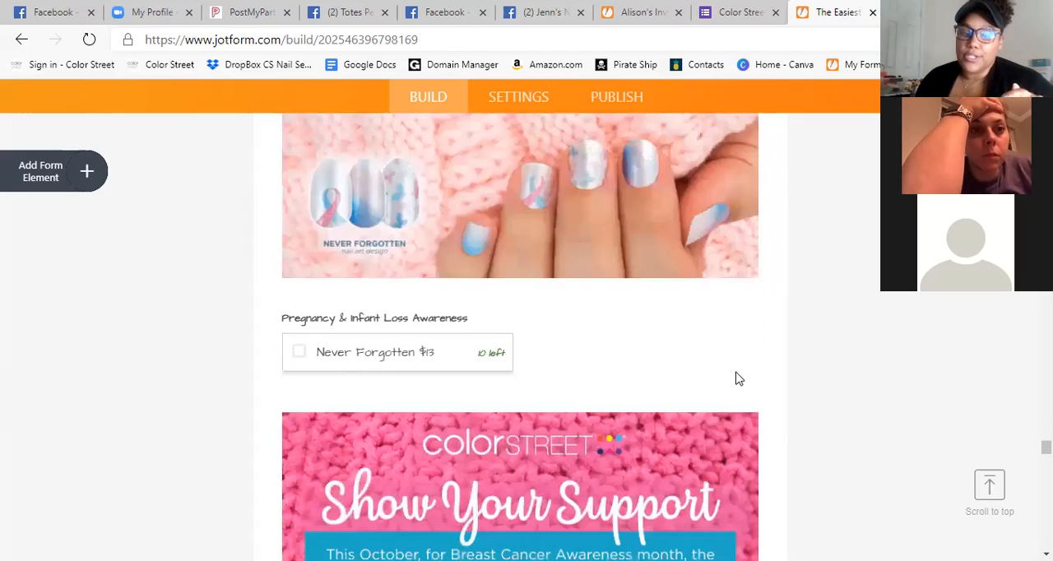
scroll(625, 342, down, 1)
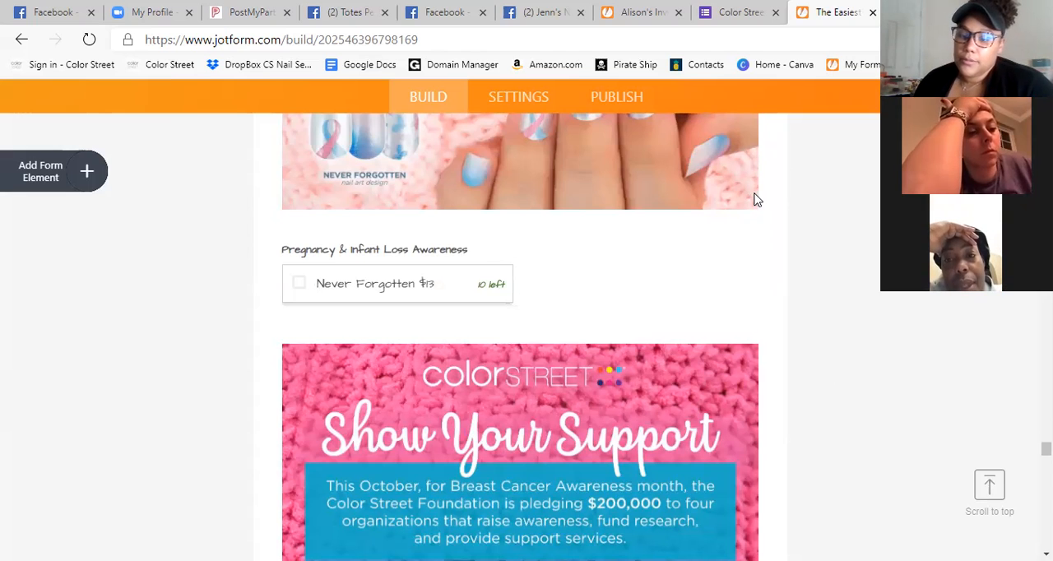
scroll(664, 393, up, 3)
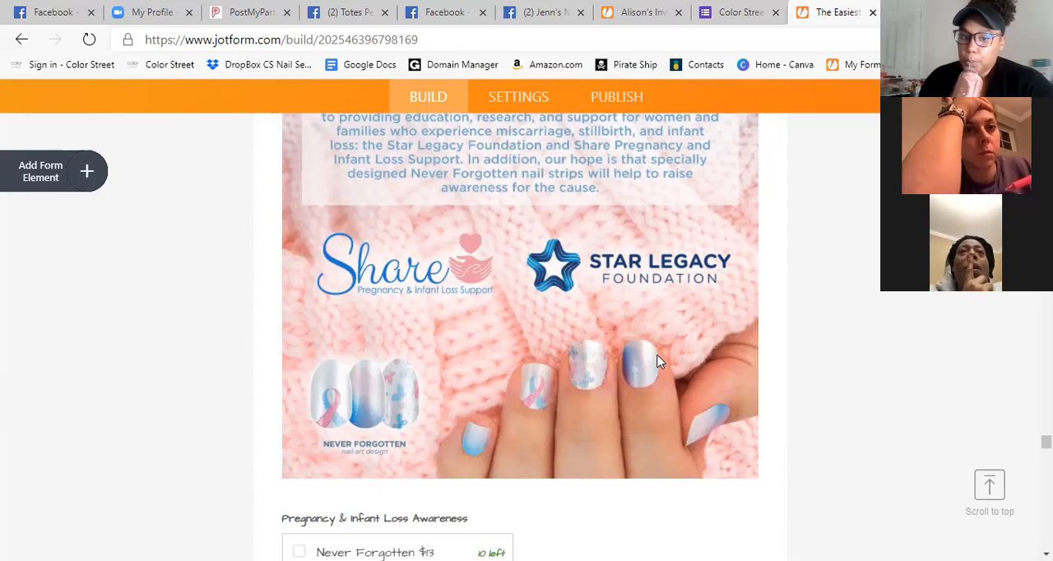
Delete the "MS Foundation Set $12" paragraph below the Multiple Sclerosis awareness image.
scroll(656, 362, up, 5)
scroll(578, 335, up, 2)
scroll(578, 335, down, 2)
click(543, 227)
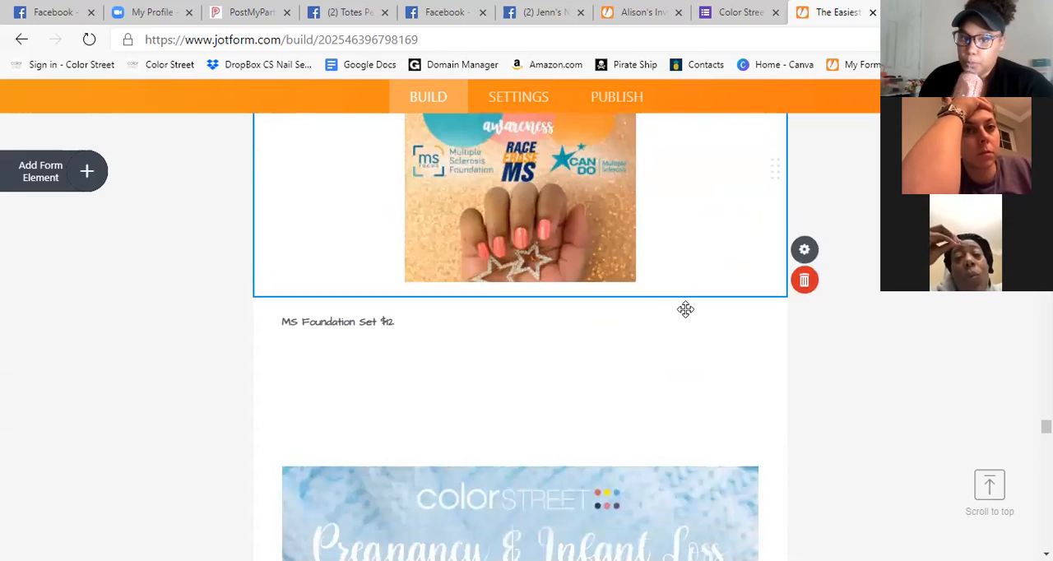
scroll(700, 319, up, 1)
scroll(707, 265, down, 1)
click(373, 325)
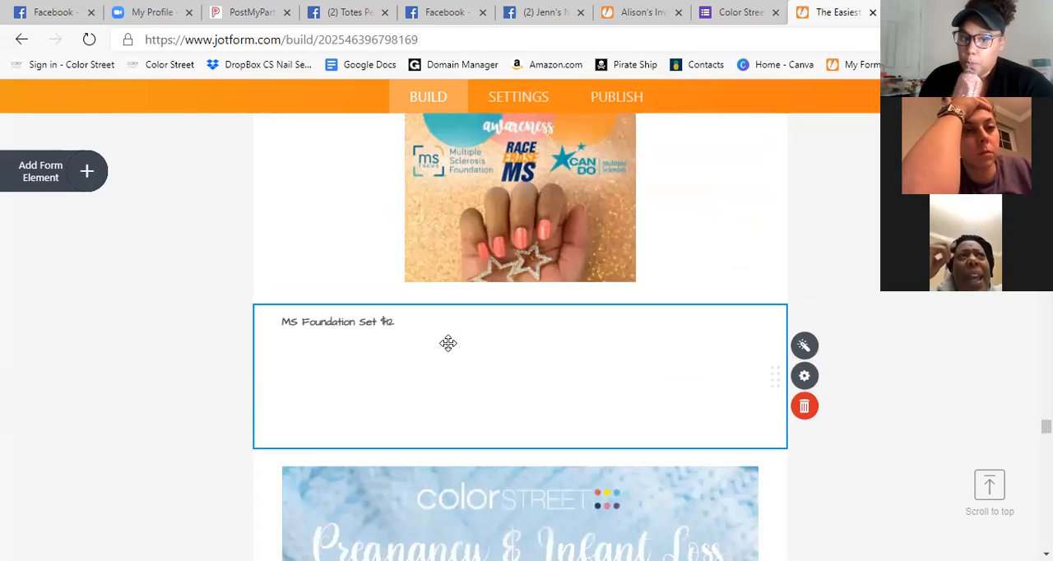
click(806, 408)
Add another Gift Registry widget to the form and label it "MS Awareness".
click(90, 171)
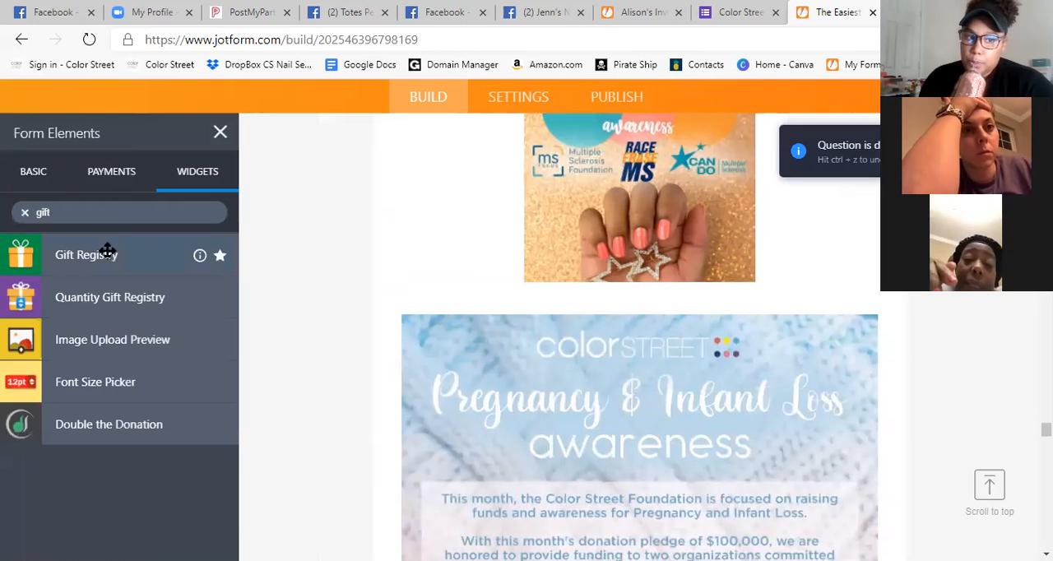
click(106, 261)
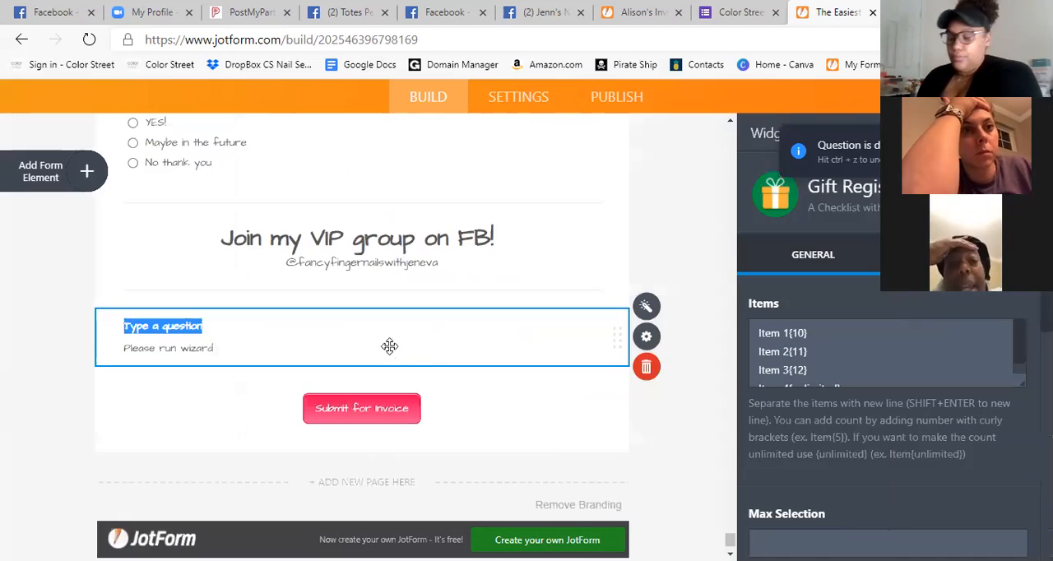
text(Gift)
scroll(389, 345, up, 1)
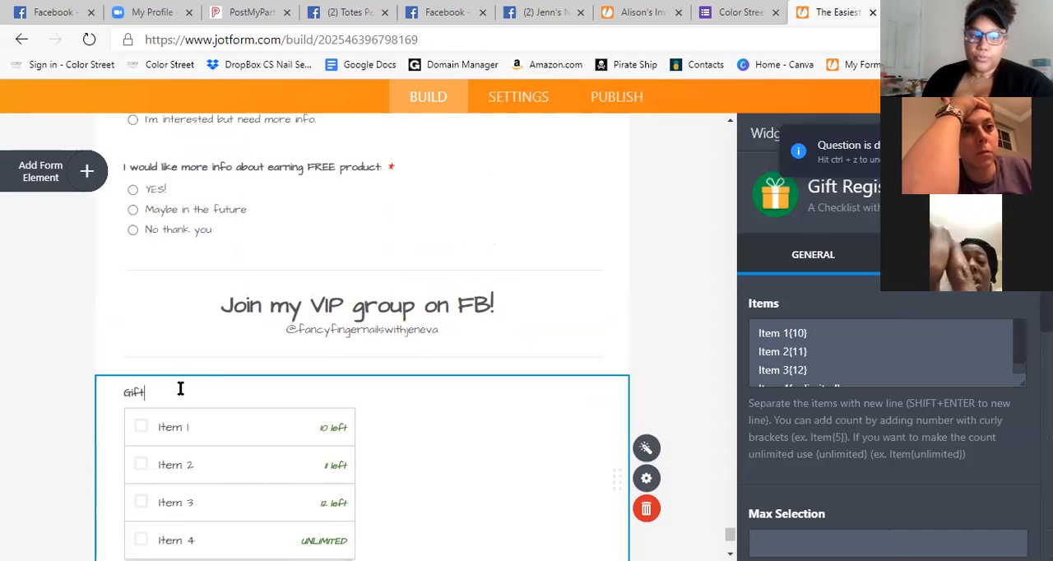
key(BackSpace)
key(BackSpace)
key(BackSpace)
key(BackSpace)
text(MS Awareness)
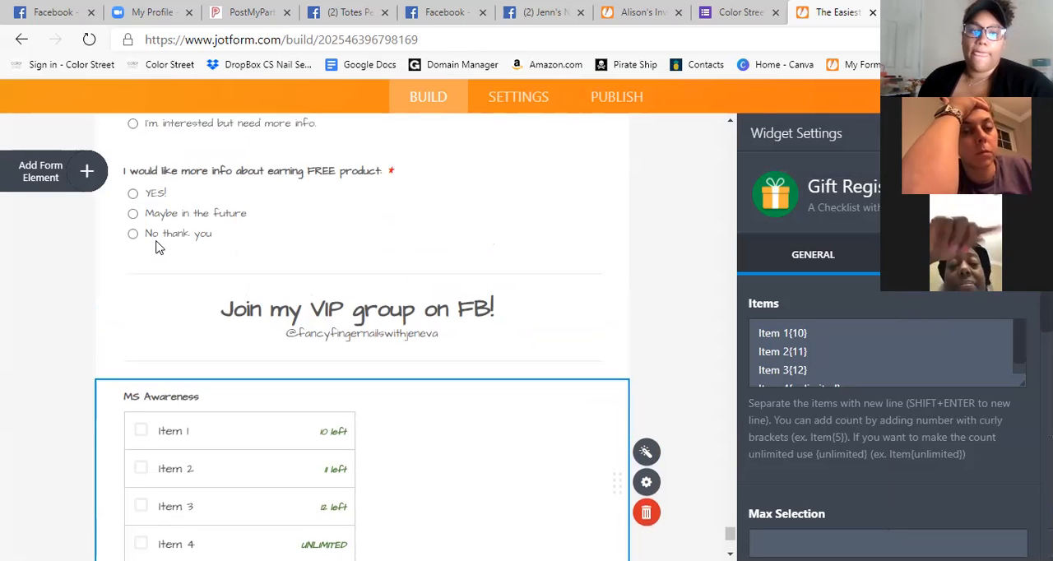
Review the basic form elements, the gift widgets on offer, and the form's contact and Stylist Lab sections.
scroll(161, 251, up, 6)
click(56, 181)
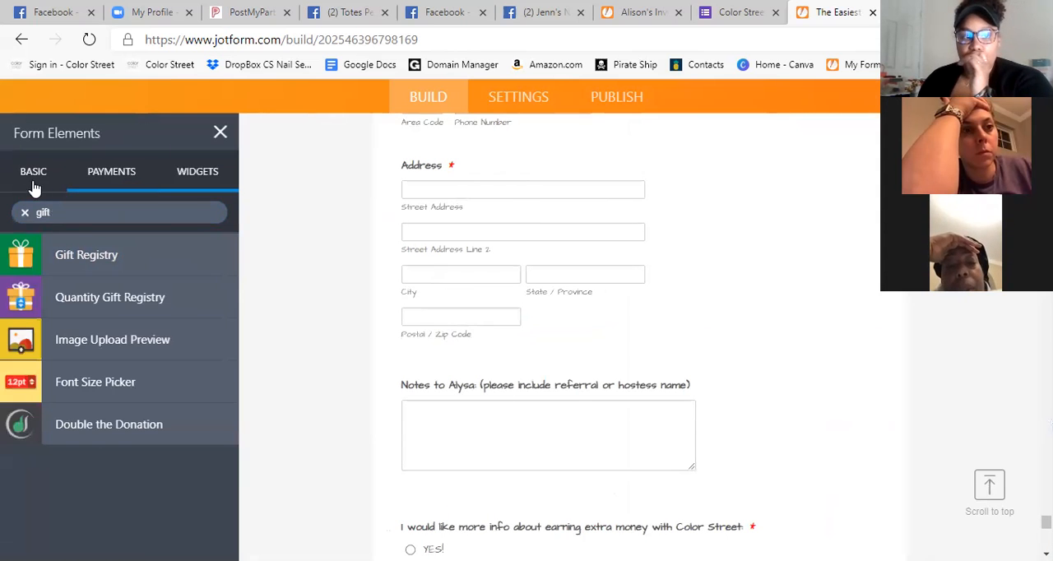
click(32, 186)
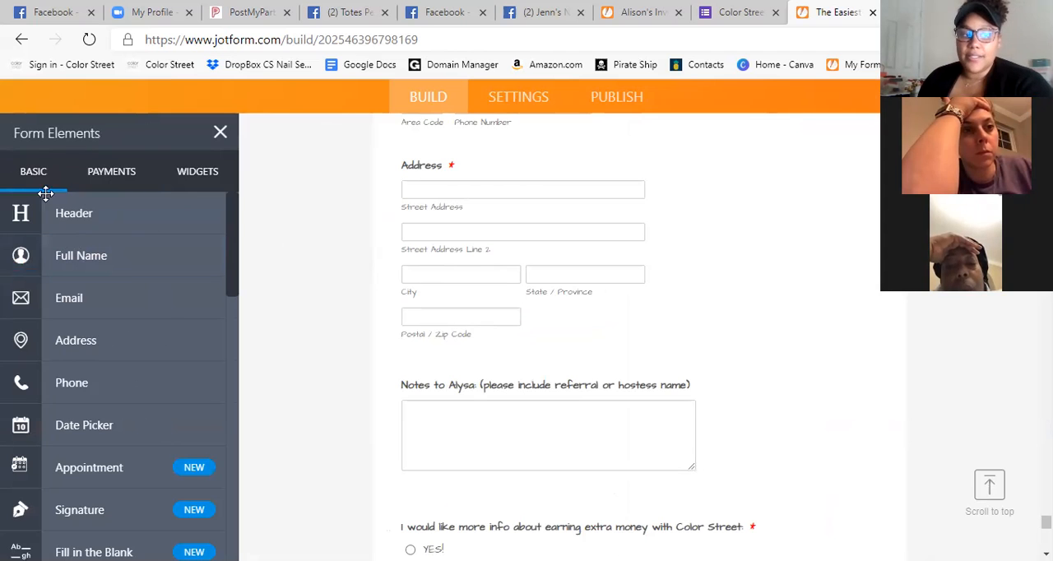
click(219, 135)
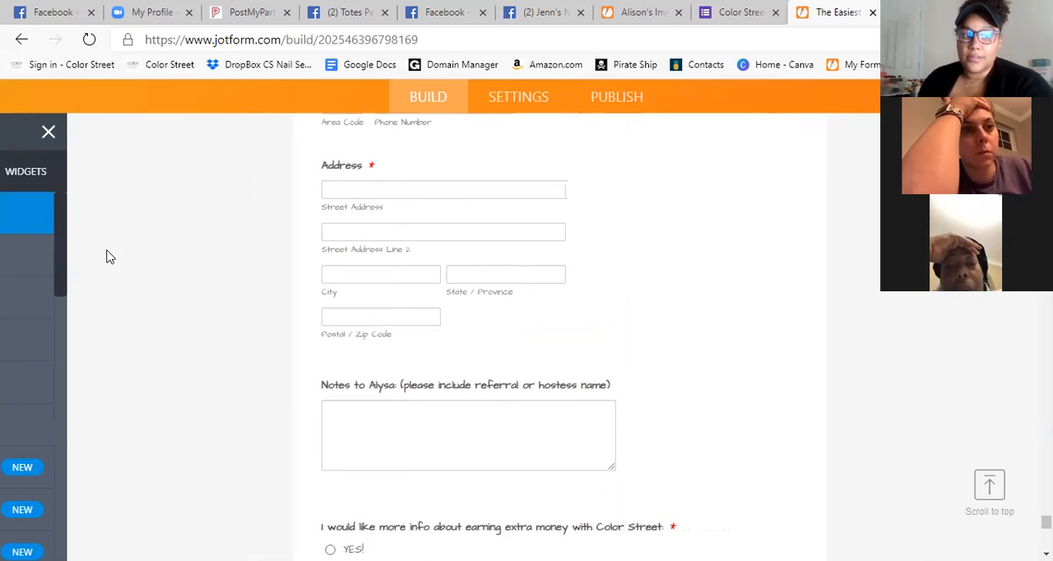
click(59, 176)
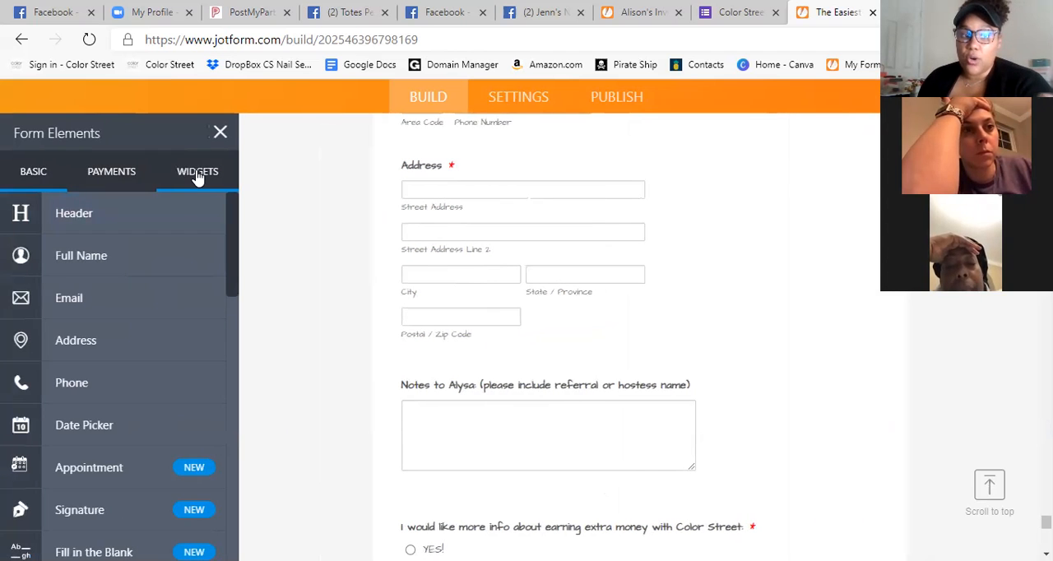
click(197, 176)
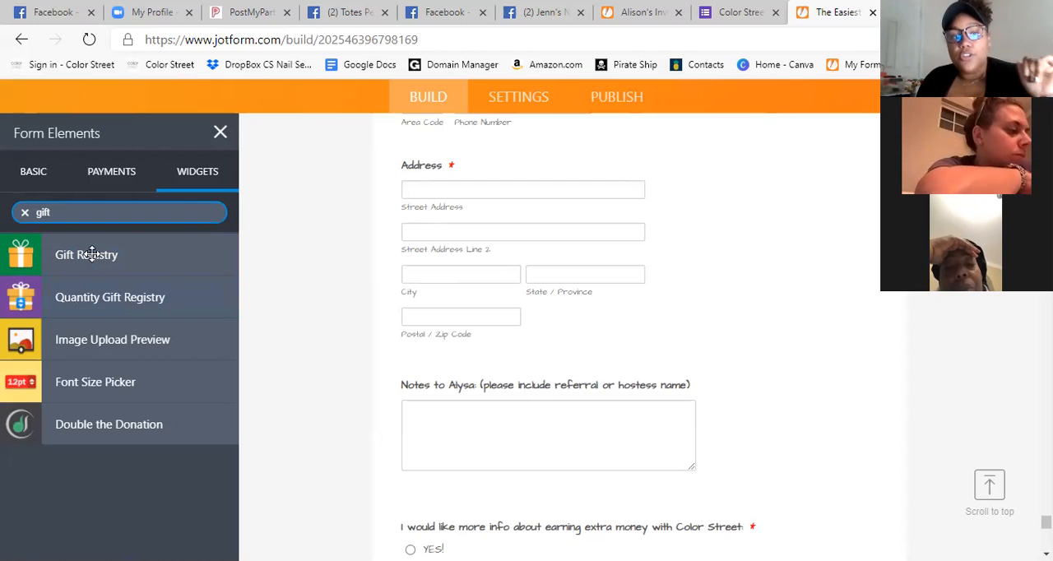
click(222, 134)
scroll(770, 393, down, 6)
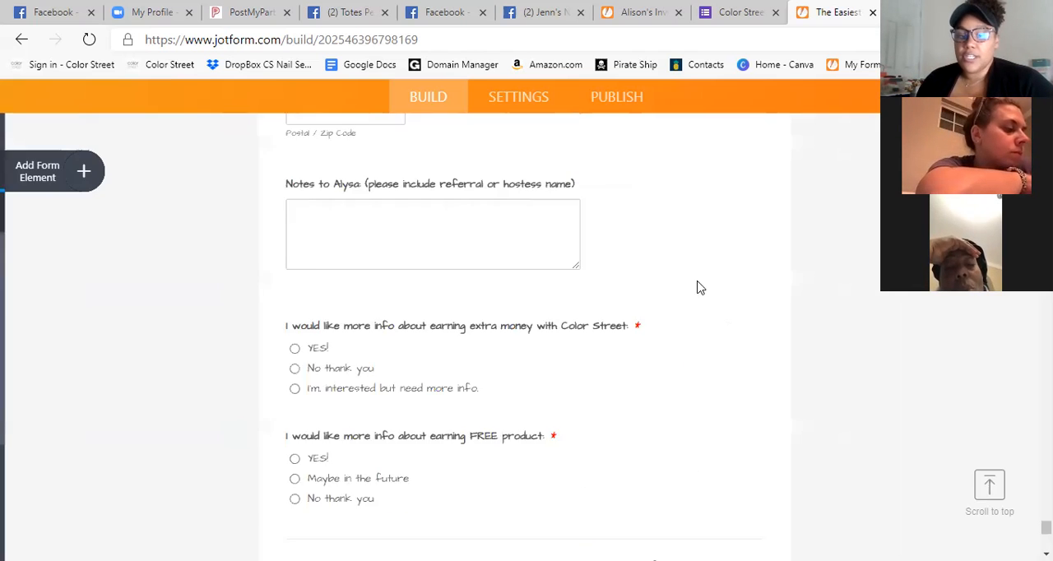
scroll(683, 334, up, 10)
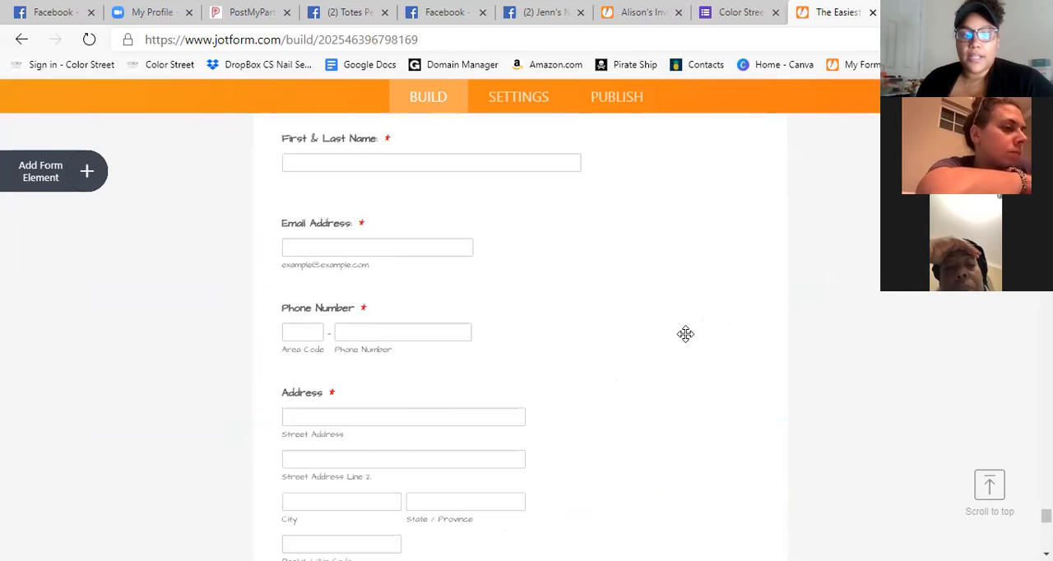
scroll(683, 334, up, 8)
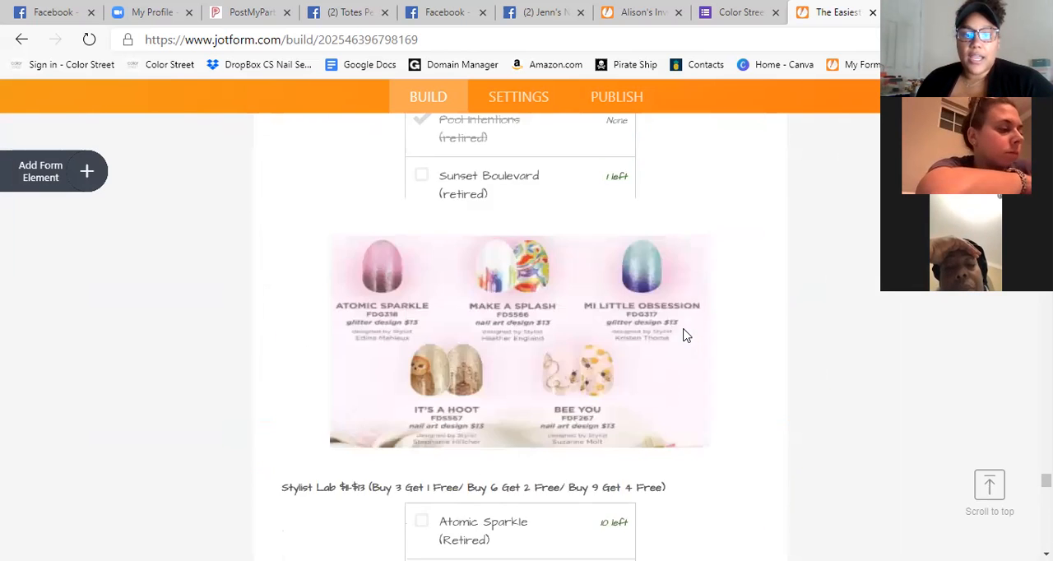
Remove Items 2 to 4 from the MS Awareness widget's item list and clear Item 1's name, leaving only the count {10}.
scroll(682, 329, down, 10)
scroll(681, 321, down, 10)
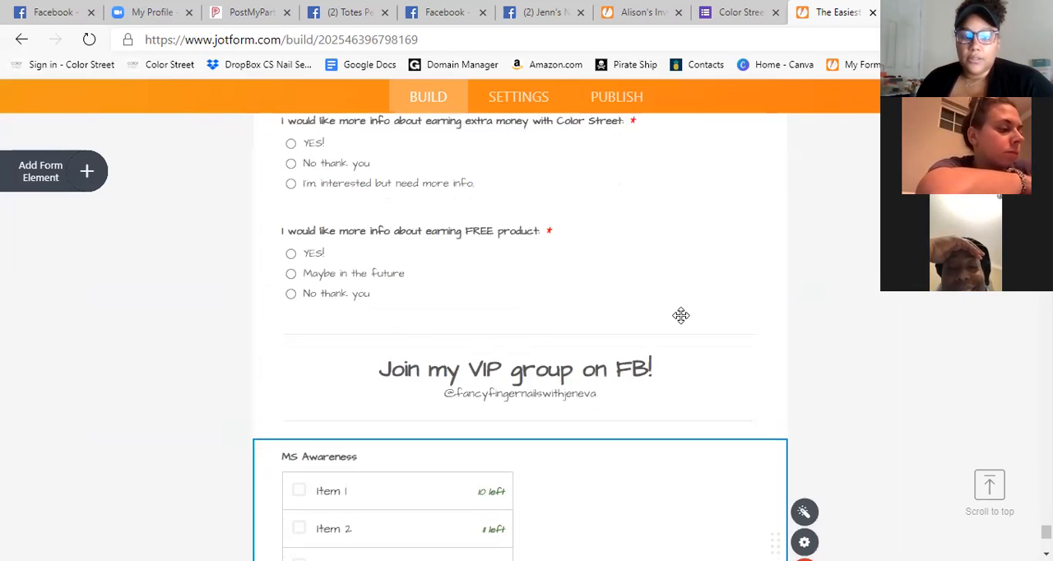
scroll(583, 376, up, 2)
scroll(583, 376, up, 1)
click(355, 326)
click(804, 381)
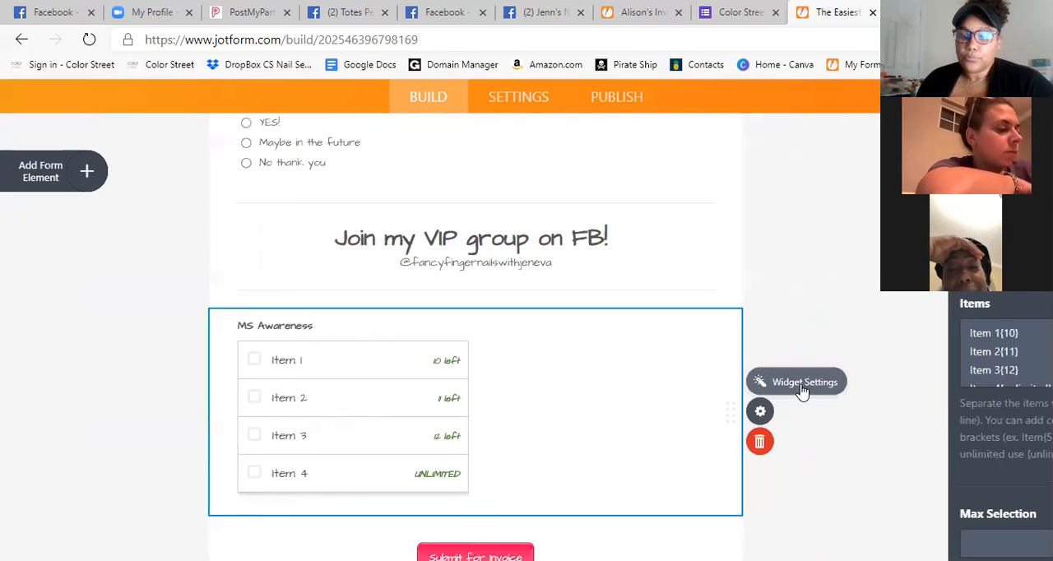
click(617, 409)
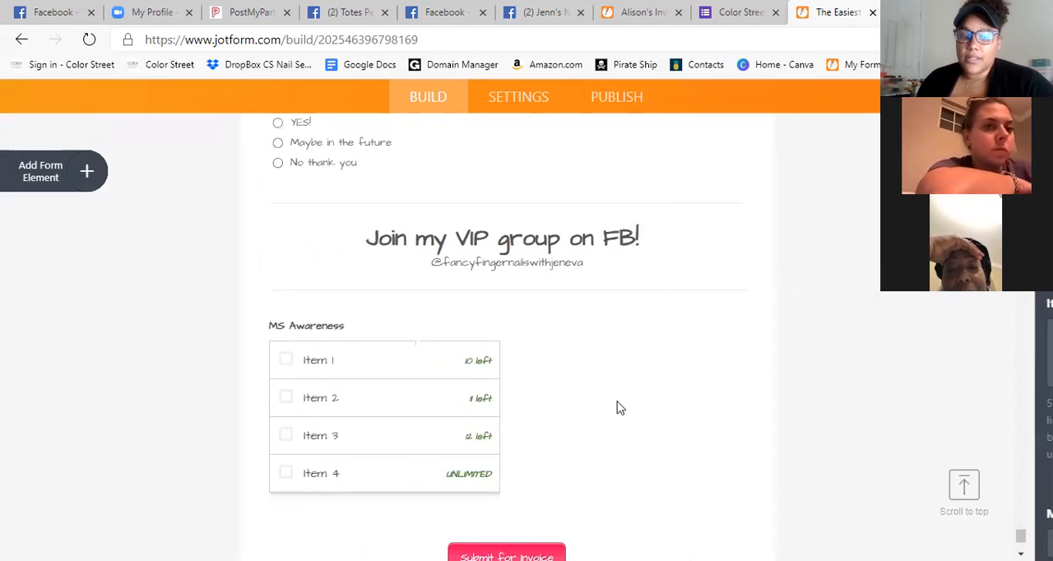
click(636, 413)
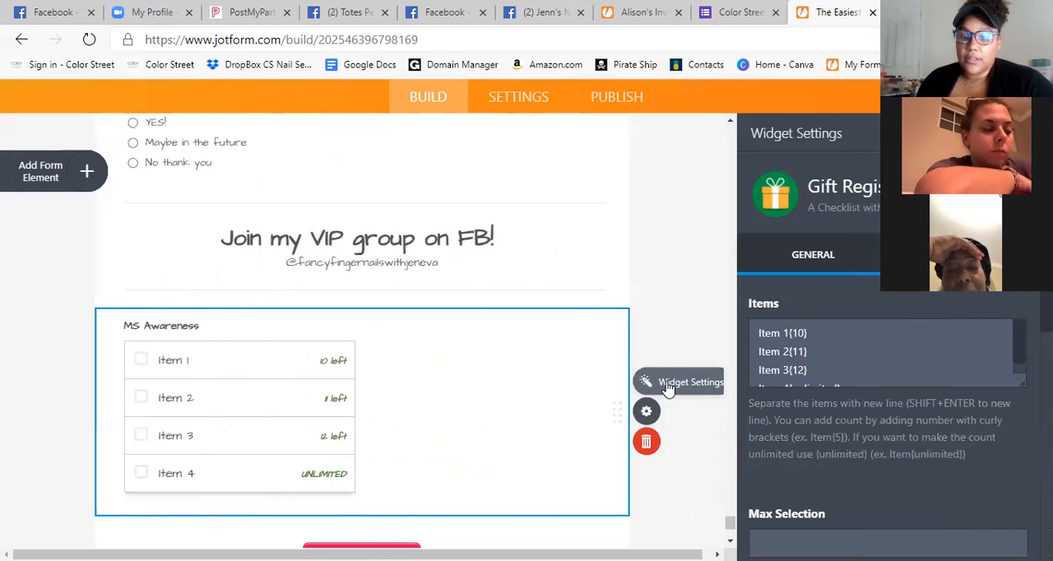
click(843, 378)
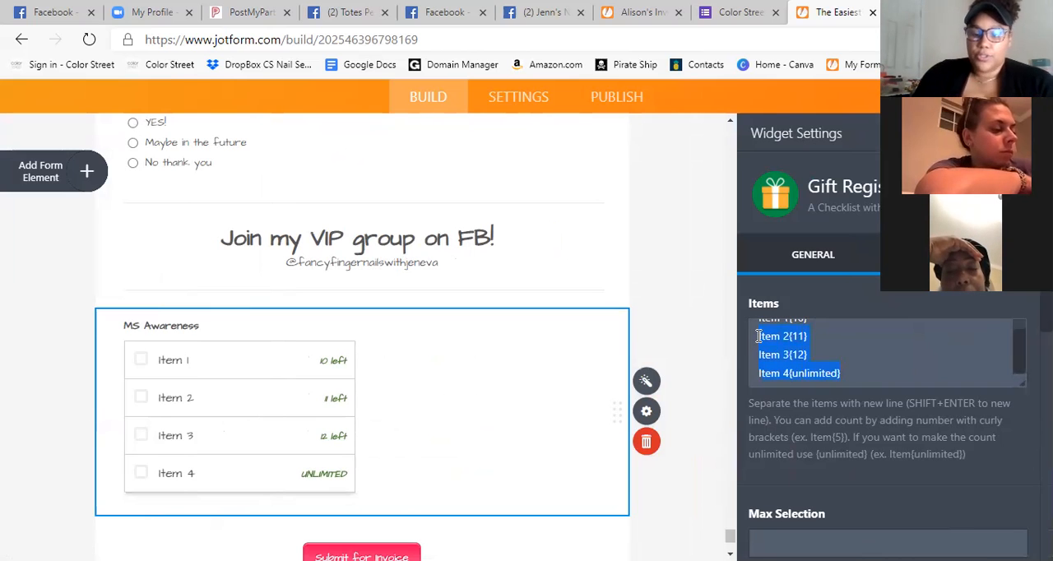
key(BackSpace)
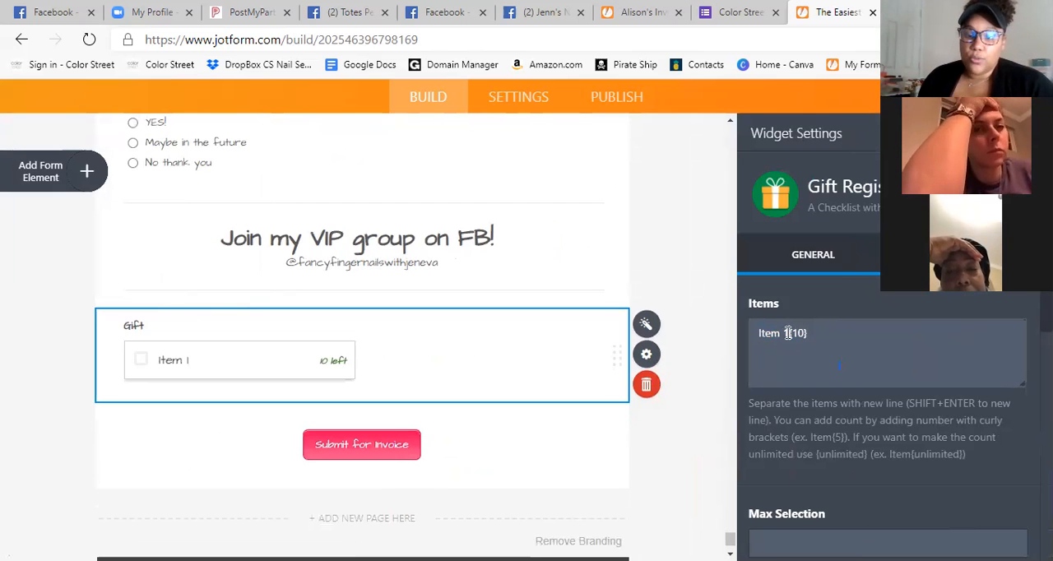
key(BackSpace)
key(BackSpace)
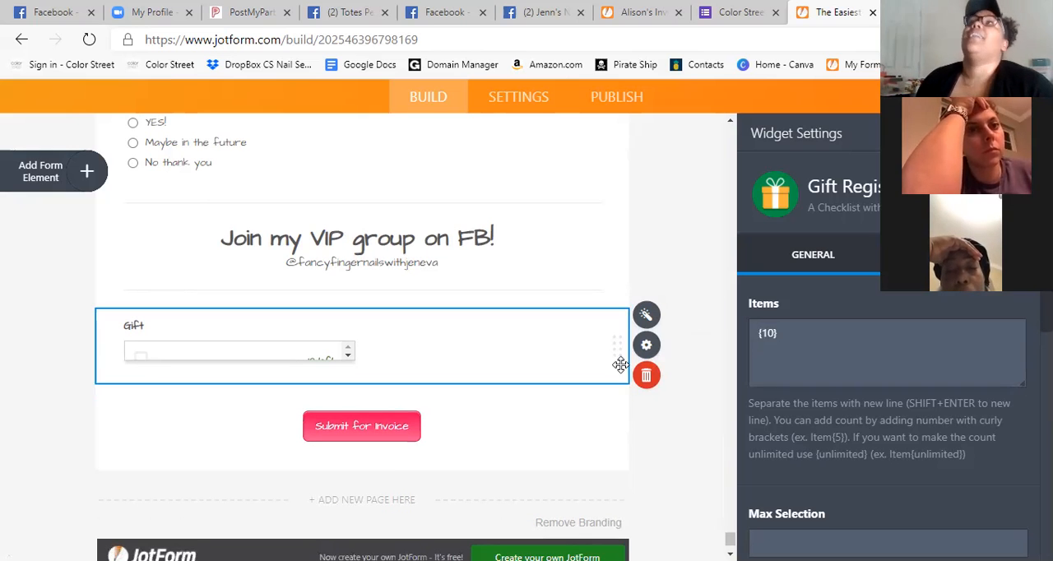
Name the Gift Registry widget's only item "Day By Day $13" and give it a count of {10}.
scroll(621, 370, up, 8)
scroll(625, 376, up, 15)
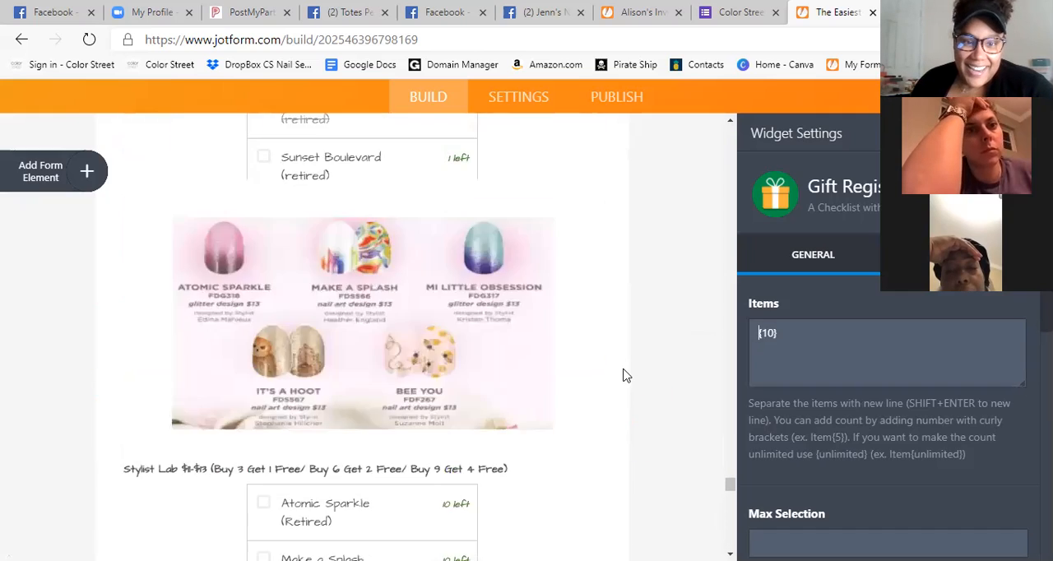
scroll(633, 374, up, 15)
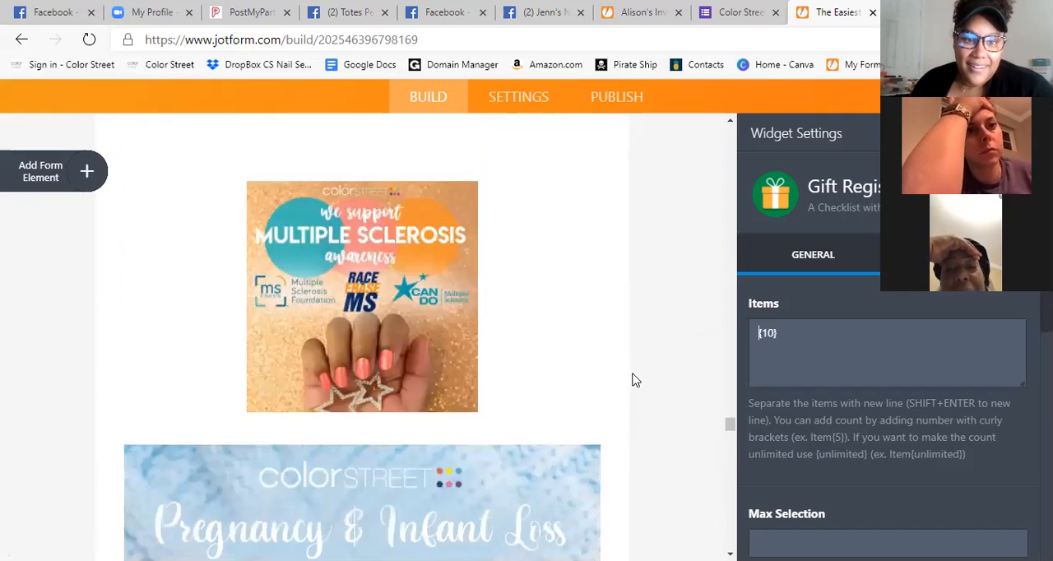
scroll(645, 355, down, 15)
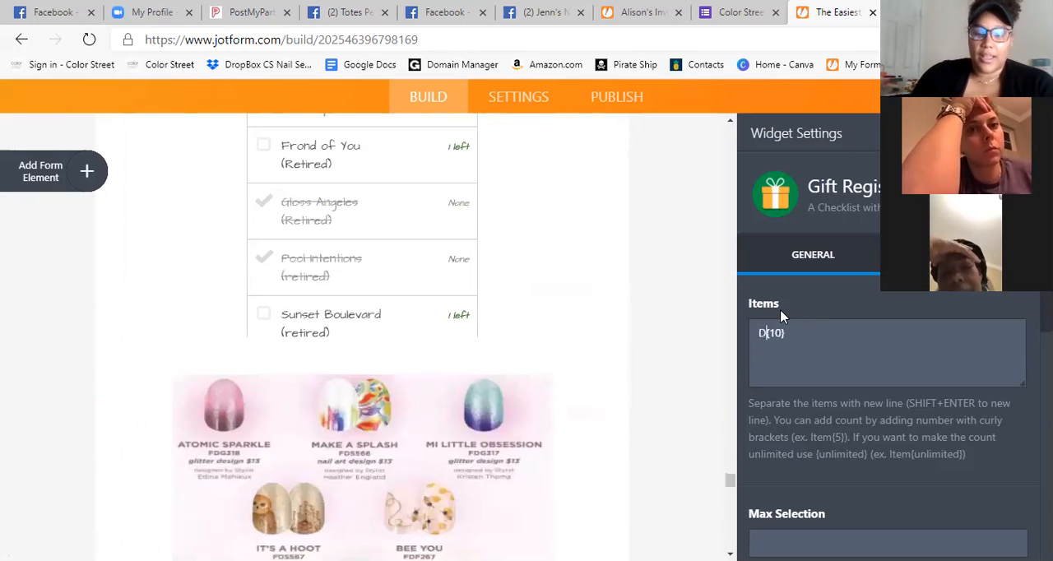
key(BackSpace)
text(Day By )
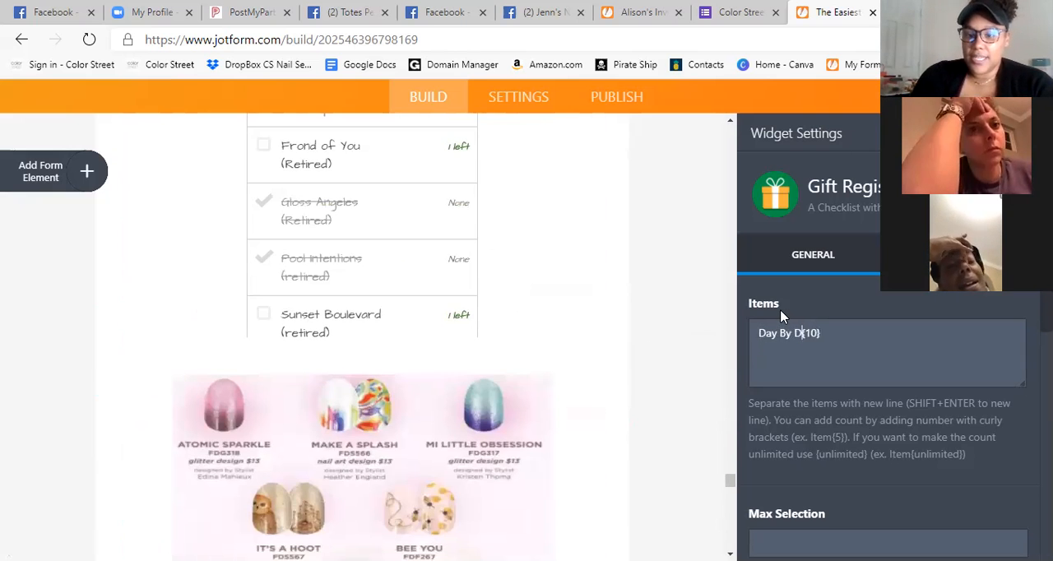
text(ay $)
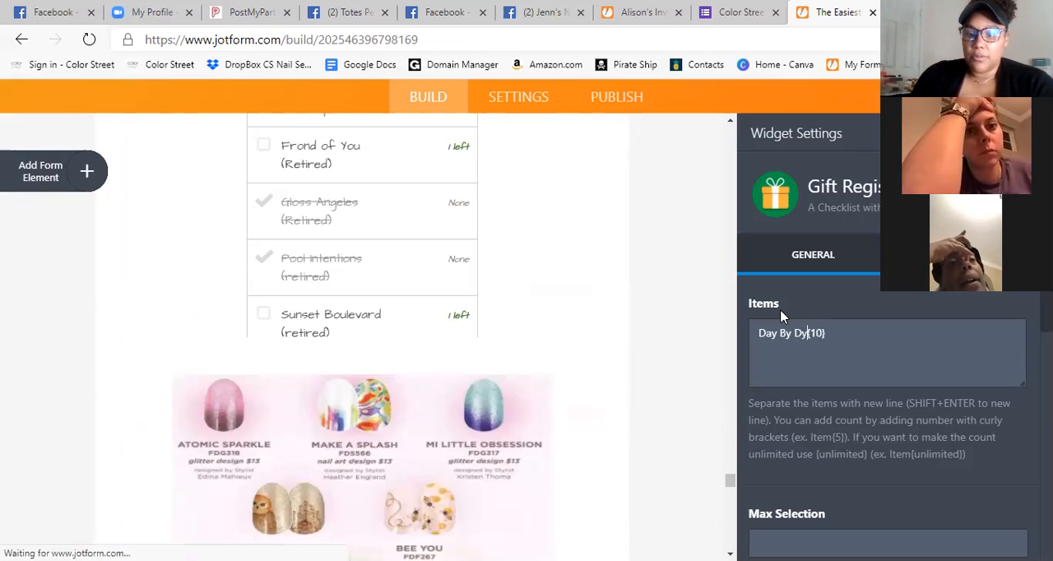
text(13)
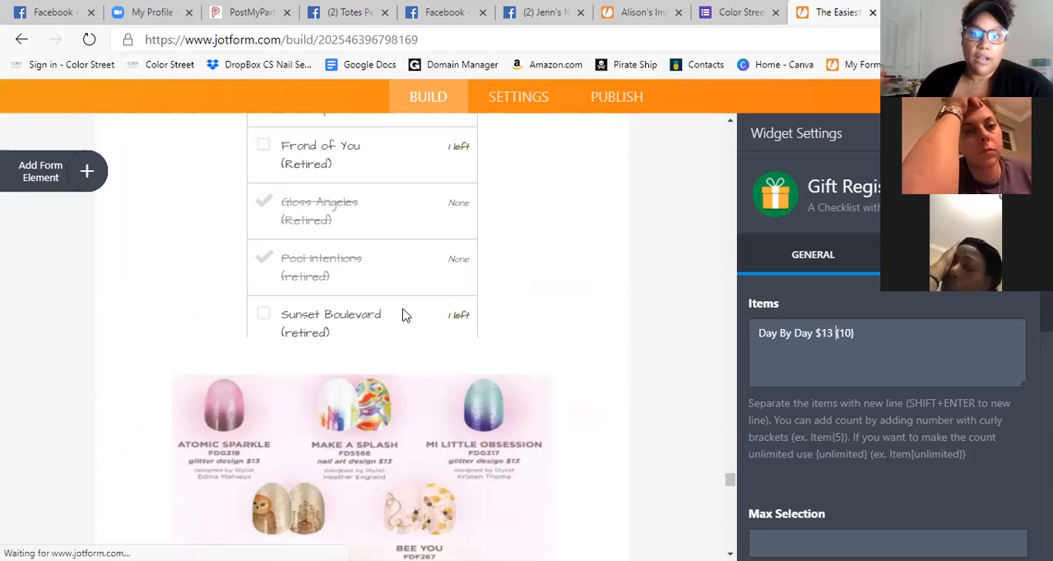
scroll(590, 292, down, 15)
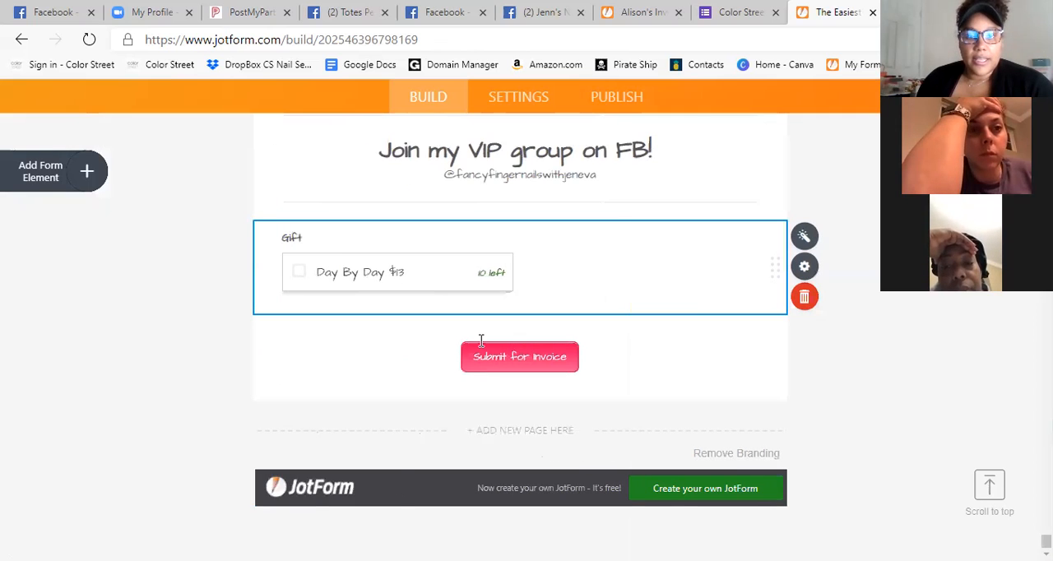
click(584, 275)
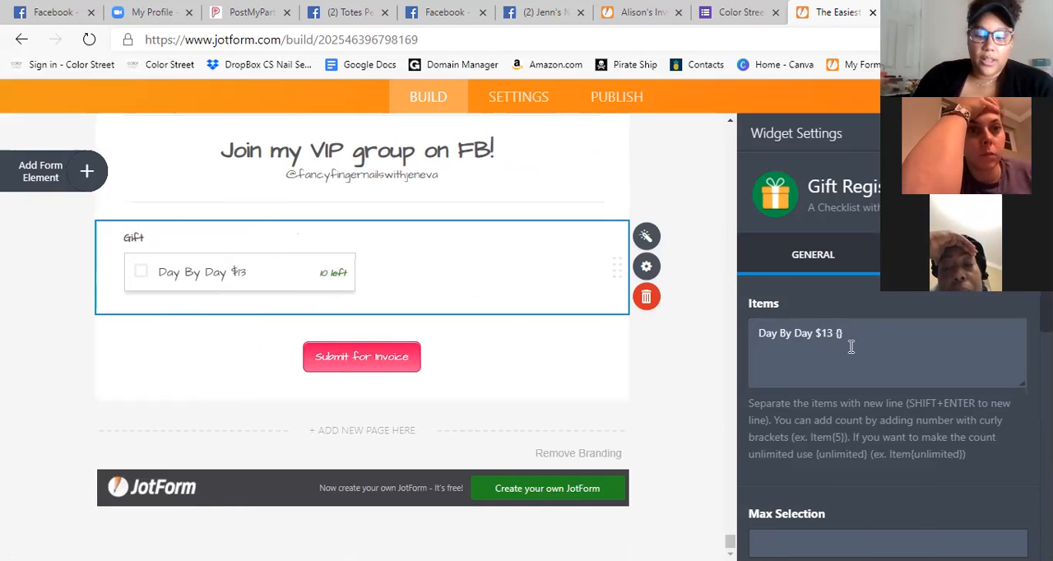
text(10})
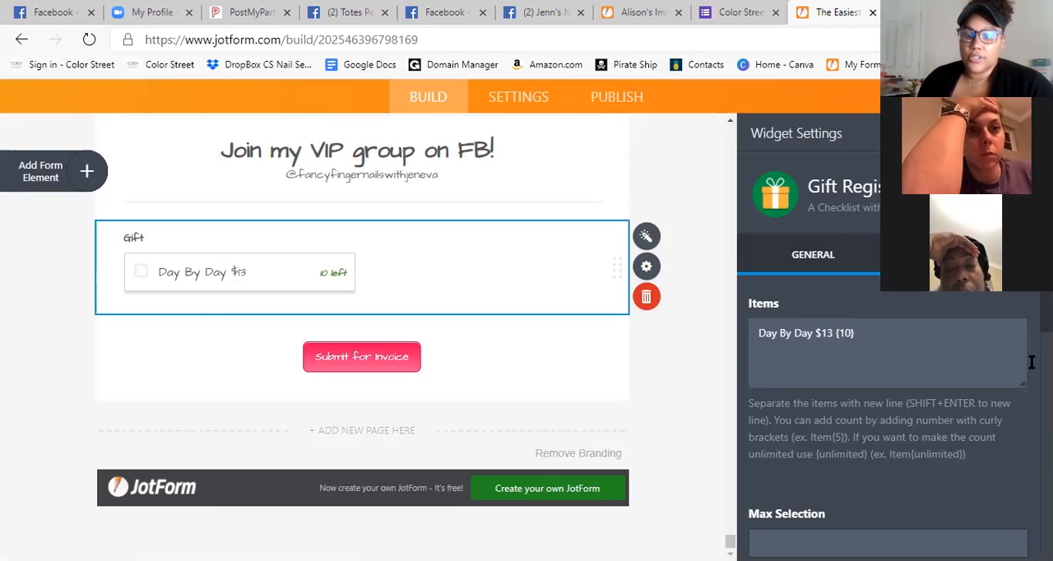
Replace the Gift Registry widget's label with "MS Awareness".
click(328, 412)
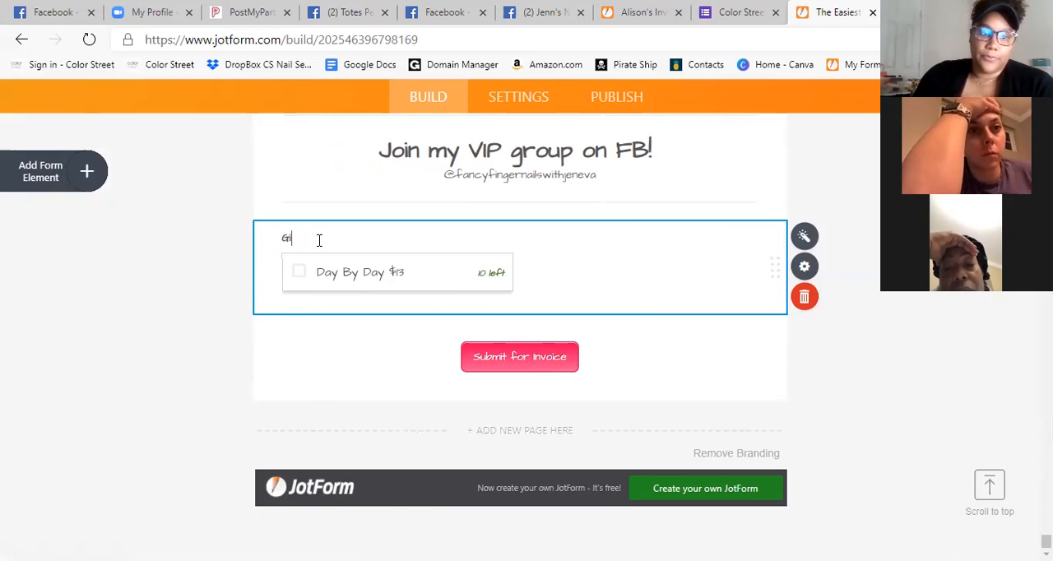
key(BackSpace)
key(BackSpace)
text(MS Awareness)
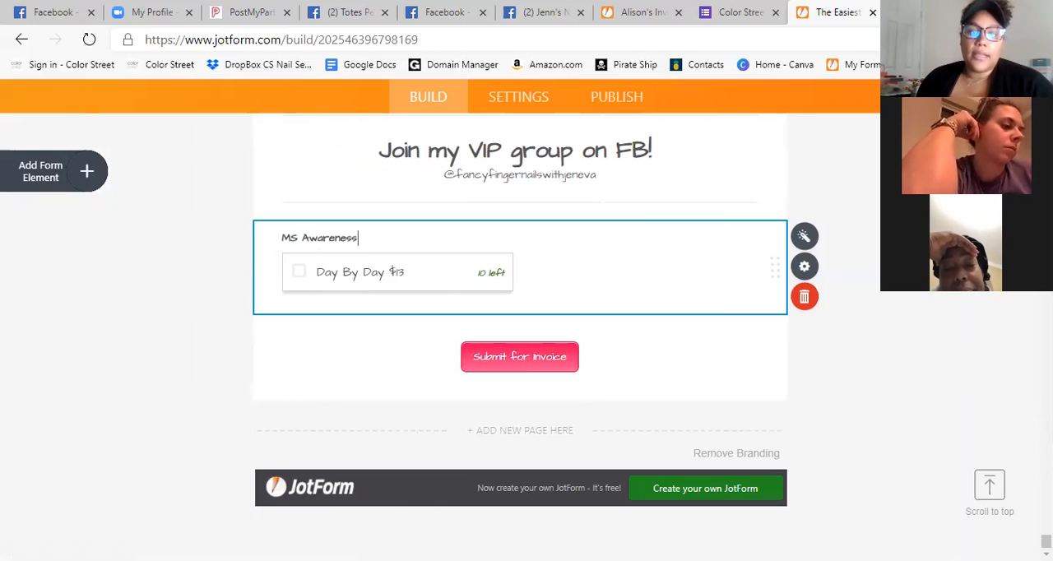
click(838, 380)
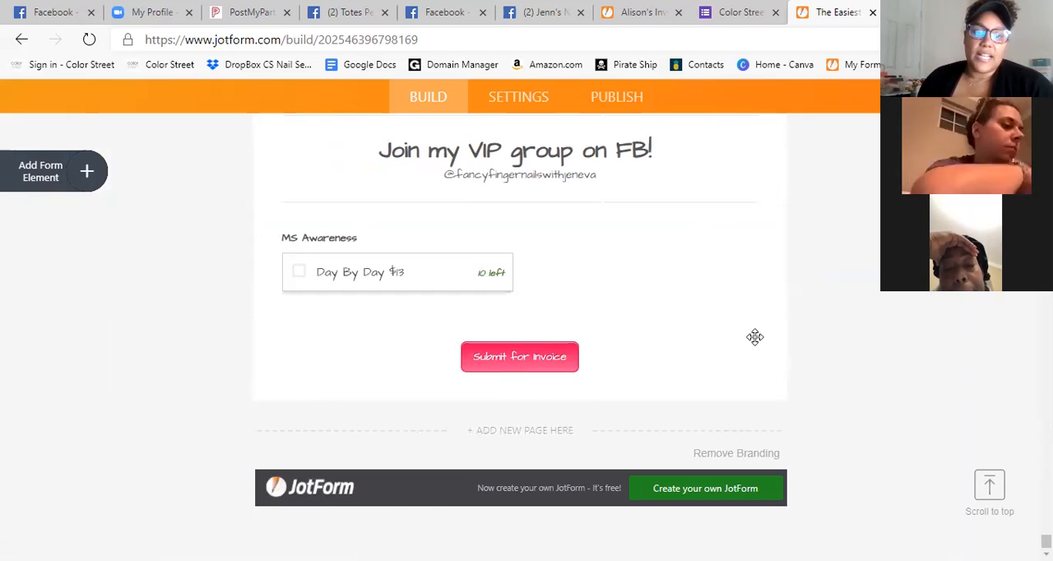
Move the MS Awareness checklist up the form to sit directly below the Multiple Sclerosis awareness image.
drag(779, 270, 552, 200)
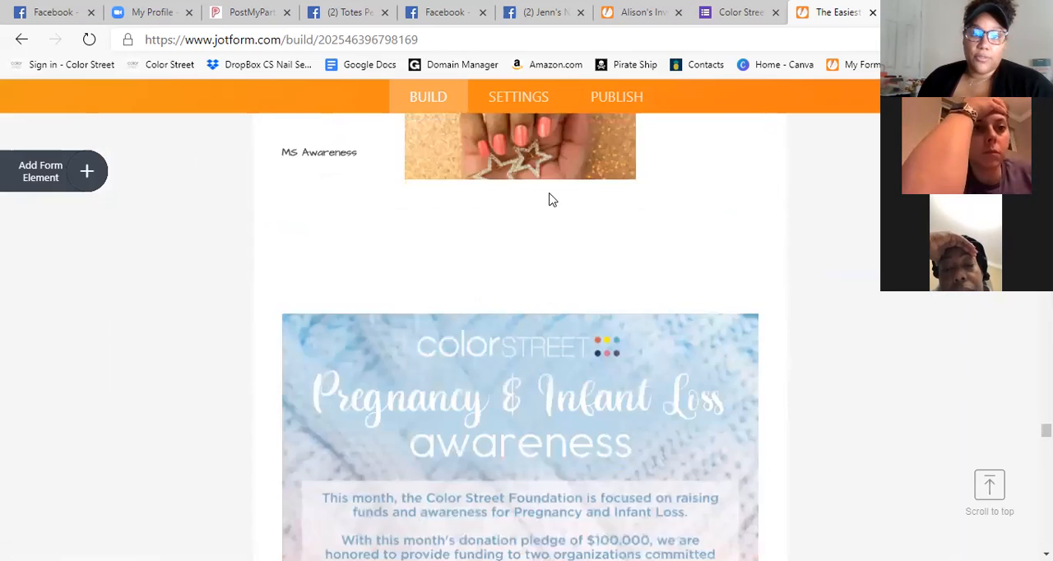
click(619, 387)
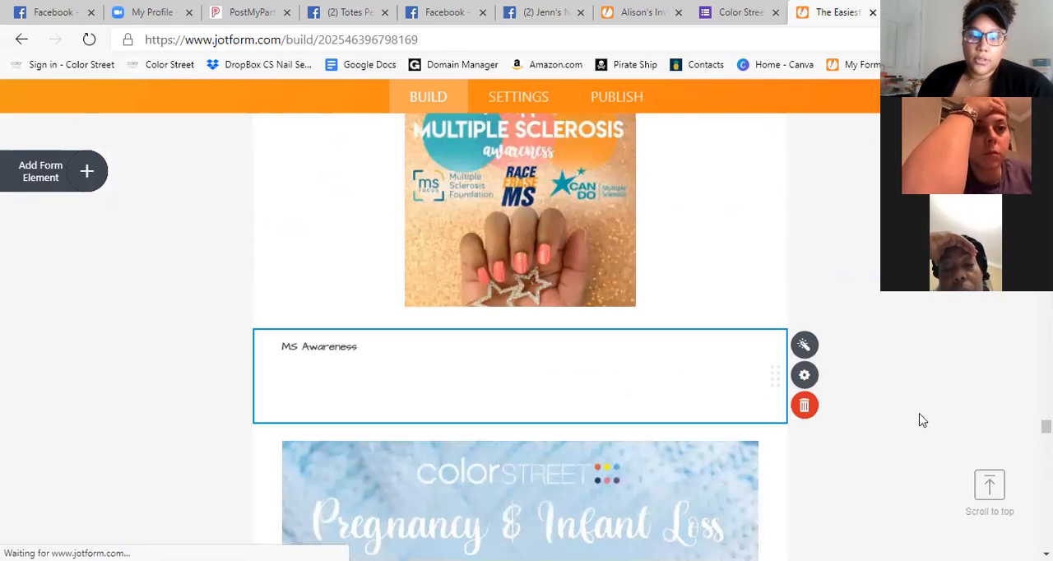
scroll(859, 388, down, 1)
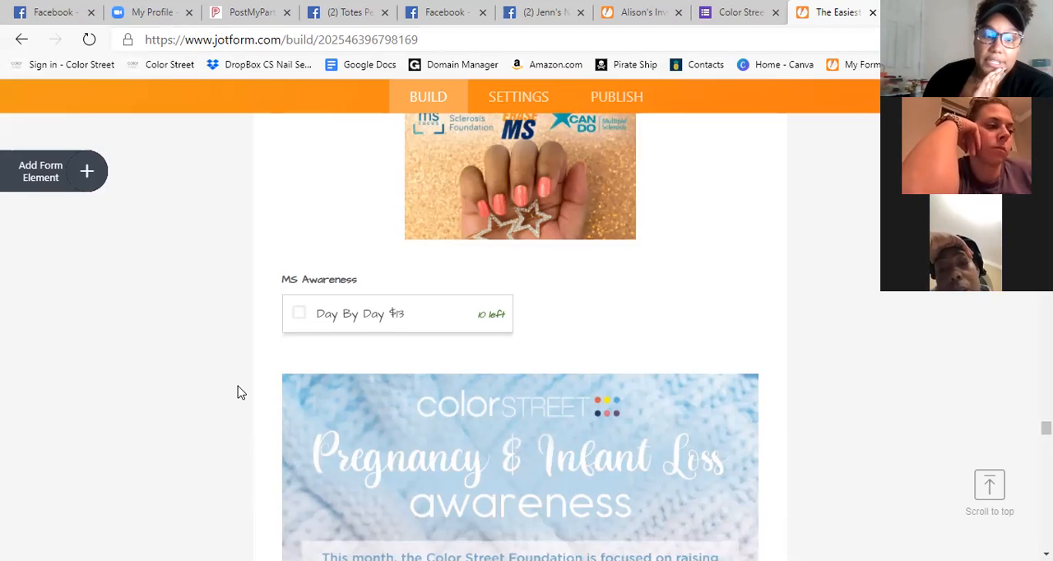
Delete the red patriotic designs image showing Flagtime Gal, Star for the Course and Flag, You're It.
scroll(743, 296, up, 8)
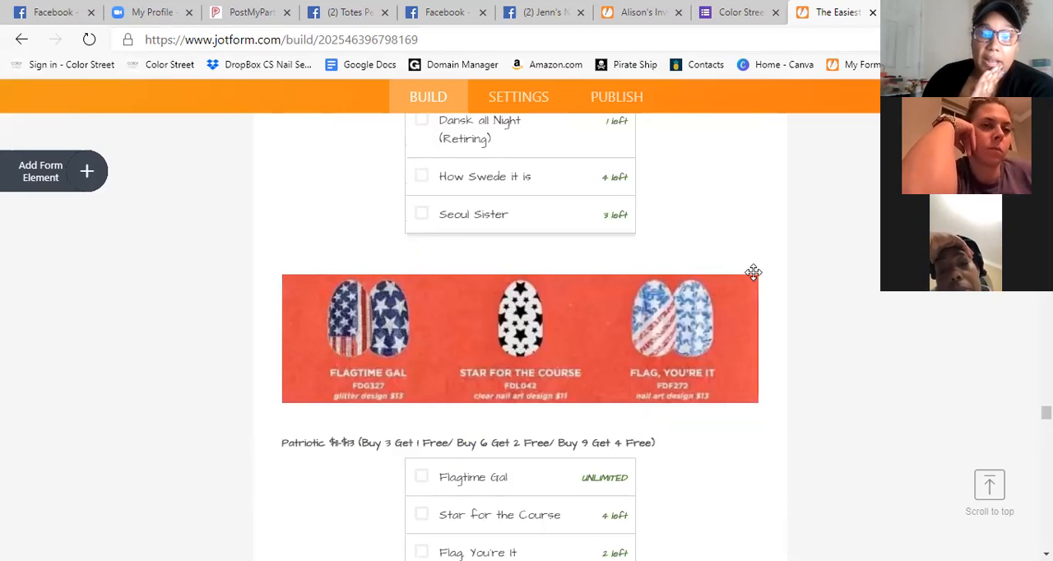
scroll(752, 273, down, 2)
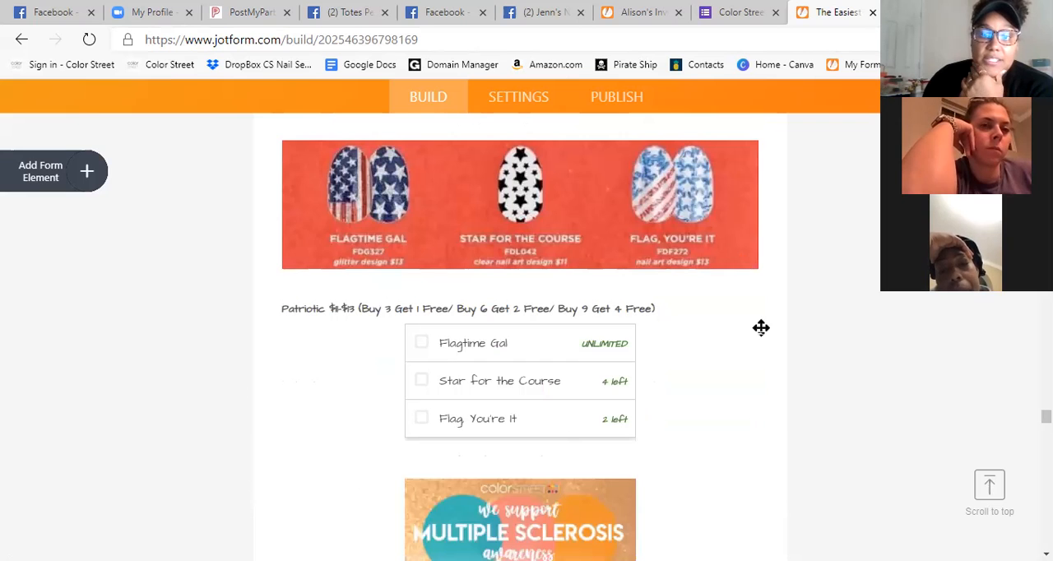
click(709, 187)
scroll(892, 337, up, 2)
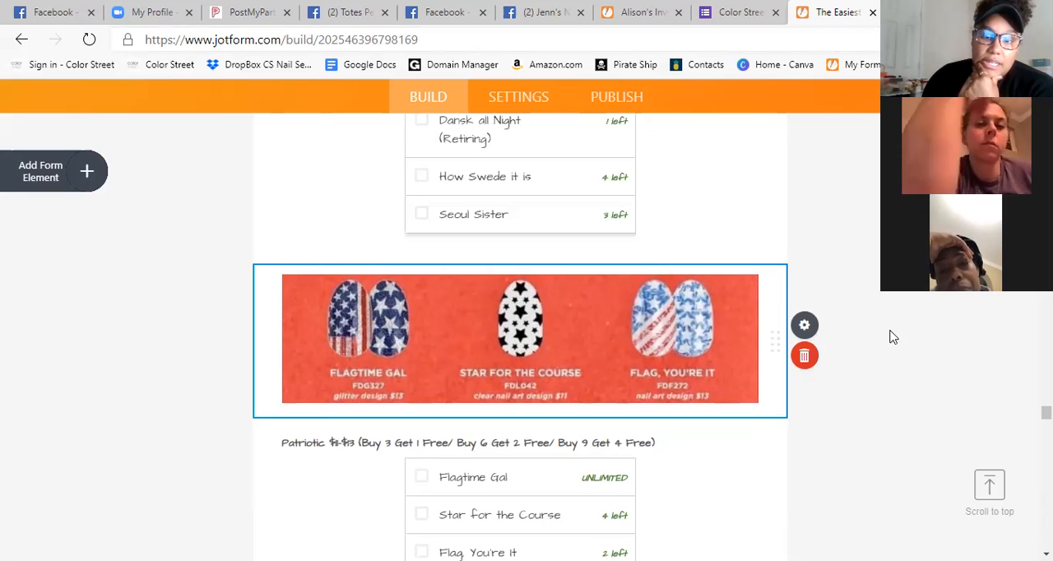
scroll(892, 337, down, 2)
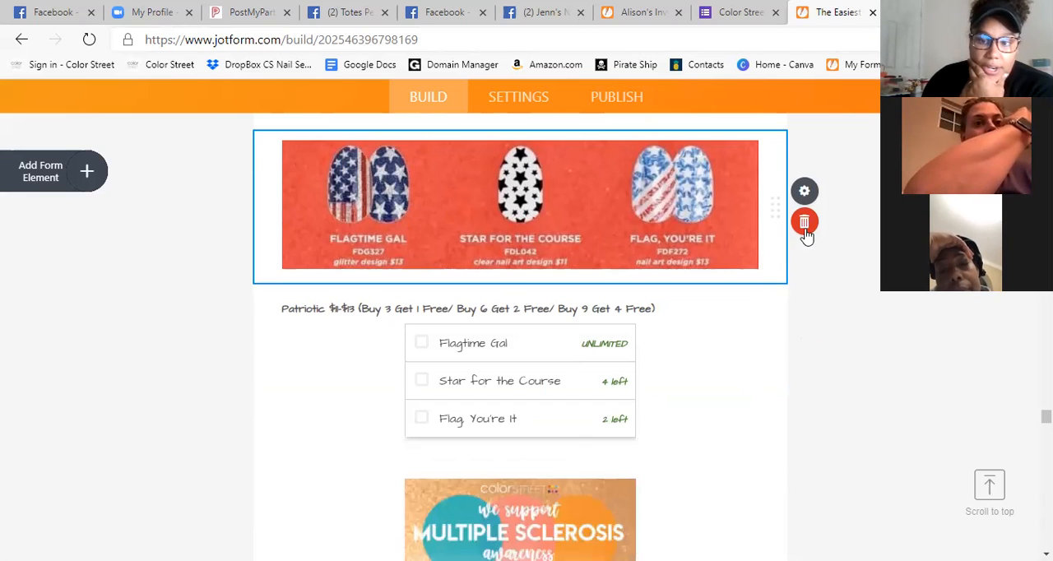
click(804, 226)
Delete the Patriotic checklist above the Multiple Sclerosis awareness image.
scroll(743, 376, up, 2)
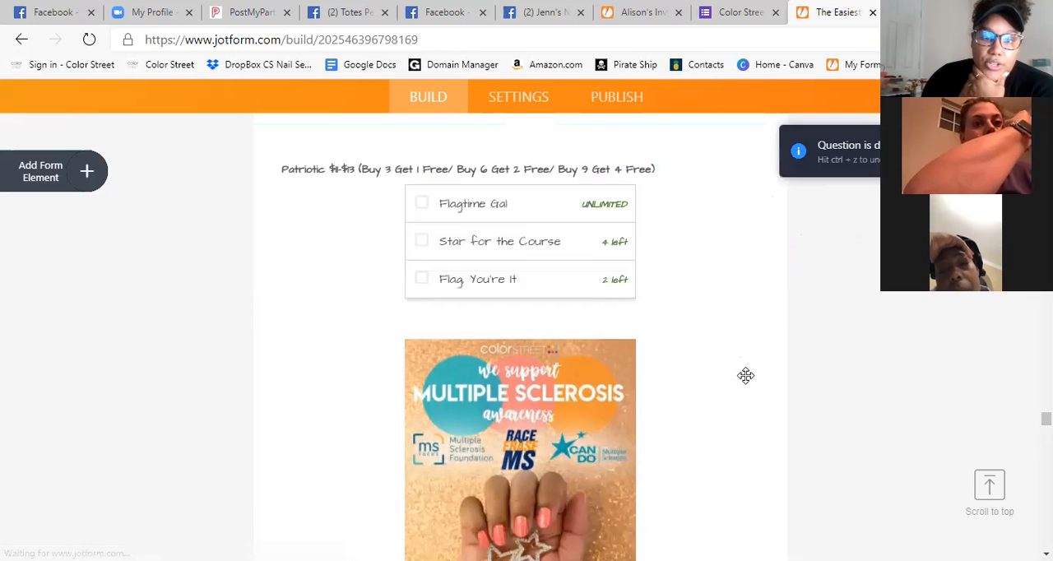
click(536, 281)
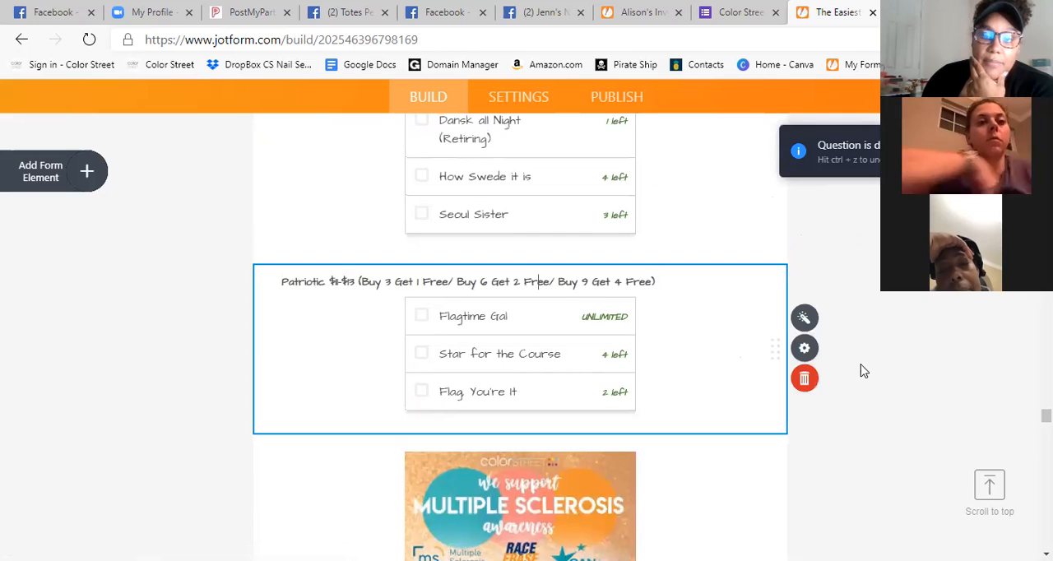
click(806, 380)
Review the form's remaining product sections, from the designs and new fall pre-orders up to the glitters and solid colors.
scroll(796, 302, up, 7)
scroll(786, 309, up, 15)
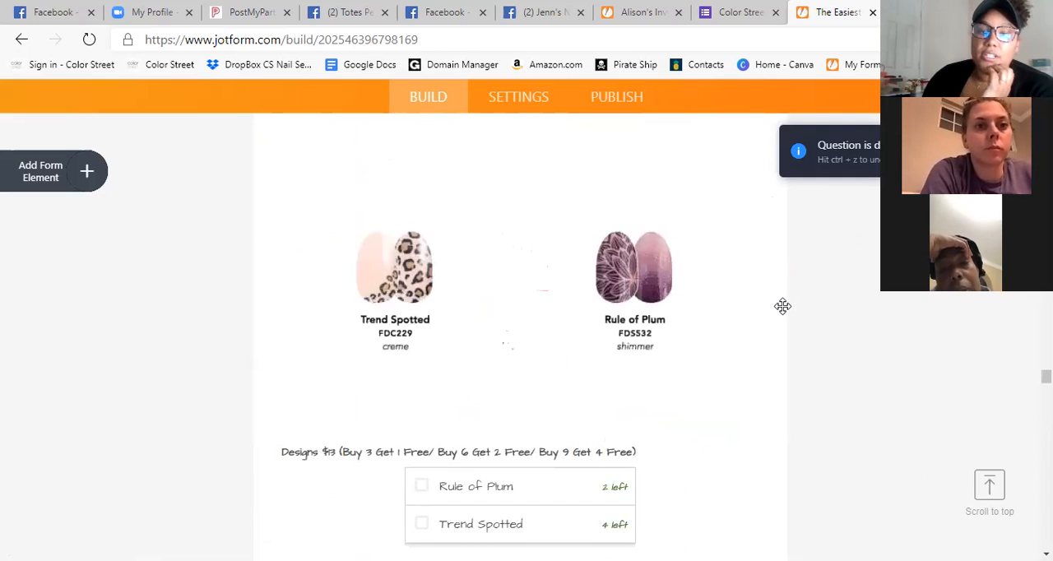
scroll(775, 307, down, 3)
scroll(773, 311, up, 6)
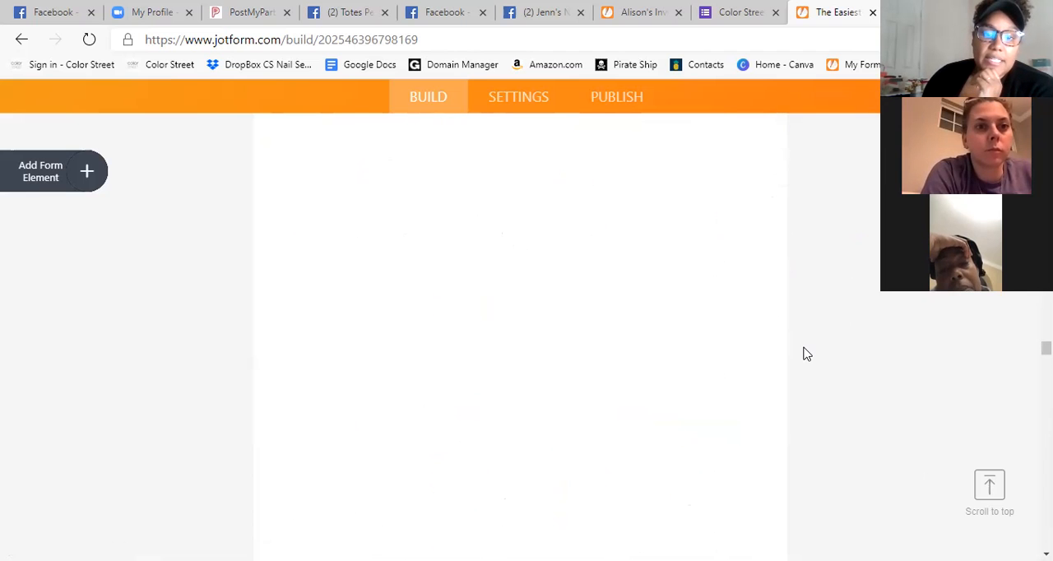
scroll(806, 357, up, 10)
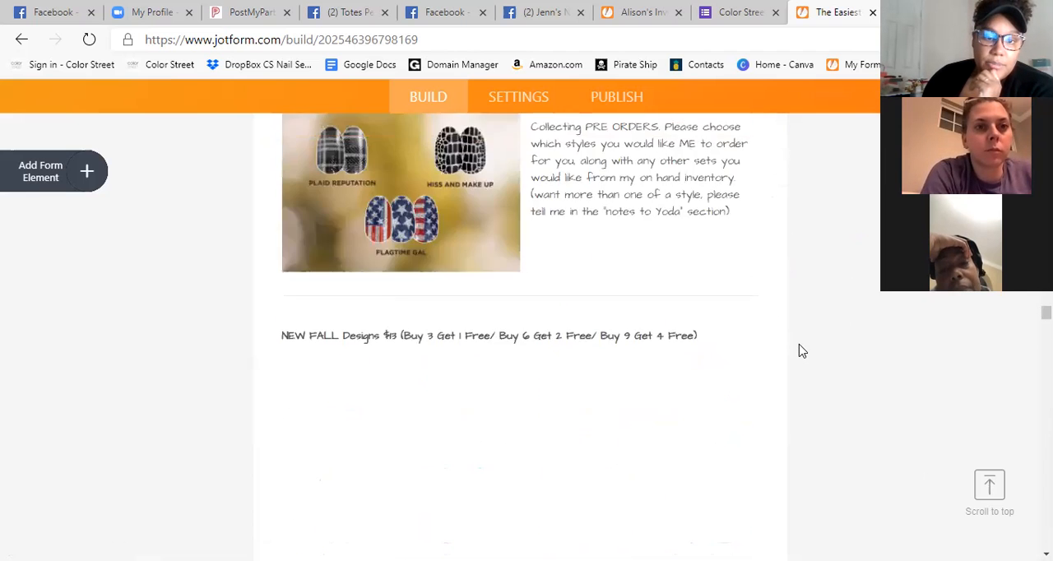
scroll(787, 333, down, 1)
scroll(581, 403, up, 4)
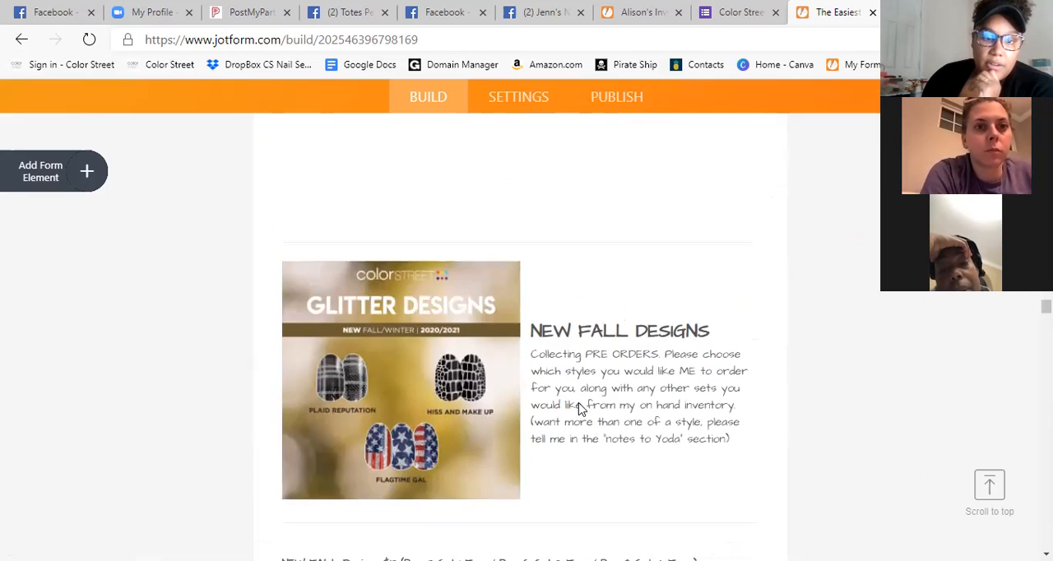
scroll(733, 392, down, 5)
scroll(735, 395, up, 3)
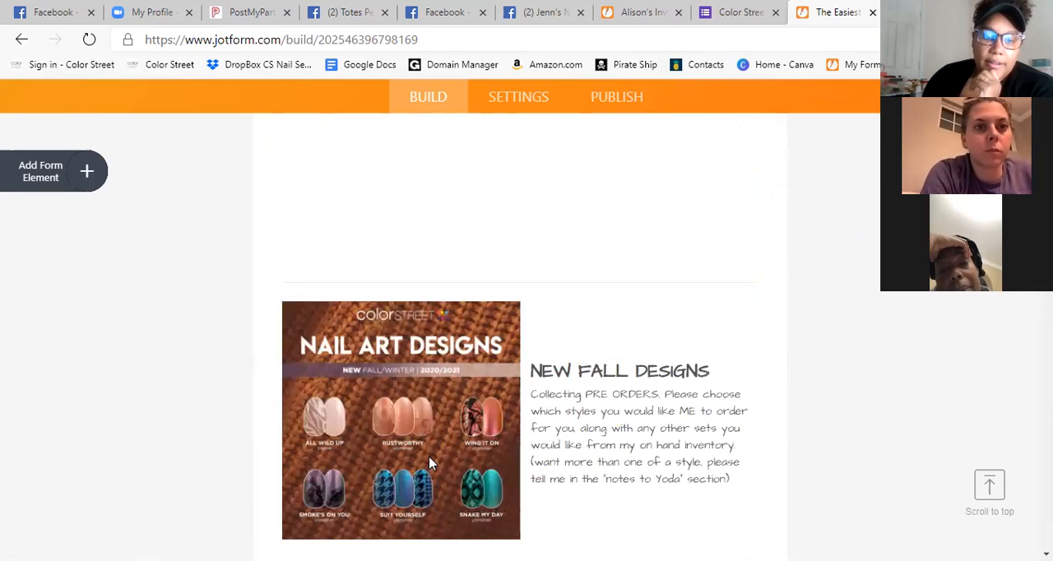
scroll(449, 380, down, 3)
scroll(449, 378, up, 4)
scroll(484, 395, down, 7)
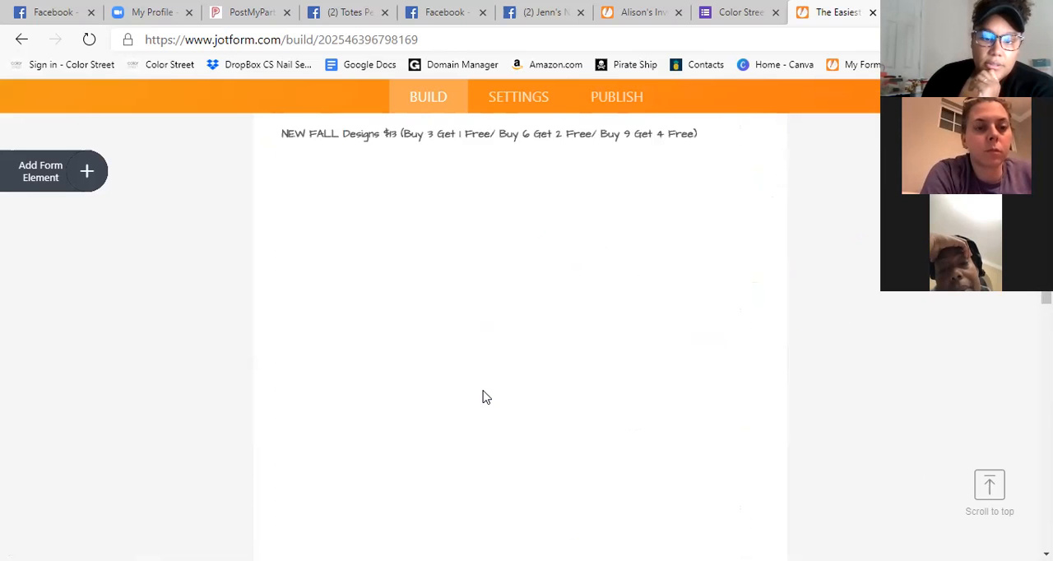
scroll(485, 398, up, 1)
click(566, 199)
scroll(690, 303, up, 1)
scroll(662, 280, down, 5)
scroll(664, 284, up, 8)
scroll(664, 287, up, 15)
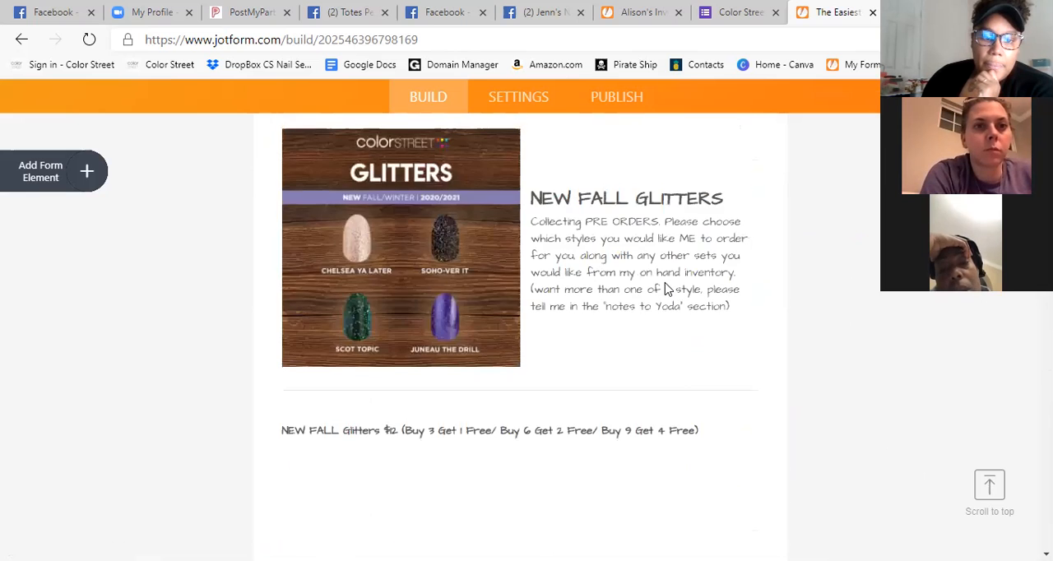
scroll(667, 282, up, 4)
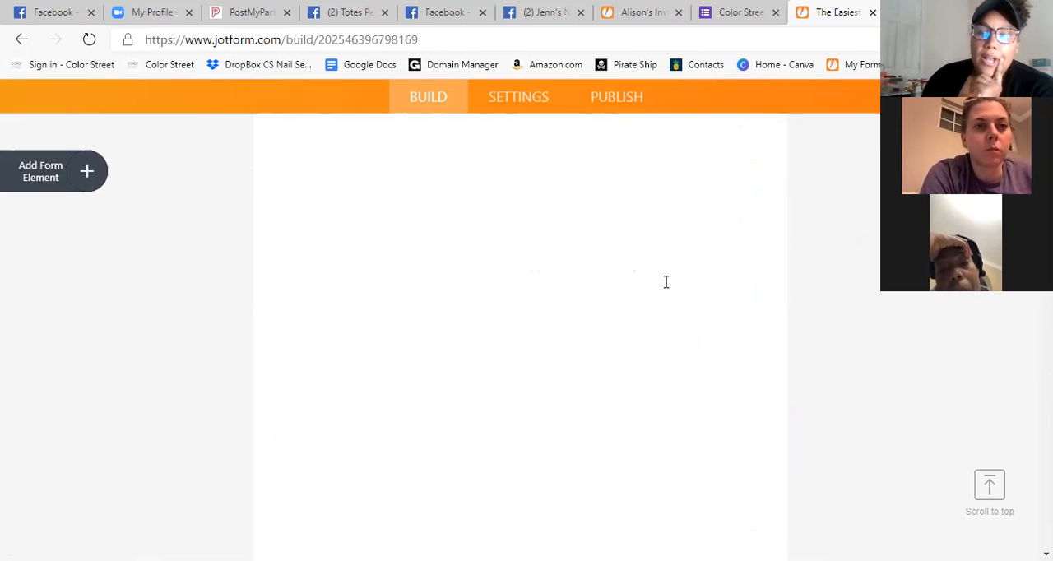
scroll(682, 207, up, 2)
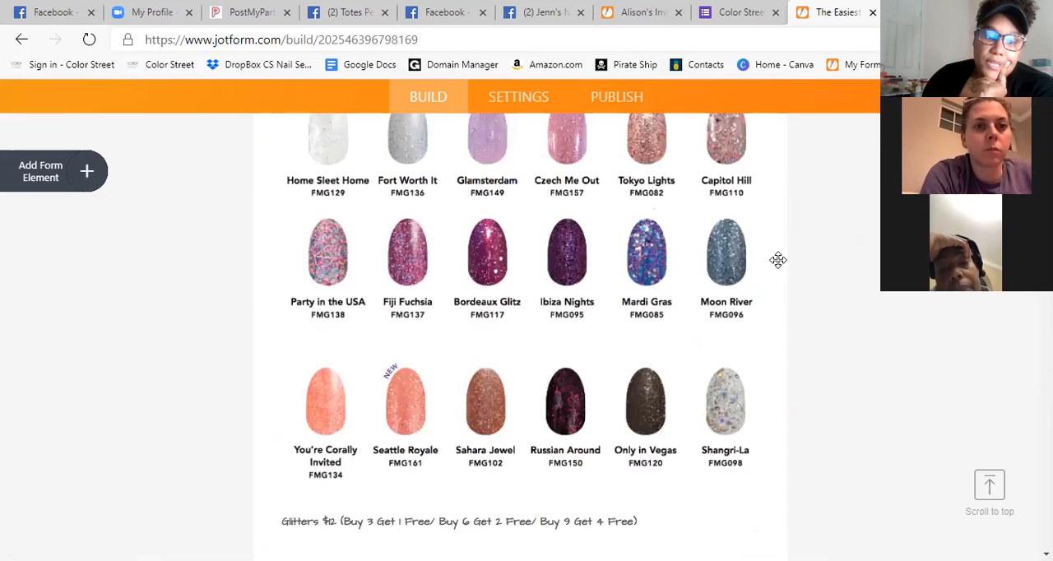
scroll(842, 249, up, 10)
scroll(863, 263, up, 15)
scroll(863, 243, up, 3)
scroll(860, 240, down, 6)
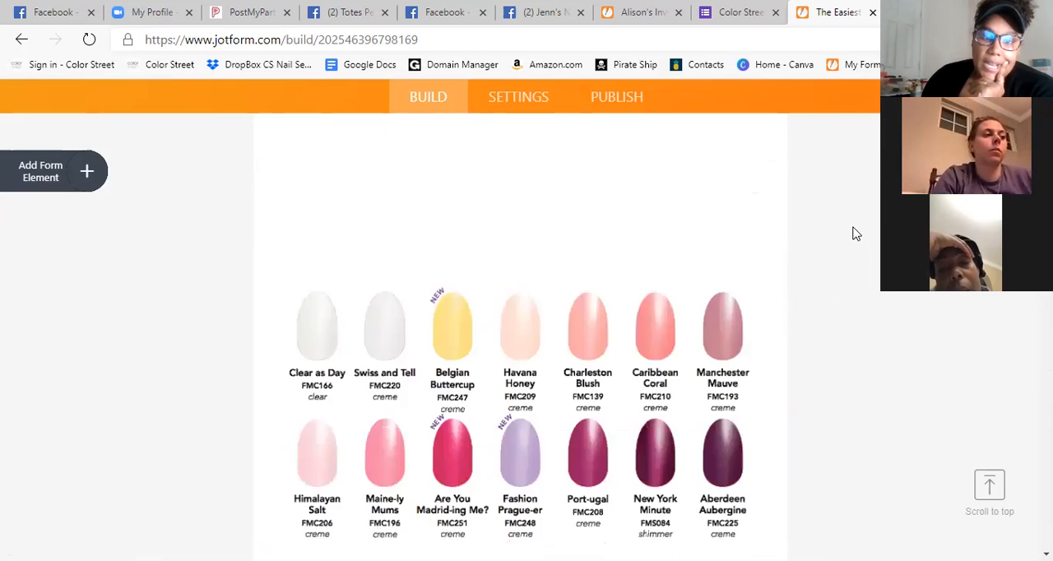
View the logo upload options for the form's header, and close them without adding a logo.
scroll(856, 239, up, 10)
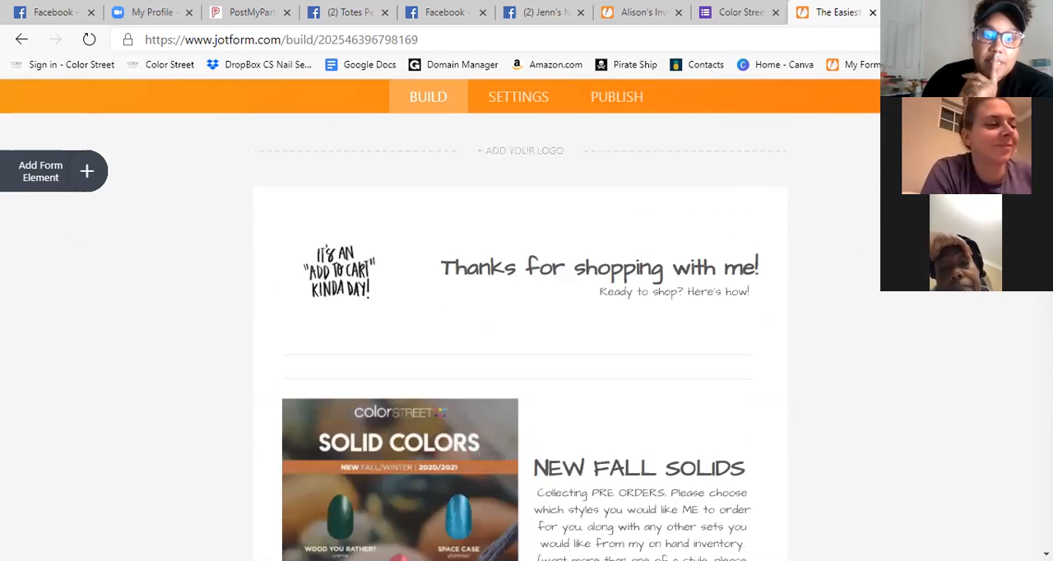
scroll(646, 222, up, 2)
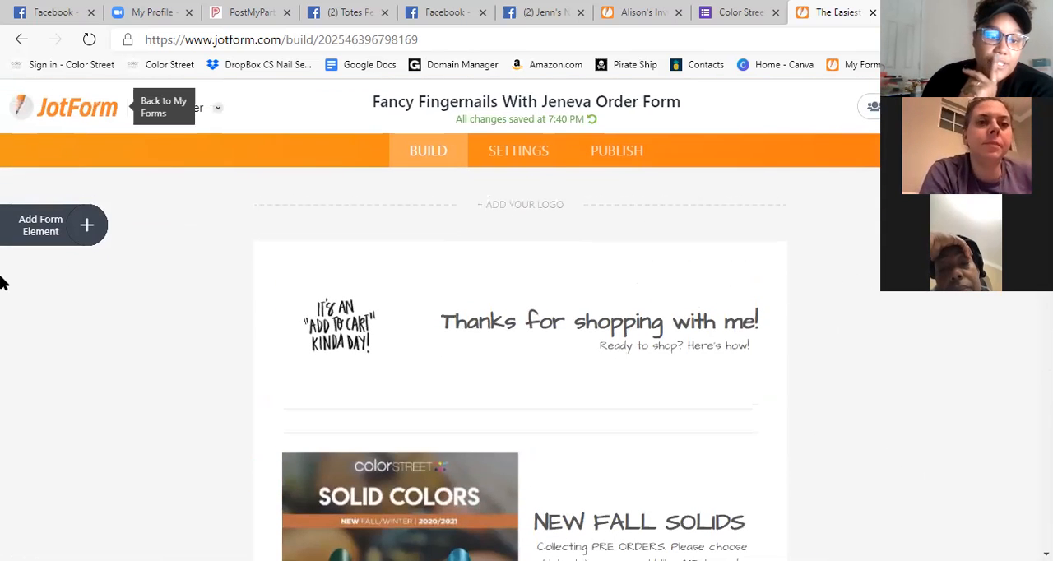
click(535, 206)
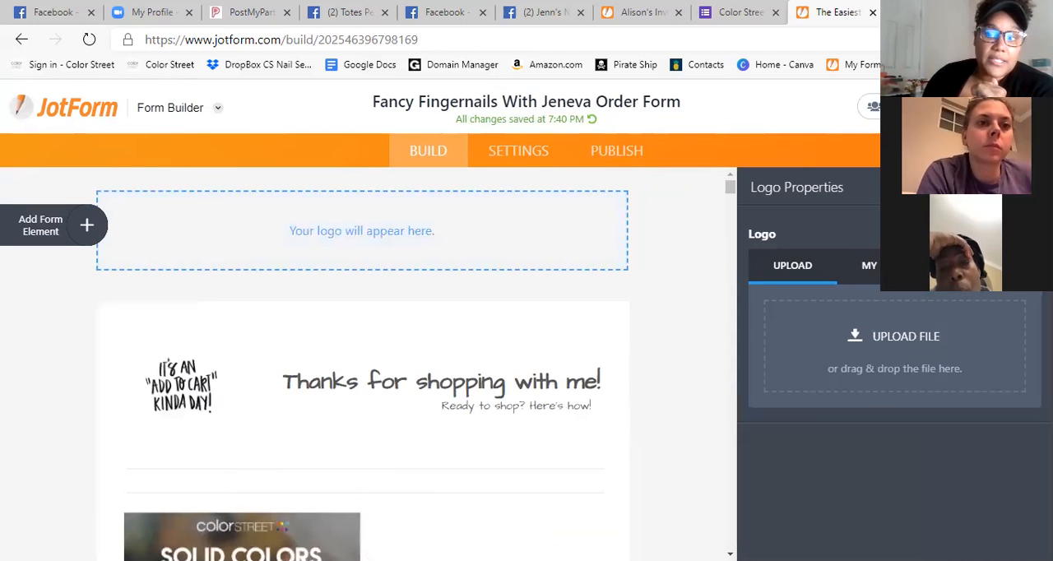
click(1032, 188)
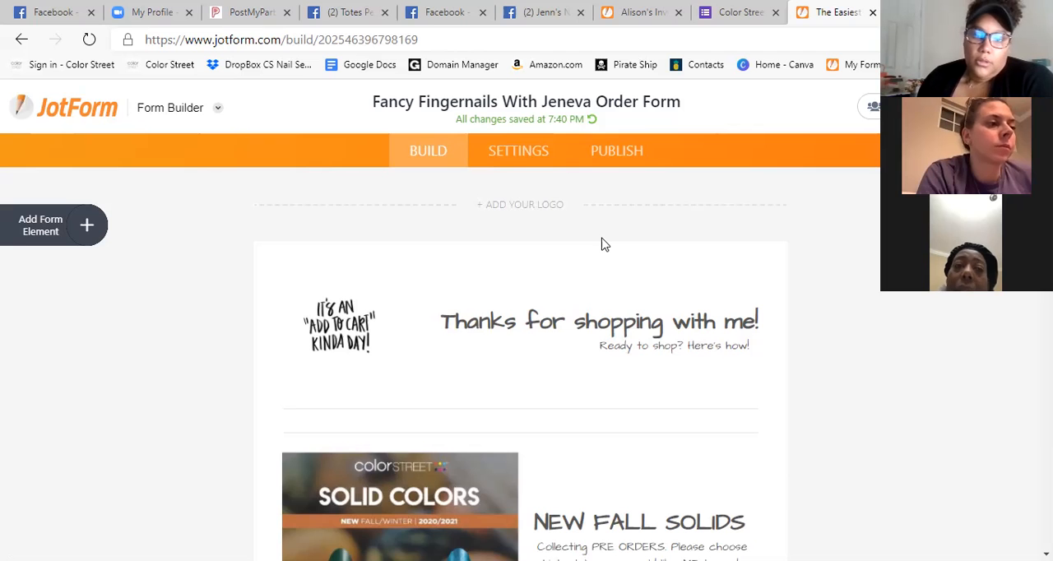
Return to the forms list and open the "FALL in Love with Color Street!" form for editing.
scroll(961, 414, down, 2)
scroll(958, 409, up, 2)
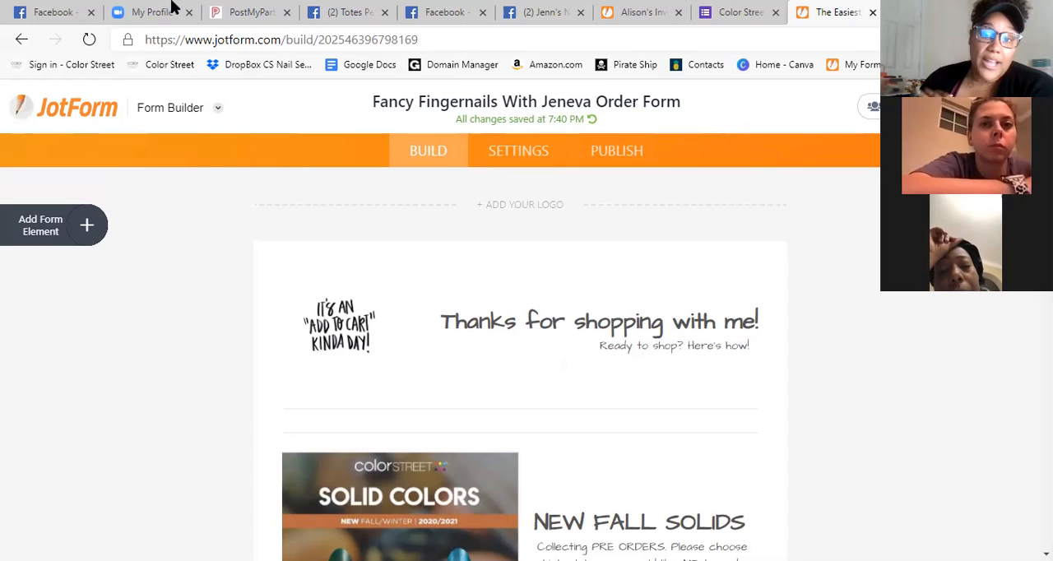
click(71, 124)
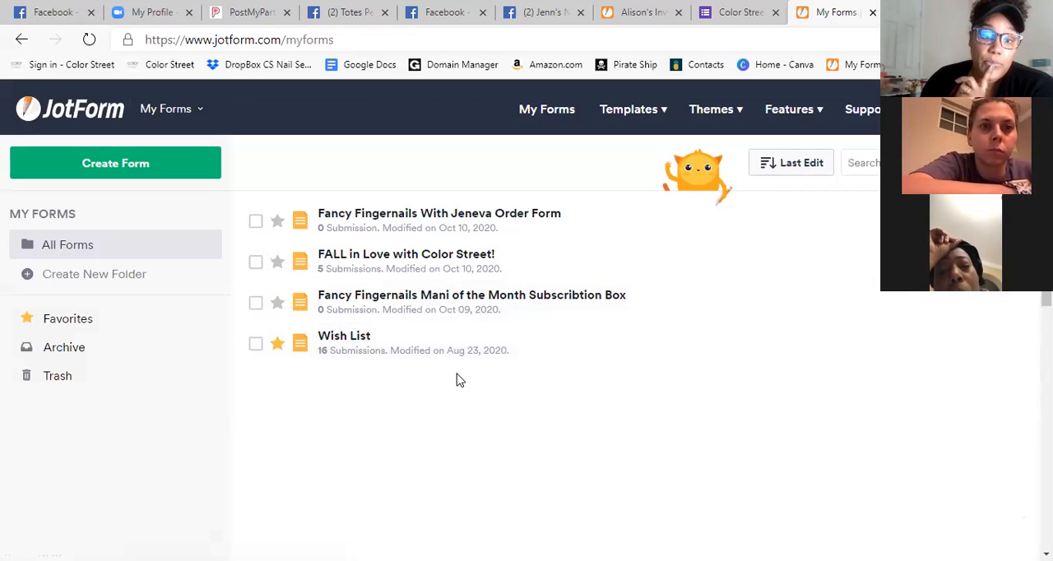
click(435, 271)
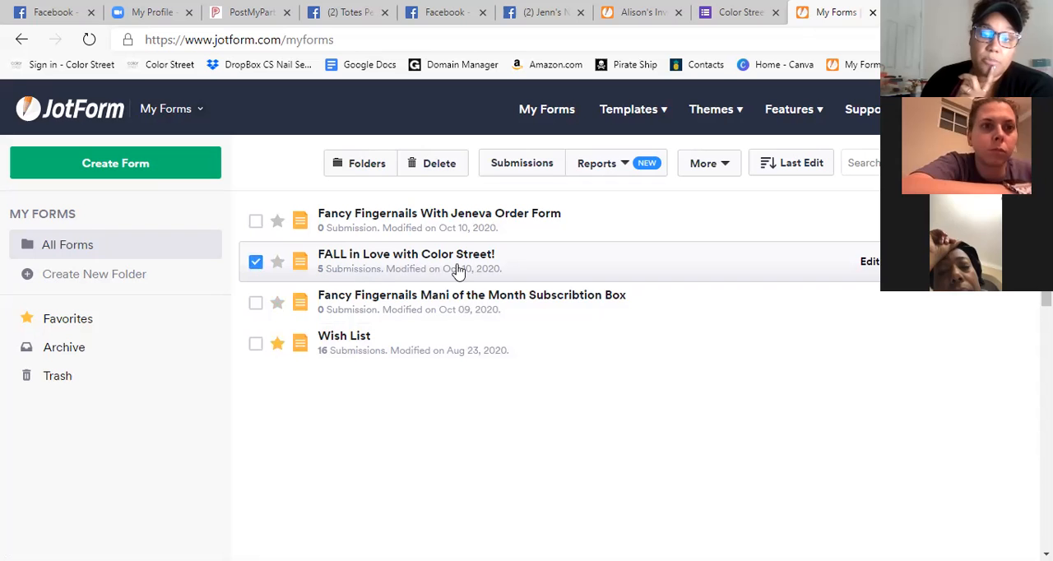
click(869, 261)
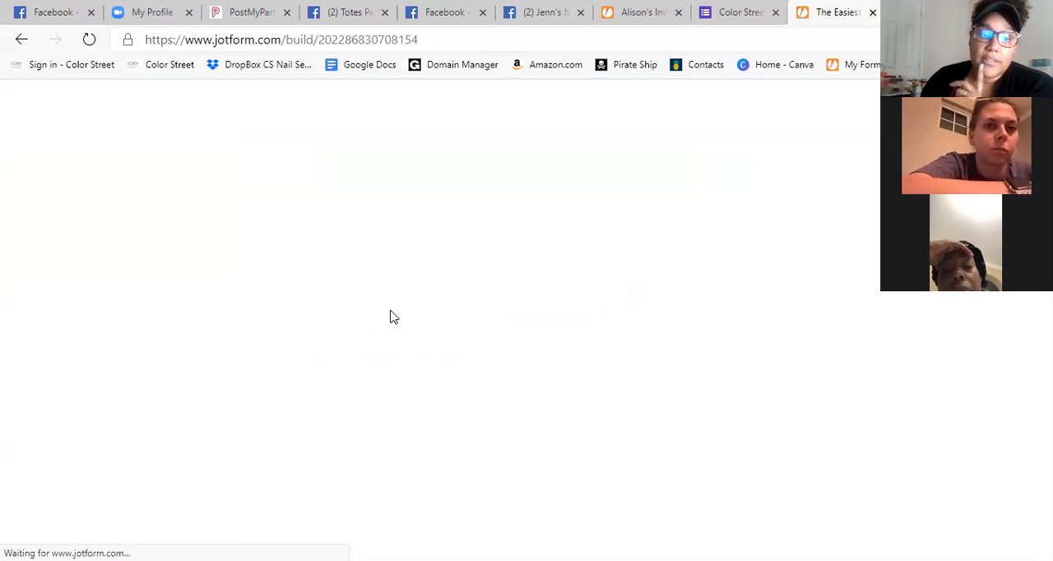
Select the "My Lovely Hostess that I am Supporting is:" question below the banner to examine its hostess options.
scroll(831, 309, down, 4)
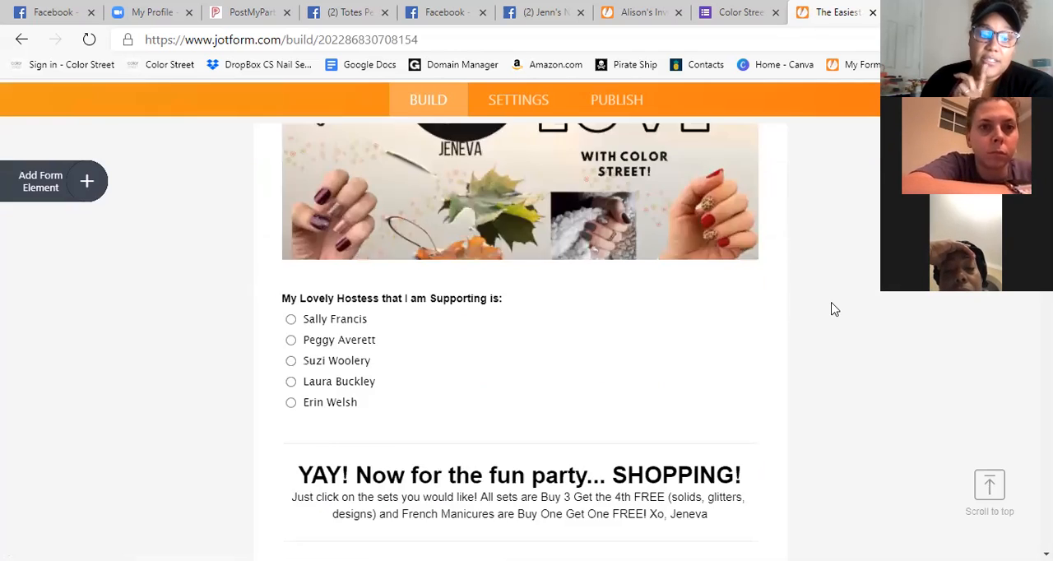
scroll(832, 308, up, 1)
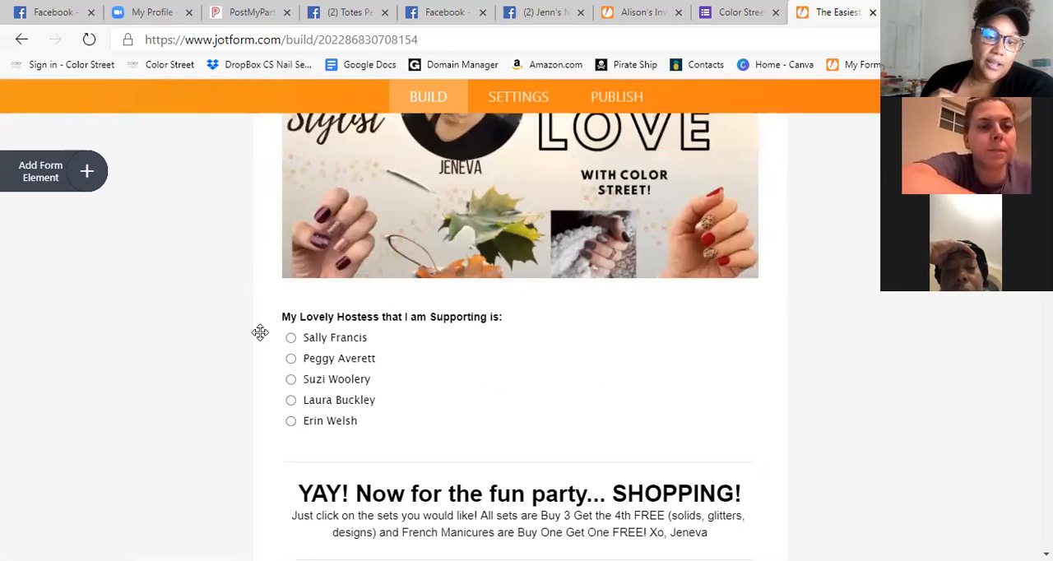
click(299, 323)
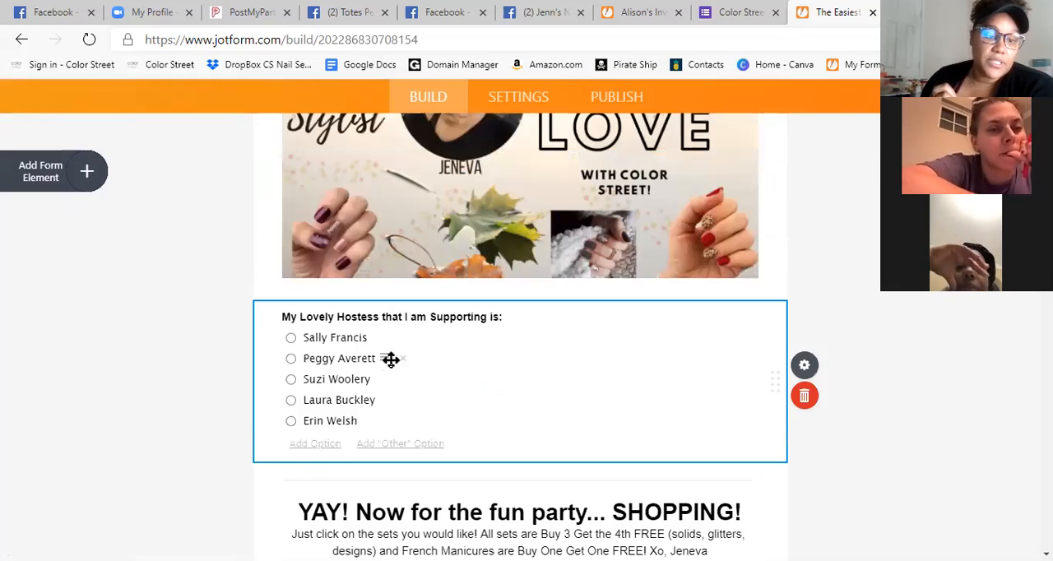
scroll(940, 347, up, 1)
scroll(914, 301, down, 1)
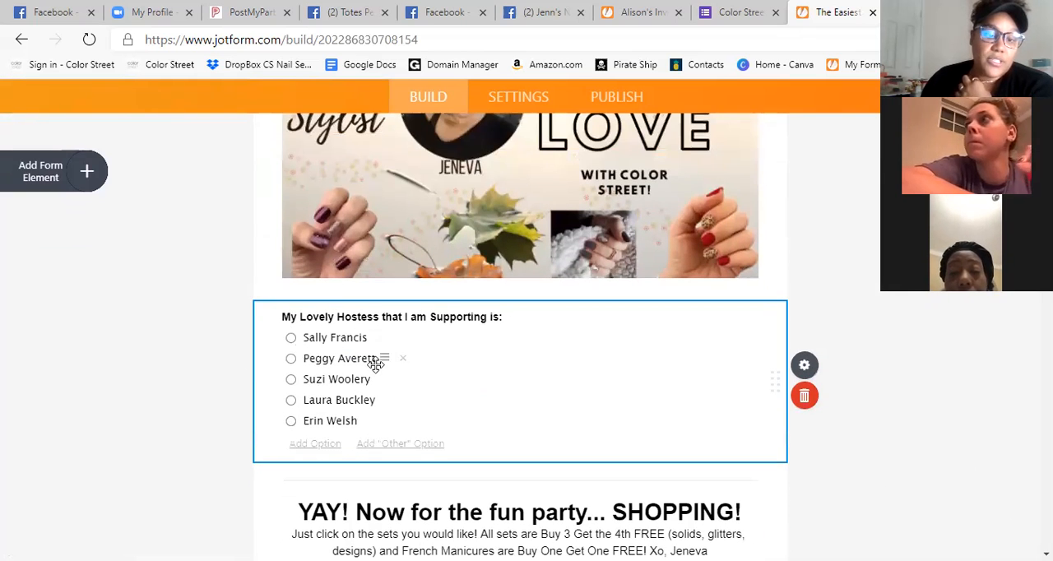
Review the form's product checklists and their sold-out labels, from the solid colors through the seasonal collections to the submission section.
scroll(421, 408, down, 7)
scroll(491, 249, down, 15)
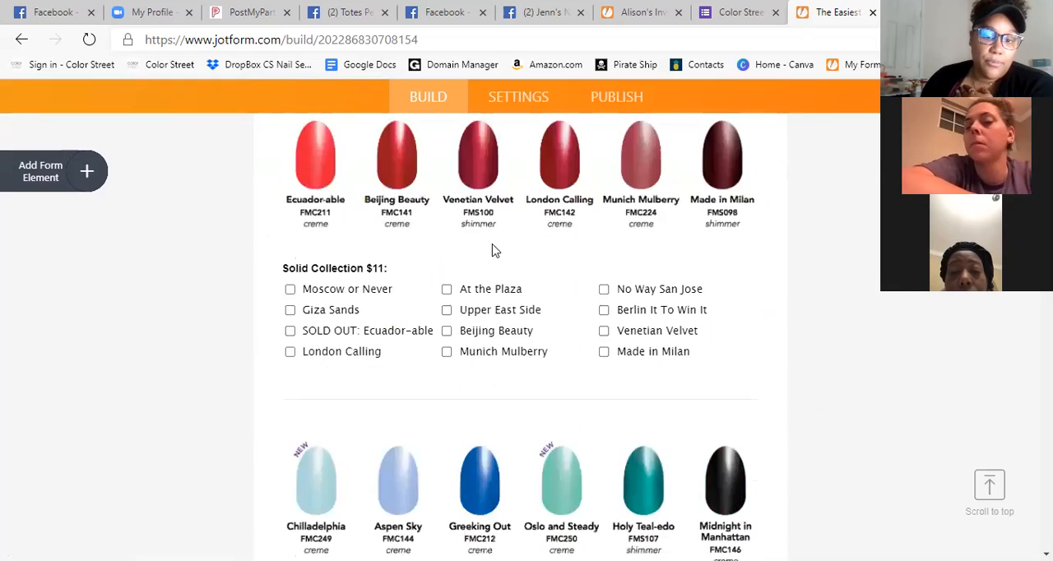
scroll(689, 465, down, 12)
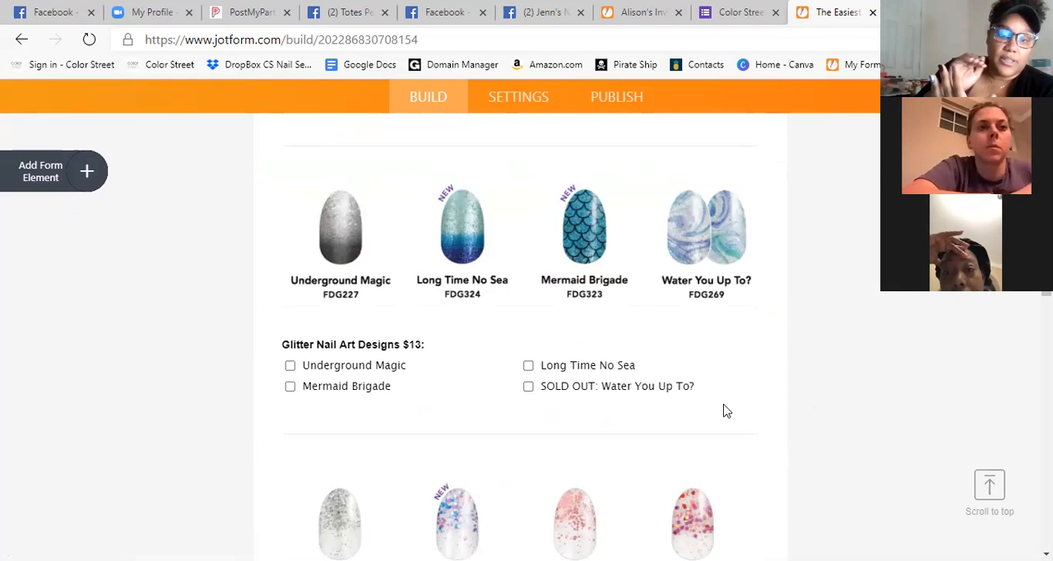
scroll(844, 432, down, 10)
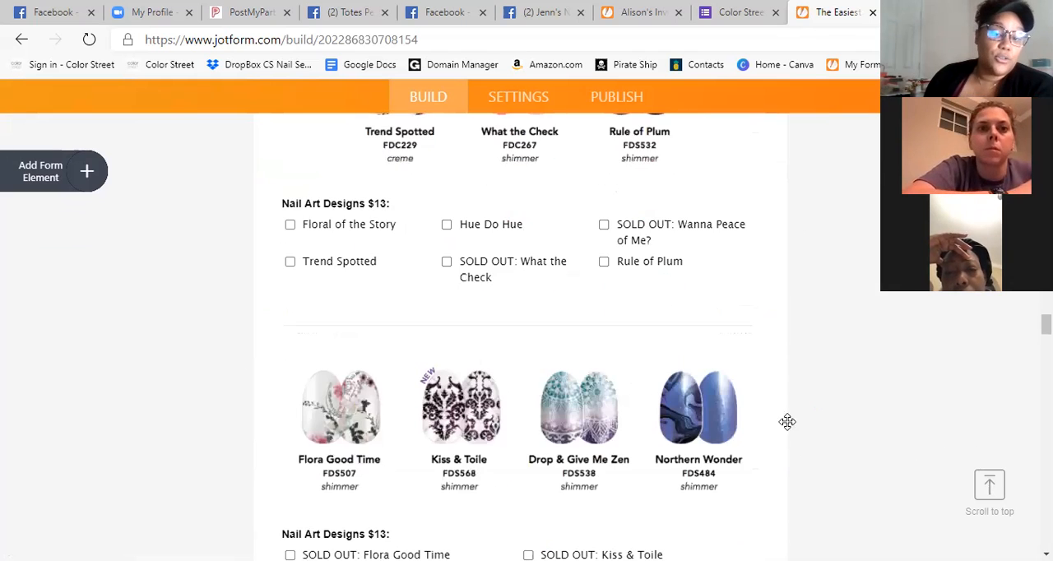
scroll(791, 436, down, 1)
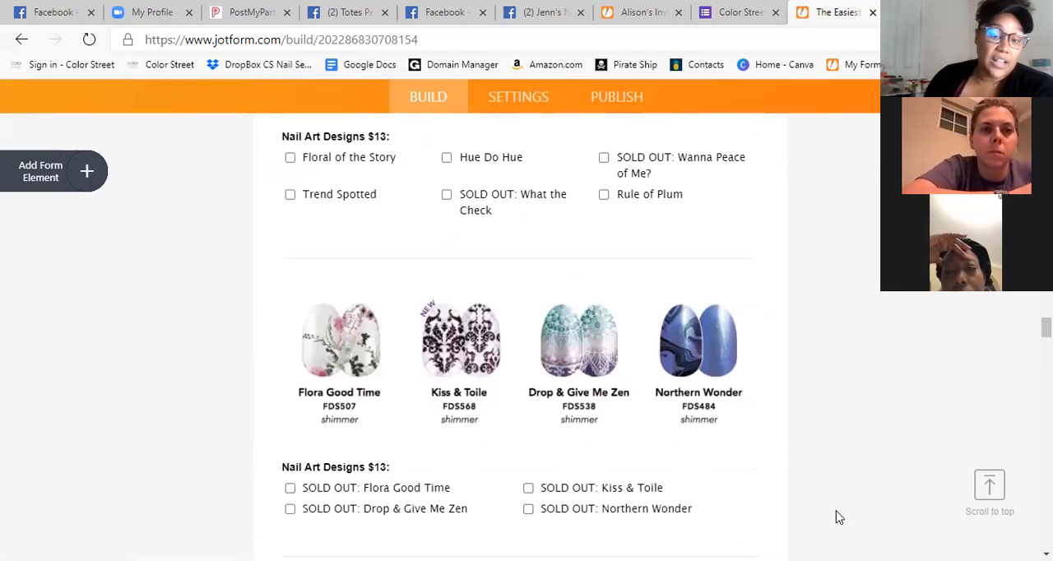
scroll(779, 413, down, 3)
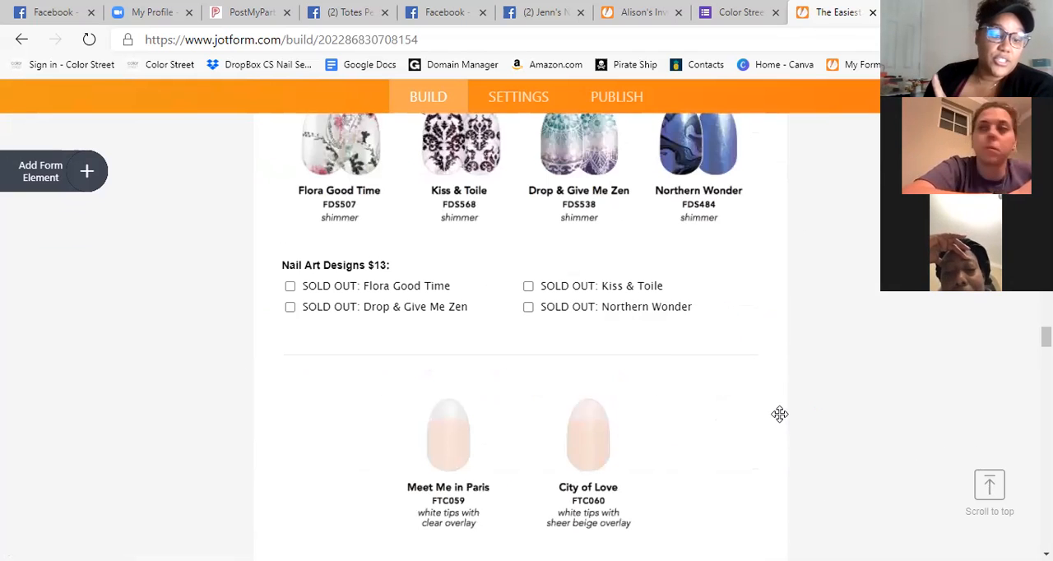
scroll(782, 423, down, 6)
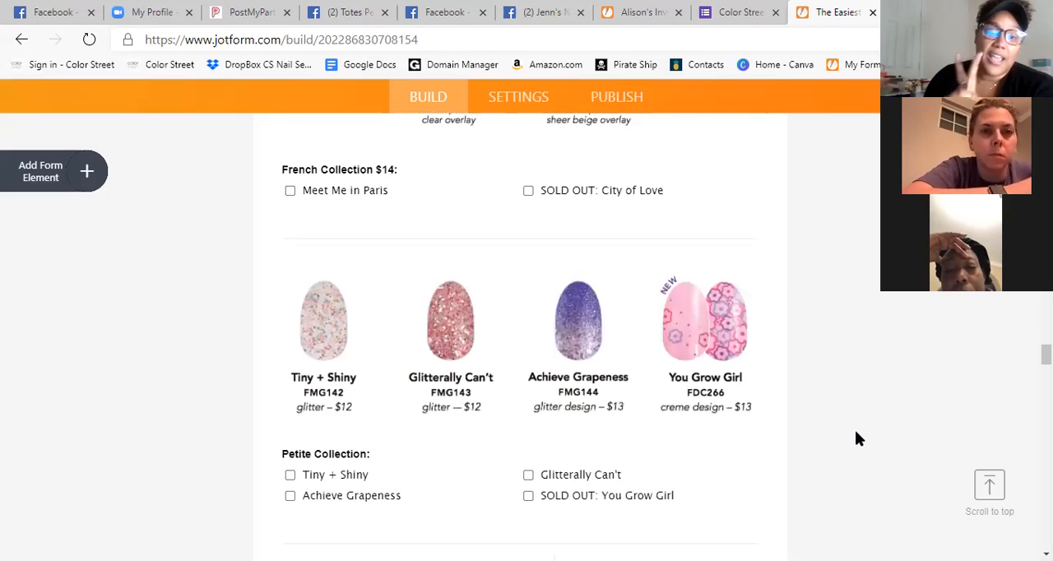
scroll(855, 431, down, 10)
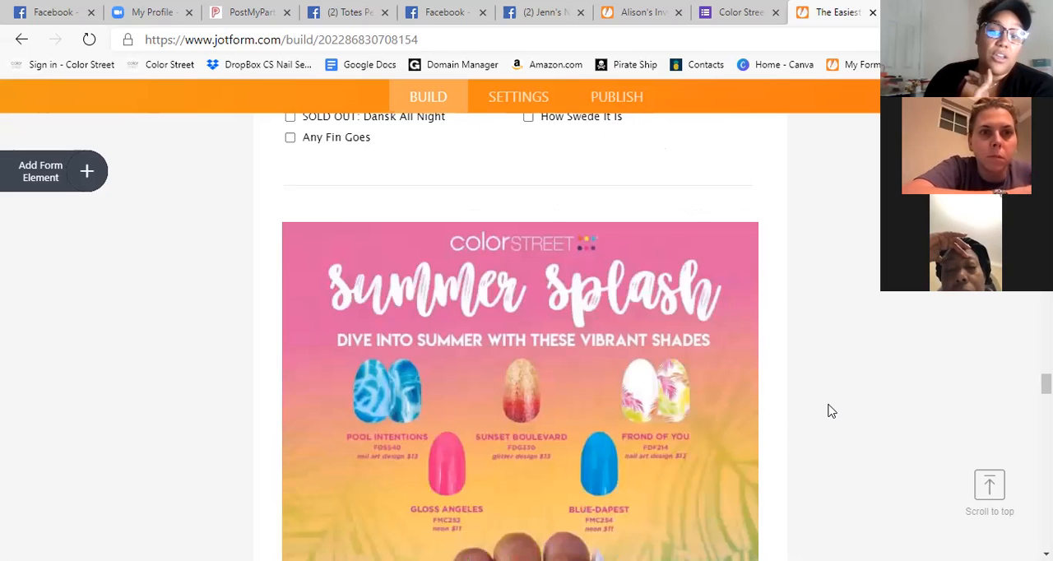
scroll(825, 444, down, 12)
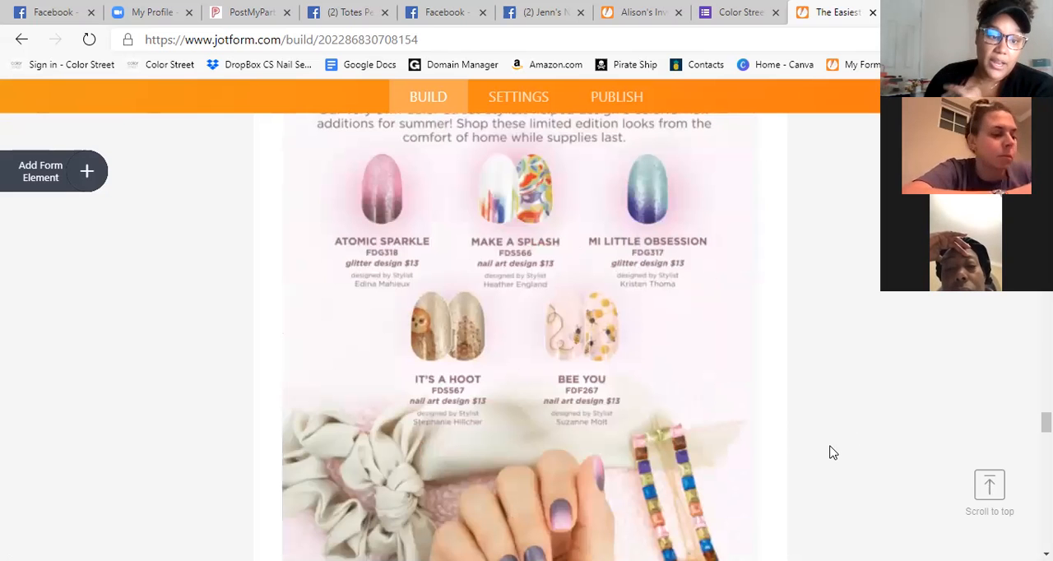
scroll(831, 448, down, 20)
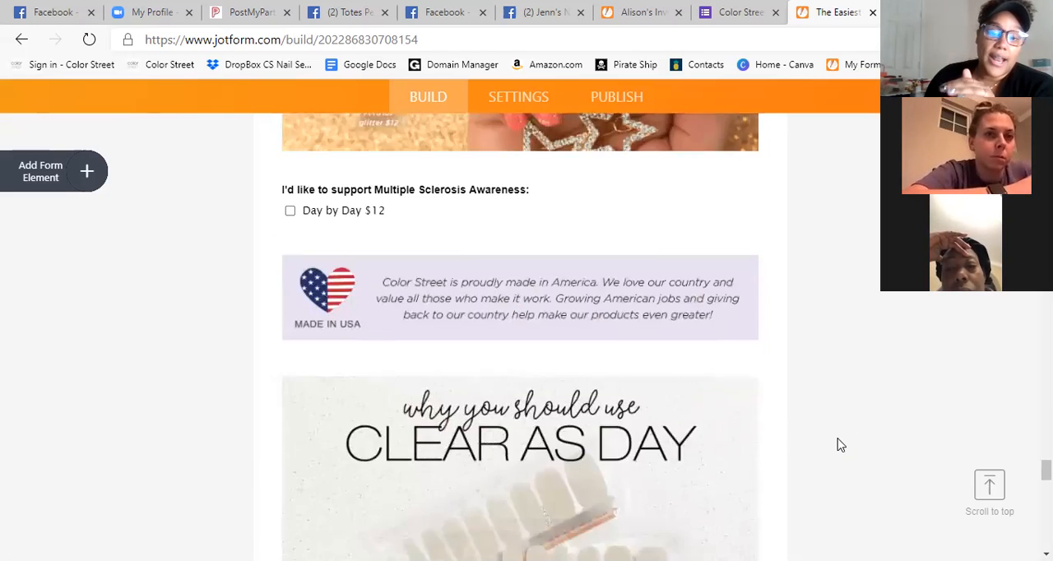
scroll(841, 445, down, 15)
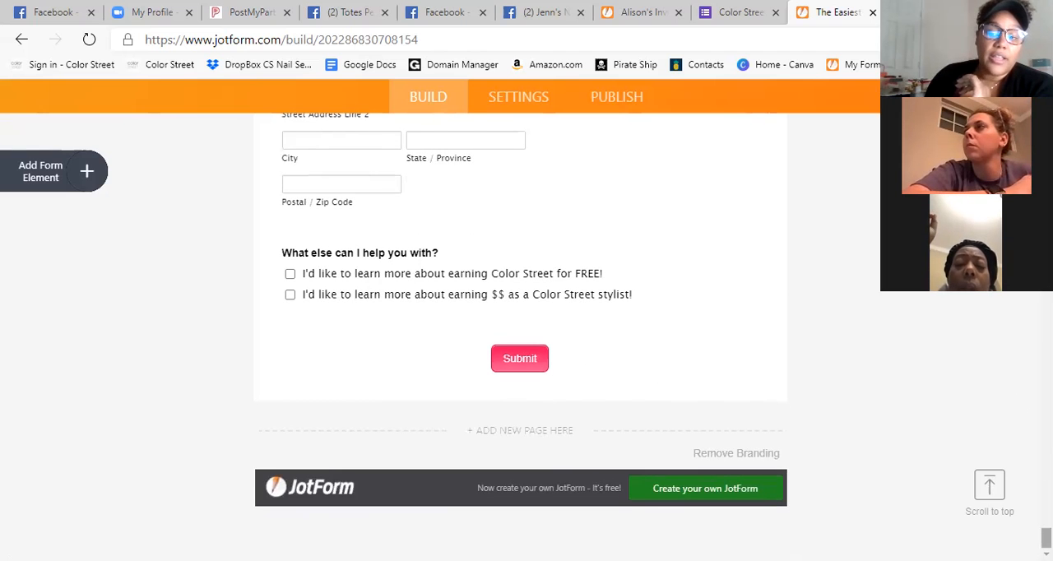
Go back to the start of the form and examine the Fall in Love banner and the hostess question.
drag(1046, 538, 1046, 101)
scroll(893, 324, down, 5)
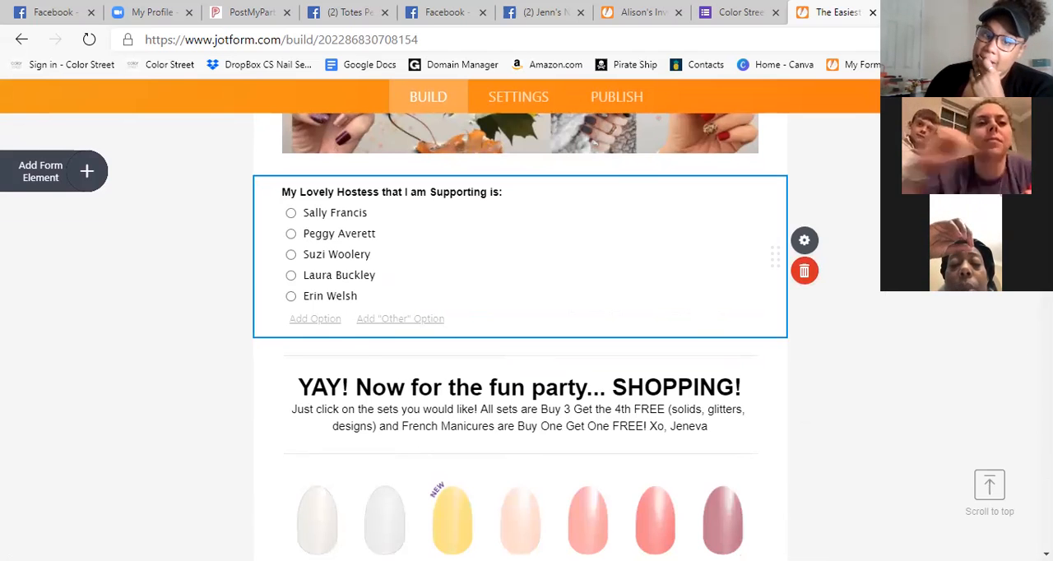
scroll(520, 329, up, 3)
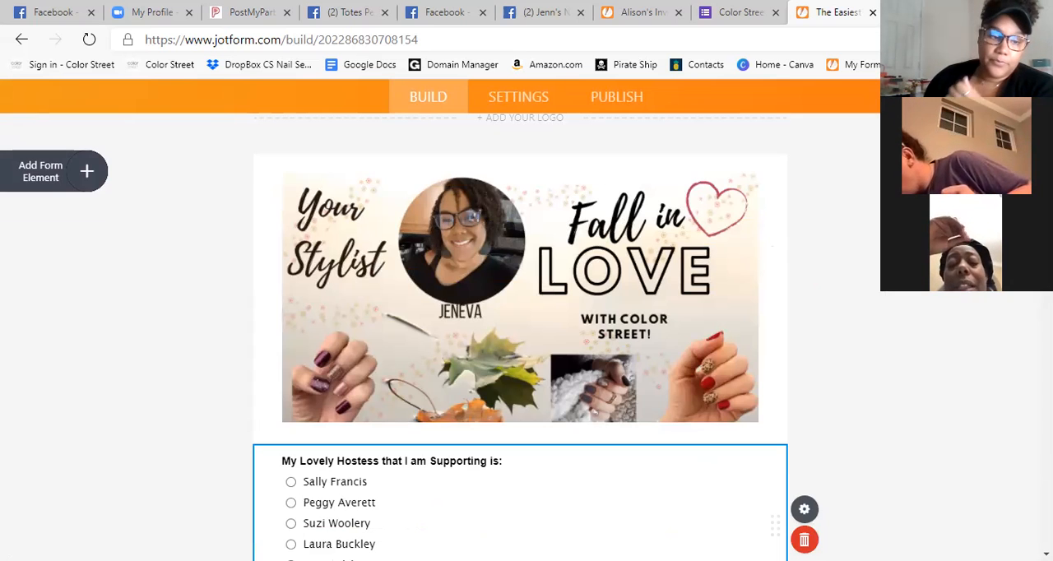
scroll(1001, 505, down, 2)
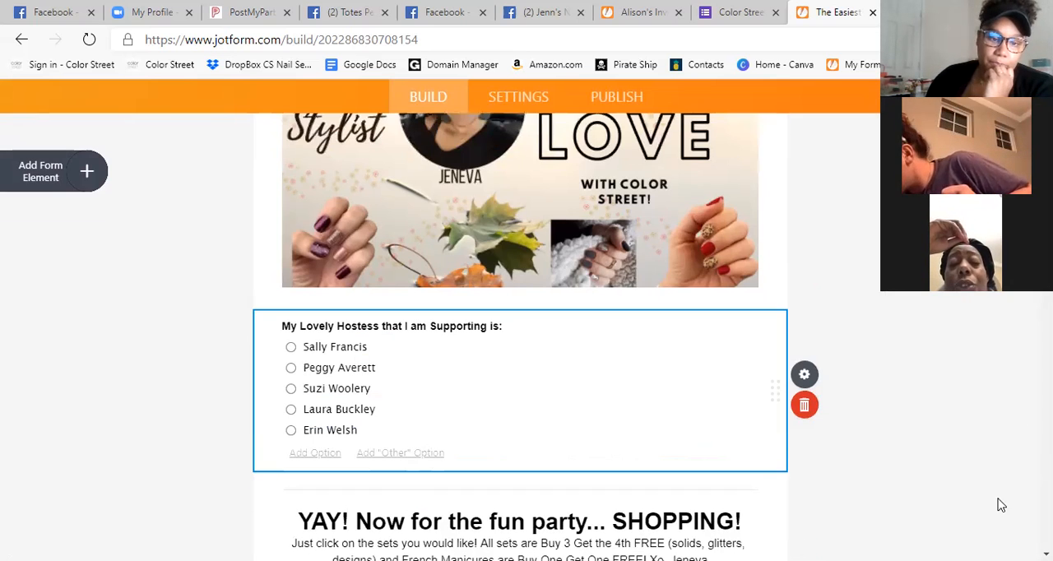
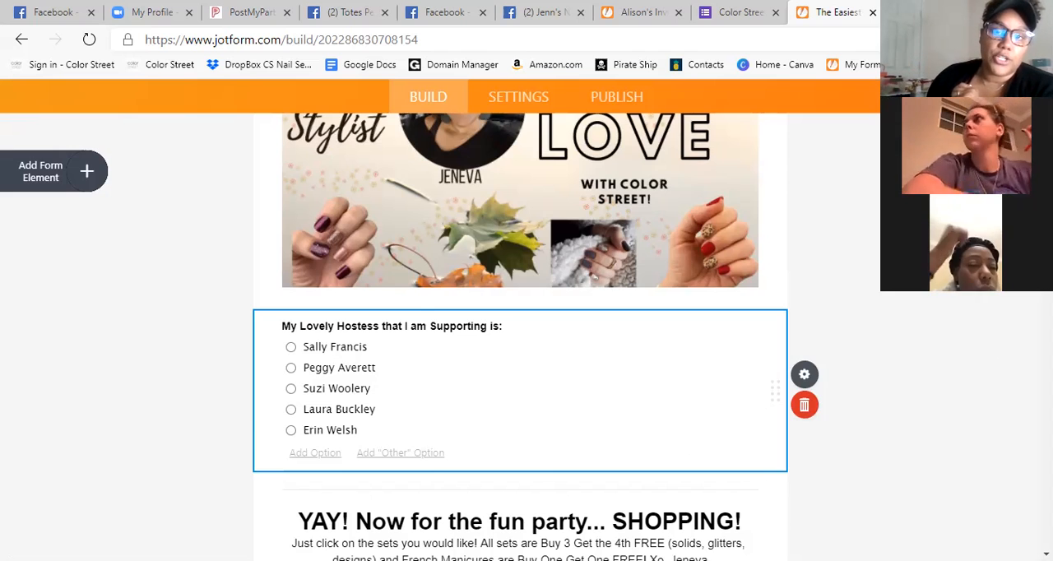
Select the Fall in Love banner and examine it together with the hostess question and the shopping heading below it.
scroll(756, 105, up, 3)
scroll(883, 302, up, 2)
scroll(900, 304, down, 3)
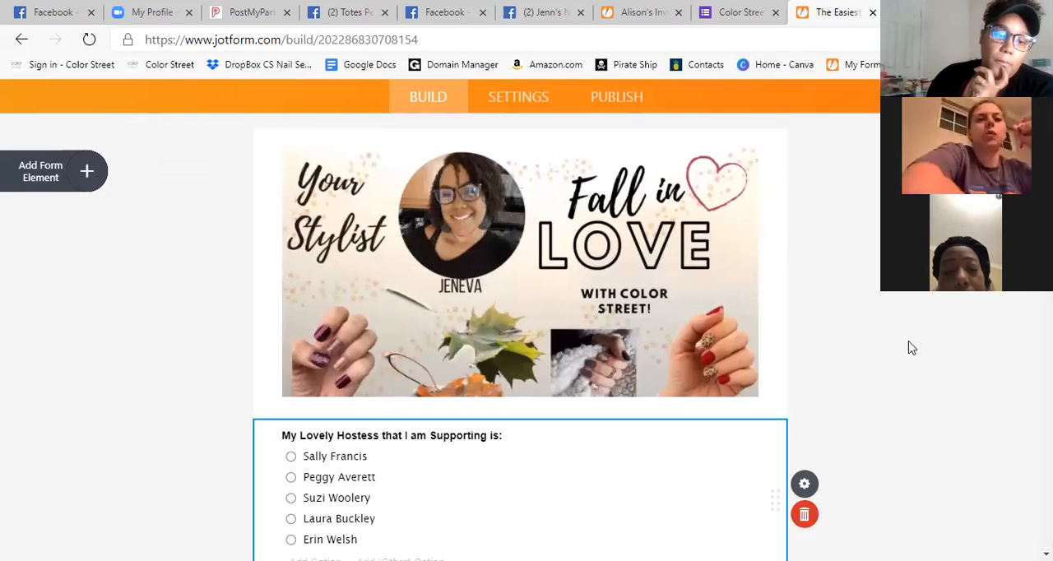
scroll(909, 348, down, 1)
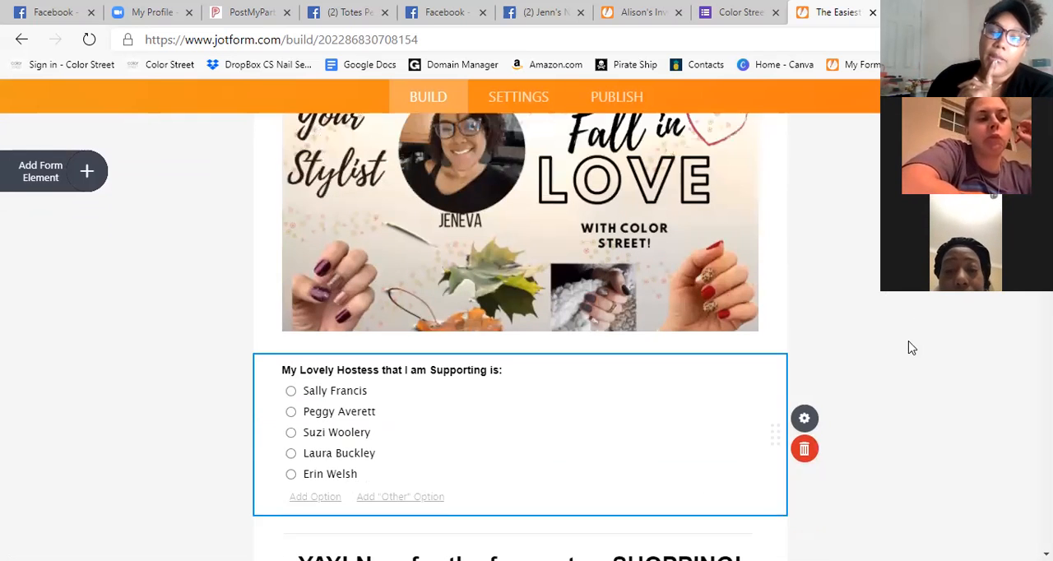
scroll(946, 348, down, 1)
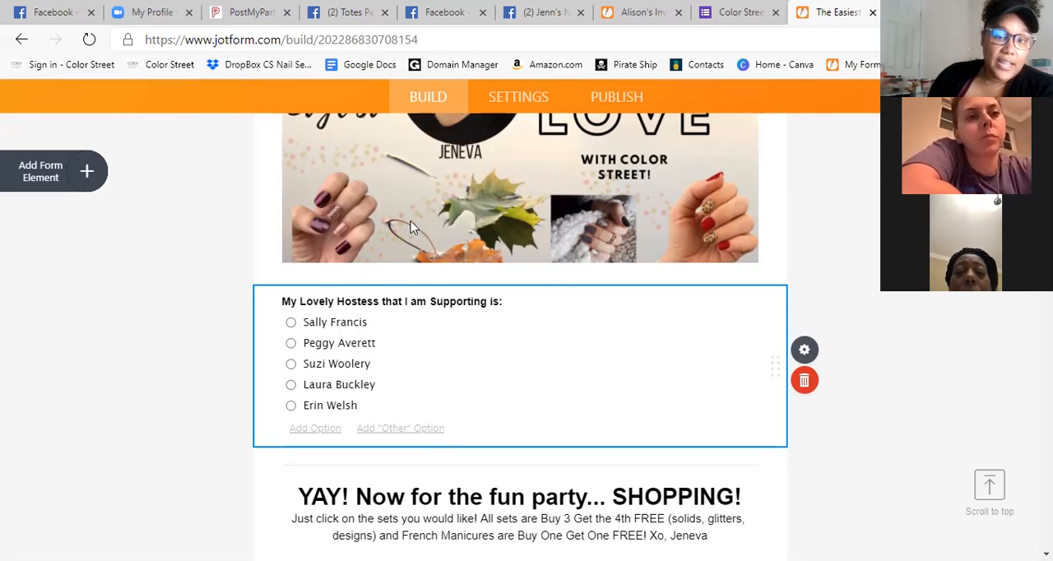
scroll(411, 228, up, 3)
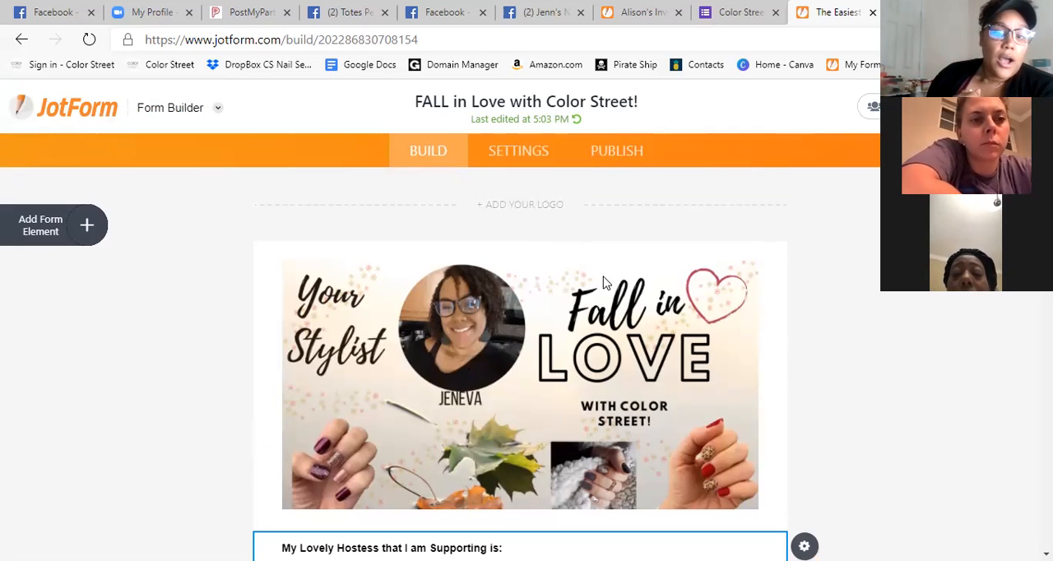
scroll(835, 359, down, 2)
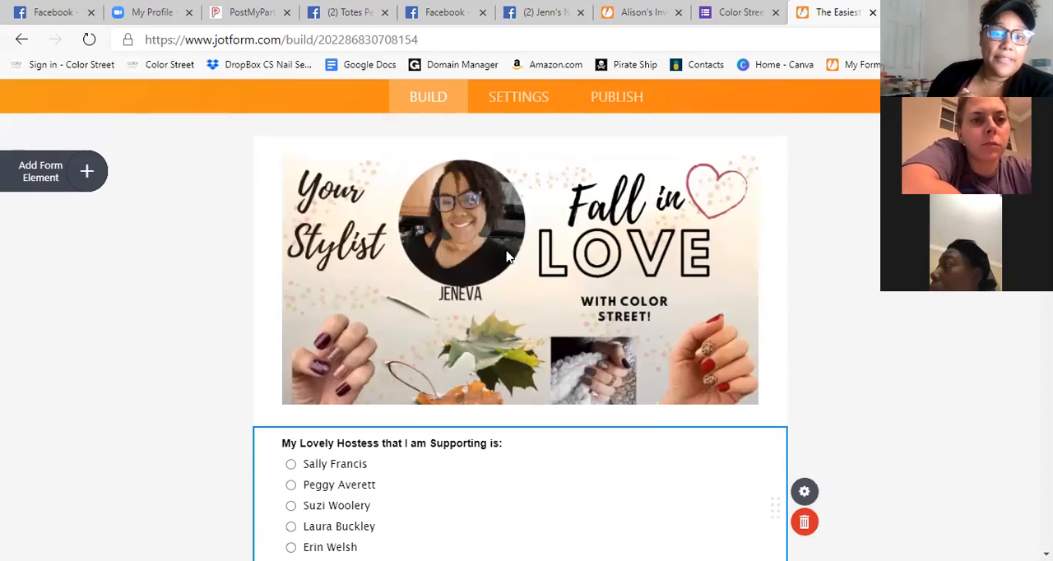
click(466, 242)
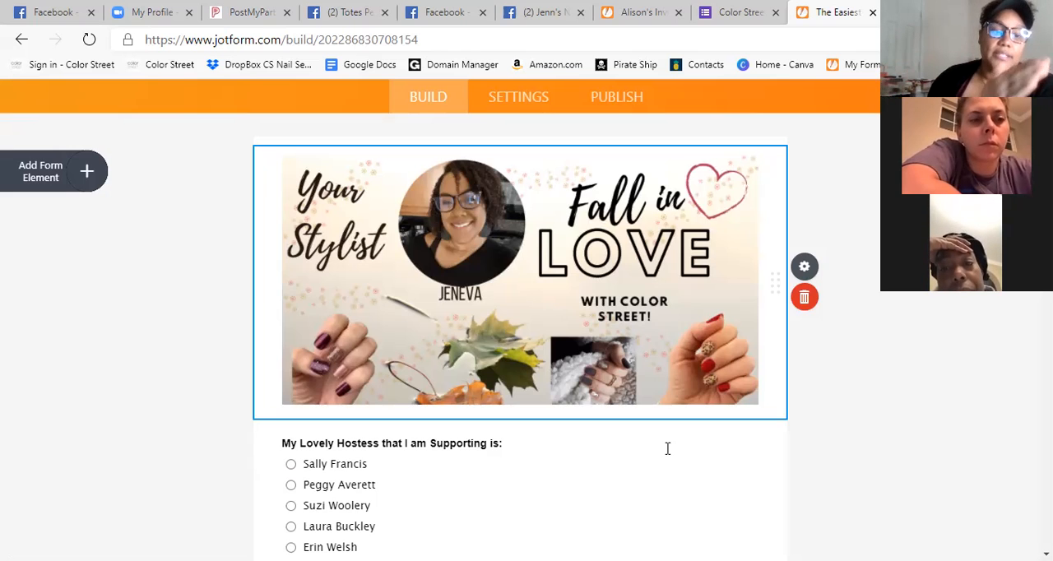
scroll(666, 449, down, 3)
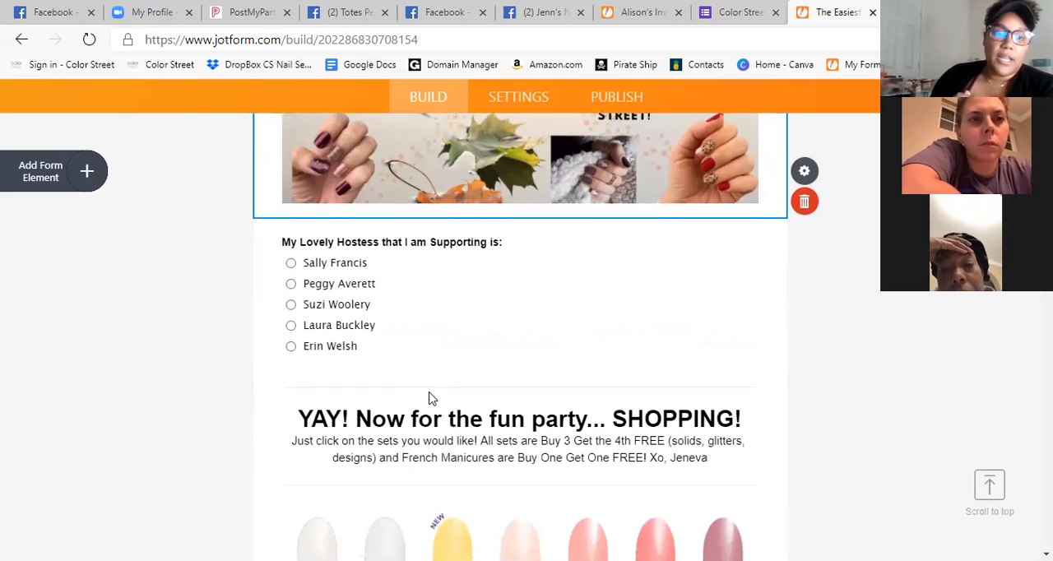
scroll(583, 389, up, 3)
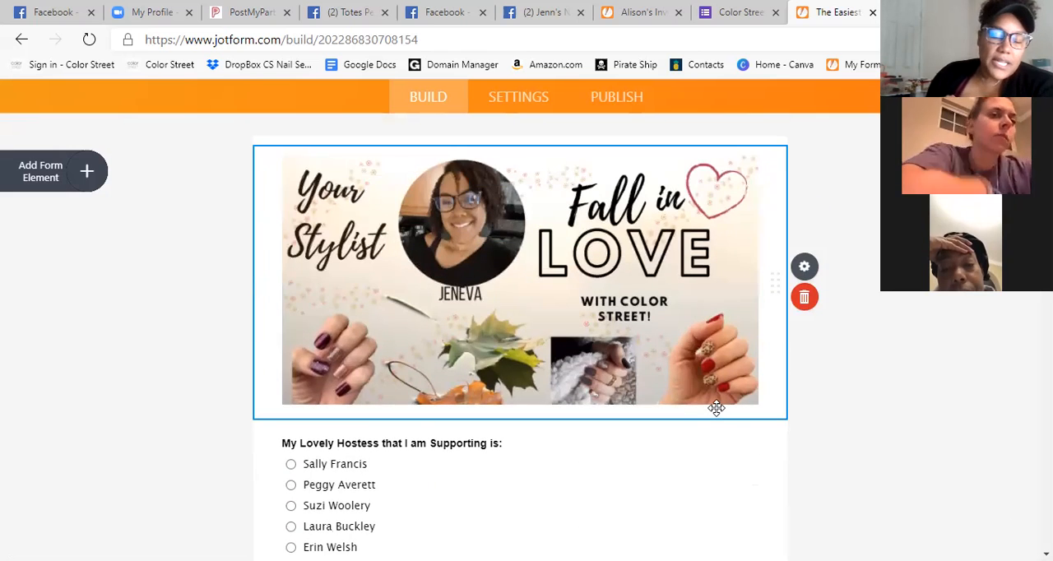
scroll(716, 408, down, 1)
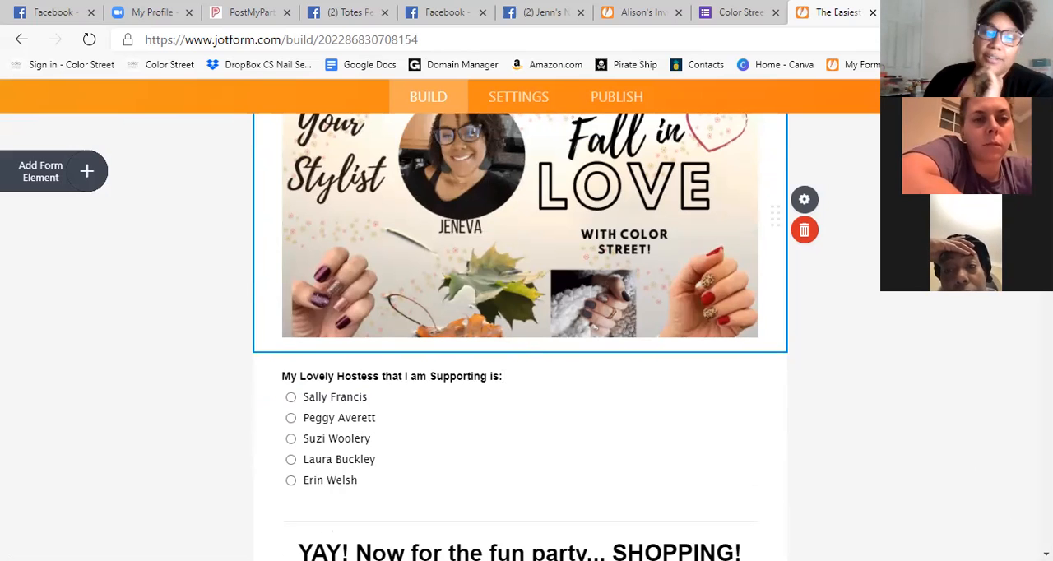
scroll(574, 381, up, 1)
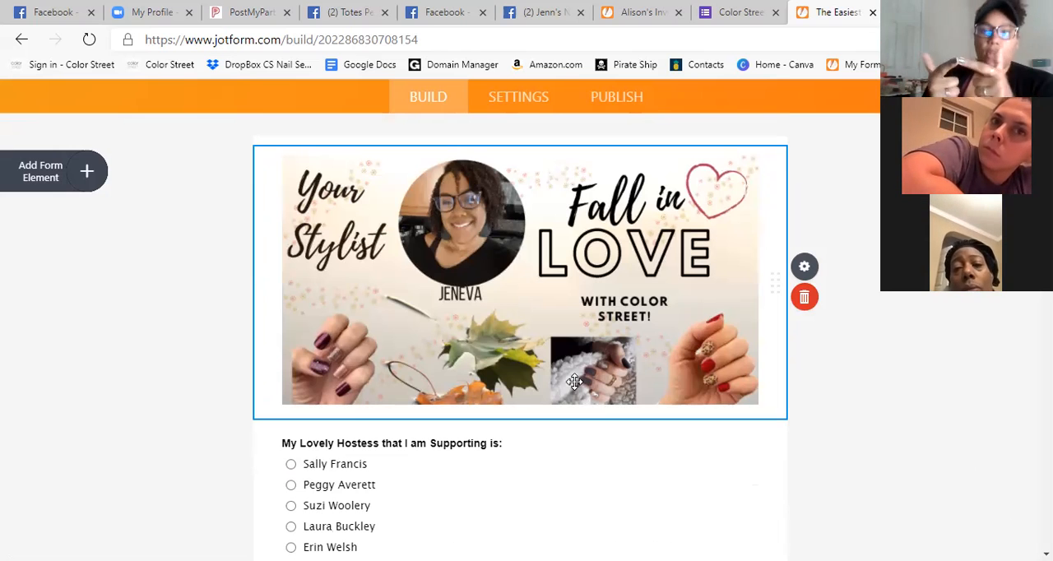
scroll(585, 486, down, 6)
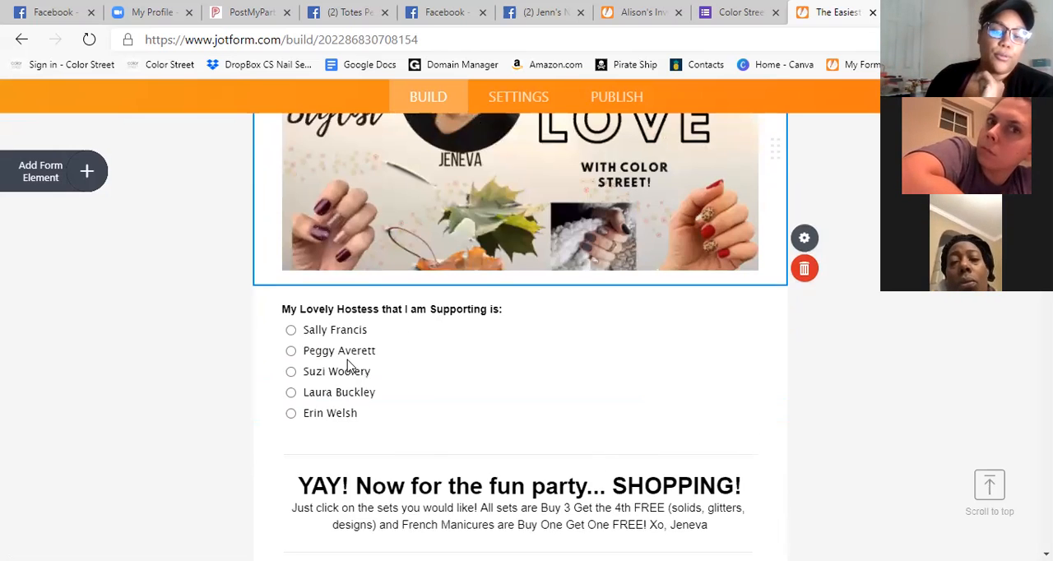
scroll(401, 407, up, 8)
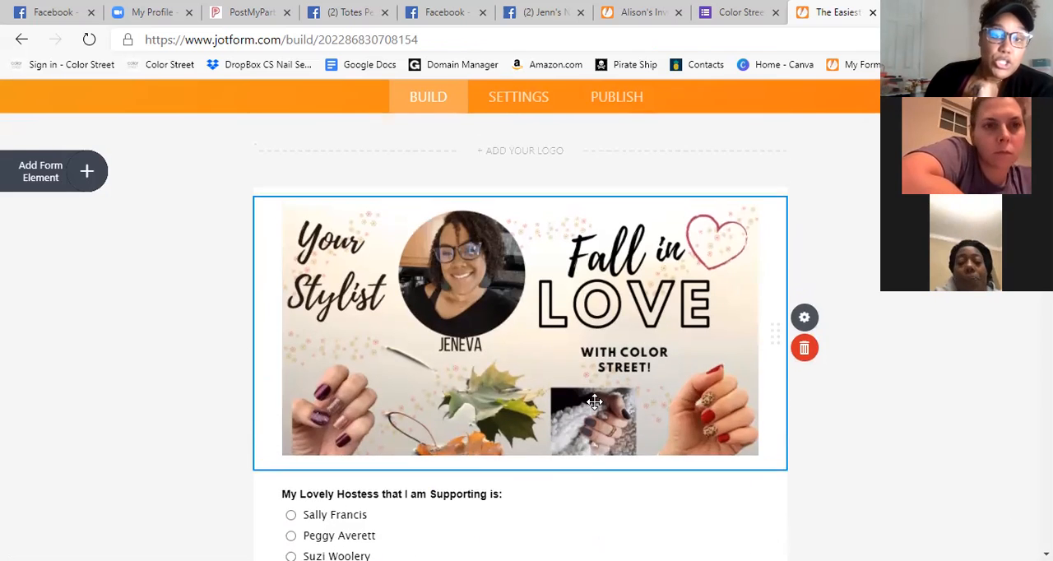
Return to the forms list and open the "Fancy Fingernails Mani of the Month Subscribtion Box" form for editing.
click(157, 125)
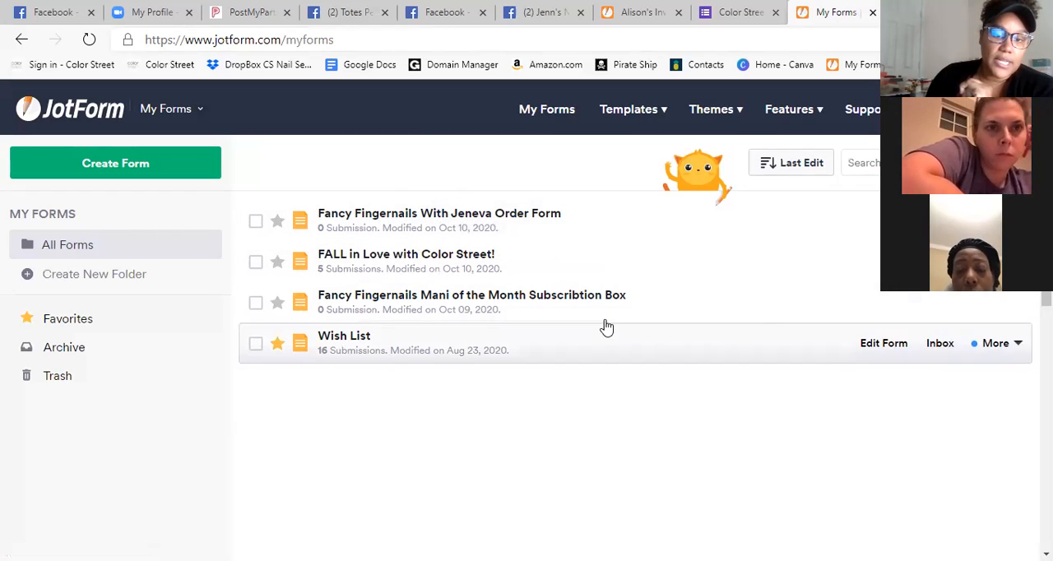
click(570, 303)
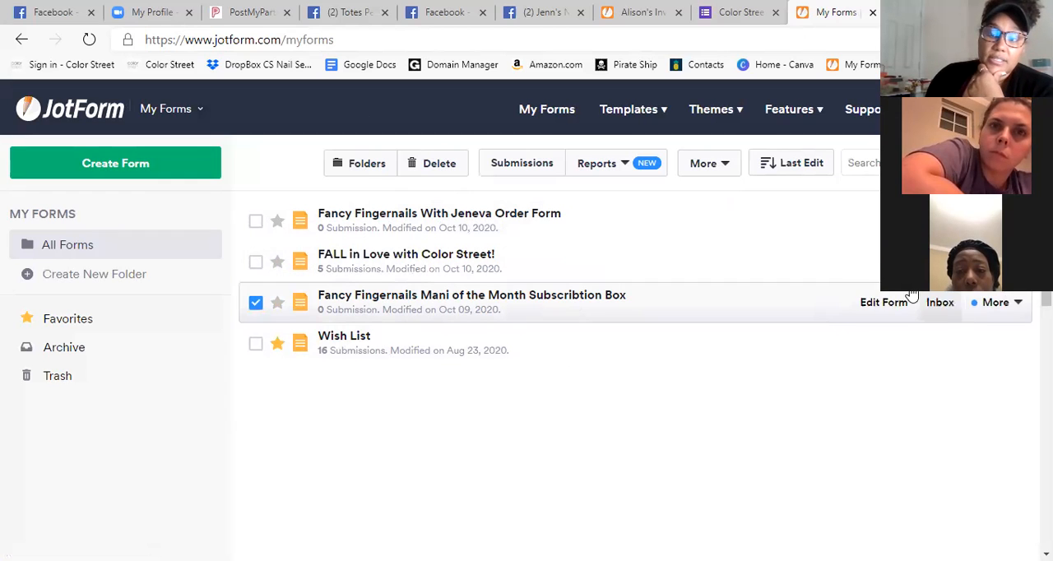
click(898, 306)
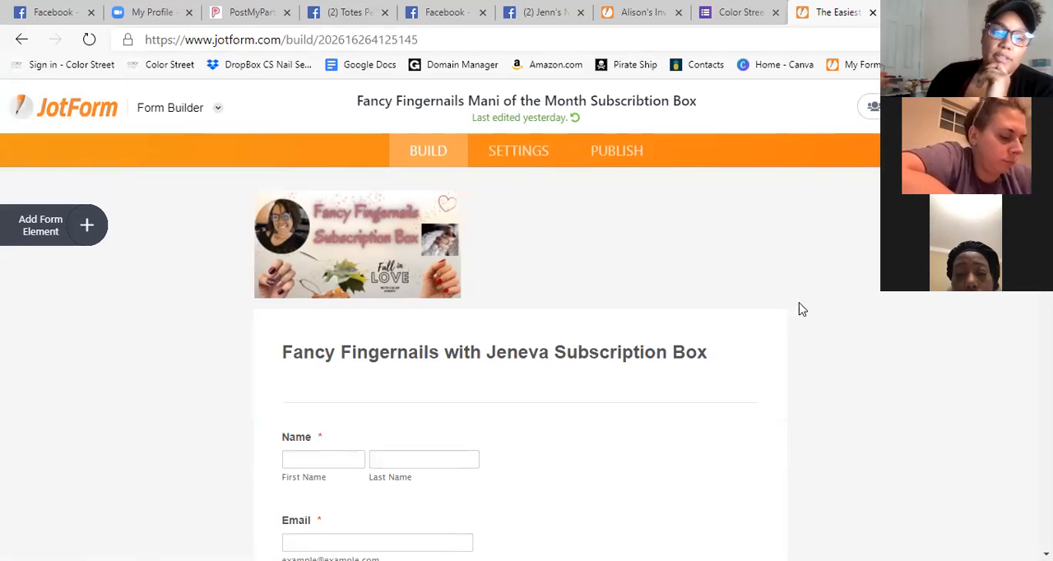
Review the subscription form from the contact and address fields through the priced box options to the email reminder question and submit section.
scroll(802, 309, down, 4)
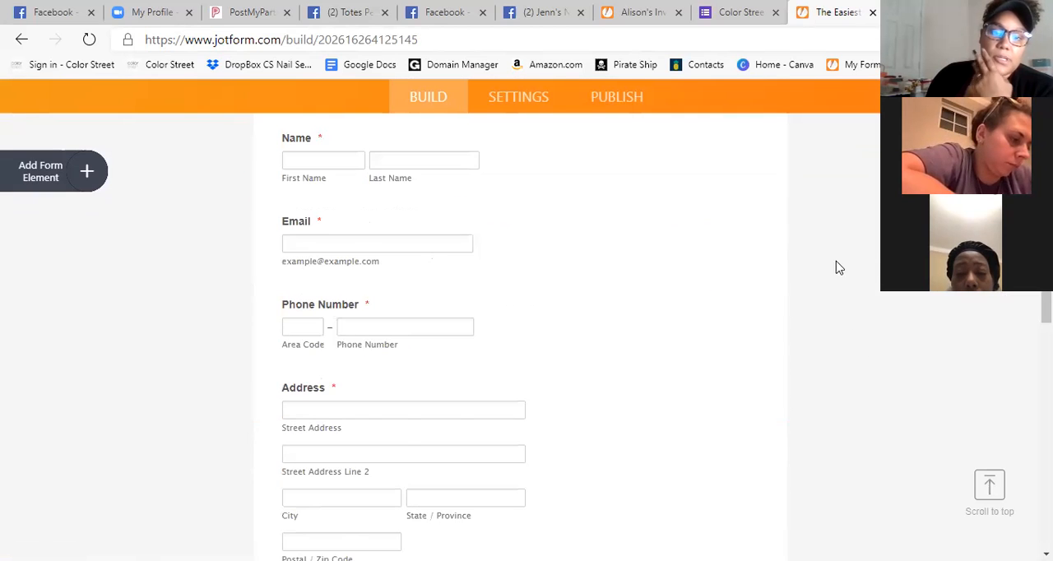
scroll(838, 267, down, 5)
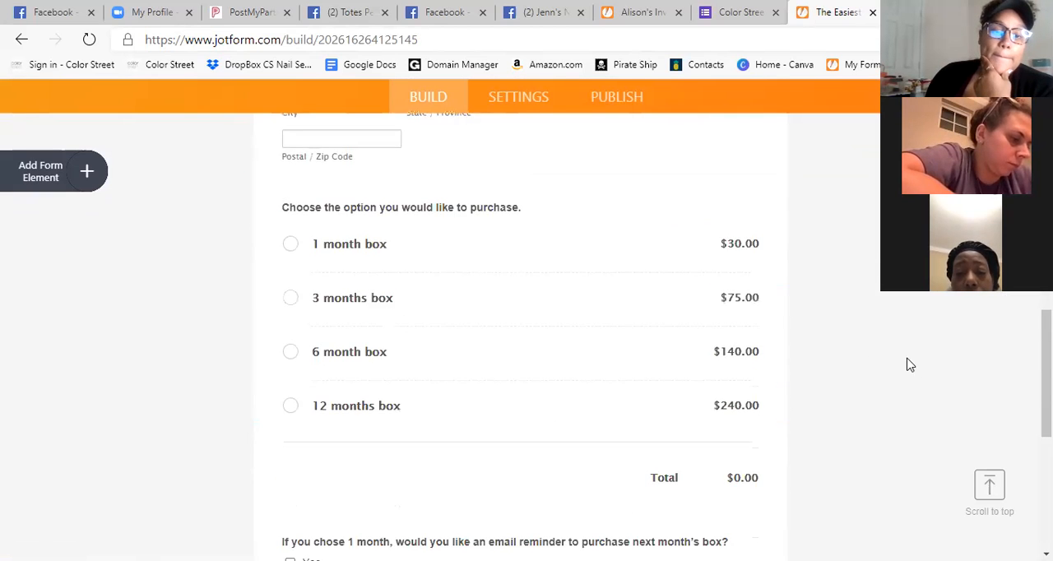
scroll(910, 364, down, 1)
scroll(850, 345, up, 2)
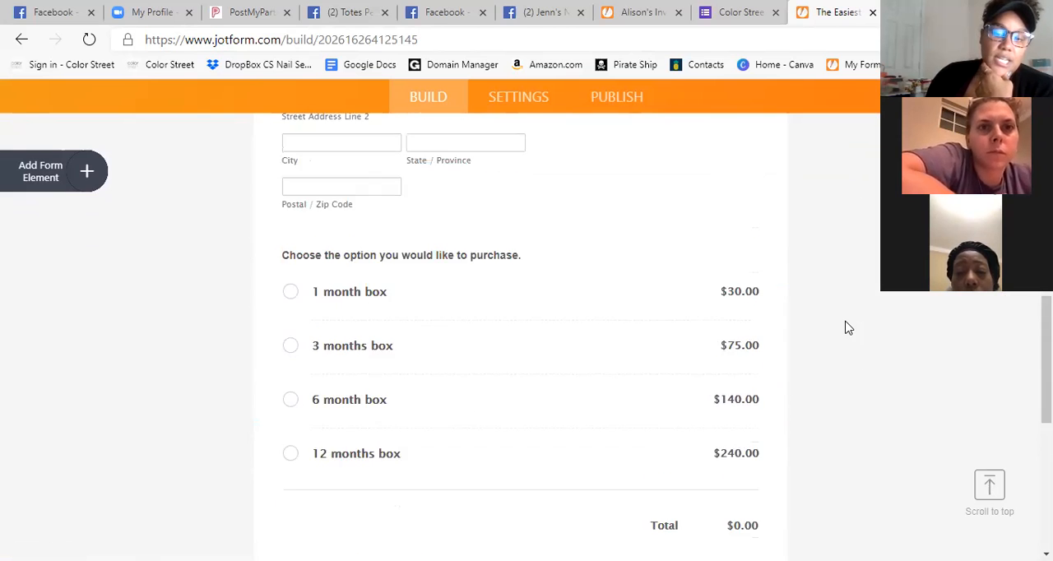
scroll(847, 328, down, 1)
scroll(839, 337, down, 1)
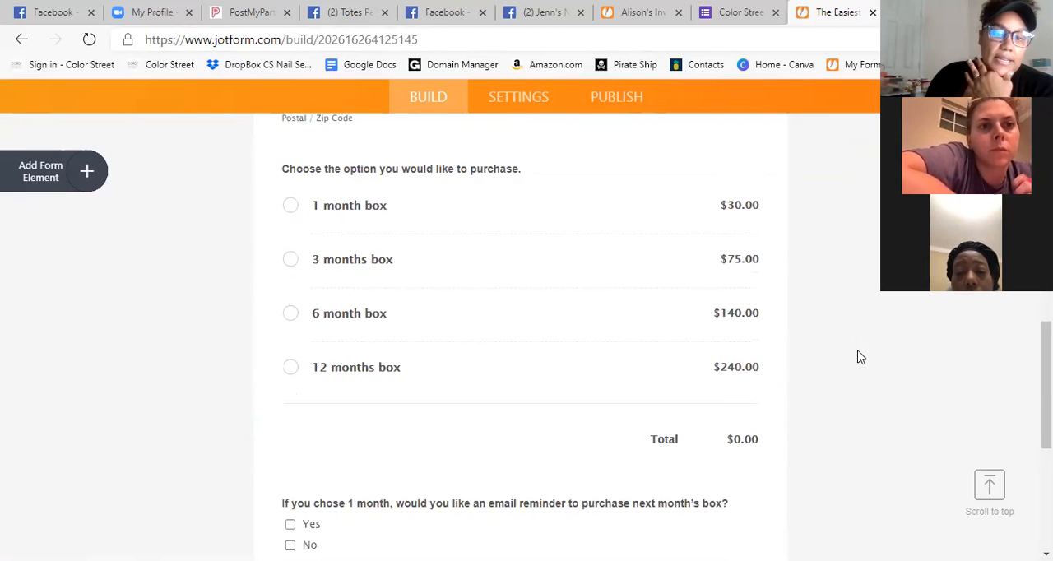
scroll(844, 340, down, 3)
scroll(844, 337, up, 5)
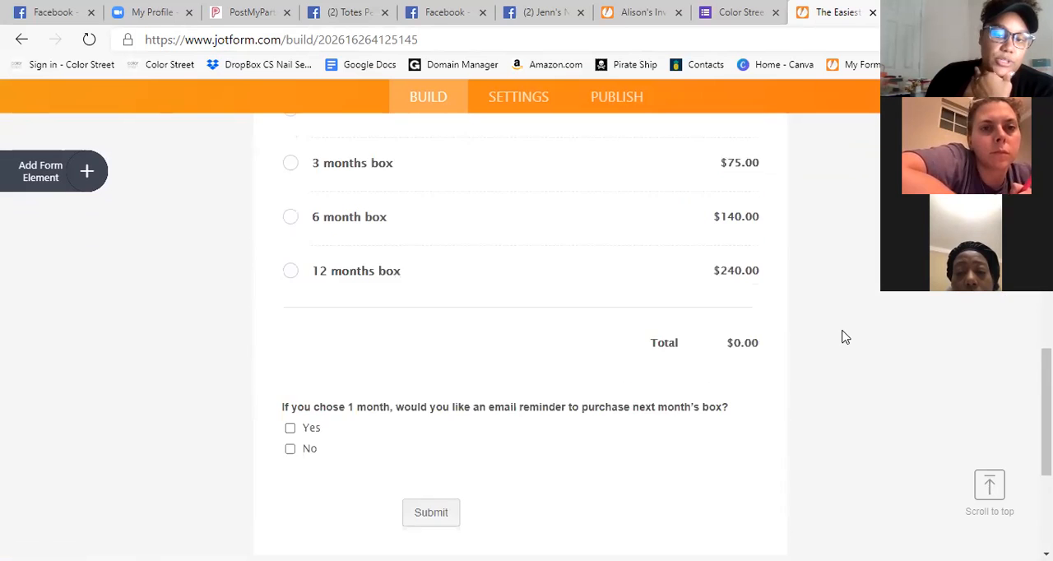
Go back over the subscription box purchase options and the 1 month reminder question, ending at the form's title and logo.
scroll(851, 325, up, 2)
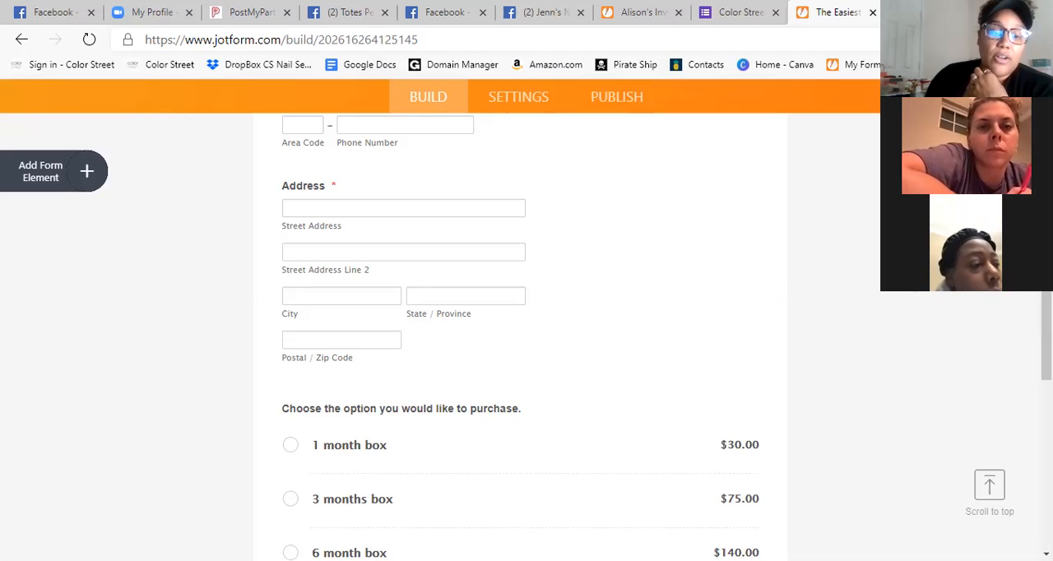
scroll(209, 138, down, 3)
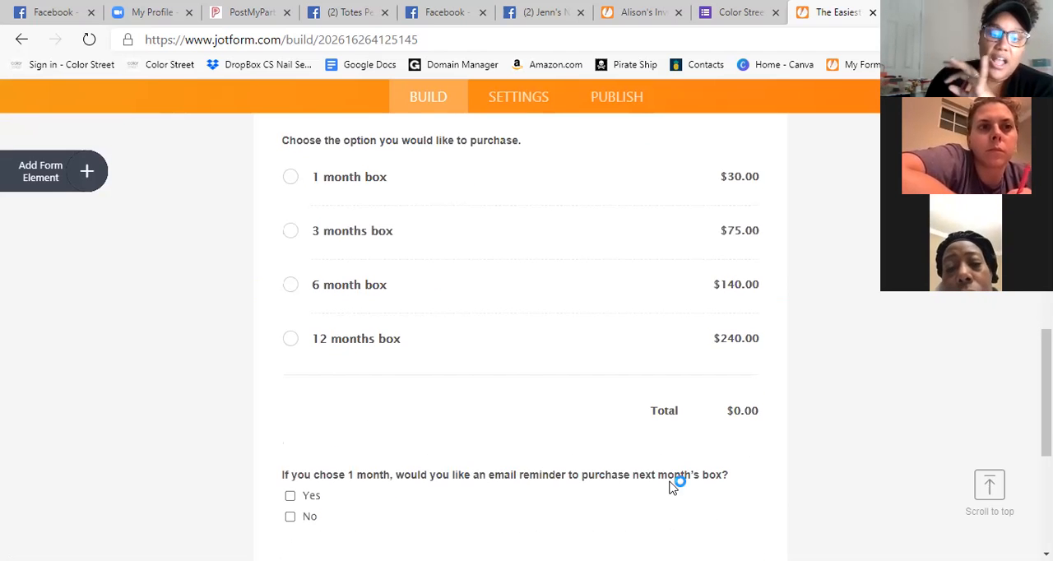
scroll(672, 485, up, 1)
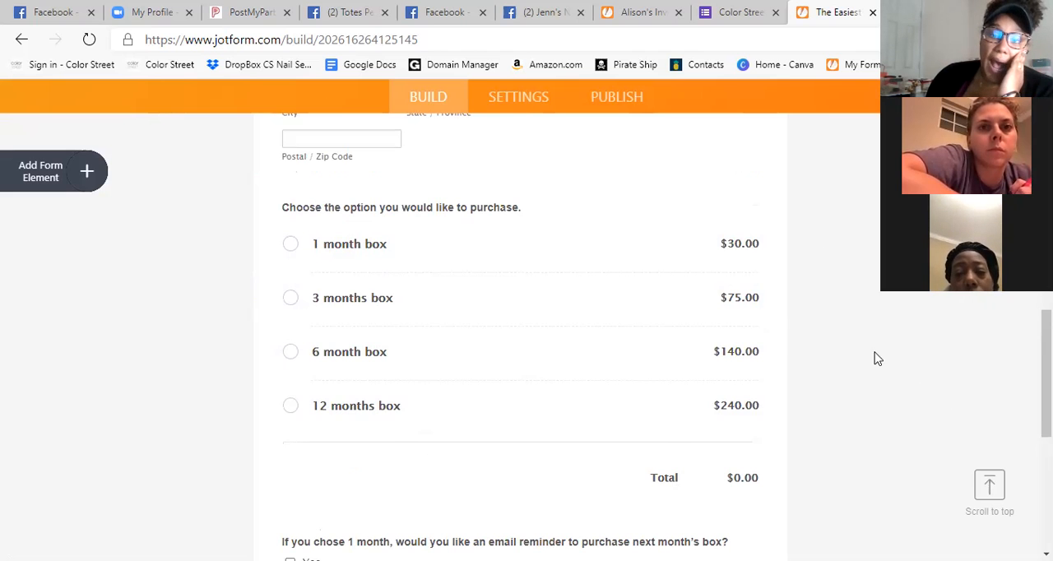
scroll(863, 349, up, 1)
scroll(863, 347, down, 1)
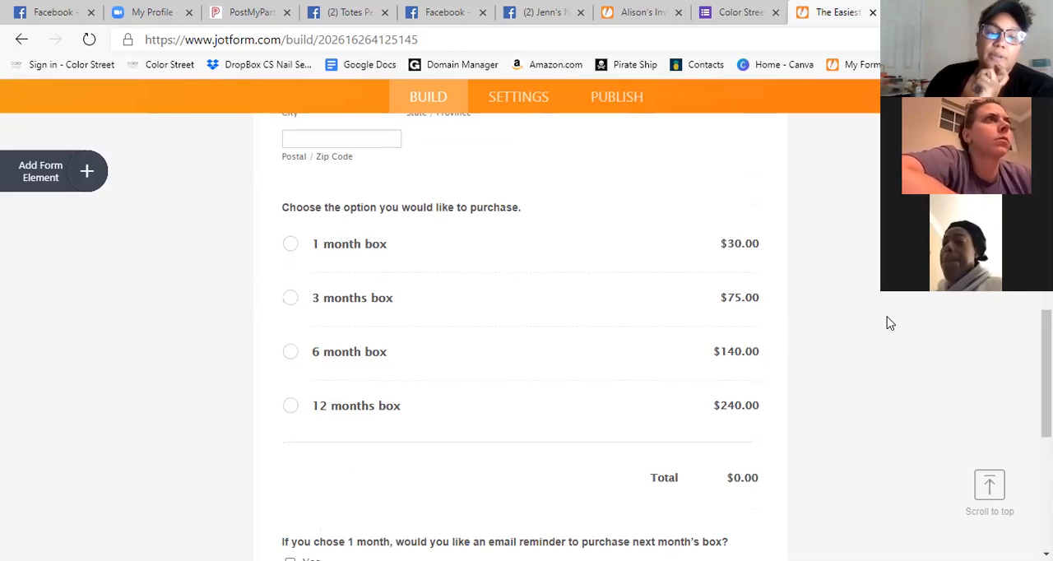
scroll(935, 329, up, 3)
scroll(930, 320, down, 5)
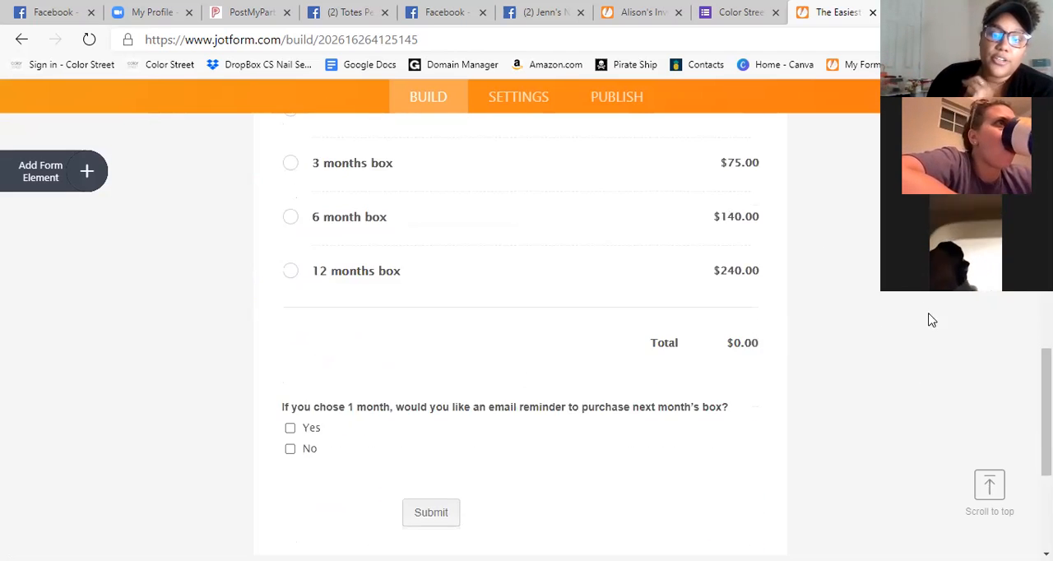
scroll(909, 354, up, 3)
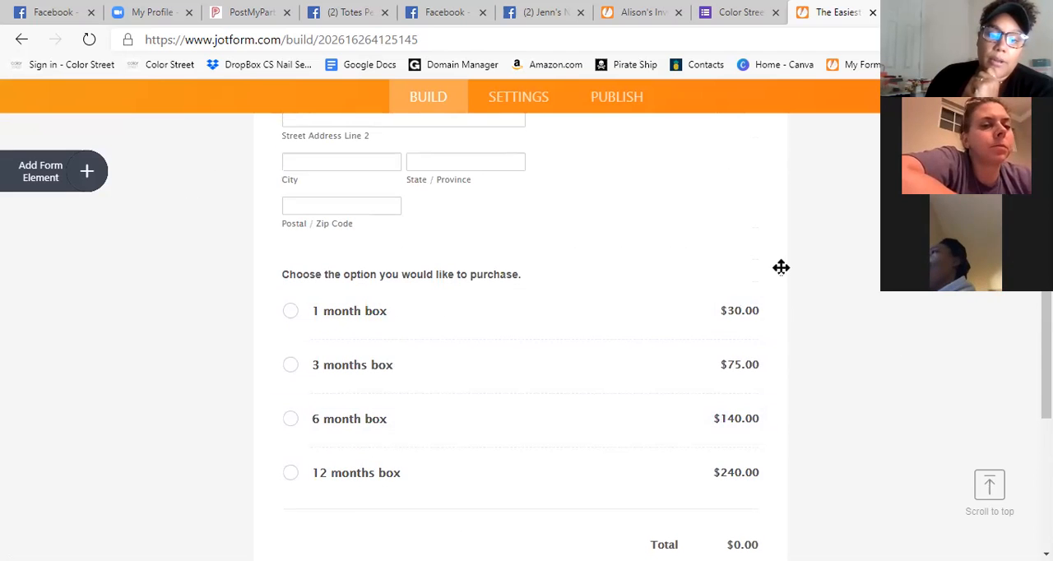
scroll(973, 296, up, 10)
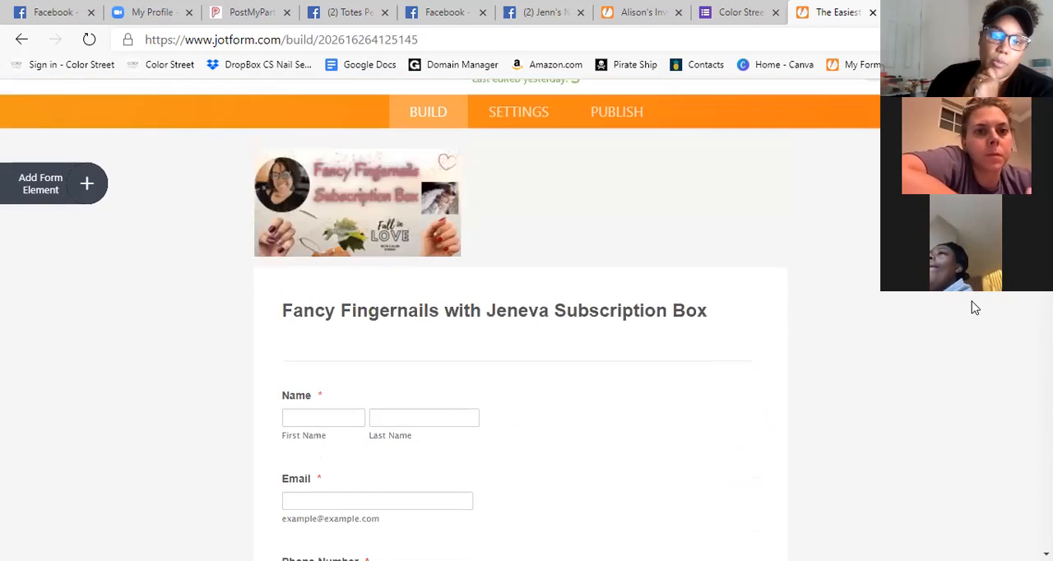
scroll(973, 306, up, 1)
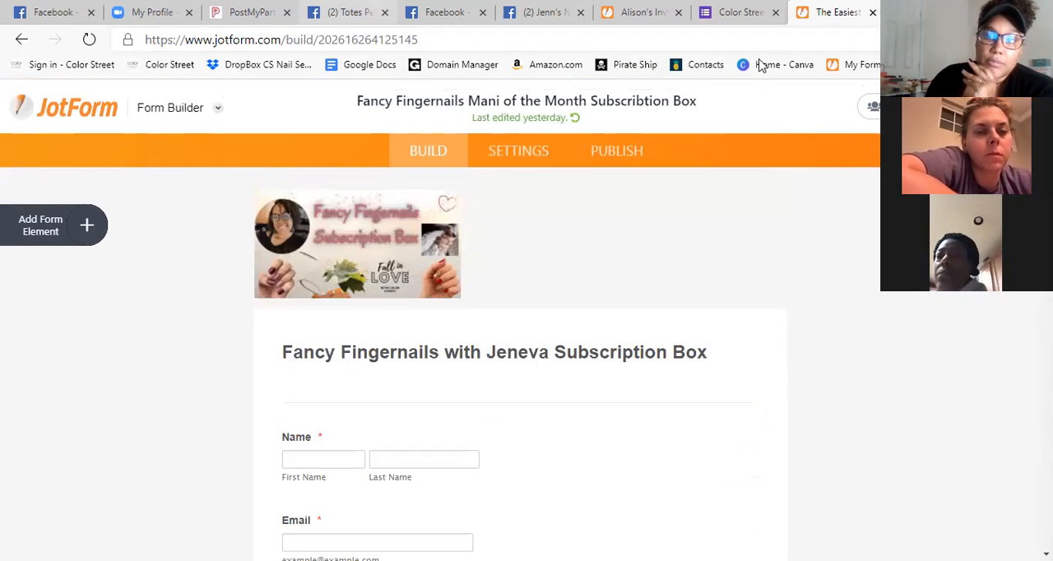
Switch to Facebook and log in with the saved account credentials.
click(999, 10)
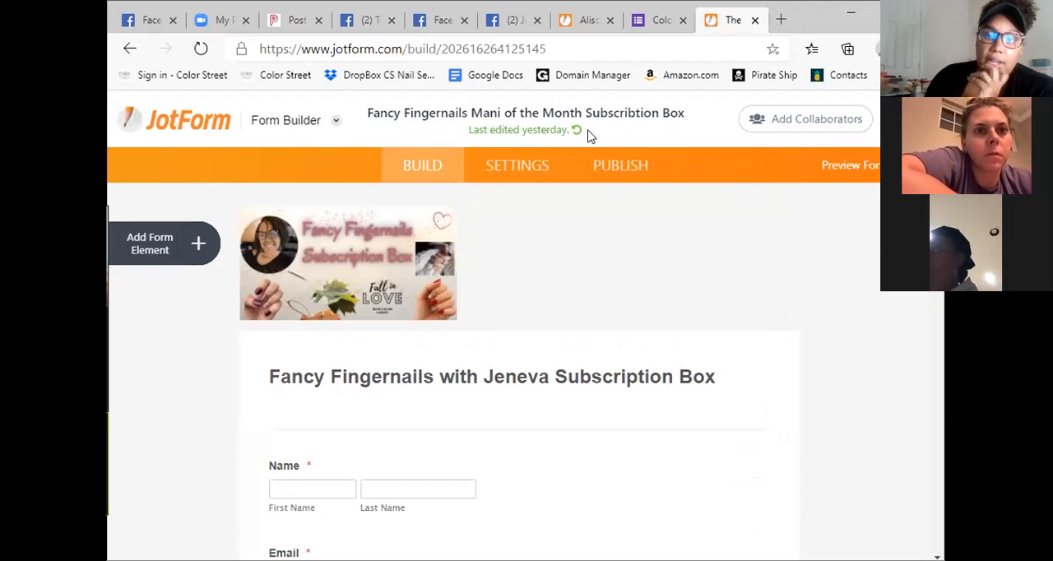
click(137, 21)
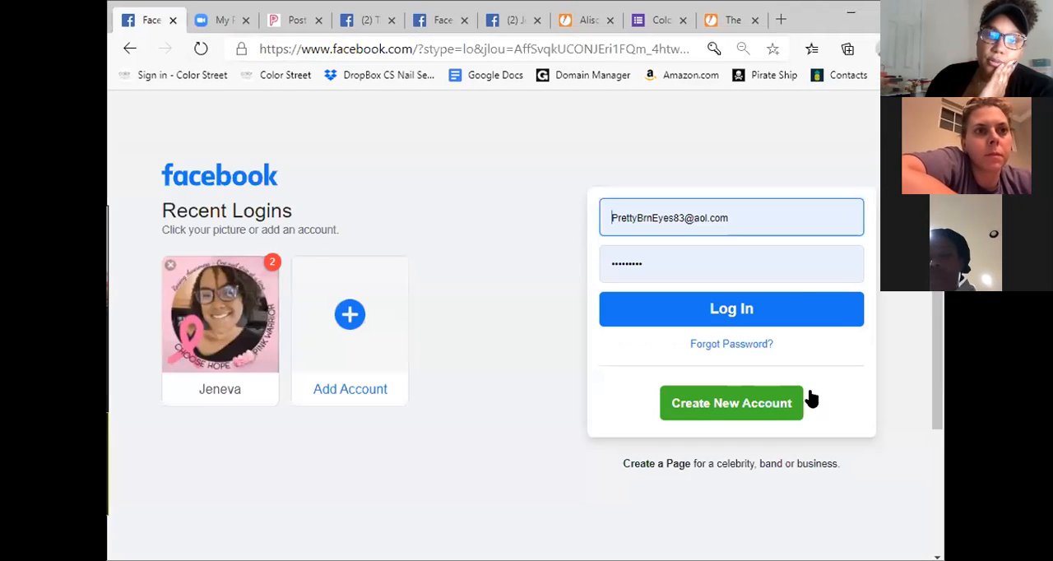
click(800, 302)
Search Facebook for "monica's manis" and open the Monica's Manis group in the maximized window.
click(355, 105)
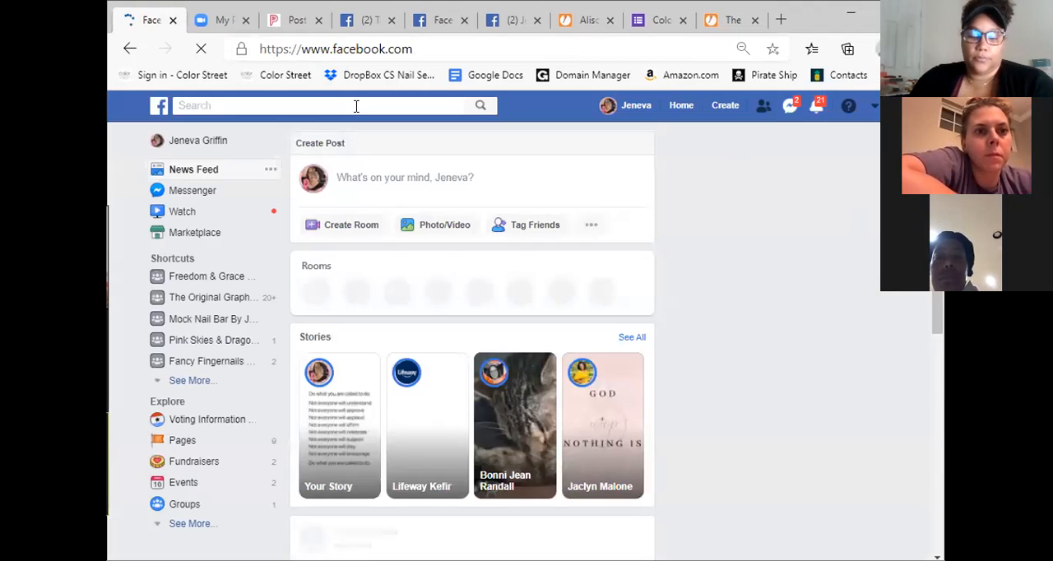
text(monica's manis)
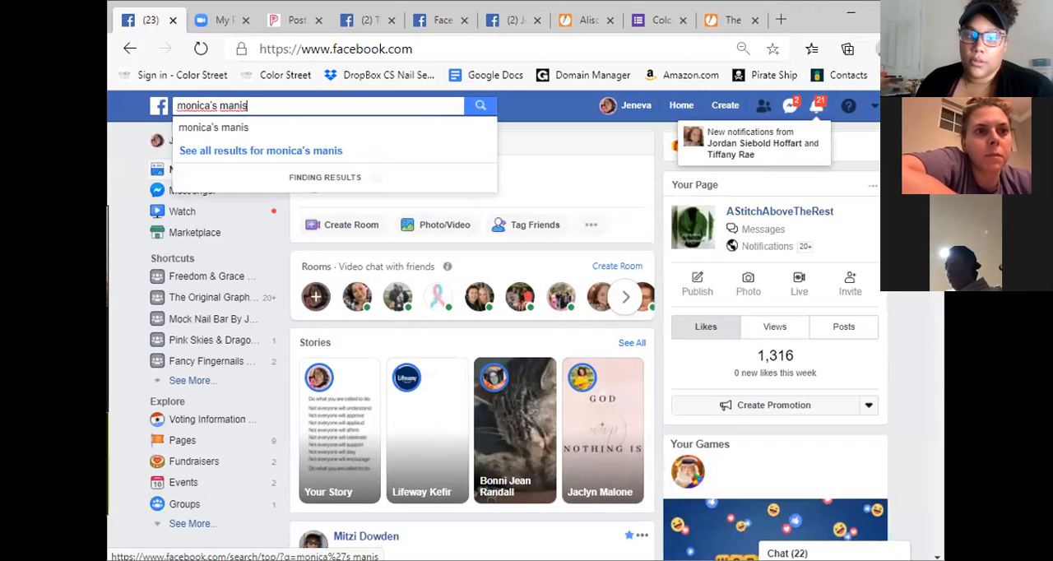
click(263, 148)
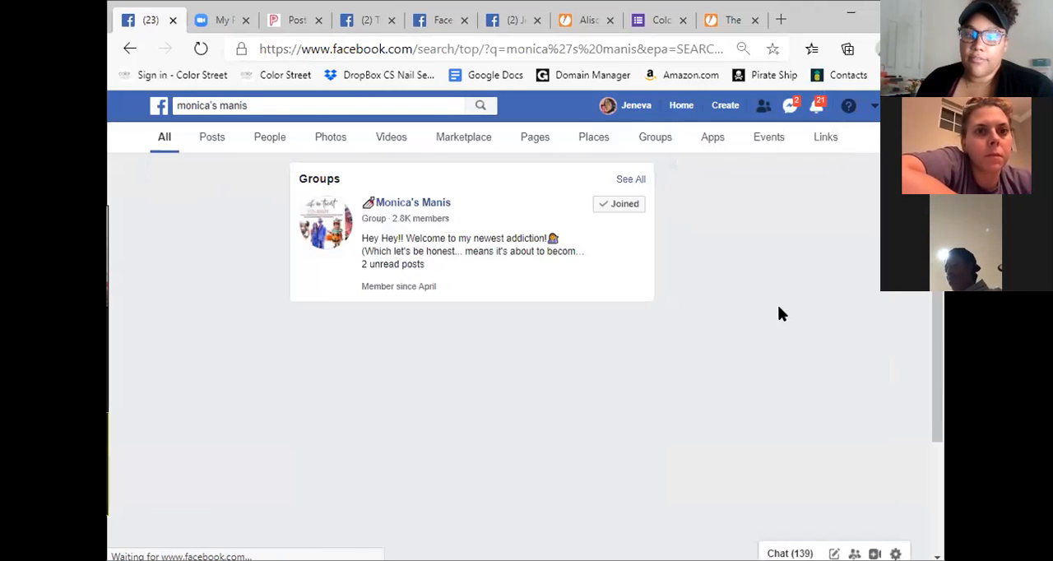
click(448, 204)
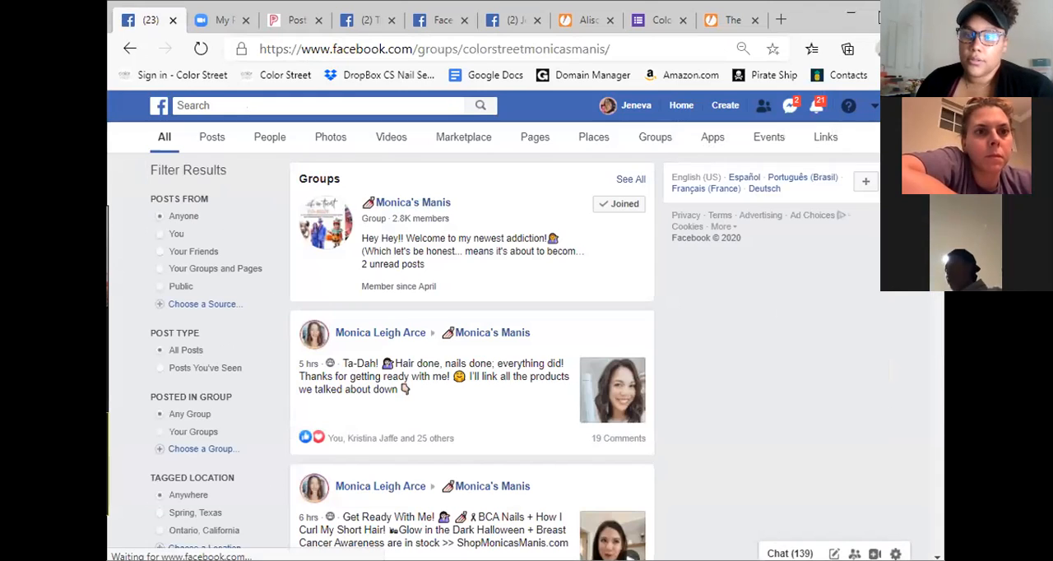
click(877, 15)
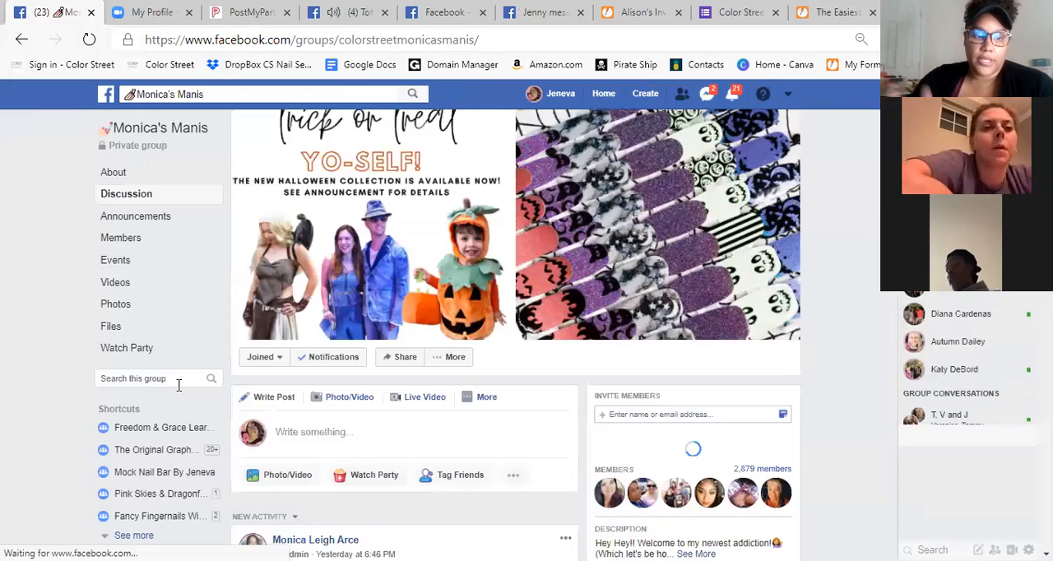
Search the group's posts for "subscription".
click(178, 383)
text(subst)
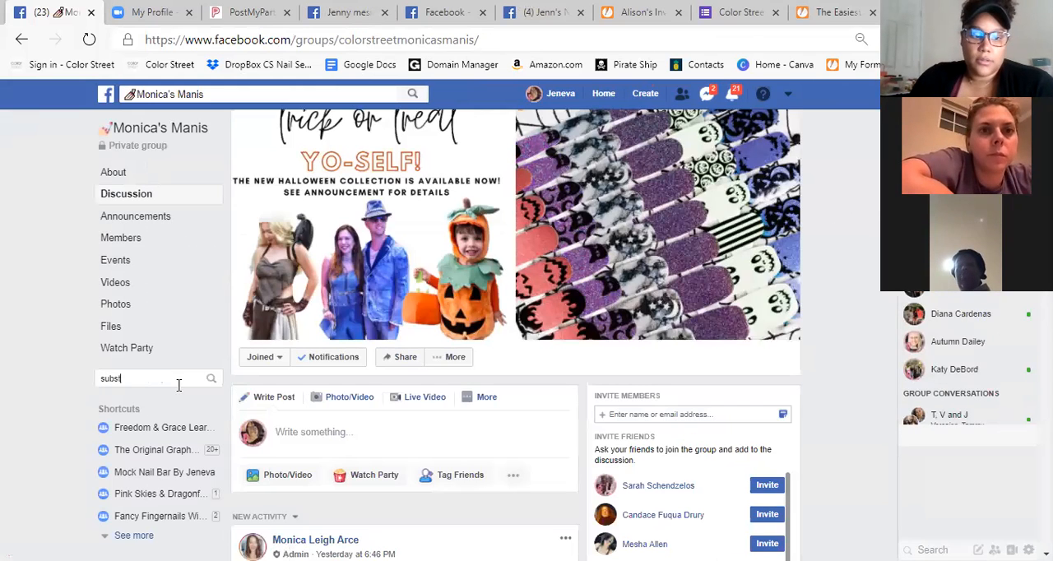
text(ription)
key(Return)
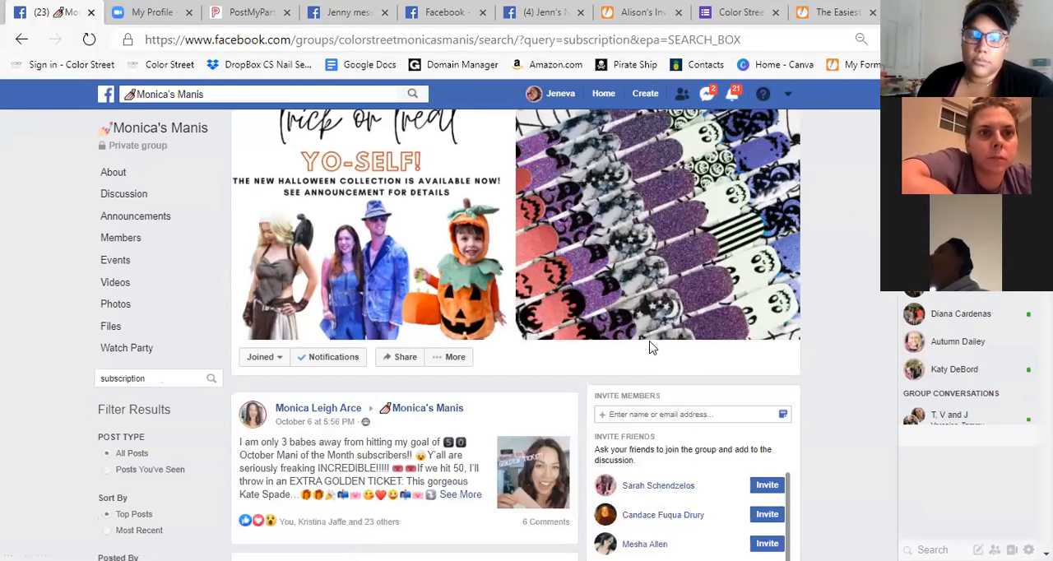
Find the August 1 Mani of the Month sign-up post in the results and open its linked Google Form.
scroll(633, 345, down, 5)
scroll(618, 301, down, 10)
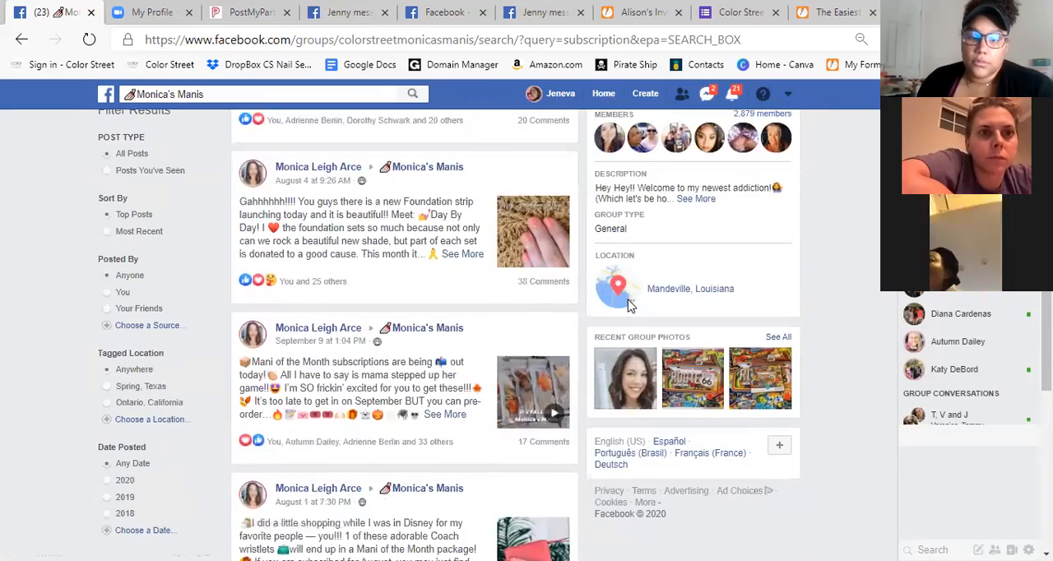
scroll(512, 383, down, 2)
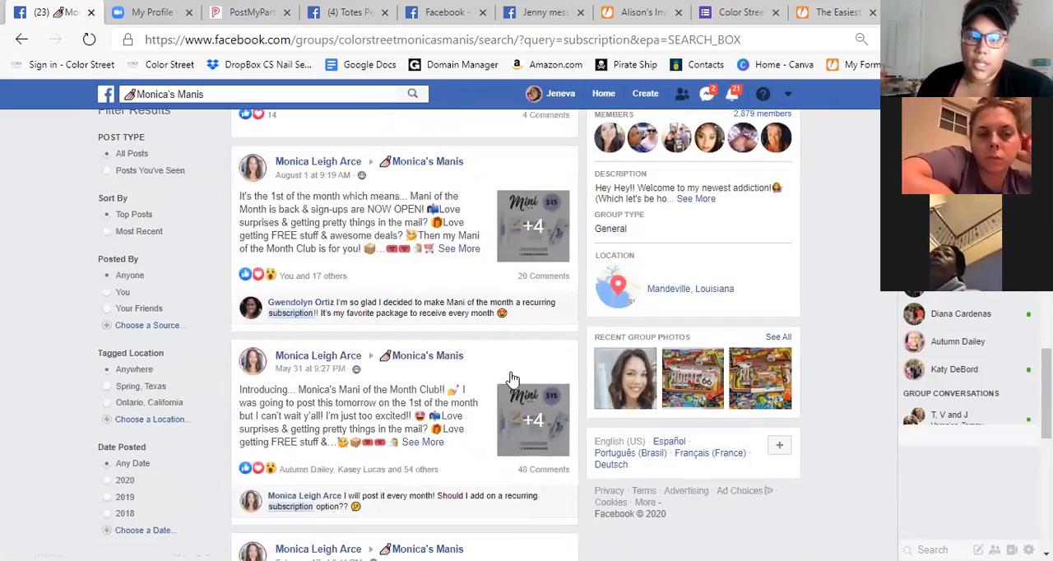
click(542, 354)
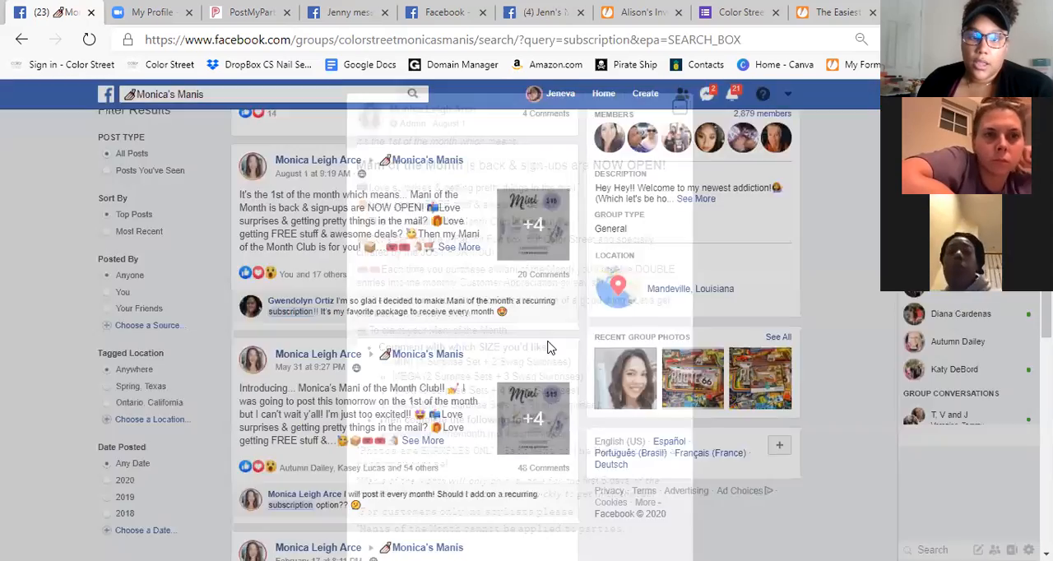
scroll(494, 313, down, 4)
click(471, 289)
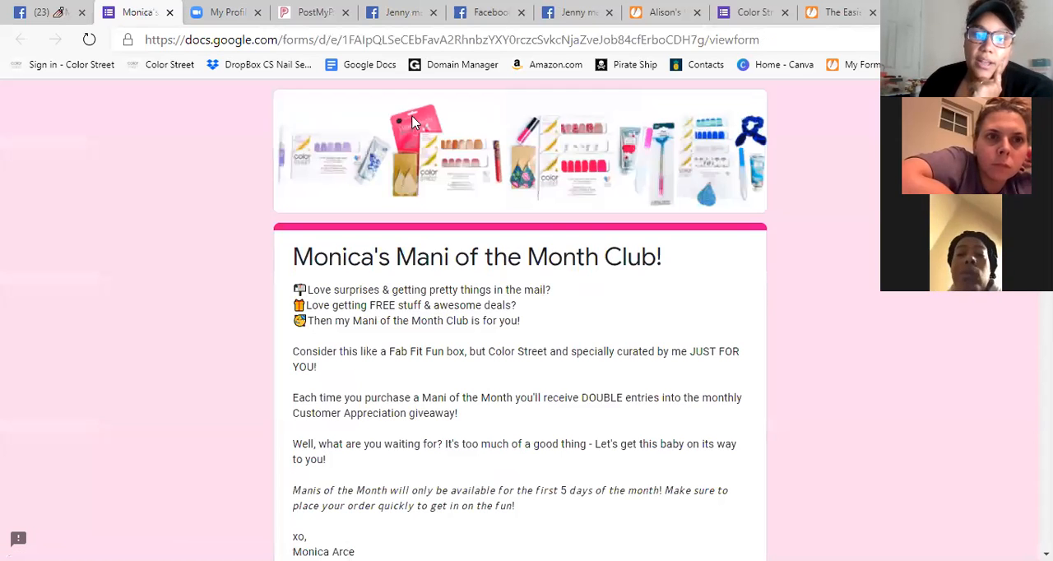
Examine the Mani of the Month Club form's introduction and its four priced size options, Mini, Mega, Maxi and Magnum.
scroll(620, 258, down, 2)
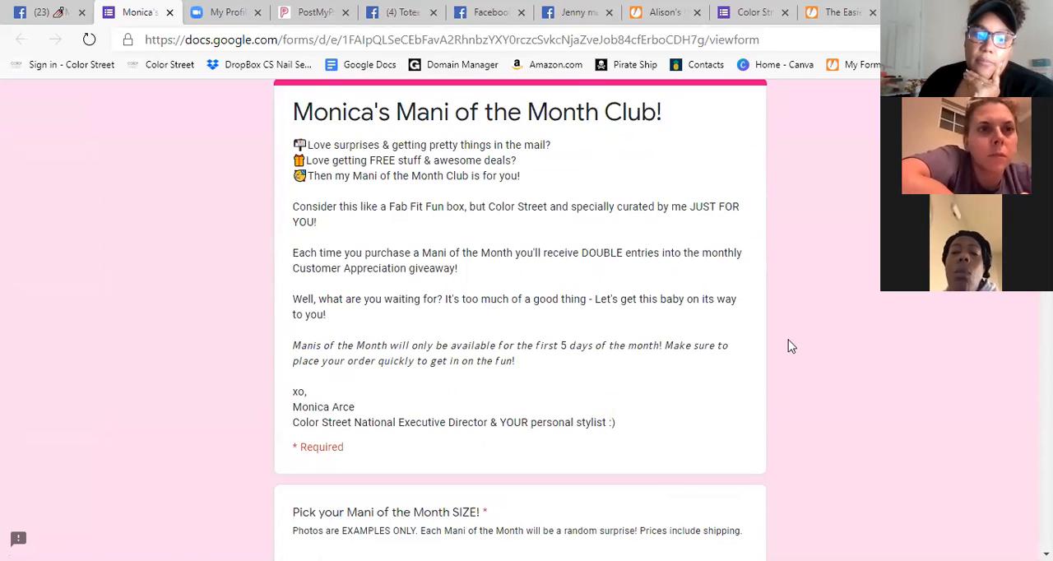
scroll(791, 333, down, 5)
scroll(793, 328, down, 1)
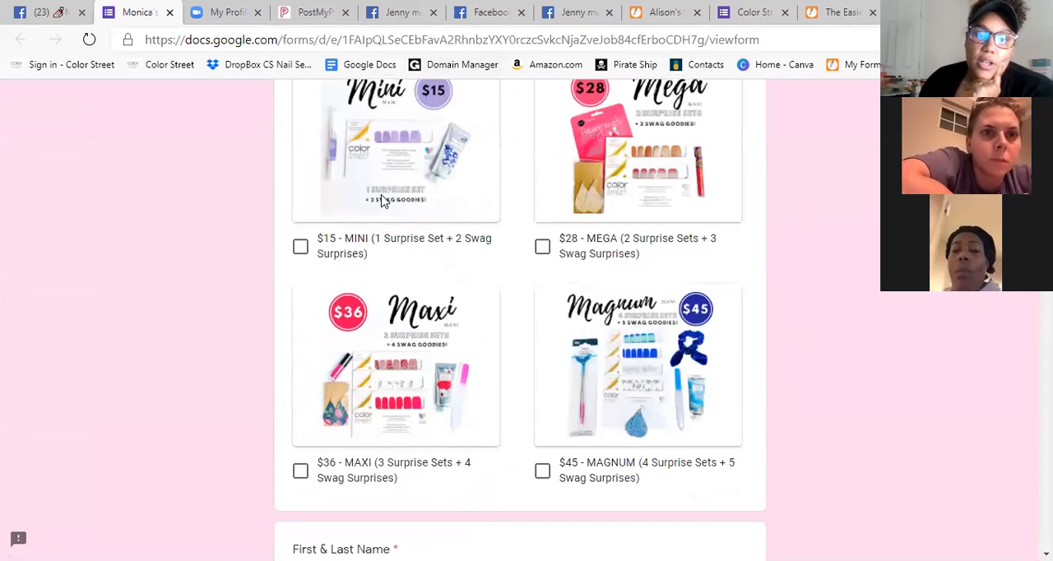
scroll(886, 313, up, 1)
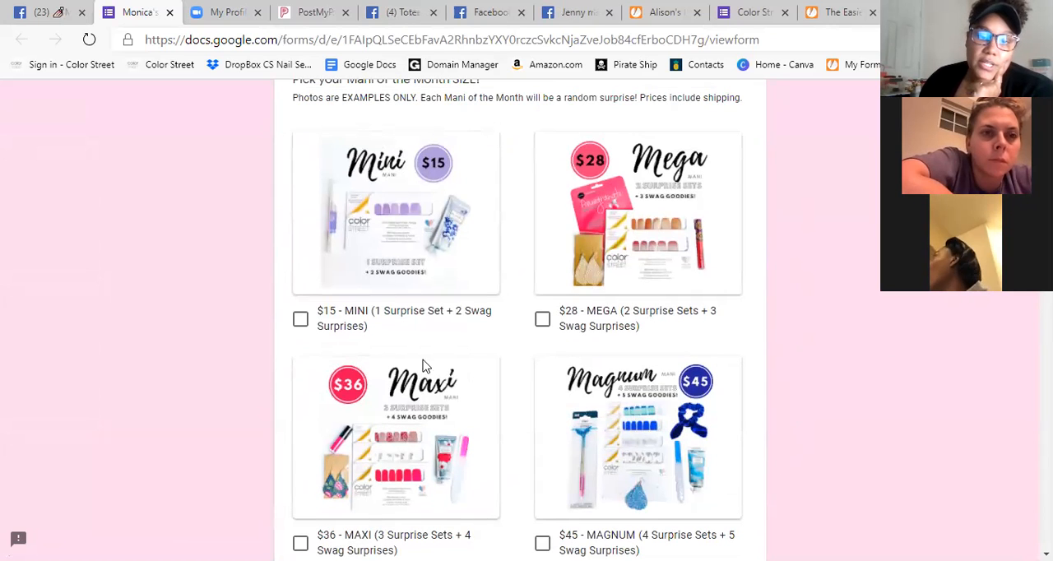
scroll(884, 389, down, 1)
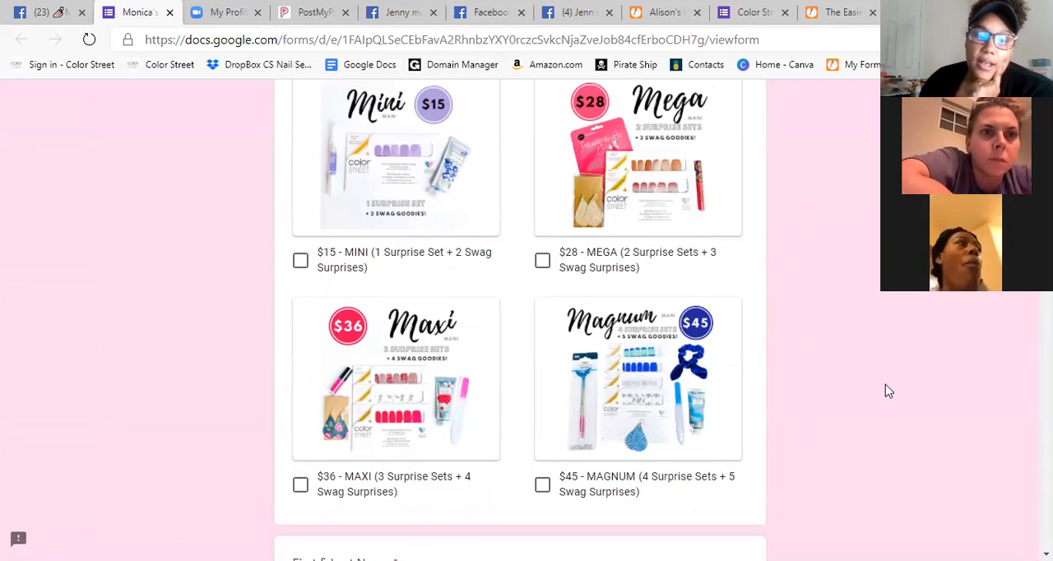
scroll(803, 394, up, 2)
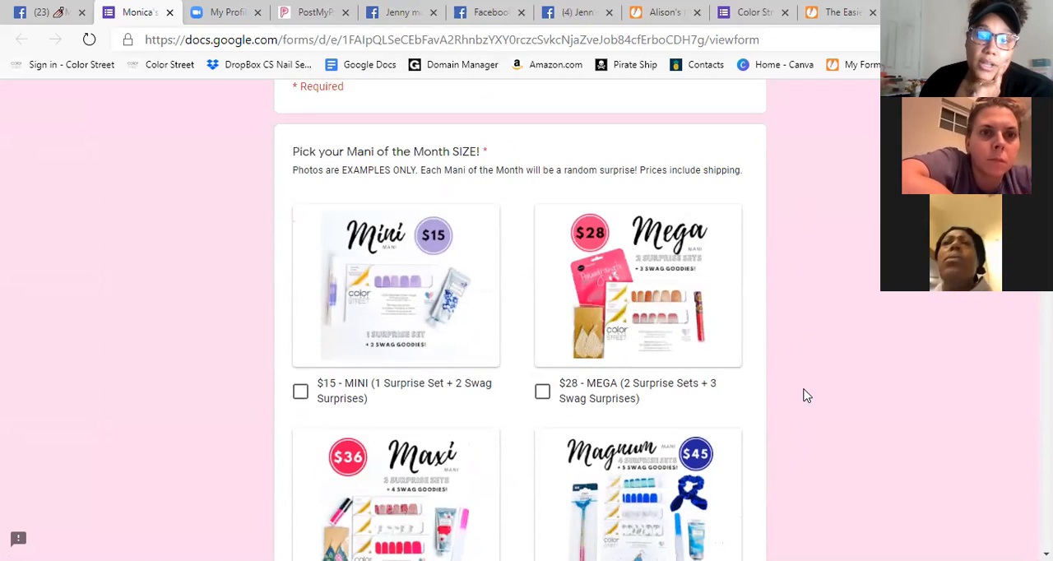
scroll(806, 376, down, 2)
scroll(865, 372, up, 1)
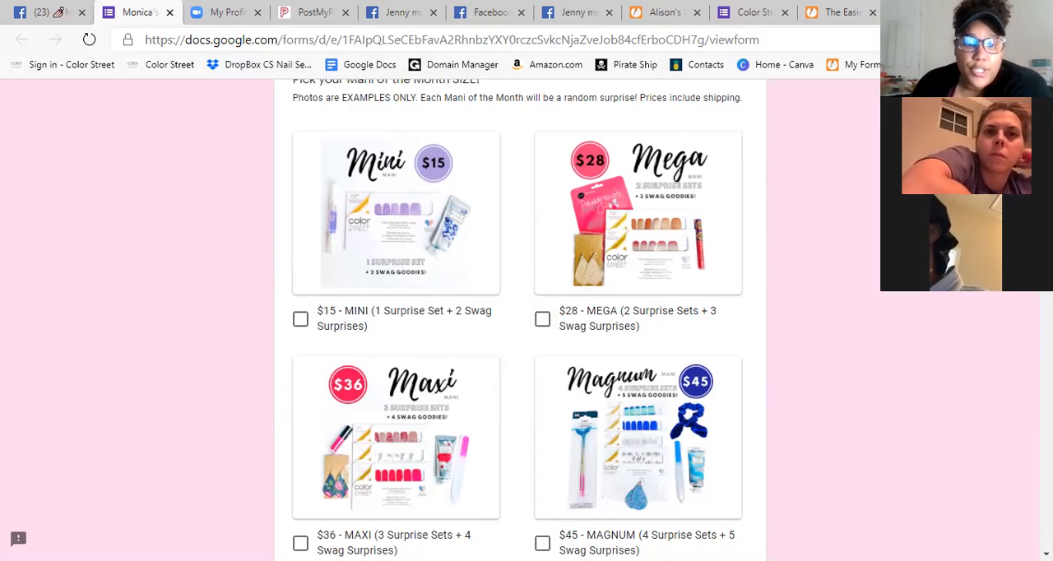
scroll(971, 294, down, 2)
scroll(433, 294, up, 2)
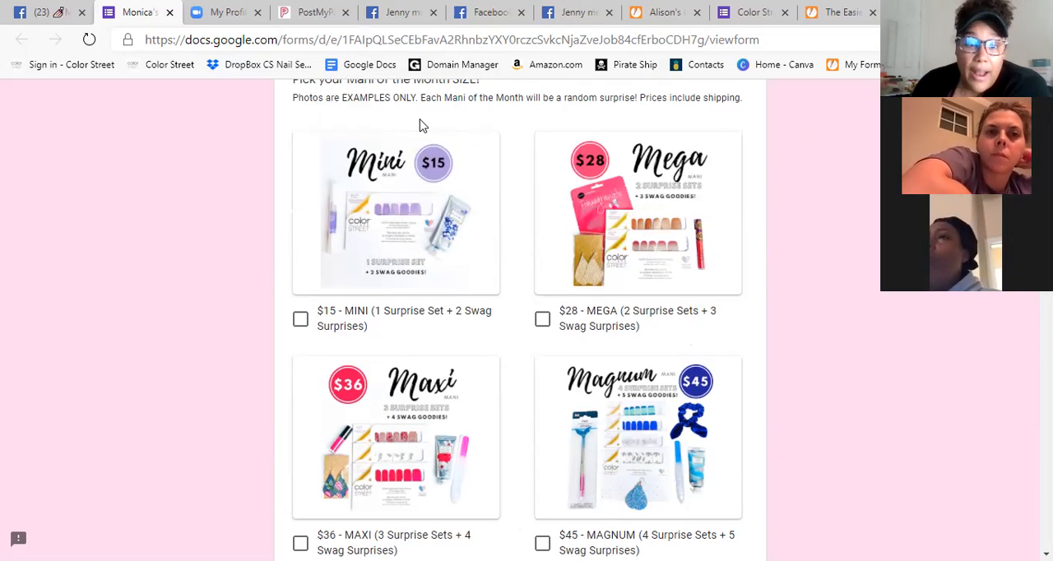
scroll(346, 271, up, 2)
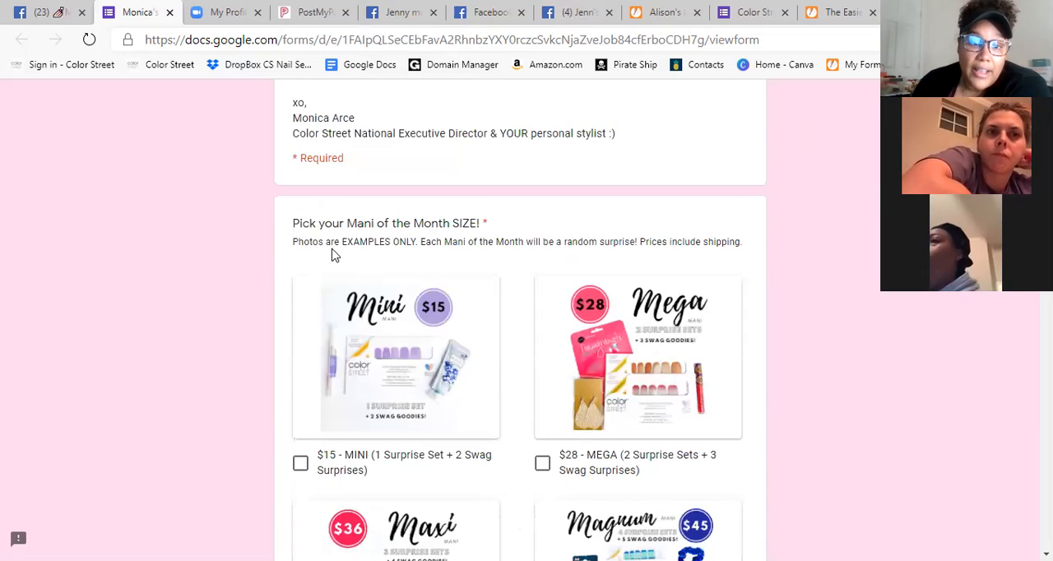
Highlight the note under the size question about example photos and included shipping, then clear the selection.
scroll(331, 254, down, 1)
drag(296, 168, 742, 171)
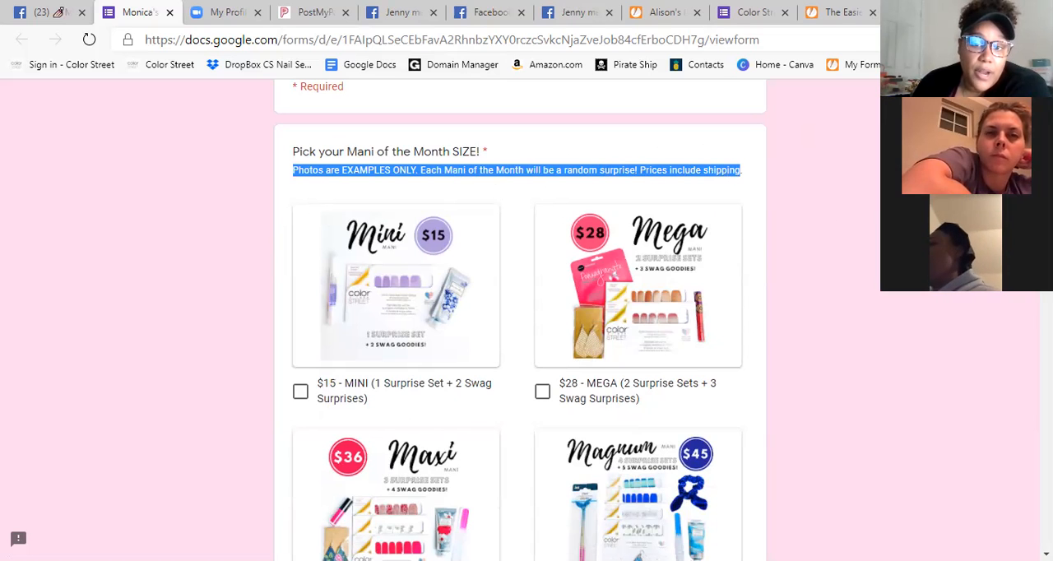
click(853, 197)
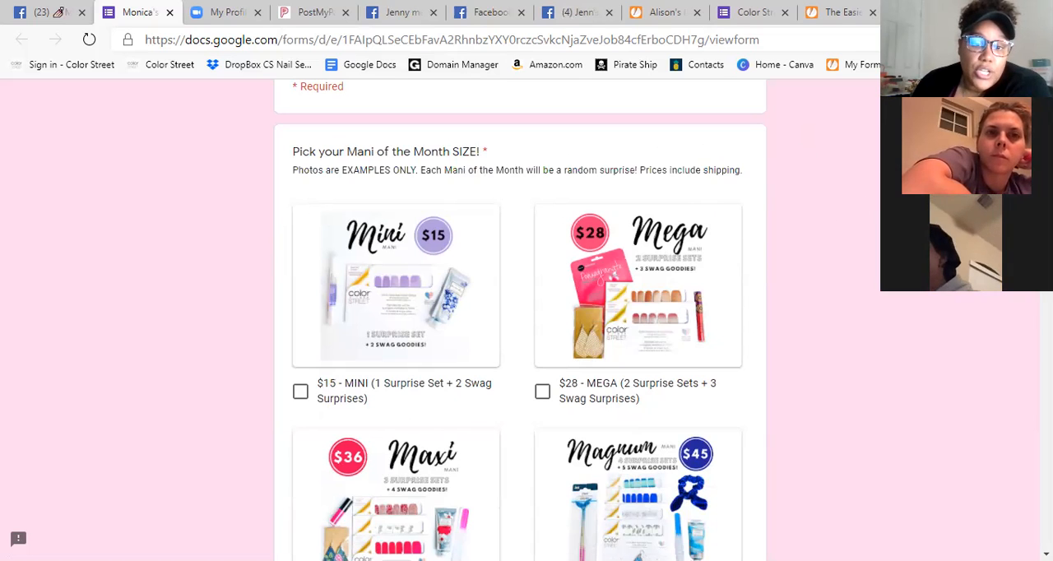
Review the form's contact, shipping, invoicing, turnaround, surprise acknowledgement and recurring subscription questions down to the submit section, and return to the title.
scroll(852, 197, down, 1)
scroll(520, 316, down, 2)
scroll(520, 316, up, 1)
scroll(520, 315, down, 3)
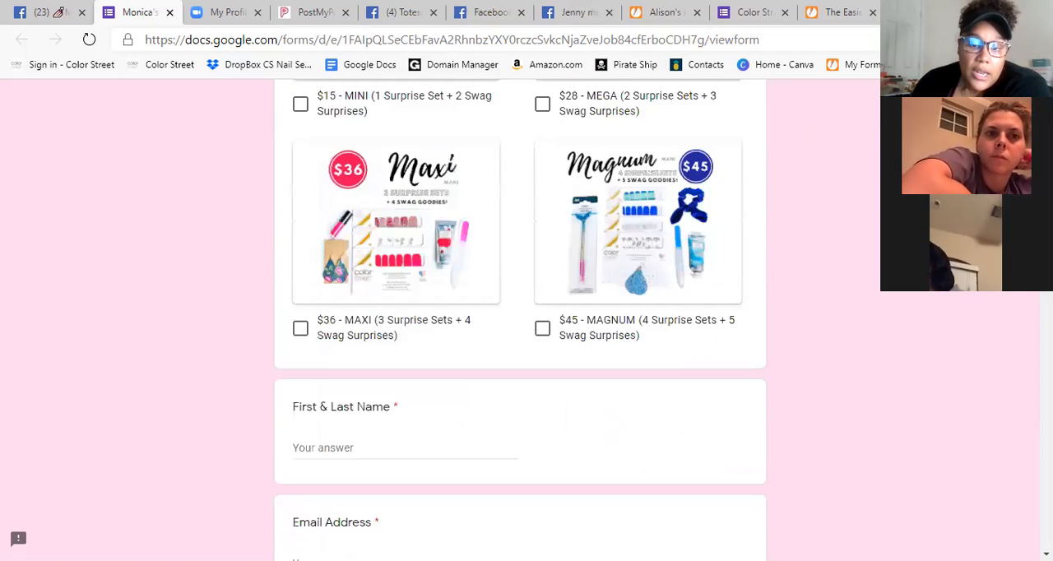
scroll(520, 316, down, 8)
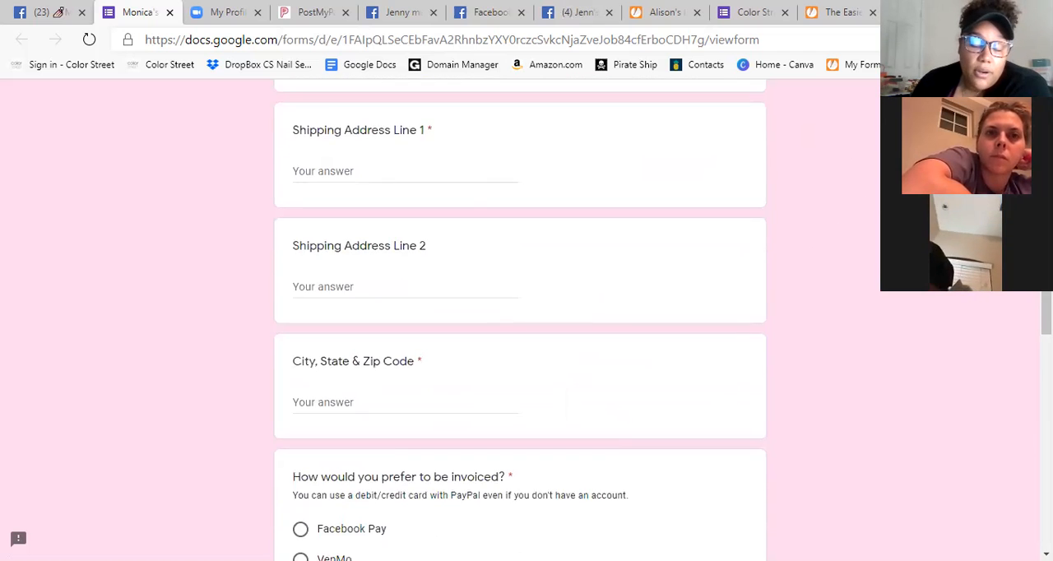
scroll(520, 316, down, 2)
scroll(878, 263, down, 5)
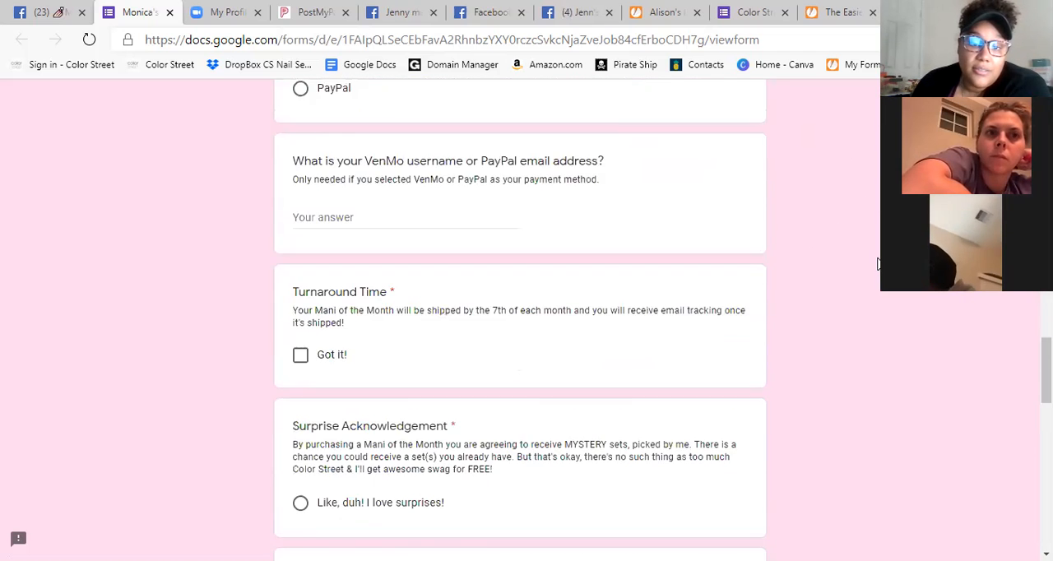
scroll(877, 262, down, 10)
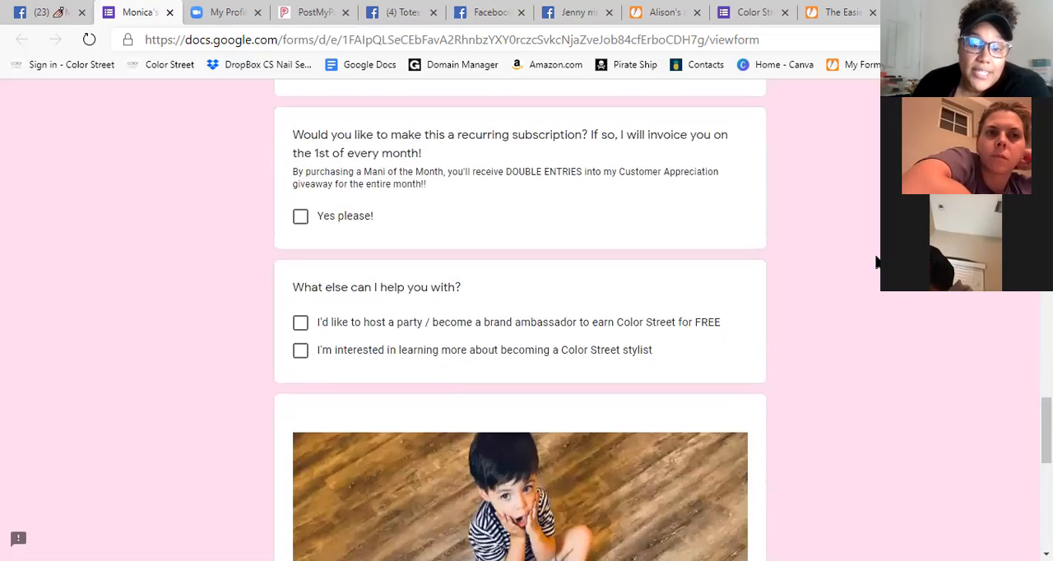
scroll(876, 262, up, 6)
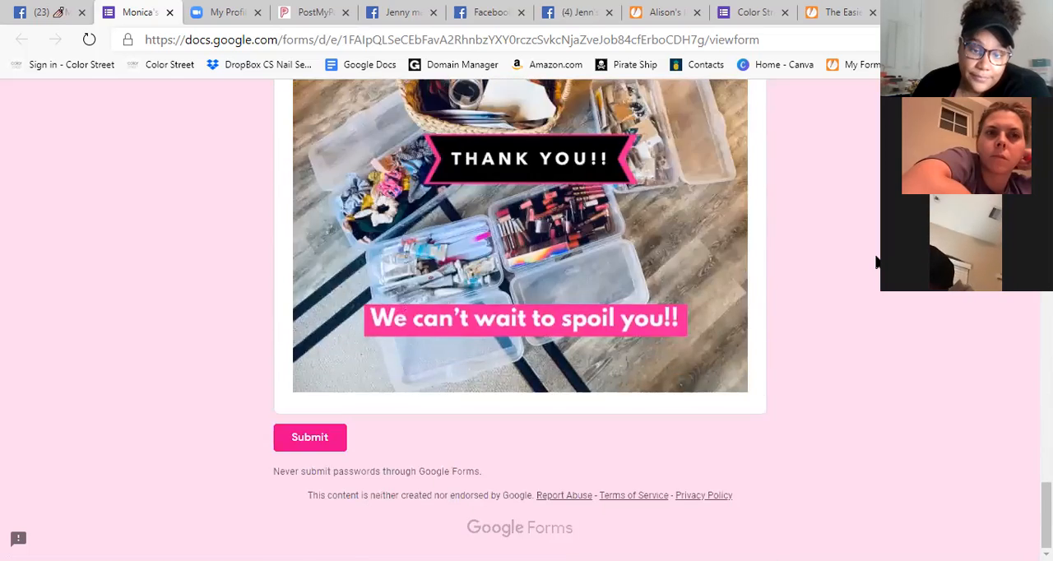
scroll(878, 264, up, 5)
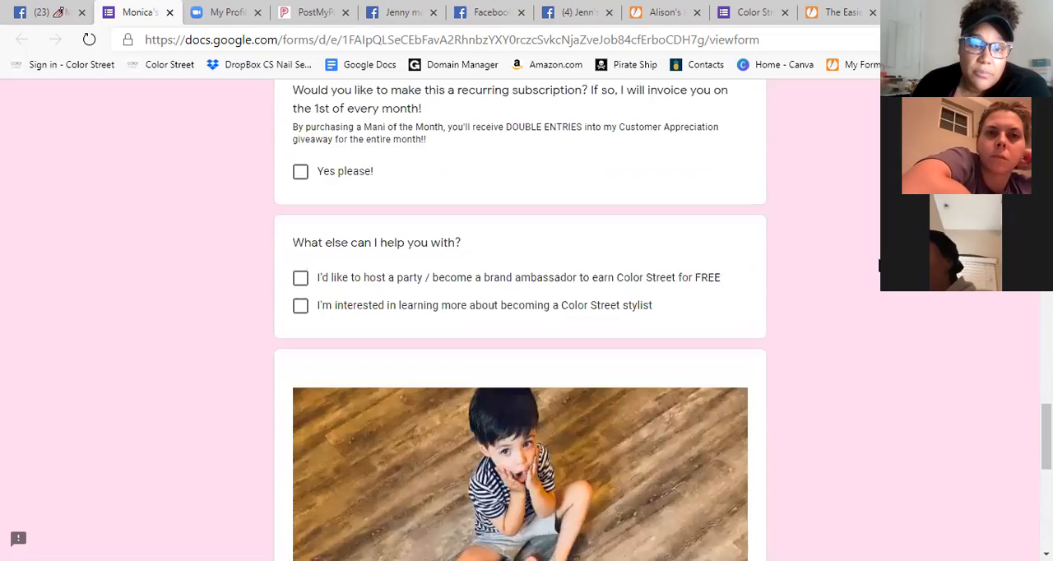
scroll(879, 265, up, 15)
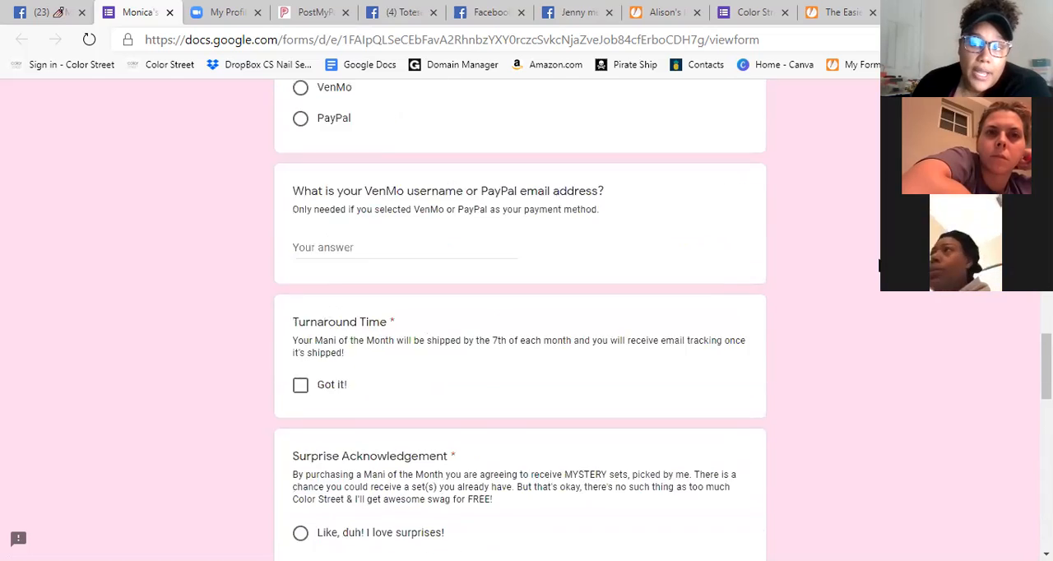
scroll(878, 265, up, 10)
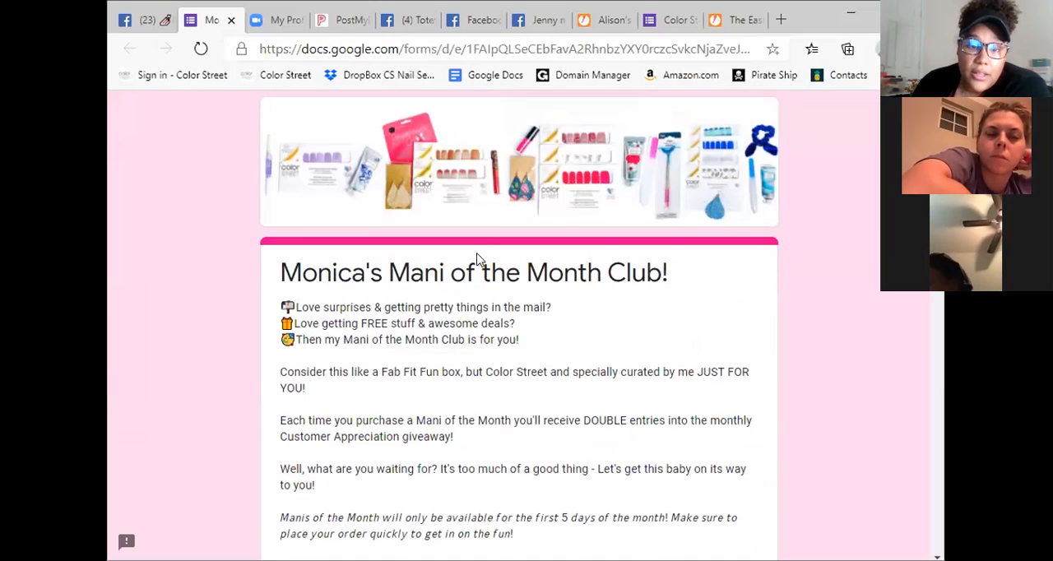
Go back over the form's introduction and compare the contents and prices of the four Mani of the Month sizes.
scroll(526, 271, down, 3)
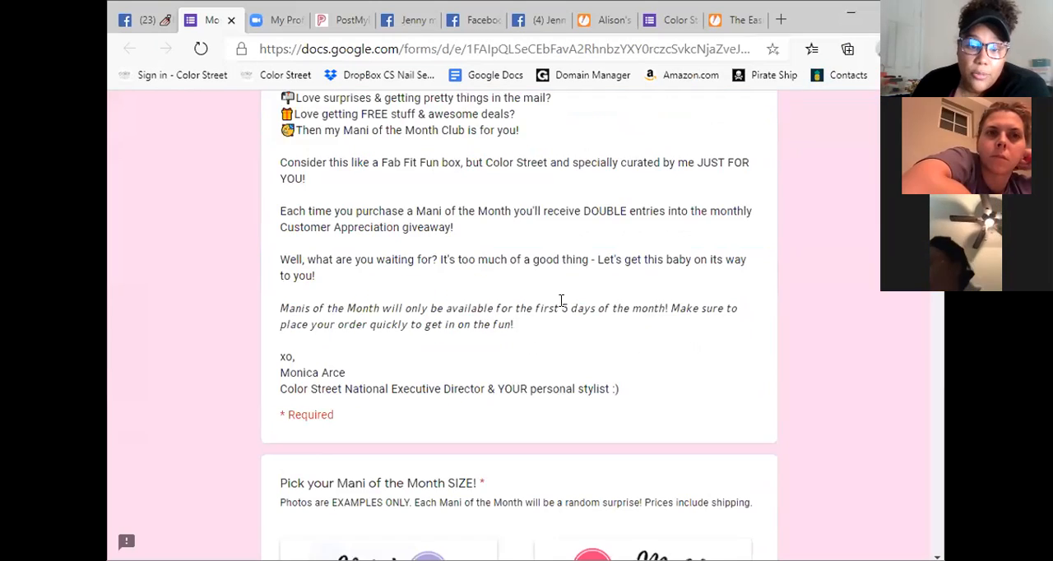
scroll(560, 301, down, 3)
scroll(860, 352, up, 6)
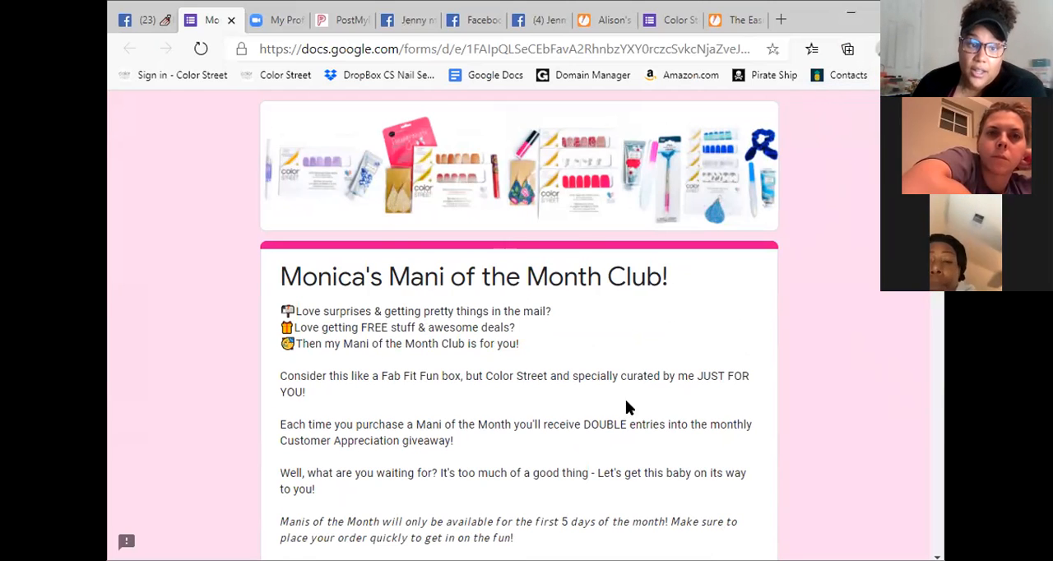
scroll(411, 280, down, 6)
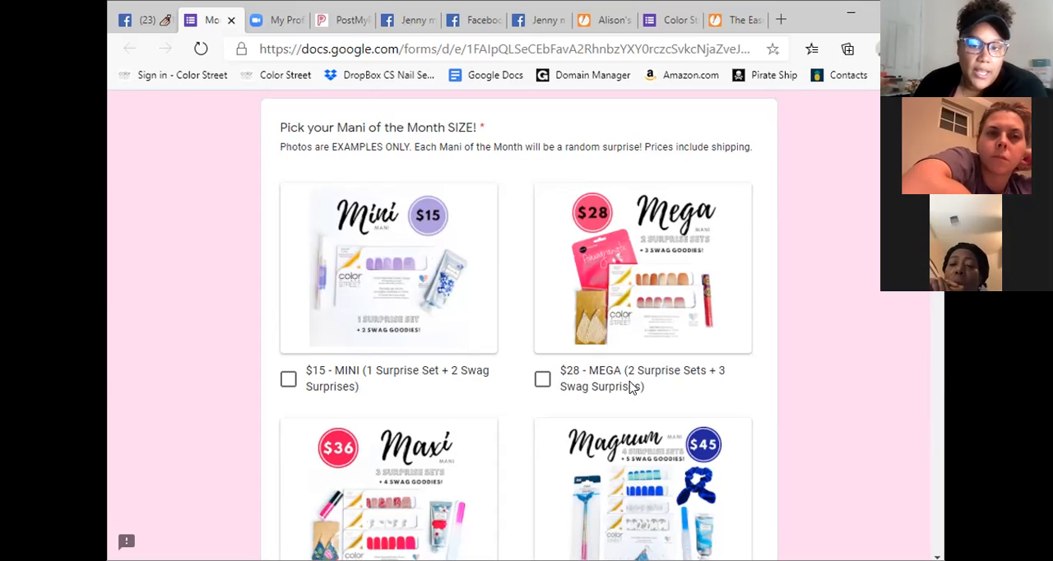
scroll(640, 416, down, 2)
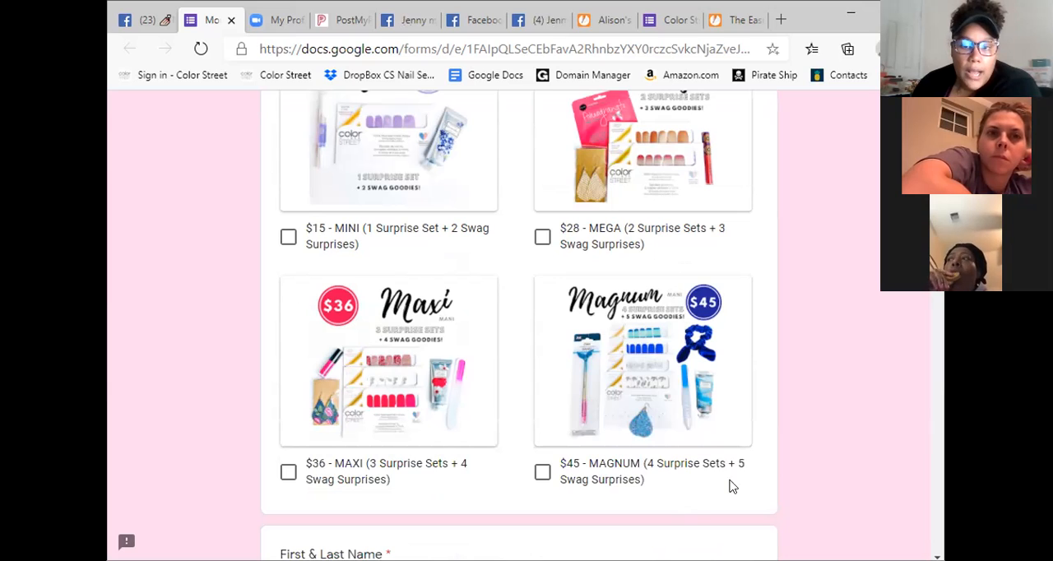
scroll(767, 423, up, 2)
scroll(782, 423, down, 1)
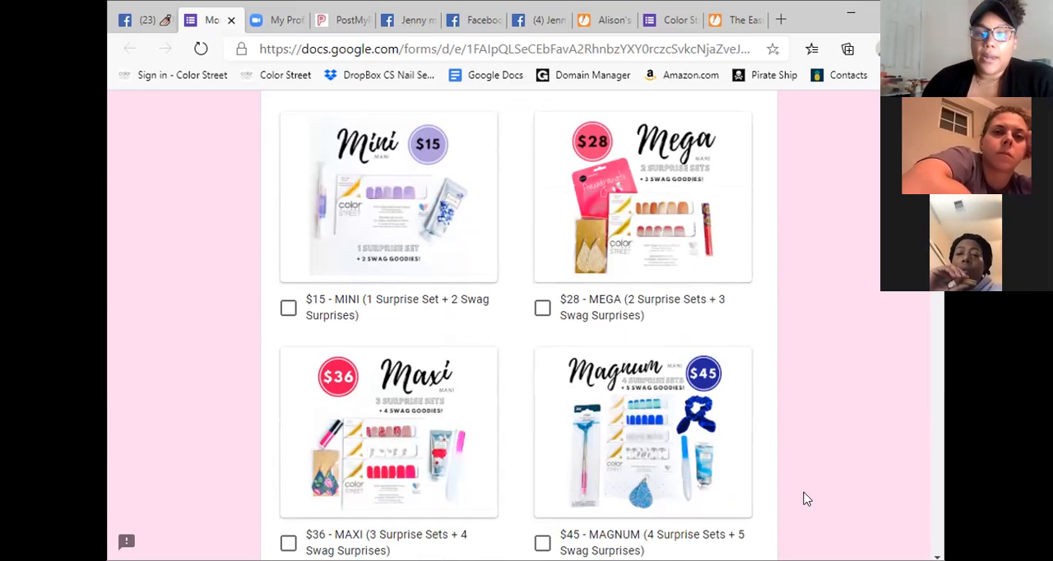
scroll(907, 383, down, 3)
scroll(902, 395, up, 4)
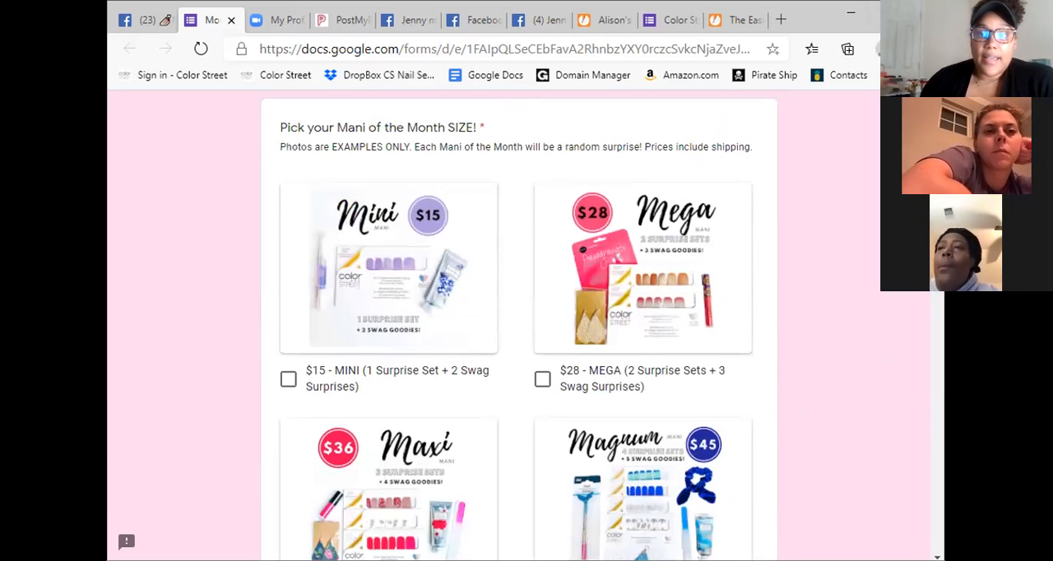
Maximize the browser window and move the Mani of the Month form's tab to the end of the tab row.
click(888, 13)
drag(135, 13, 870, 18)
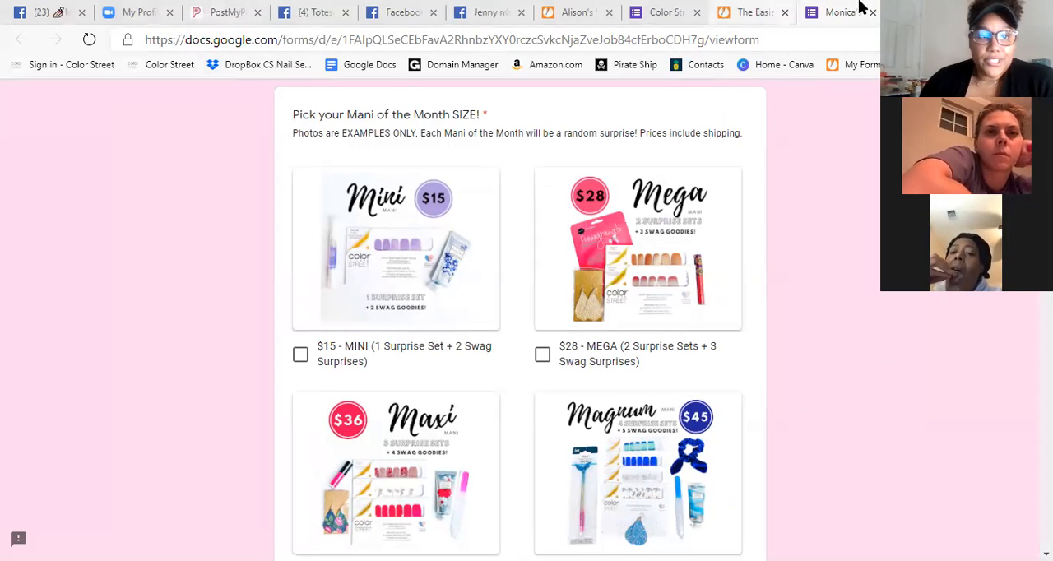
Switch to the Zoom profile page, deselect the personal meeting link and return to the top of the page.
click(123, 15)
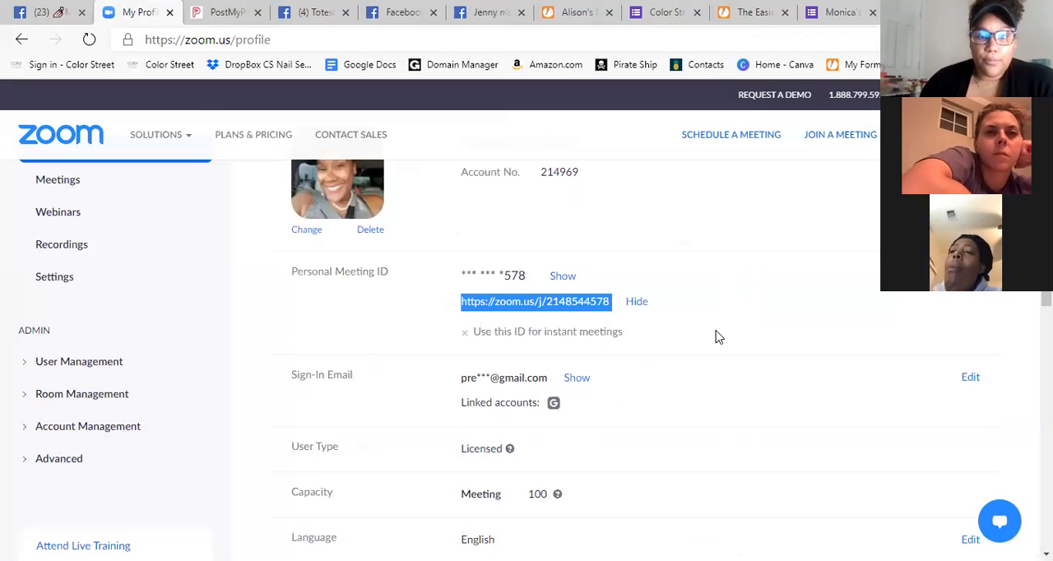
click(724, 263)
scroll(740, 262, up, 2)
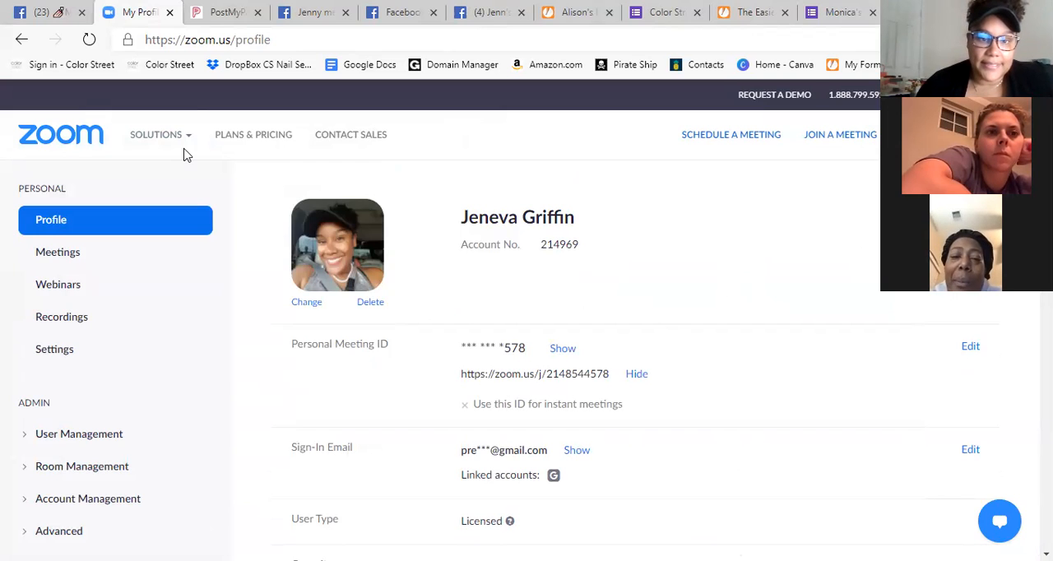
mouse_move(187, 155)
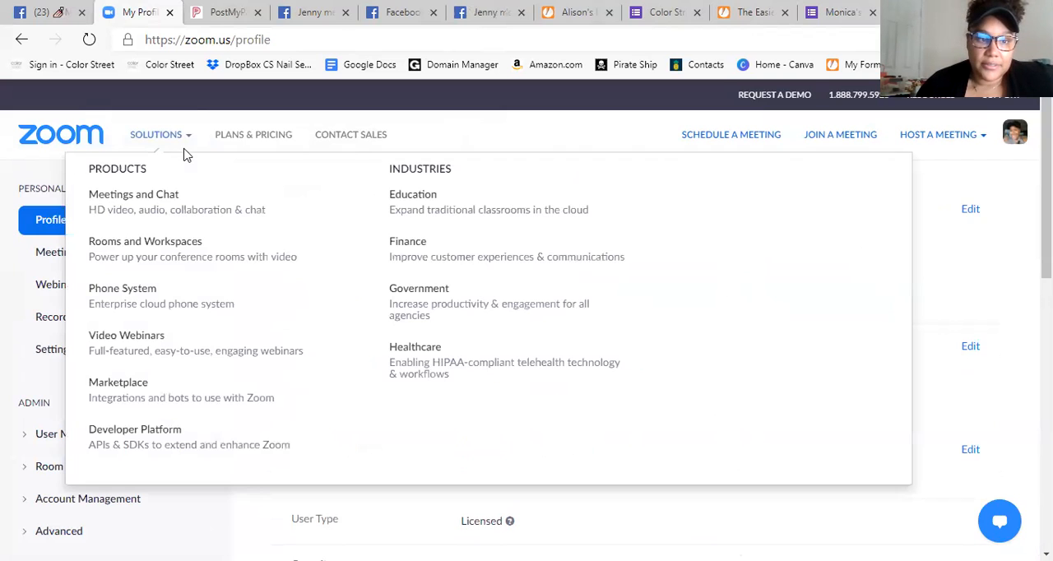